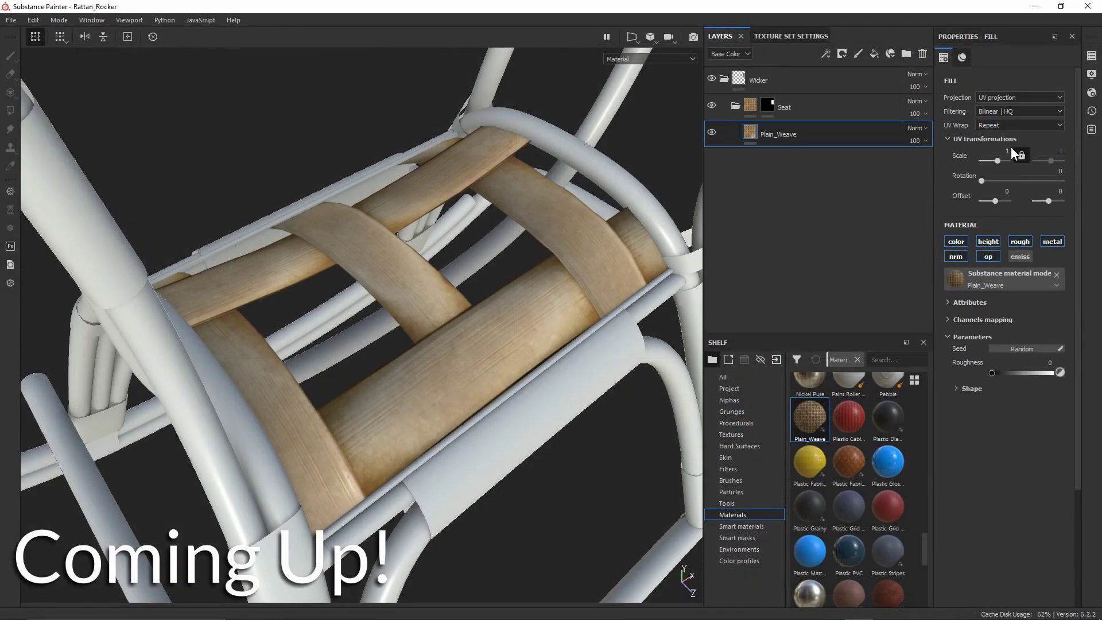
# Set the fill layer's UV scale to 5 so Plain_Weave tiles finer on the seat.
pyautogui.click(1007, 150)
pyautogui.press('Return')
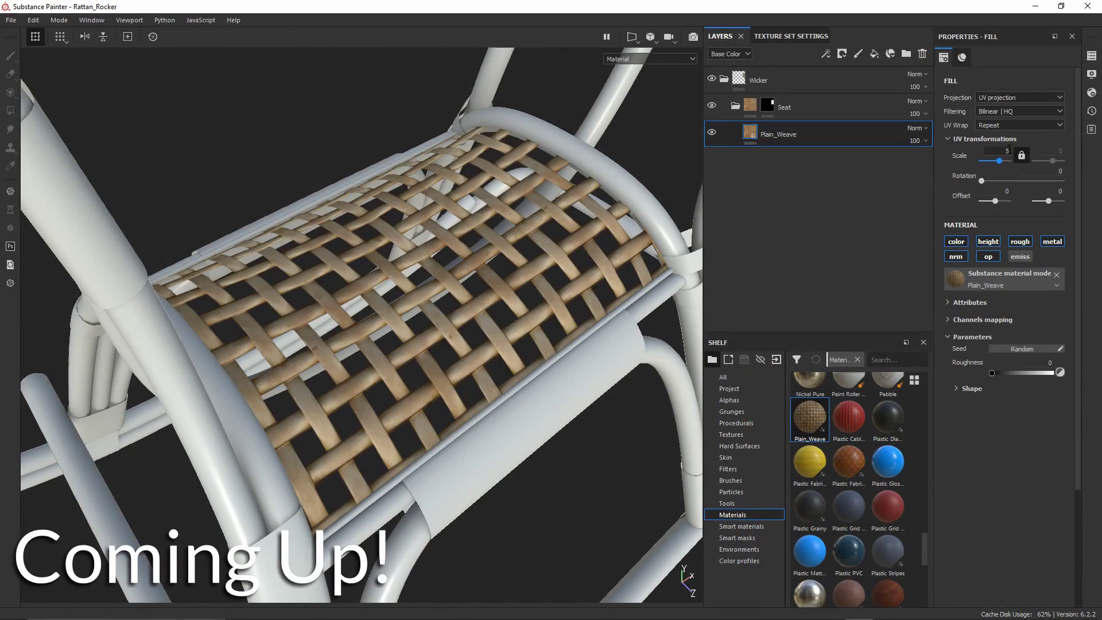
pyautogui.keyDown('alt'); pyautogui.moveTo(402, 287); pyautogui.dragTo(450, 280); pyautogui.keyUp('alt')
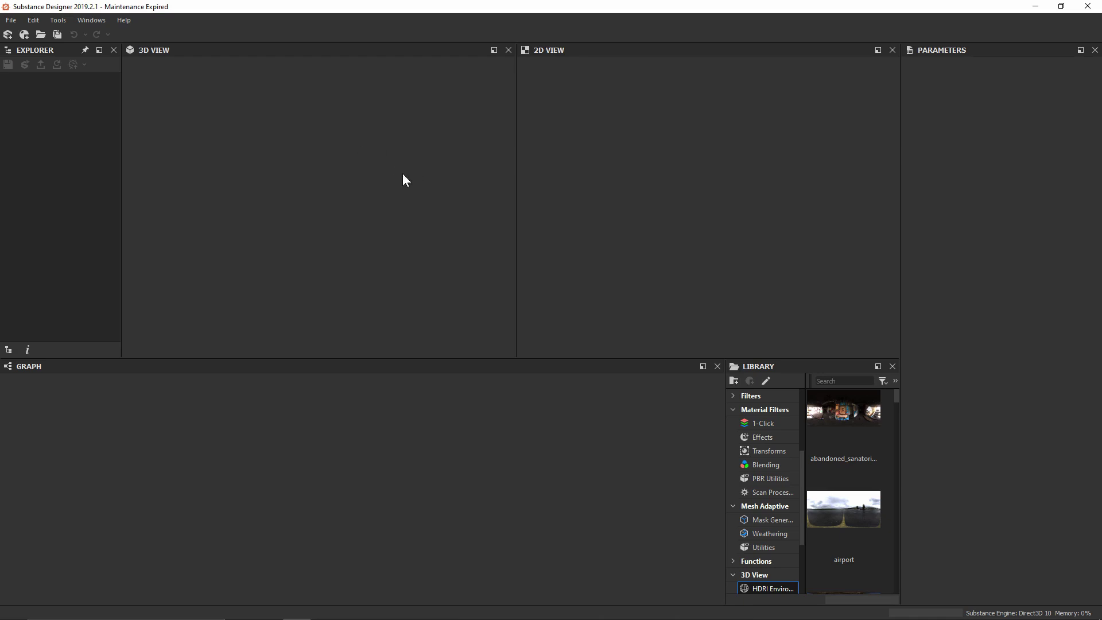
# Create a new PBR (Metallic/Roughness) substance graph named Plain_Weave.
pyautogui.click(8, 34)
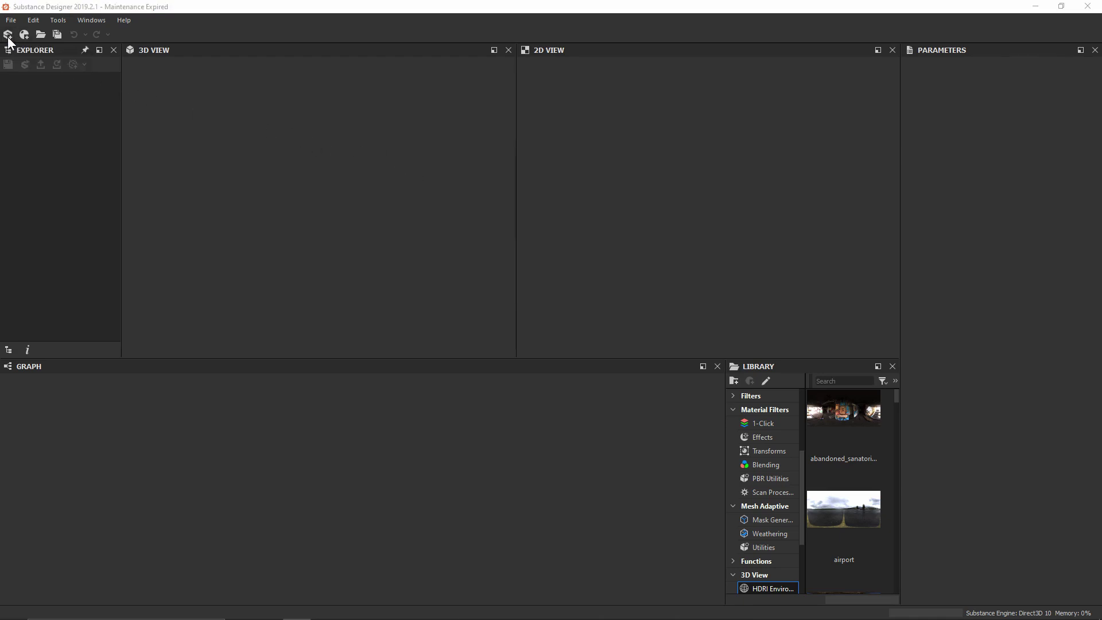
pyautogui.moveTo(328, 116); pyautogui.dragTo(326, 125)
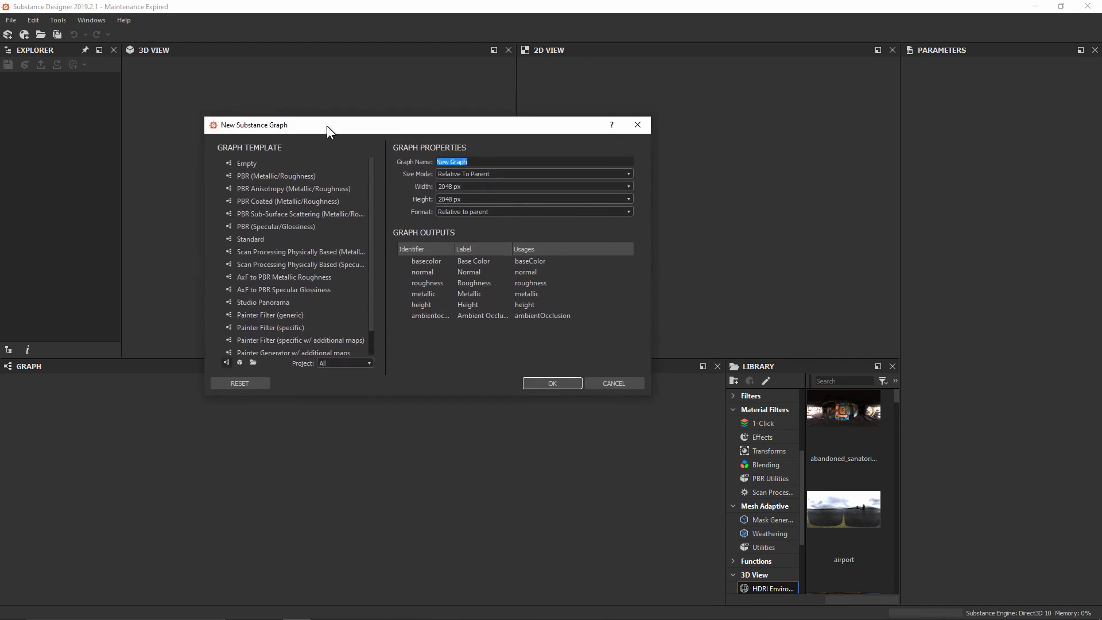
pyautogui.click(256, 177)
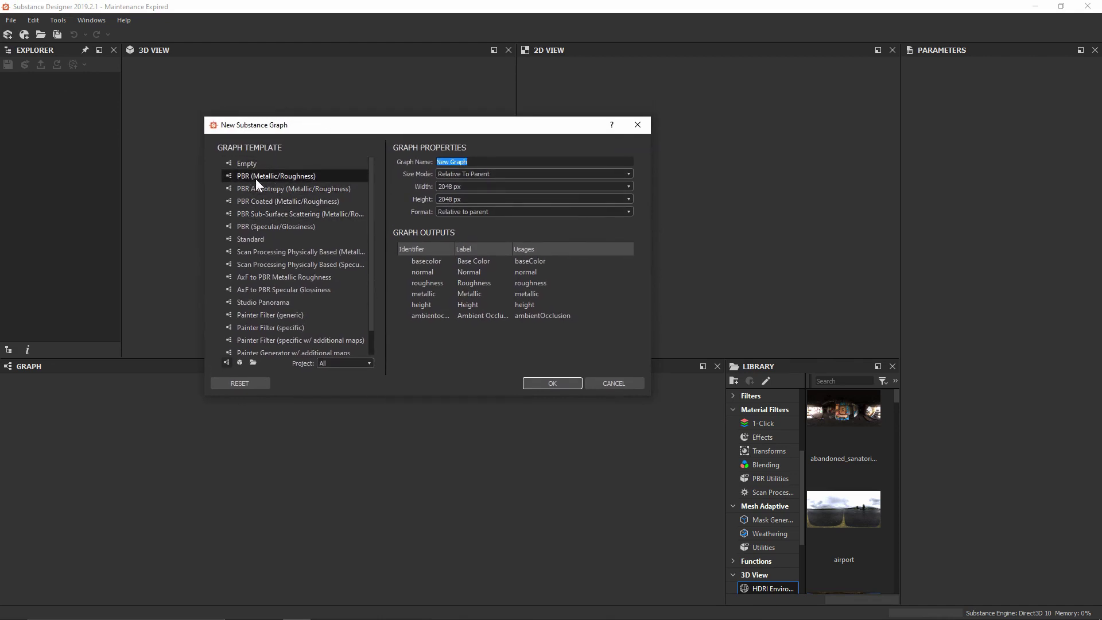
pyautogui.click(277, 176)
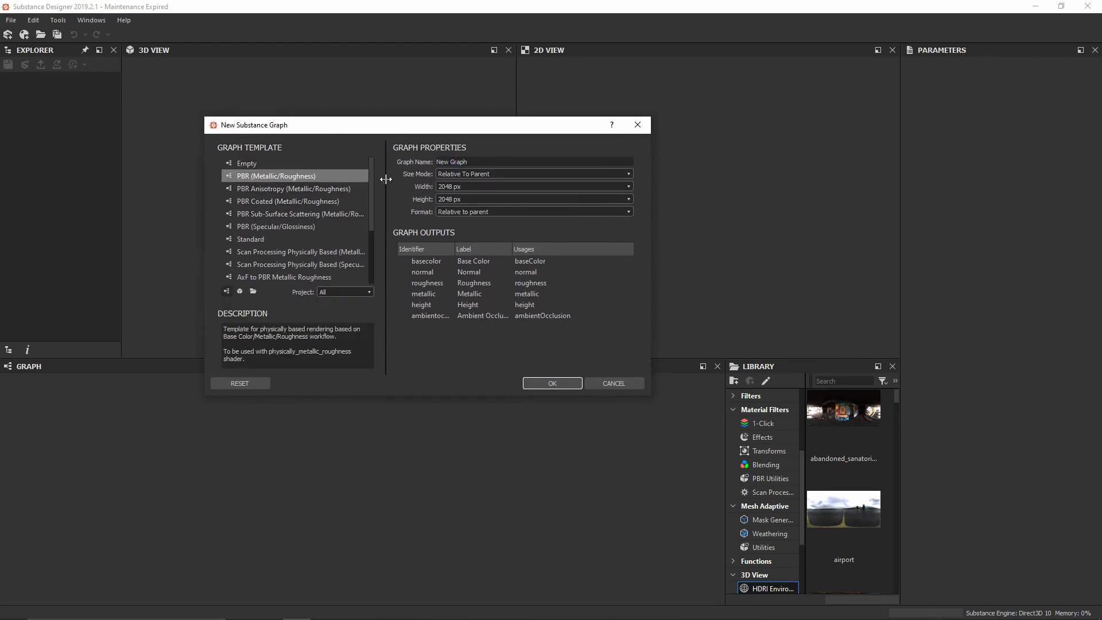
pyautogui.tripleClick(491, 161)
pyautogui.write('Plain_Weave')
pyautogui.click(564, 381)
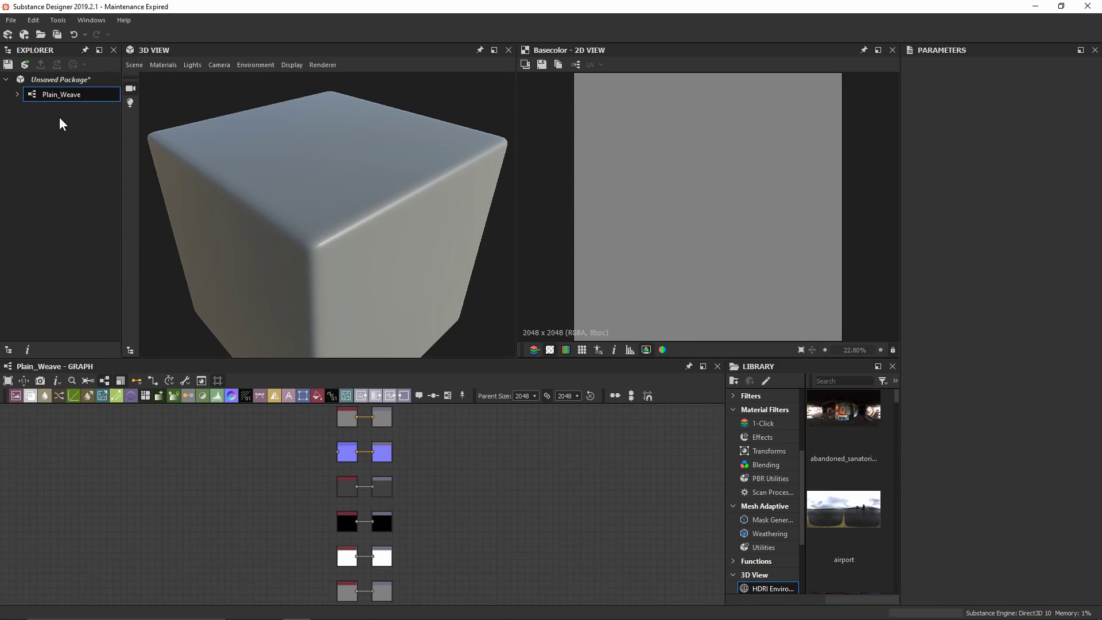
# Save the unsaved package to disk as Rocker_Materials.sbs.
pyautogui.click(50, 82)
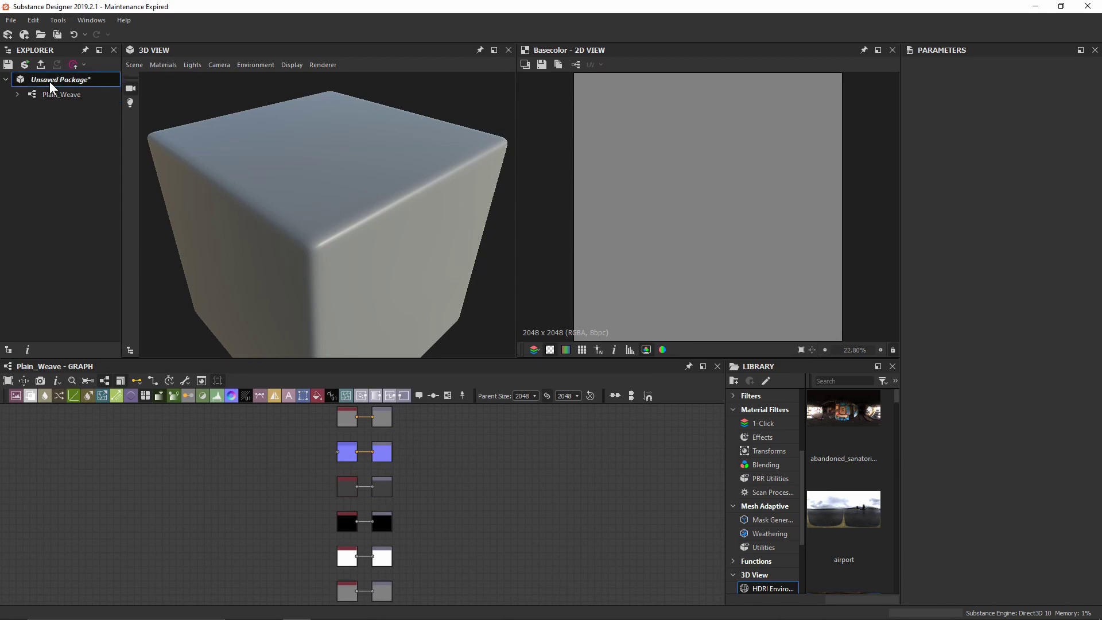
pyautogui.click(8, 64)
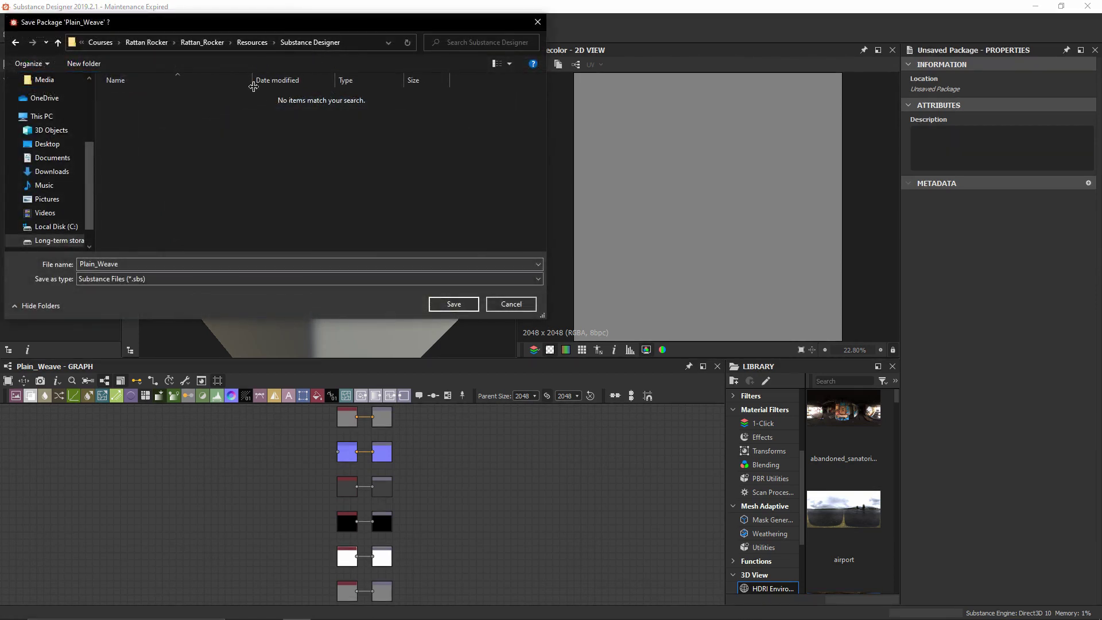
pyautogui.doubleClick(99, 264)
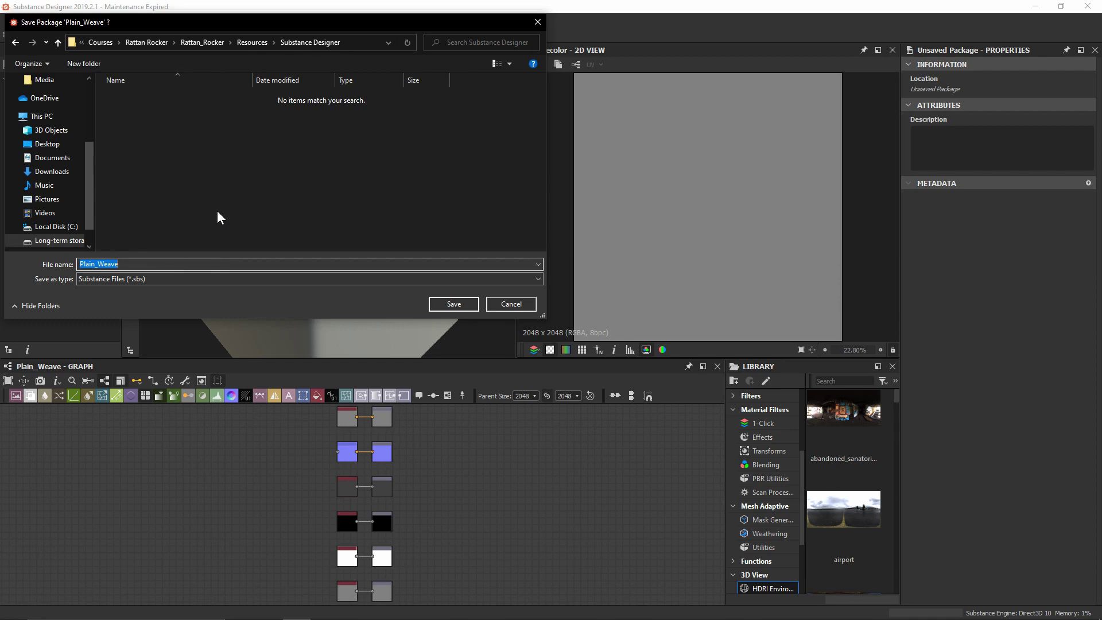
pyautogui.write('Rocker_Materials')
pyautogui.click(472, 309)
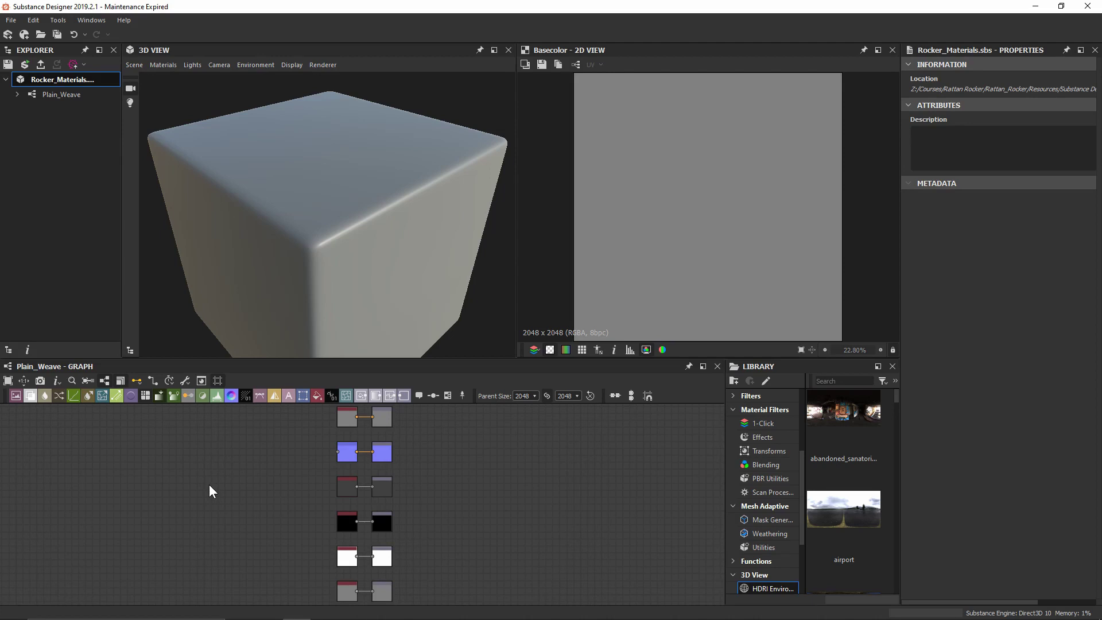
# Change the Normal node's Normal Format setting.
pyautogui.click(347, 453)
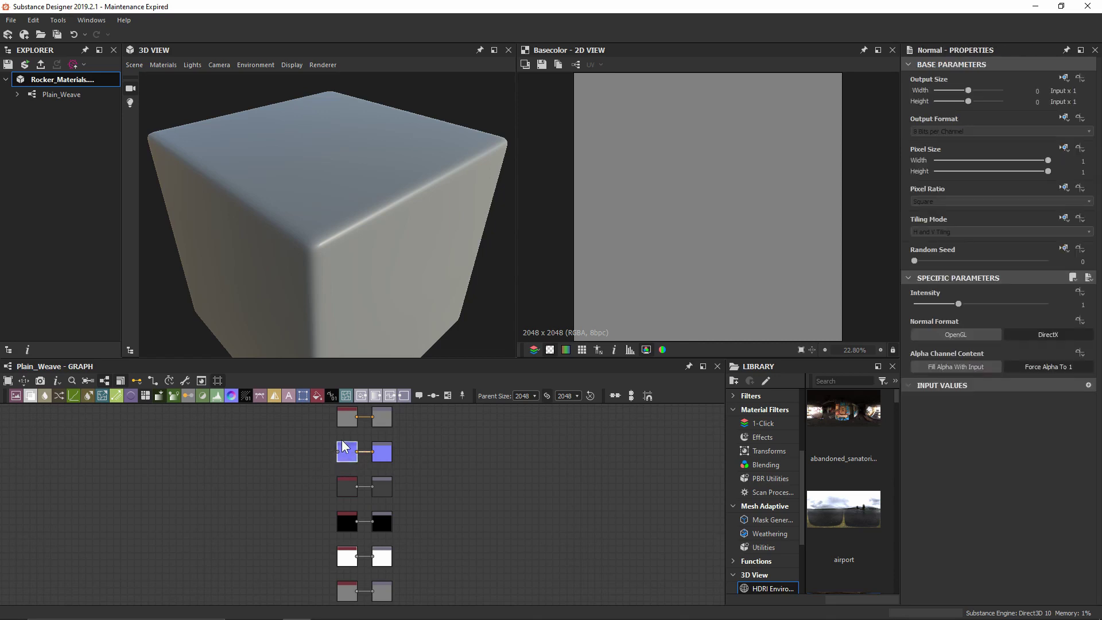
pyautogui.scroll(5, 343, 449)
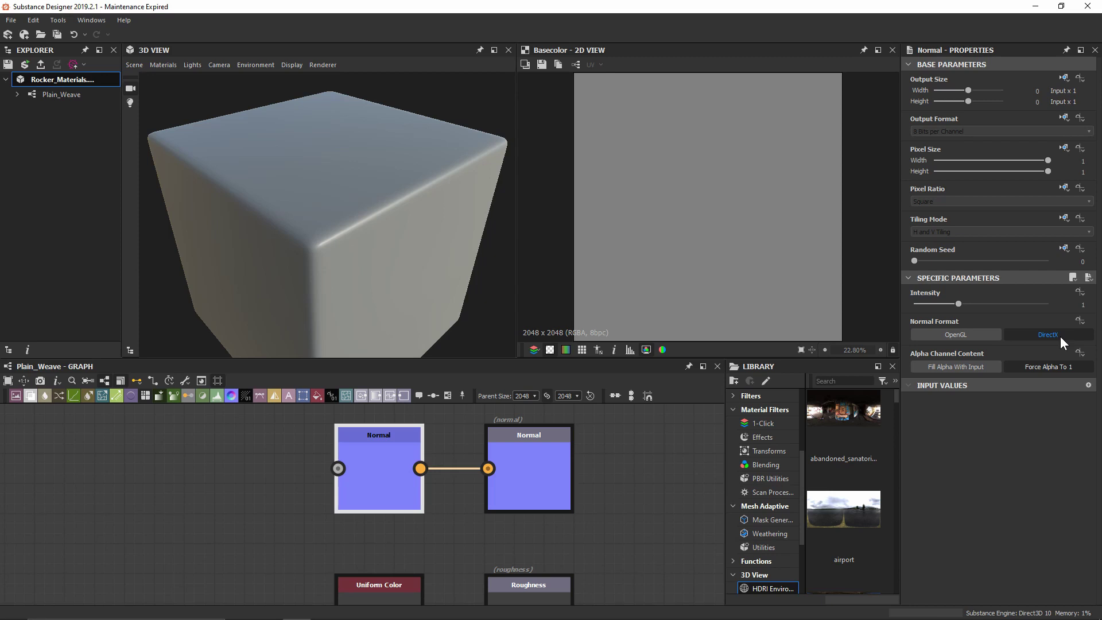
pyautogui.click(962, 335)
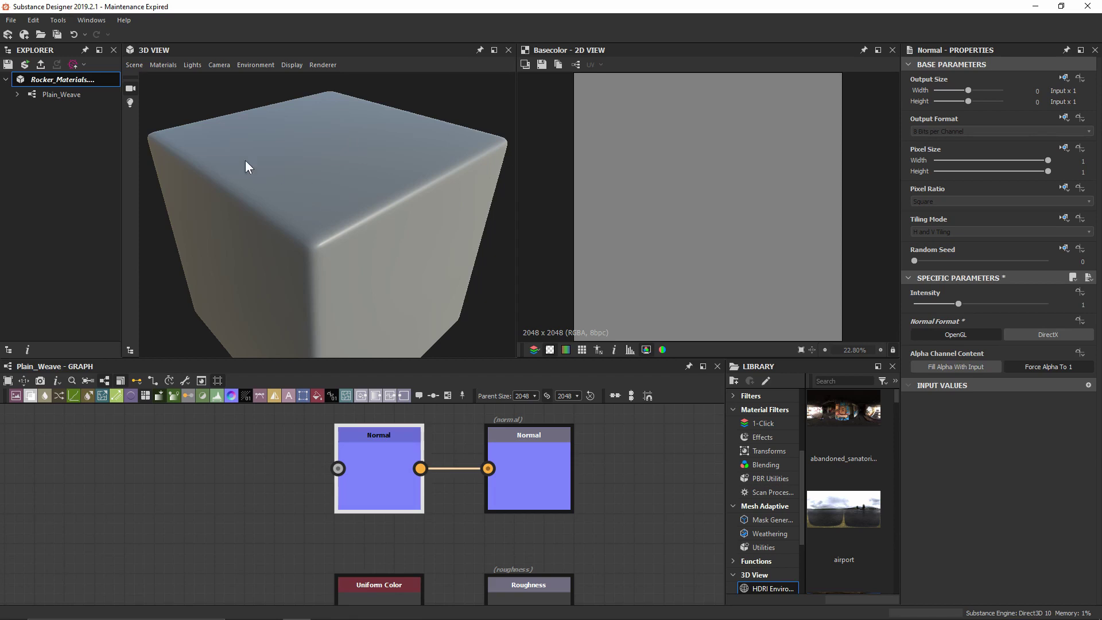
# Set DirectX Normal to False in the 3D view's default material.
pyautogui.click(157, 65)
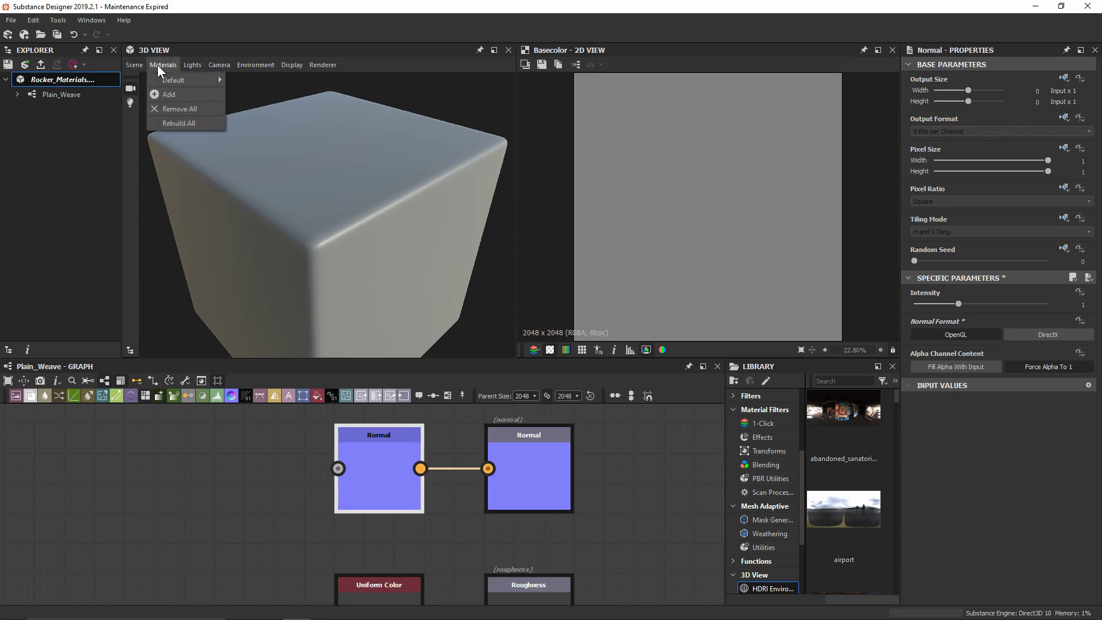
pyautogui.moveTo(158, 81)
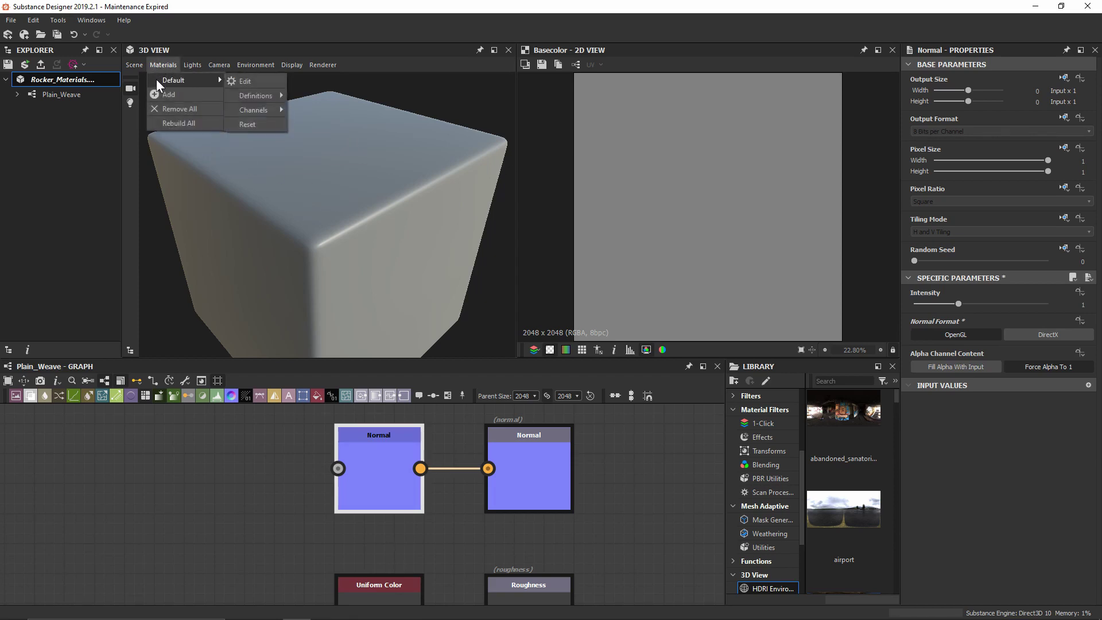
pyautogui.click(250, 81)
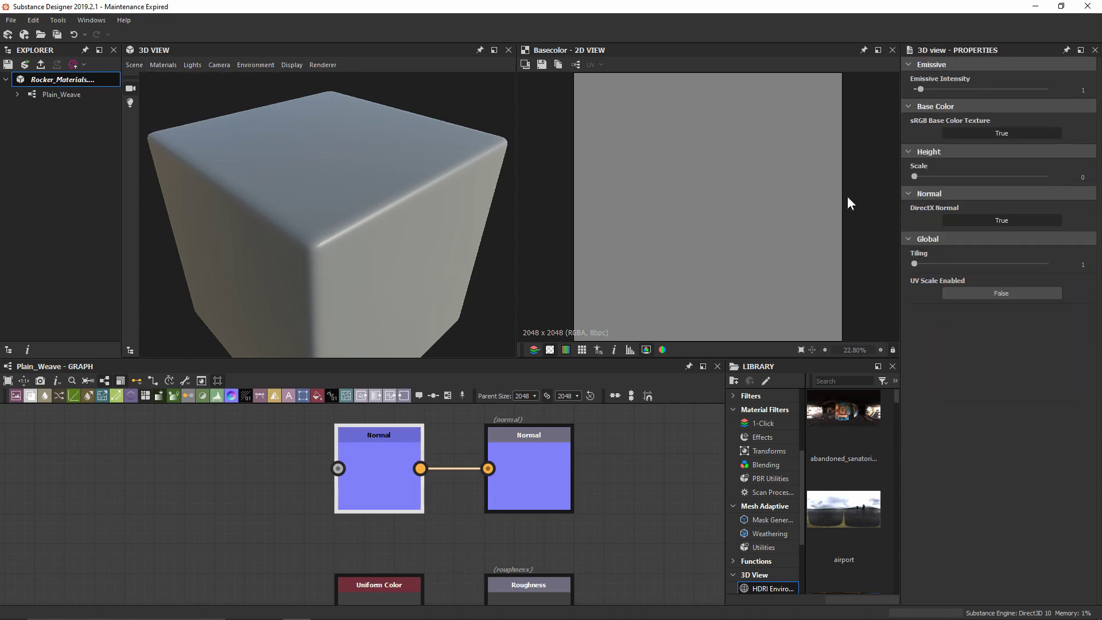
pyautogui.click(1007, 219)
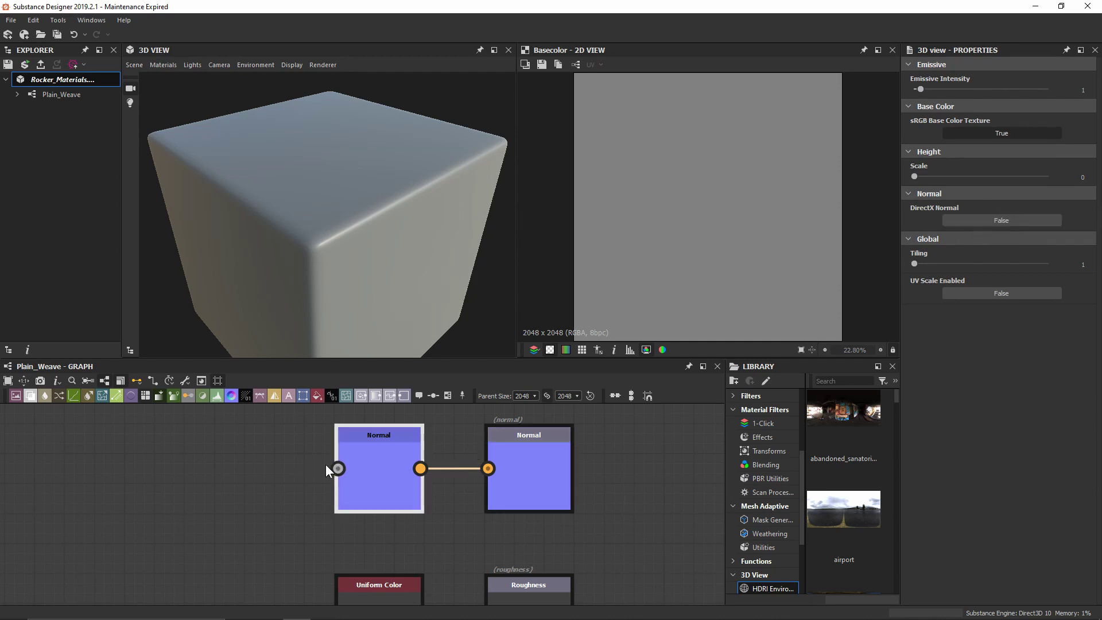
pyautogui.press('f')
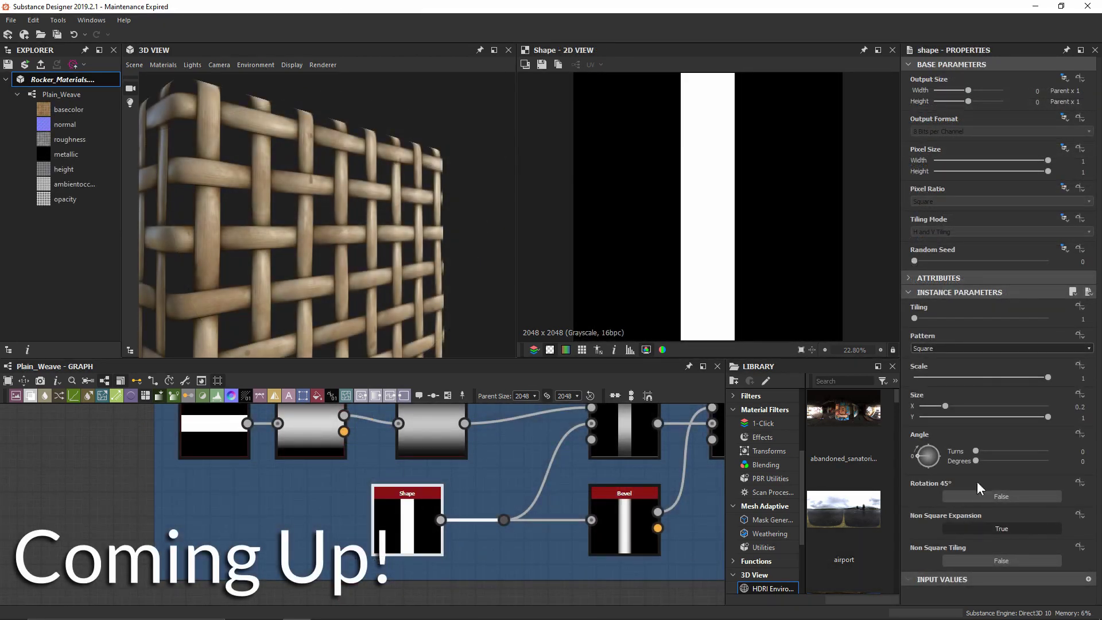
pyautogui.moveTo(946, 405); pyautogui.dragTo(961, 407)
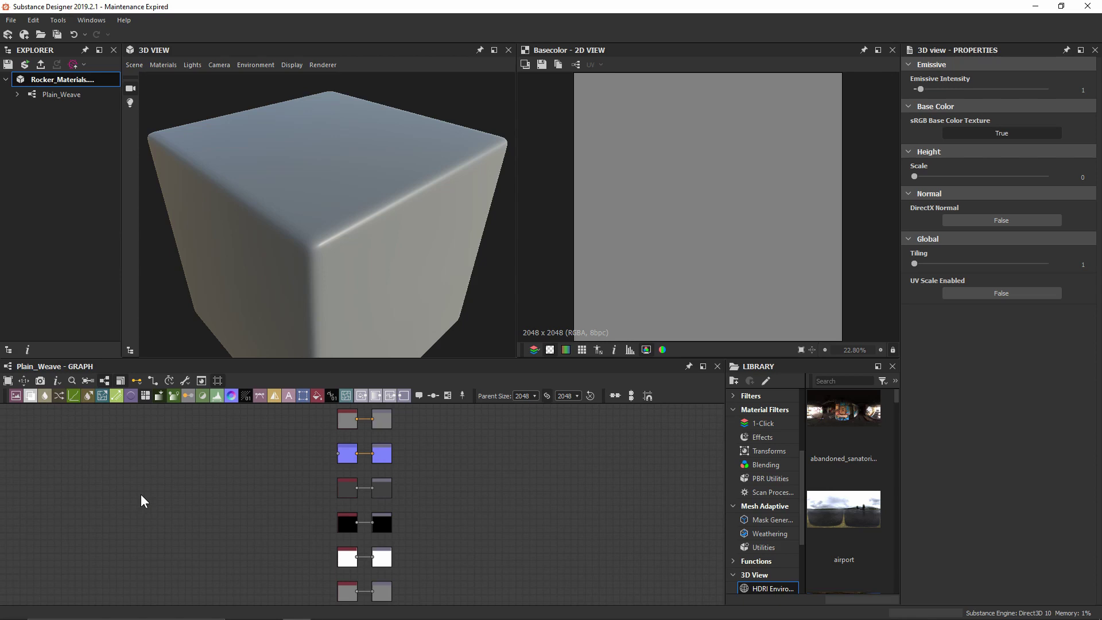
# Add a Shape node to the graph through the node search.
pyautogui.scroll(5, 140, 494)
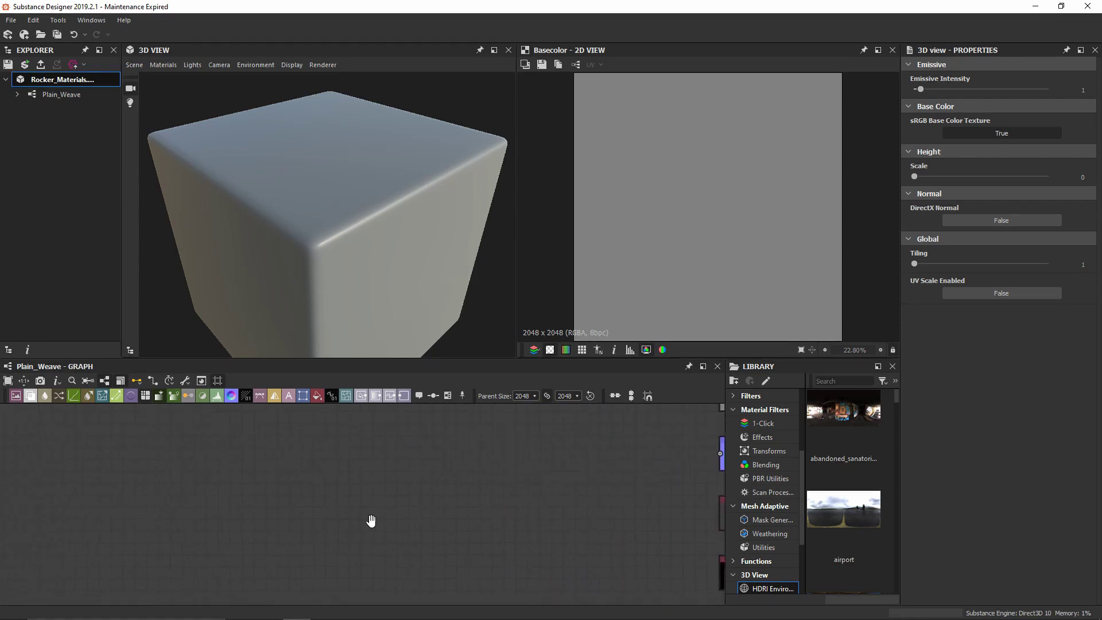
pyautogui.press('space')
pyautogui.write('shape')
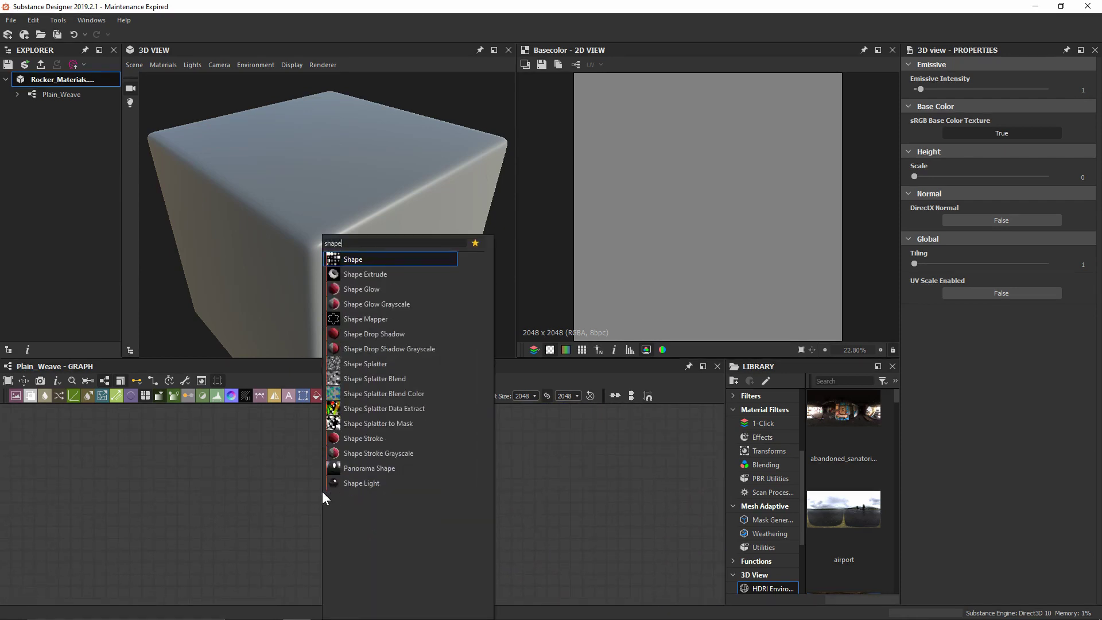
pyautogui.press('Escape')
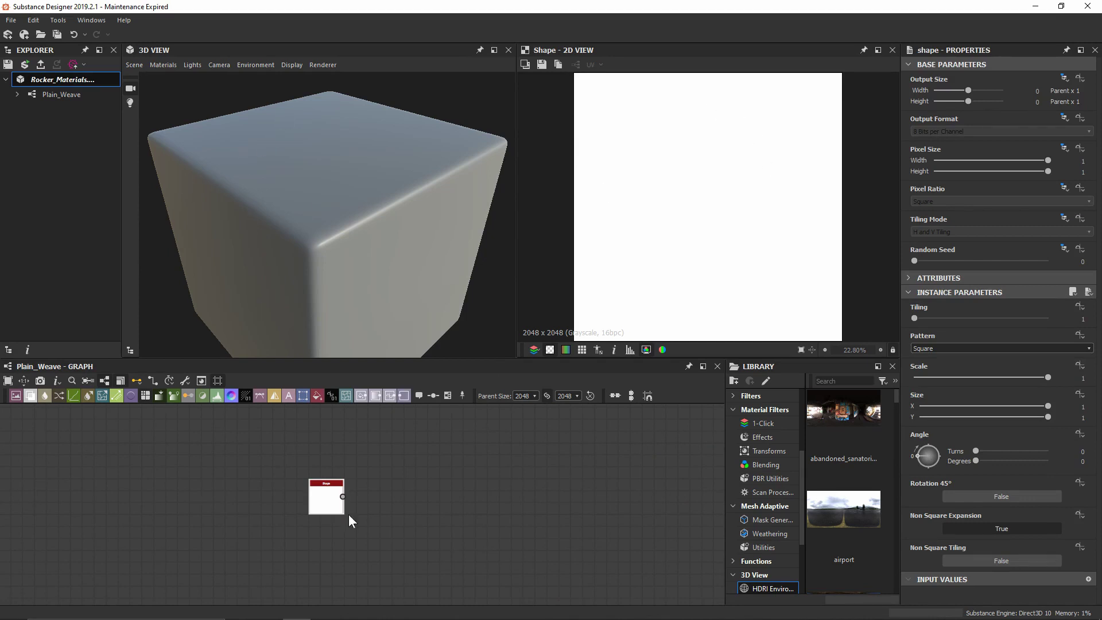
# Wire the Shape output into the Ambient Occlusion and Height outputs.
pyautogui.scroll(-3, 402, 505)
pyautogui.moveTo(343, 496); pyautogui.dragTo(499, 479)
pyautogui.moveTo(276, 505); pyautogui.dragTo(505, 501)
pyautogui.scroll(3, 450, 536)
# Delete both Uniform Color placeholder nodes and add a reroute dot on the lower wire.
pyautogui.press('Delete')
pyautogui.click(497, 529)
pyautogui.press('Delete')
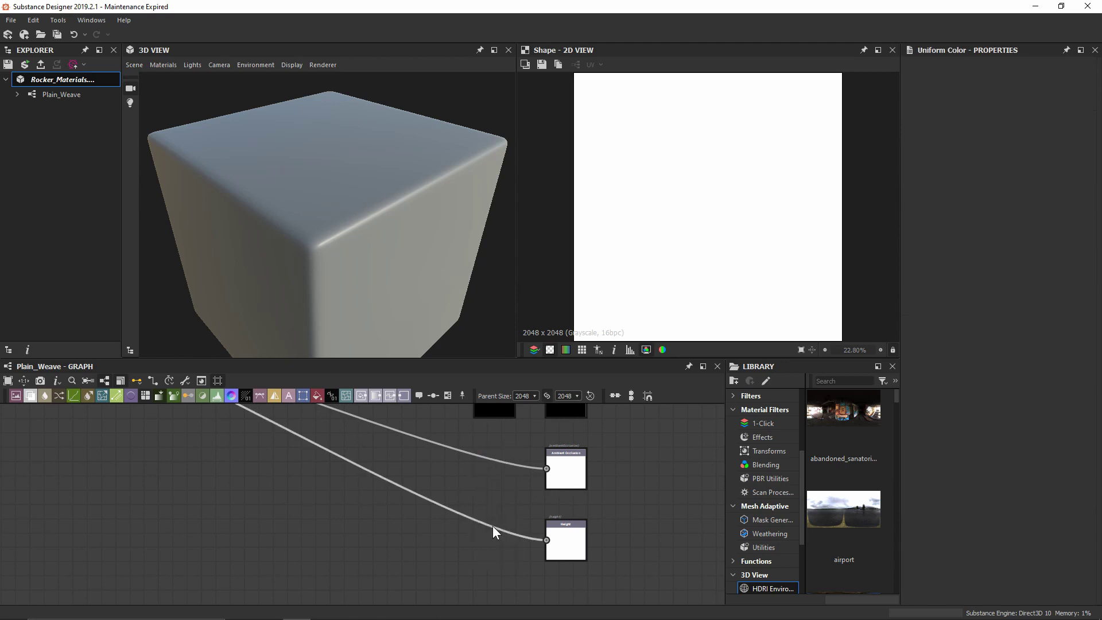
pyautogui.press('f')
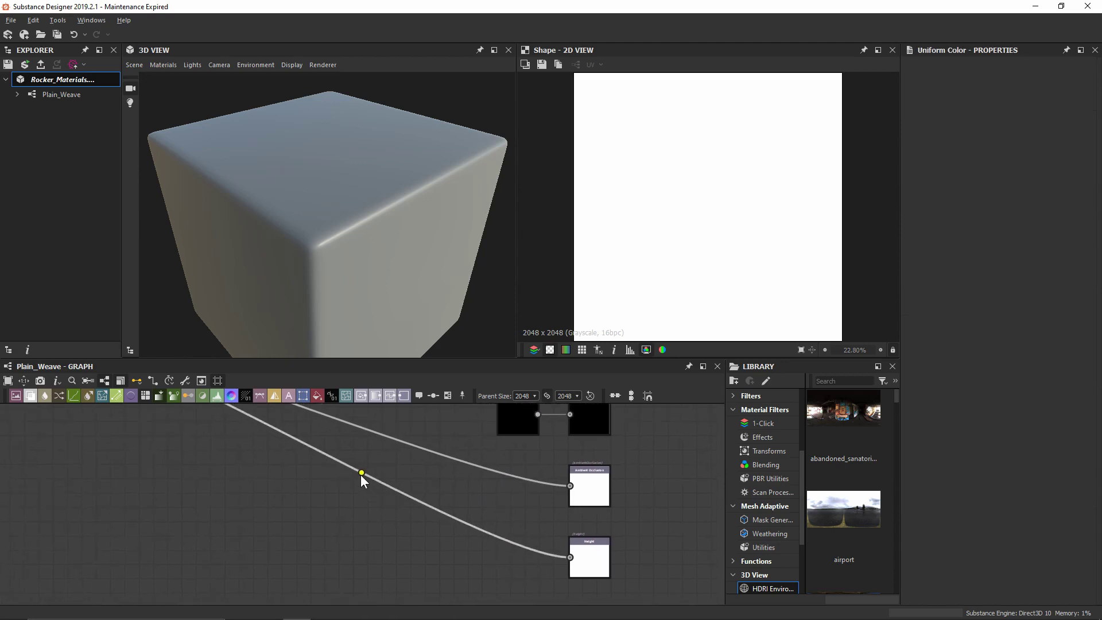
pyautogui.doubleClick(360, 473)
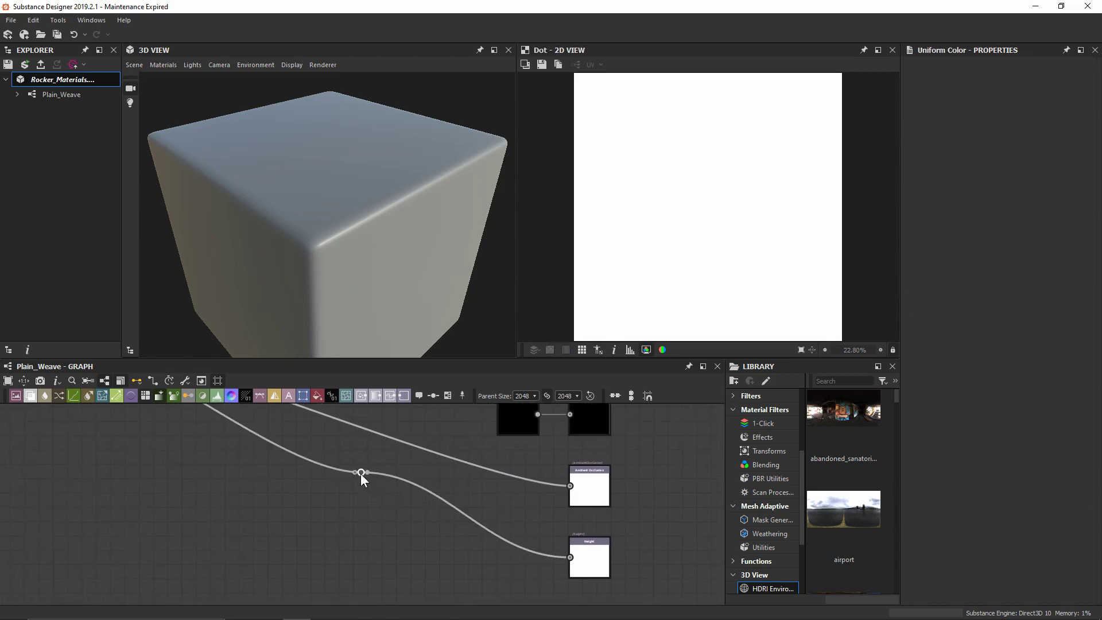
pyautogui.moveTo(360, 473); pyautogui.dragTo(571, 487)
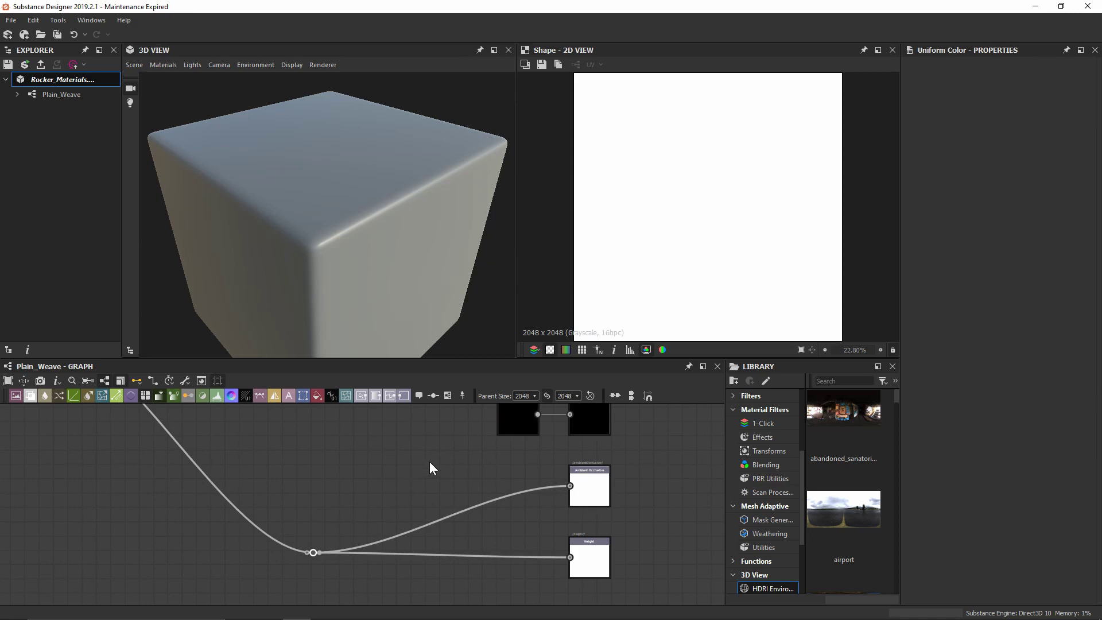
# Insert an Ambient Occlusion (HBAO) node on the wire beside its output.
pyautogui.press('space')
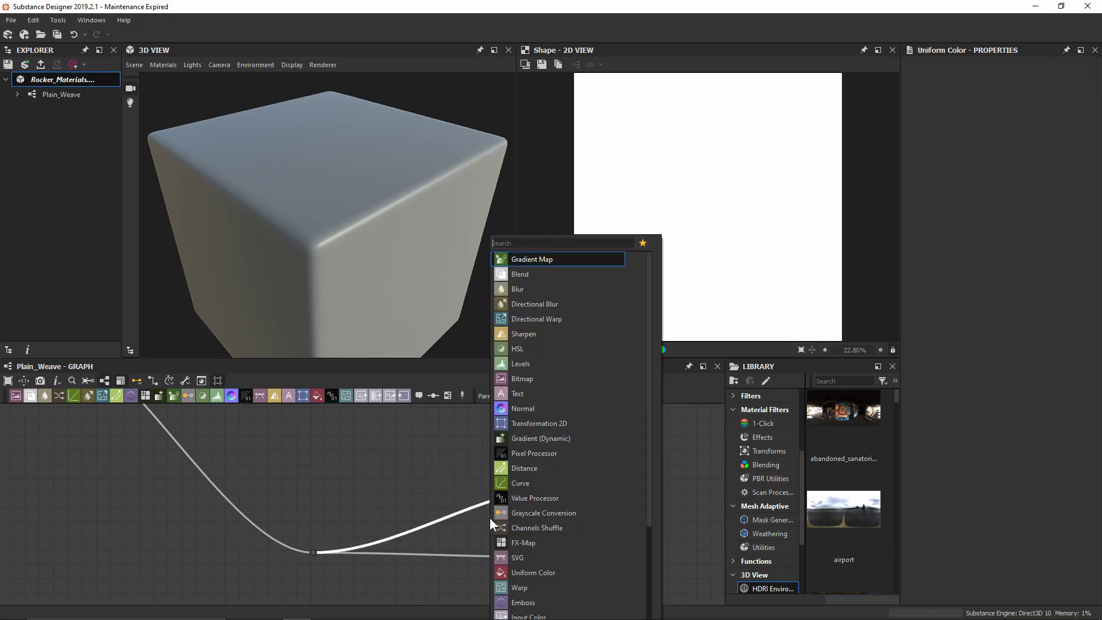
pyautogui.write('ao')
pyautogui.press('Down')
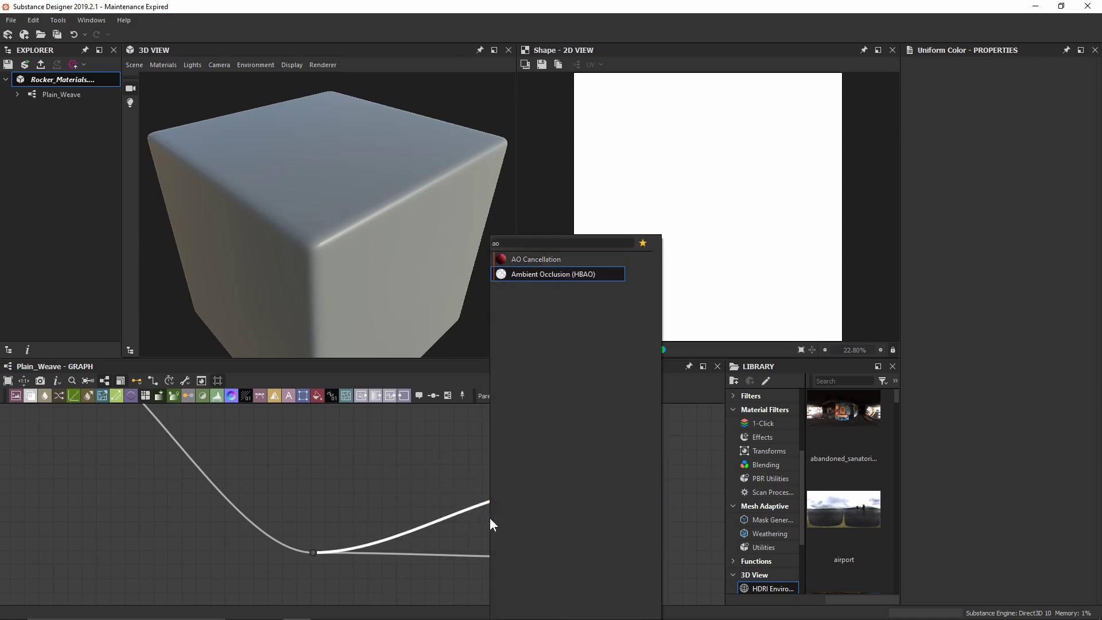
pyautogui.press('Return')
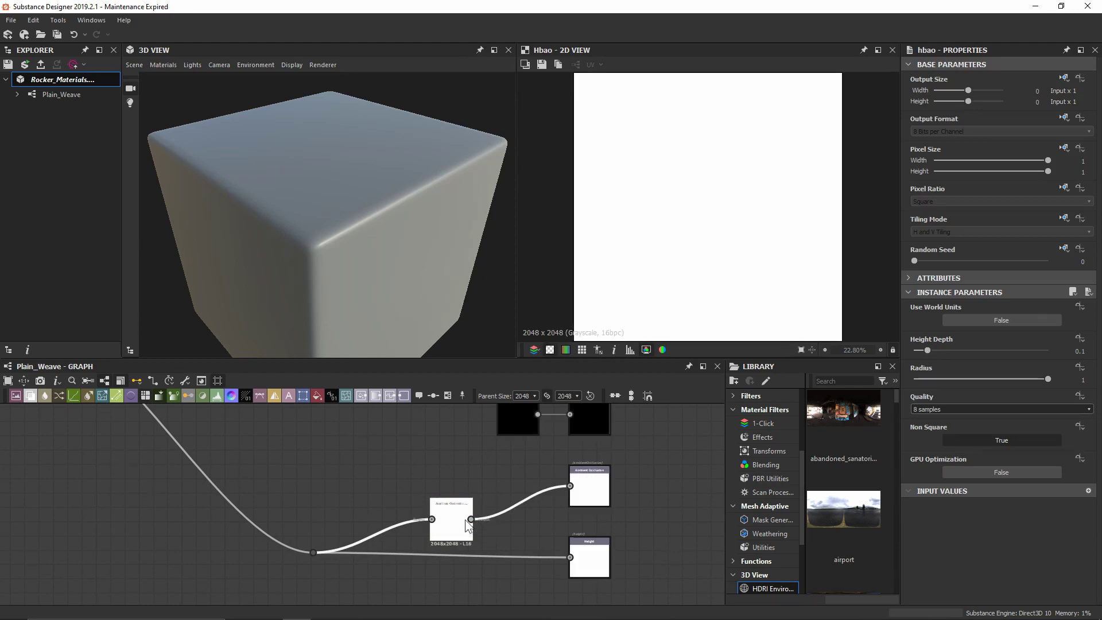
pyautogui.moveTo(464, 522); pyautogui.dragTo(530, 489)
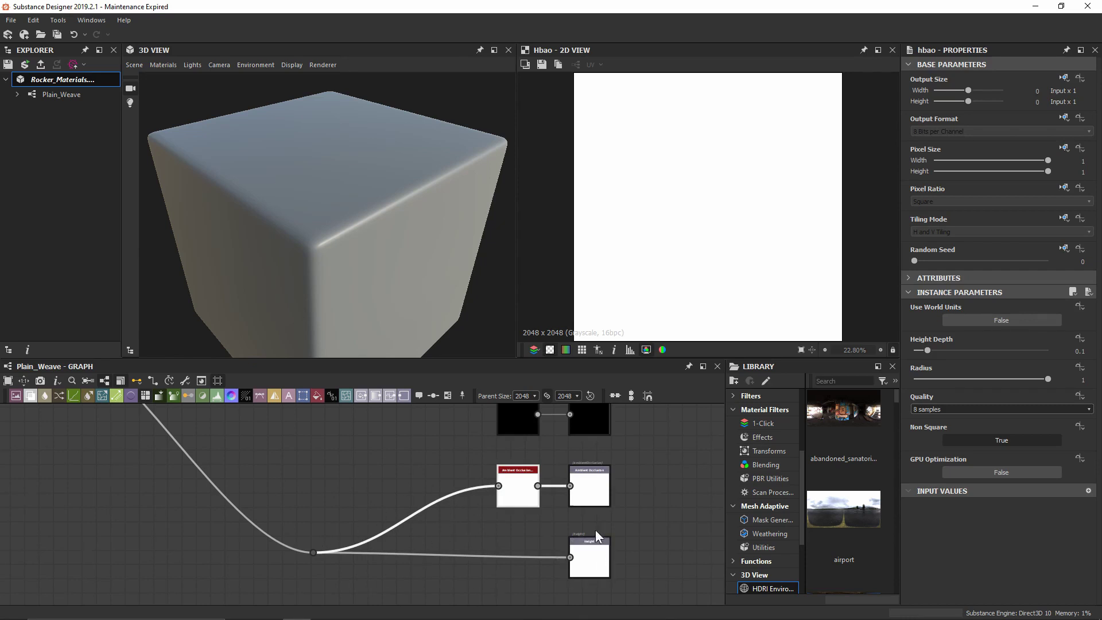
# Insert a Histogram Range node between the height source and the Height output.
pyautogui.press('space')
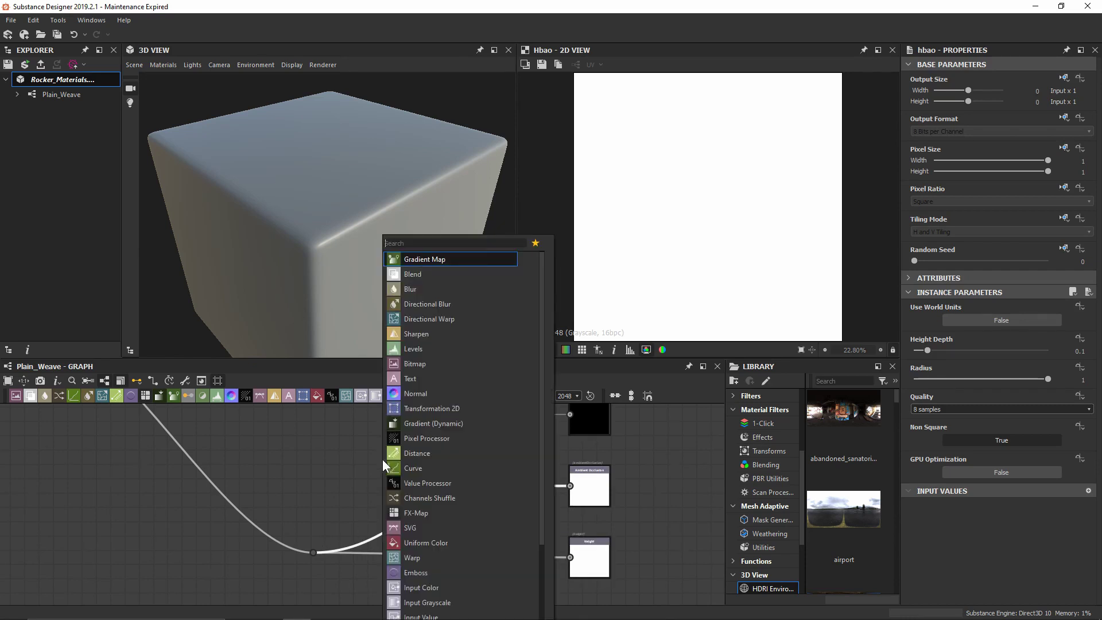
pyautogui.write('hist')
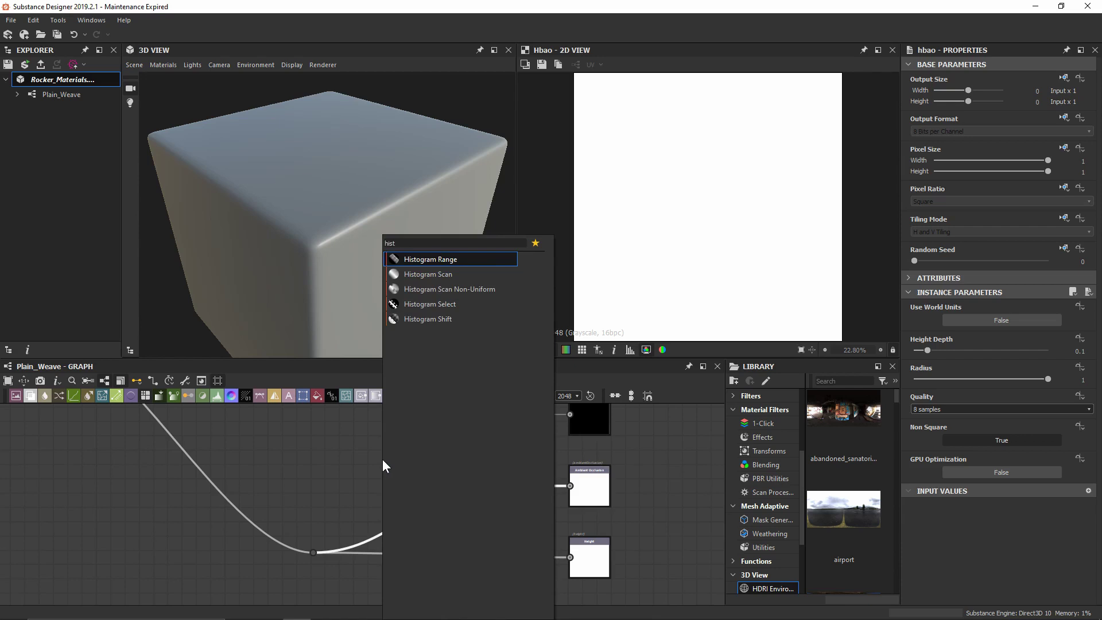
pyautogui.press('Return')
pyautogui.moveTo(520, 536); pyautogui.dragTo(517, 523, button='middle')
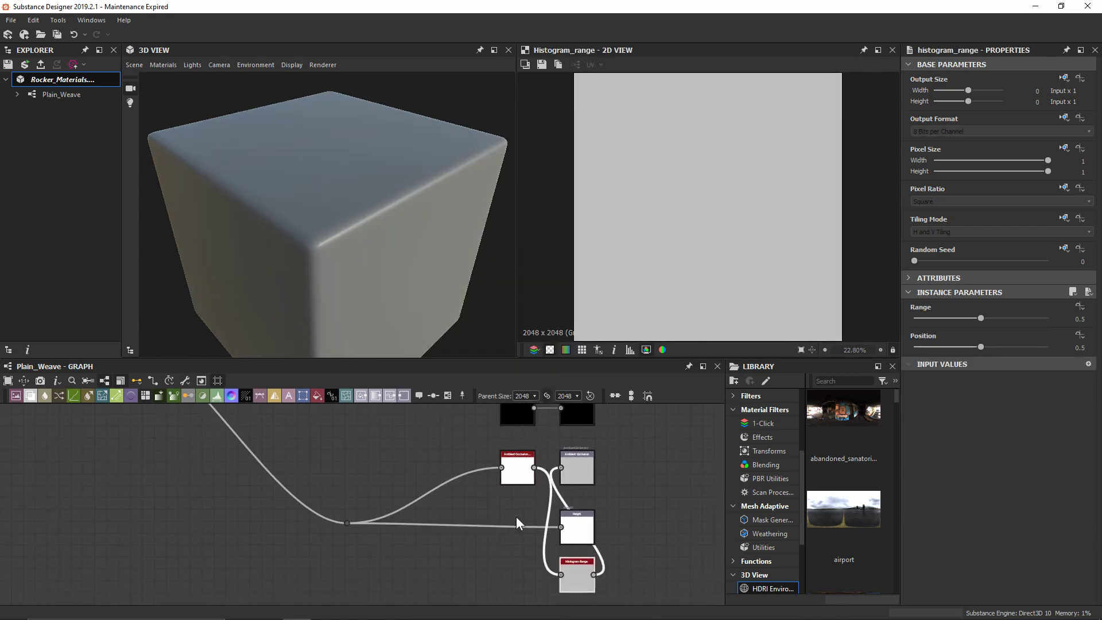
pyautogui.moveTo(577, 577); pyautogui.dragTo(446, 508)
pyautogui.moveTo(347, 522); pyautogui.dragTo(391, 532)
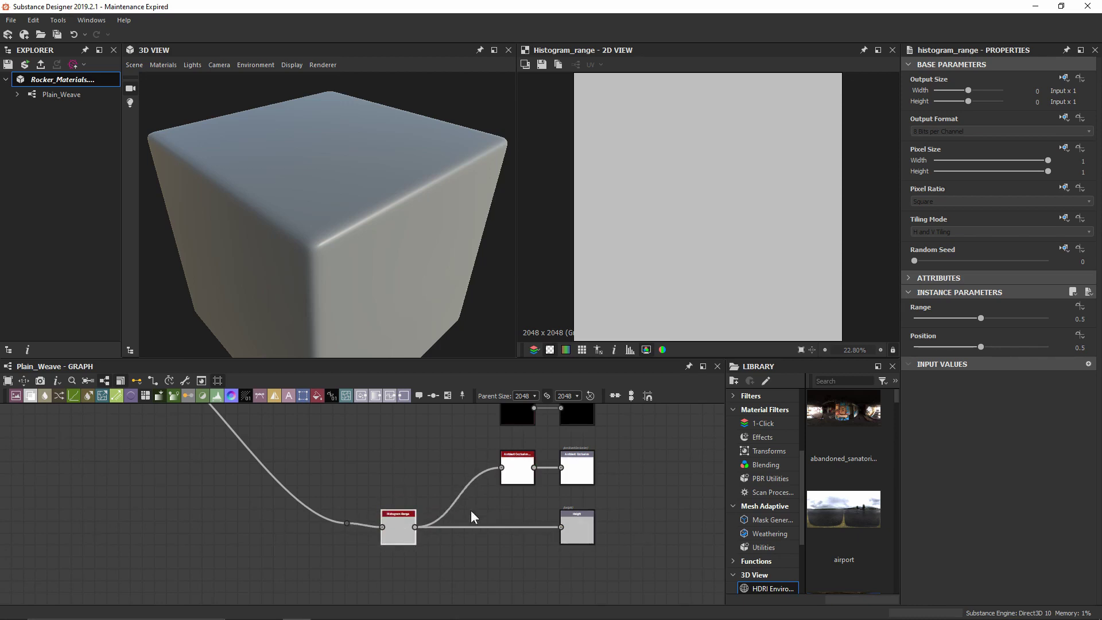
pyautogui.doubleClick(525, 467)
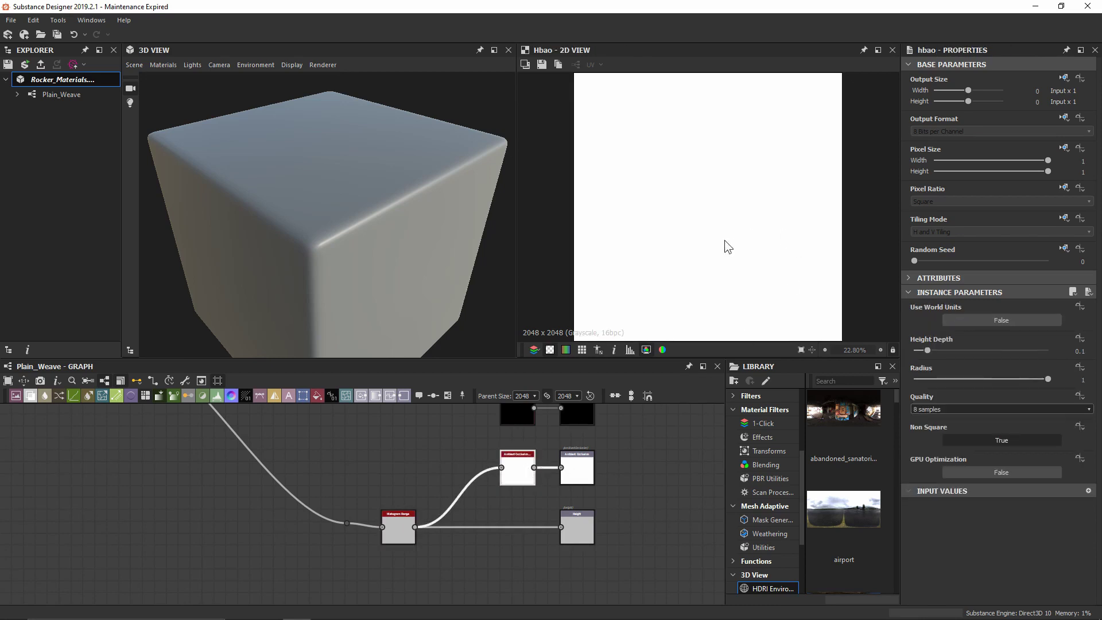
# Set the Shape node's Size X to 0.2 and move the node further left.
pyautogui.scroll(-3, 303, 476)
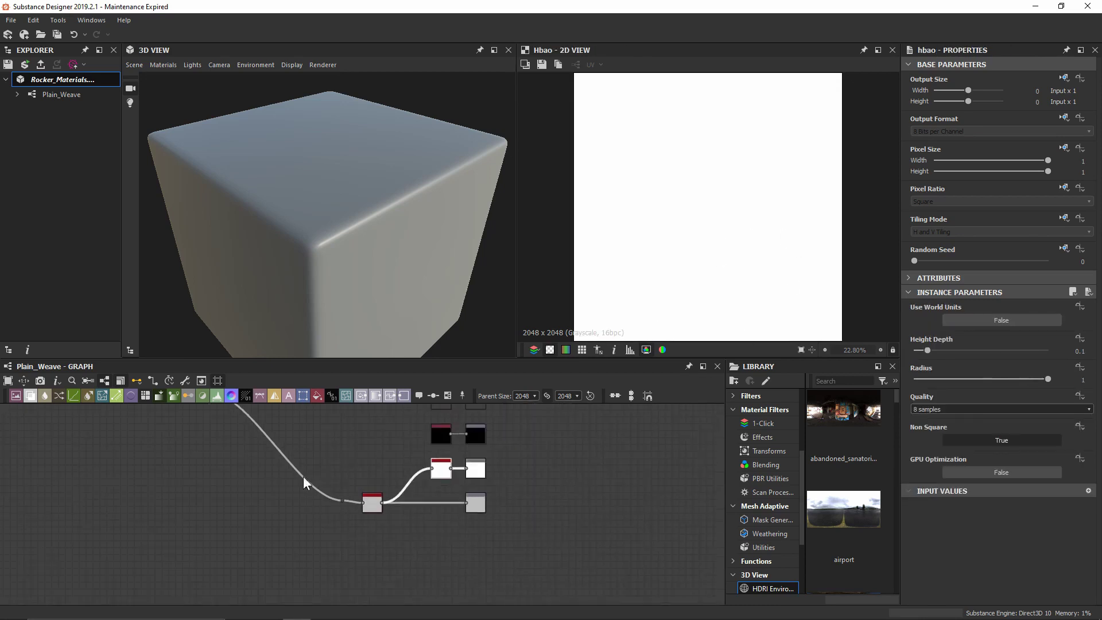
pyautogui.moveTo(369, 499); pyautogui.dragTo(423, 508, button='middle')
pyautogui.scroll(2, 423, 508)
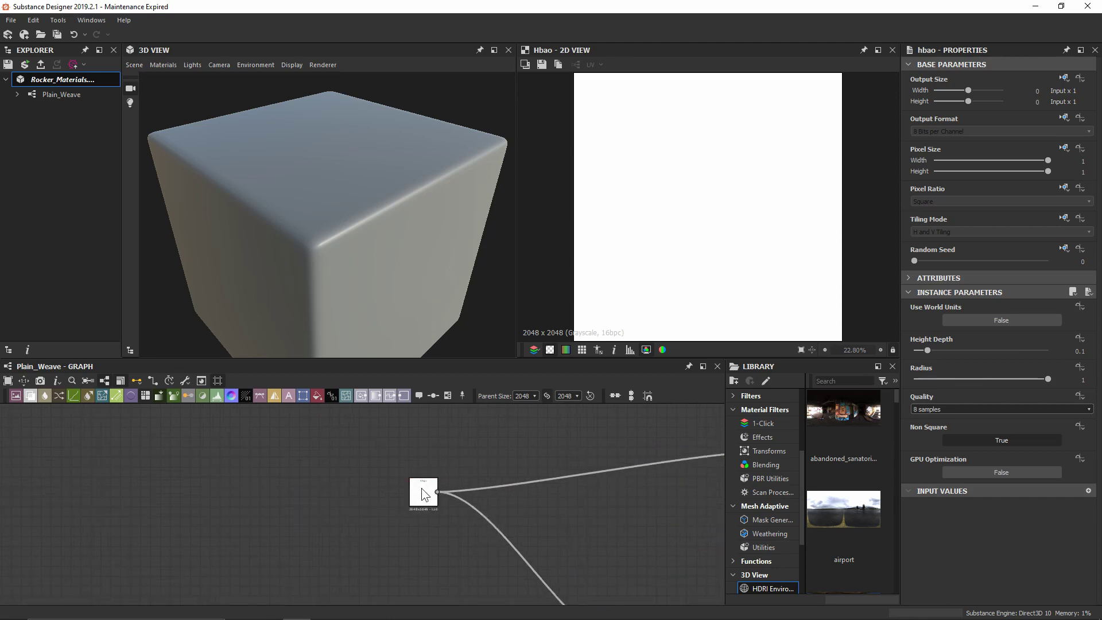
pyautogui.doubleClick(421, 488)
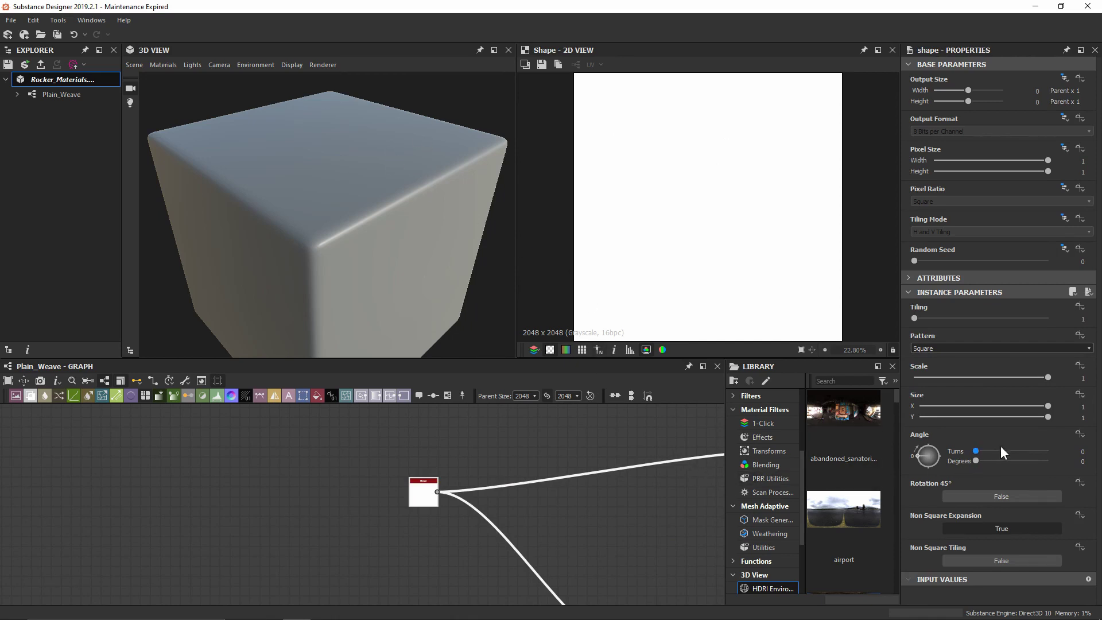
pyautogui.doubleClick(1045, 404)
pyautogui.write('0.')
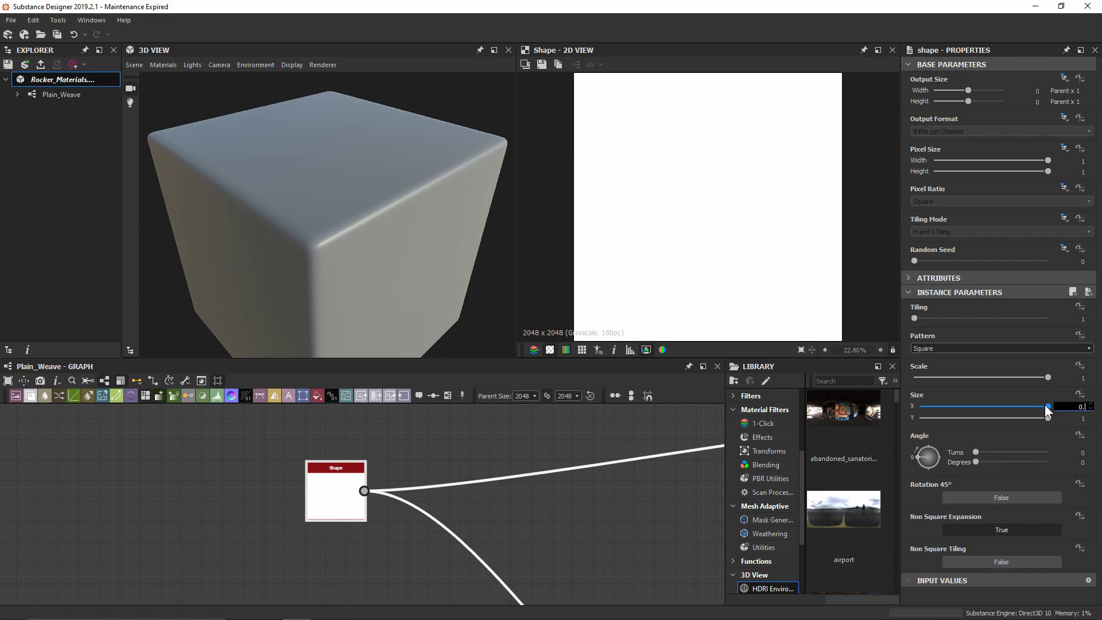
pyautogui.write('2')
pyautogui.press('Return')
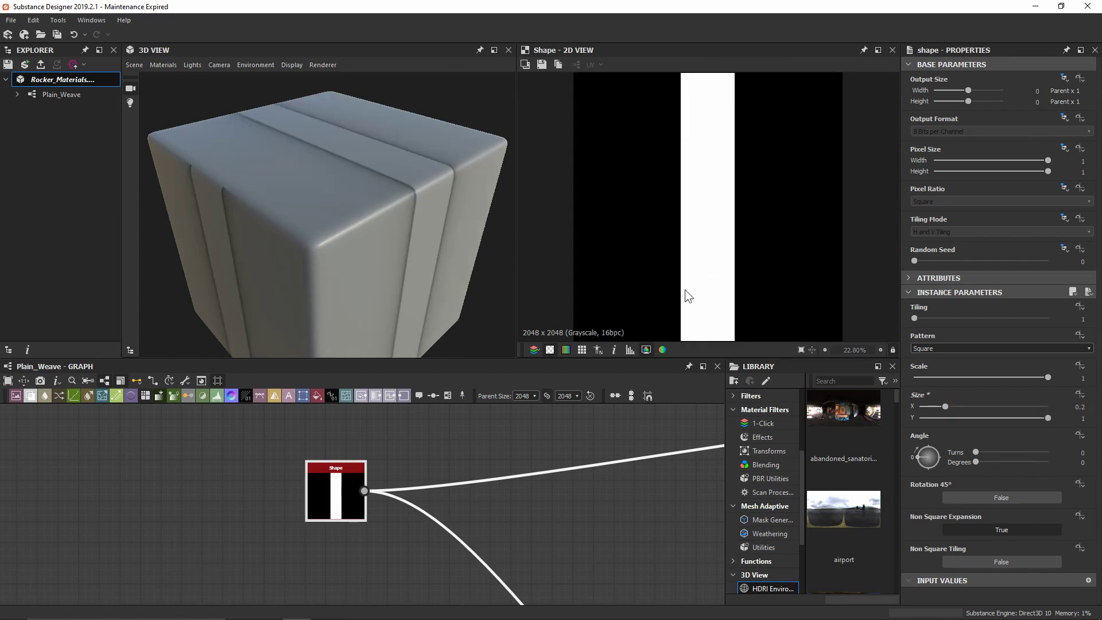
pyautogui.moveTo(342, 482); pyautogui.dragTo(175, 491)
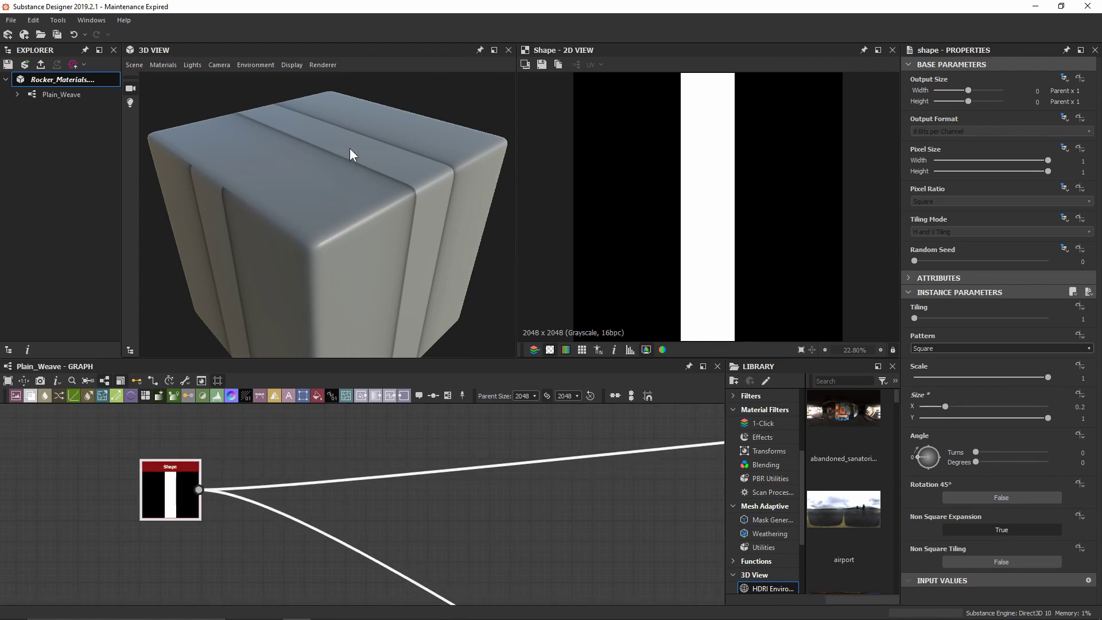
pyautogui.moveTo(349, 149); pyautogui.dragTo(359, 177)
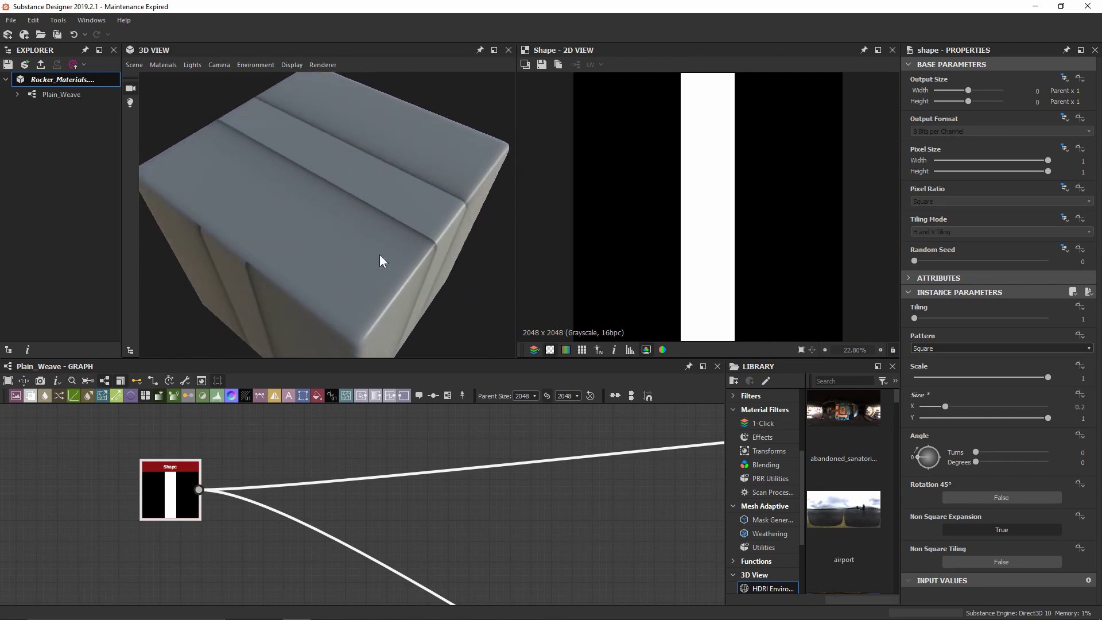
# Set the Normal node's intensity to 10.
pyautogui.scroll(-4, 612, 503)
pyautogui.moveTo(611, 503); pyautogui.dragTo(288, 464, button='middle')
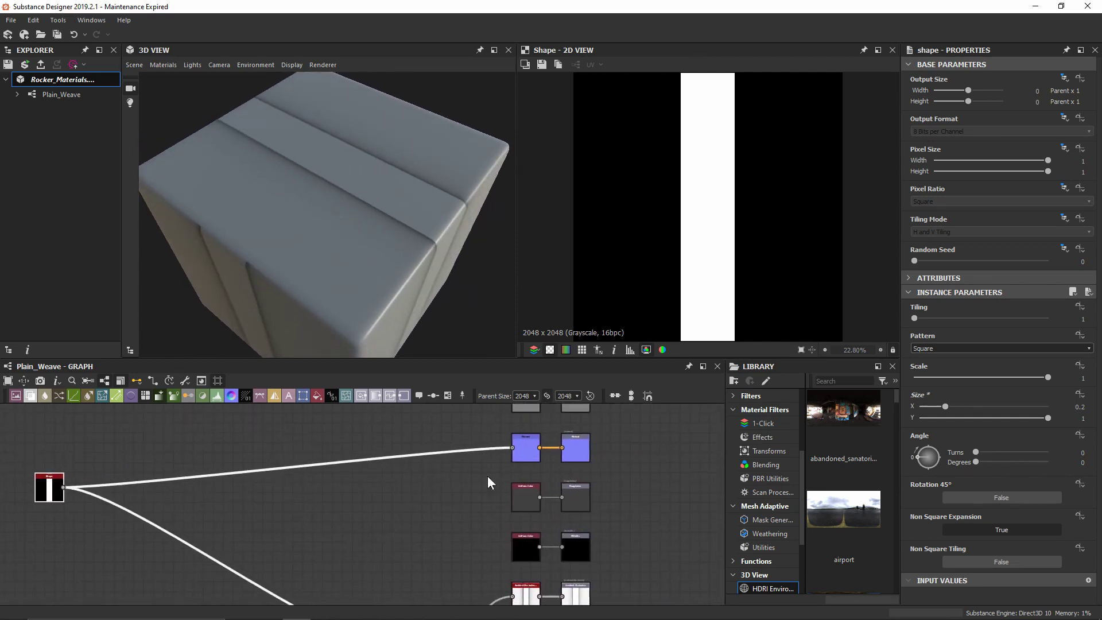
pyautogui.doubleClick(531, 449)
pyautogui.click(966, 303)
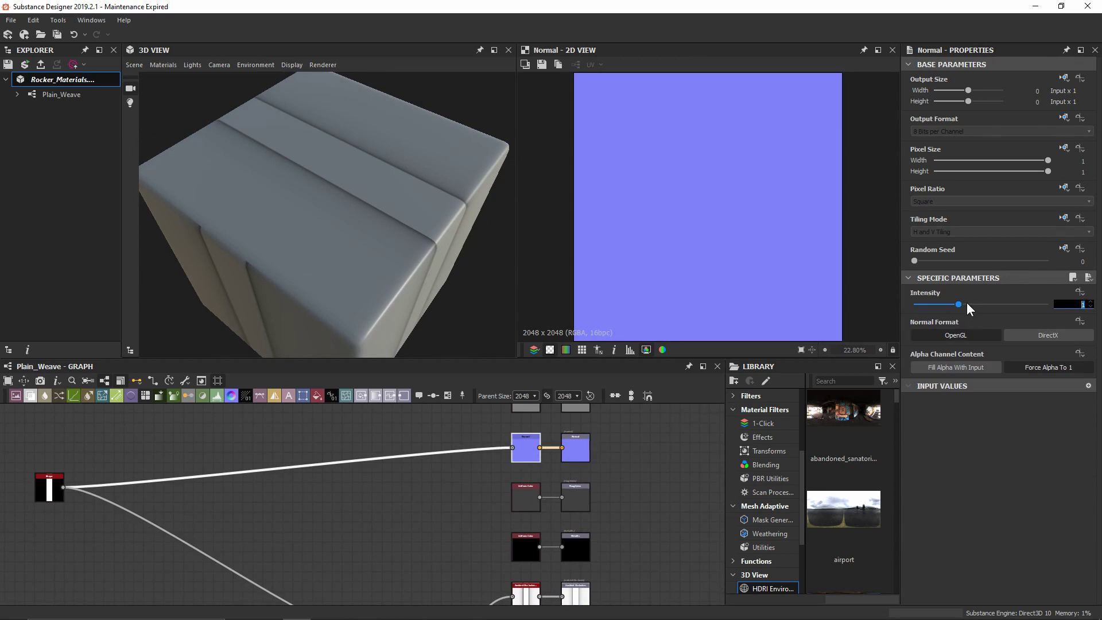
pyautogui.write('10')
pyautogui.press('Return')
# Preview the Shape node and check the cube's stronger stripe relief from the front.
pyautogui.doubleClick(56, 486)
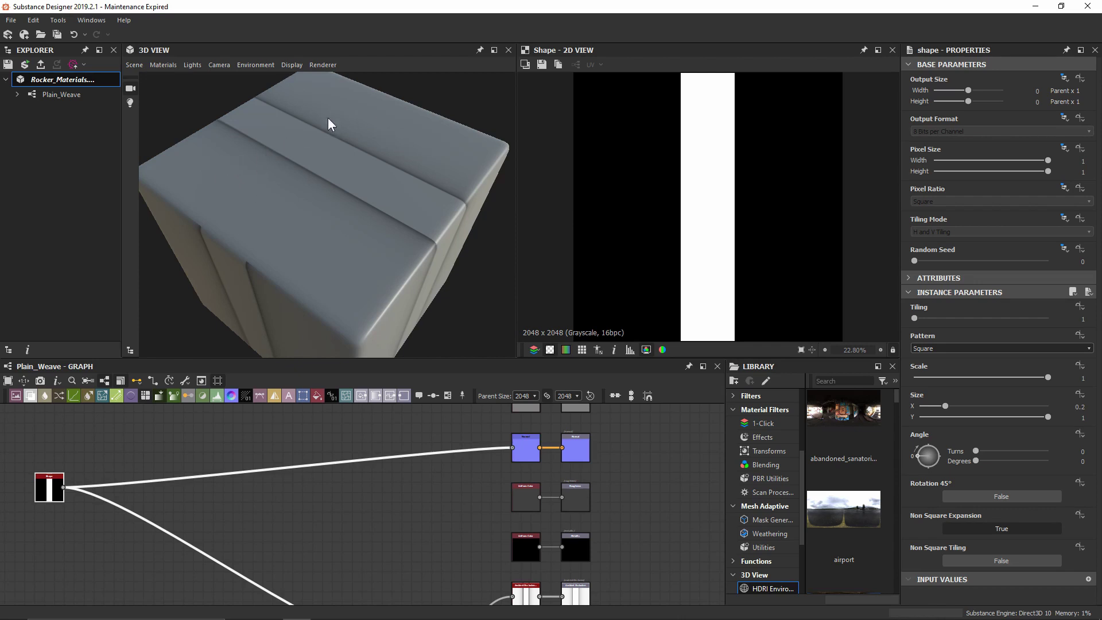
pyautogui.moveTo(312, 135); pyautogui.dragTo(390, 173)
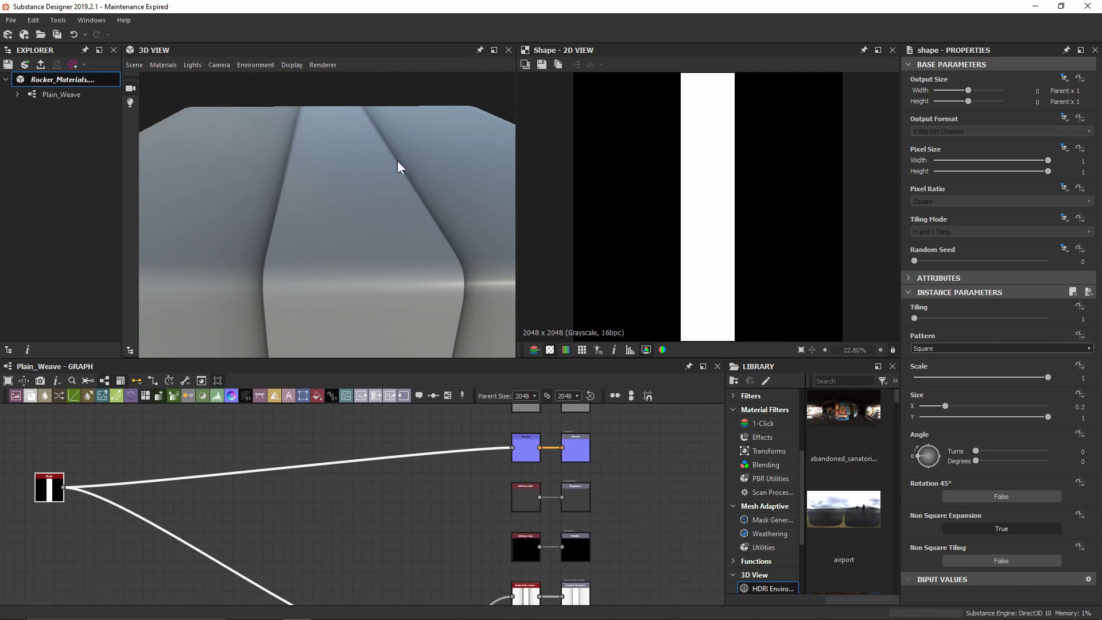
pyautogui.moveTo(183, 437); pyautogui.dragTo(399, 468, button='middle')
pyautogui.scroll(3, 399, 467)
pyautogui.scroll(2, 302, 455)
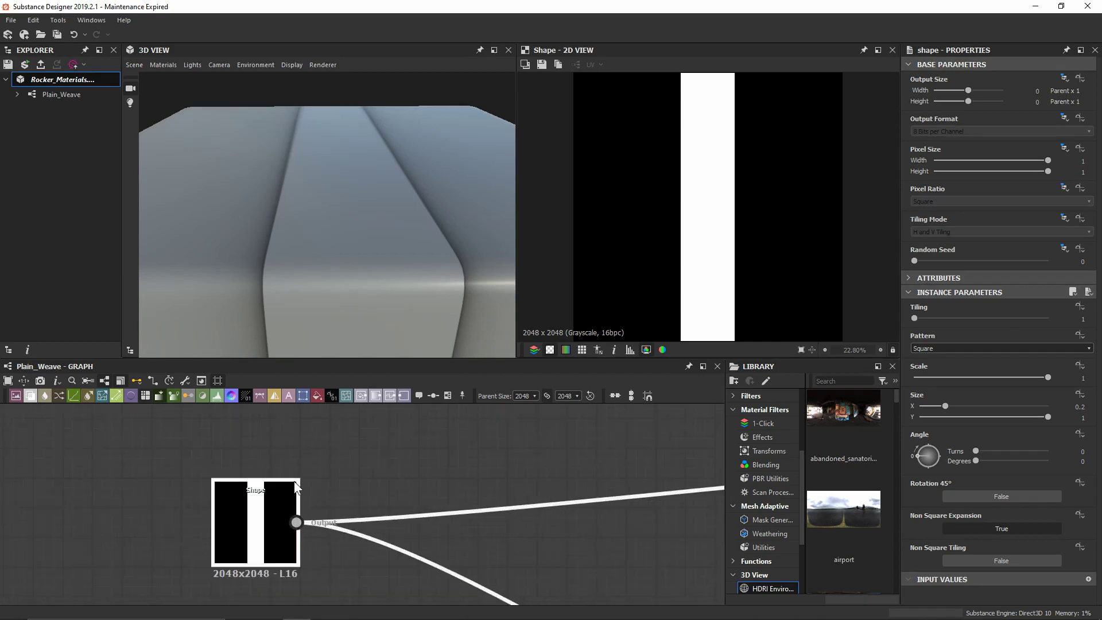
pyautogui.moveTo(274, 505); pyautogui.dragTo(211, 488, button='middle')
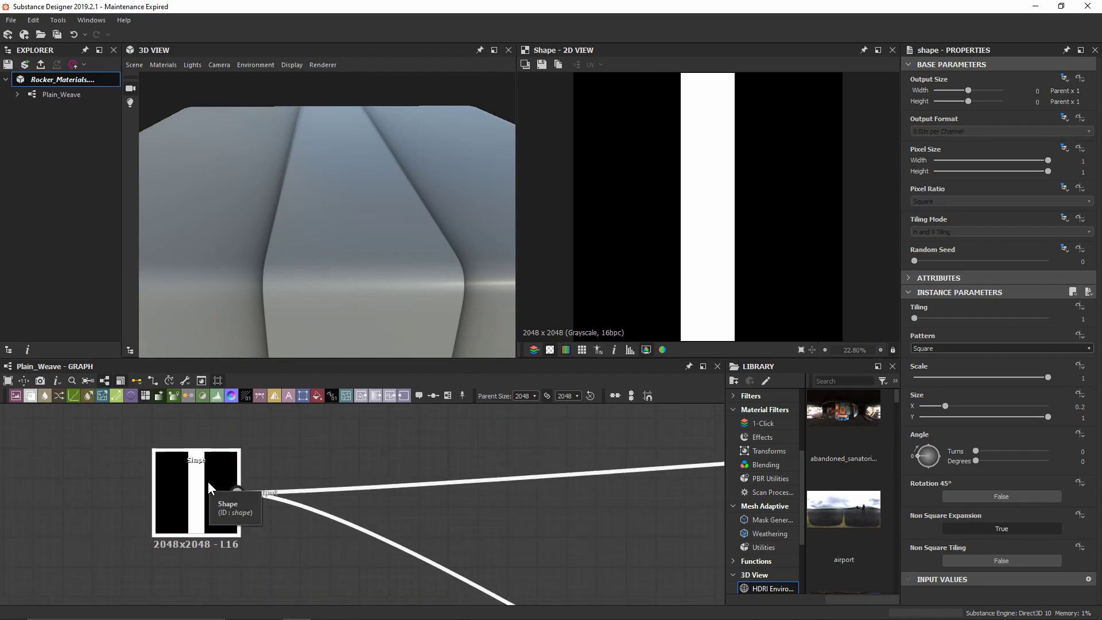
# Add a Bevel node and feed the Shape output into it.
pyautogui.press('space')
pyautogui.write('br')
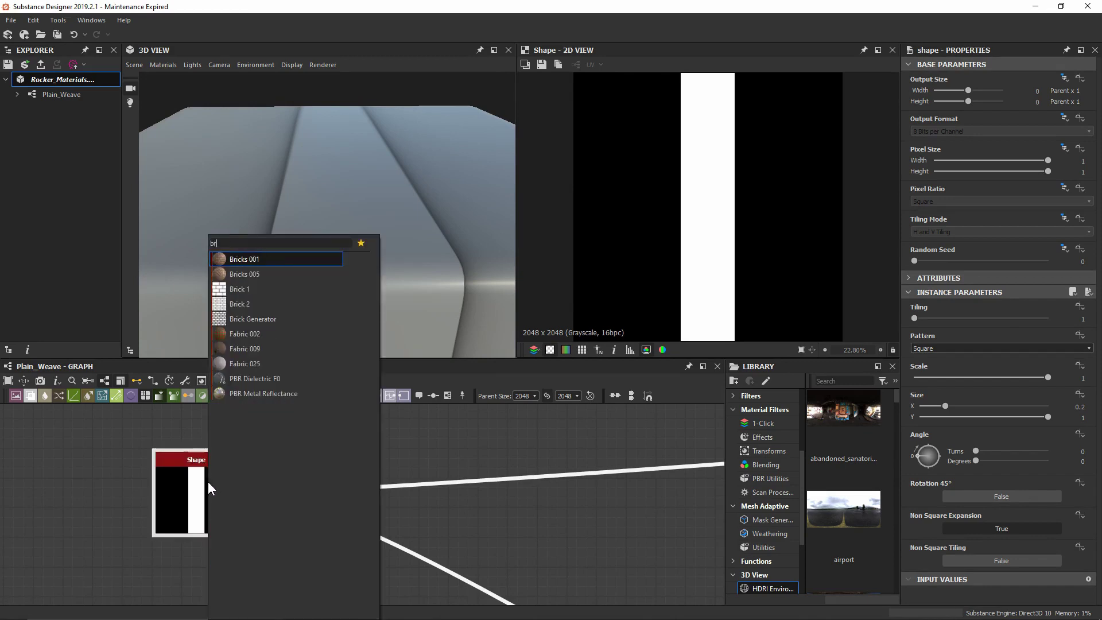
pyautogui.press('BackSpace')
pyautogui.press('BackSpace')
pyautogui.write('invert')
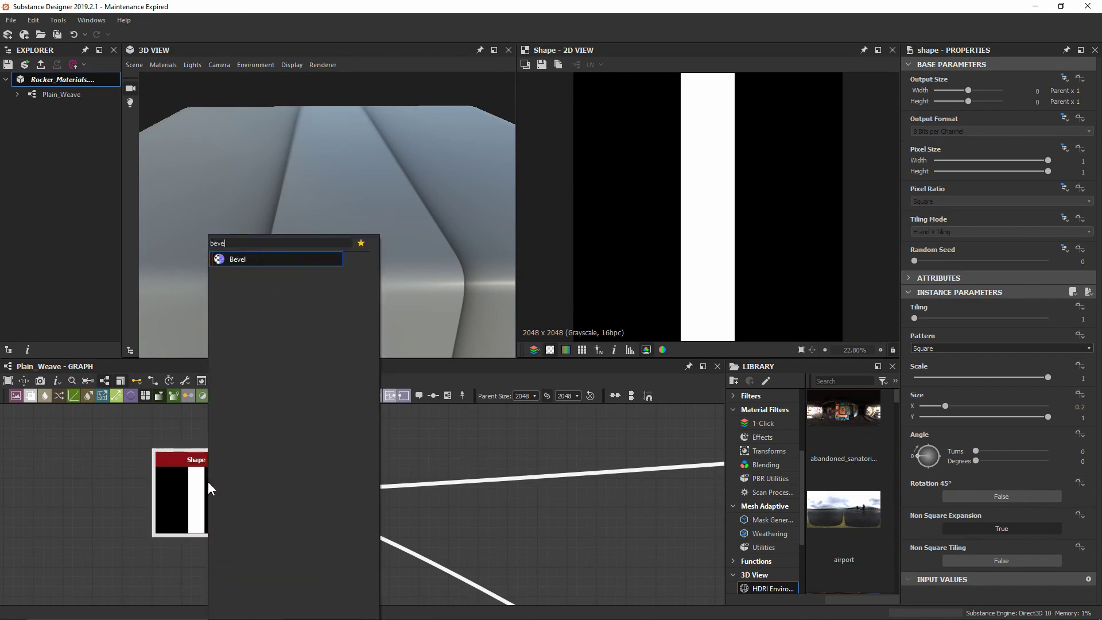
pyautogui.press('Return')
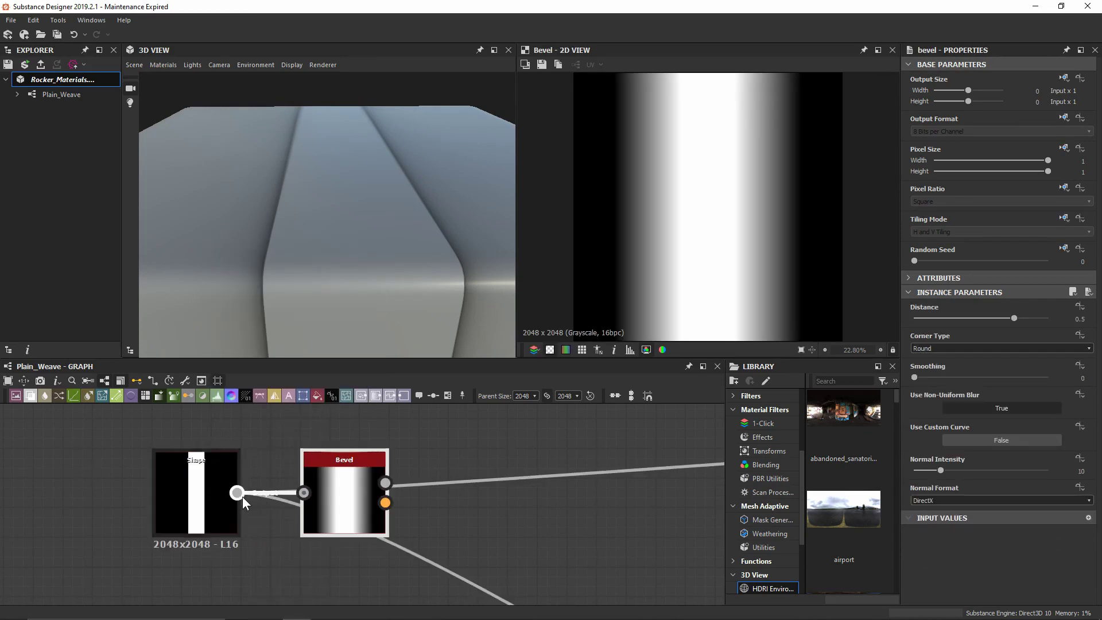
pyautogui.keyDown('shift'); pyautogui.moveTo(237, 493); pyautogui.dragTo(385, 483); pyautogui.keyUp('shift')
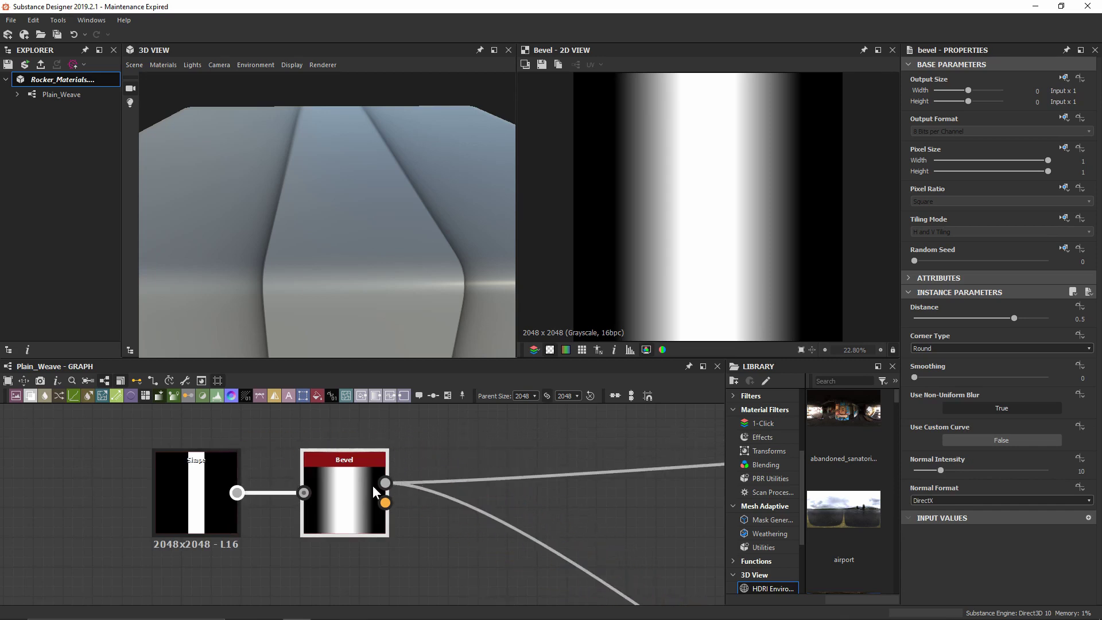
# Raise the Bevel's normal intensity to 50 and preview its normal and height outputs.
pyautogui.moveTo(356, 333); pyautogui.dragTo(364, 205)
pyautogui.scroll(-3, 632, 443)
pyautogui.moveTo(632, 443); pyautogui.dragTo(356, 462, button='middle')
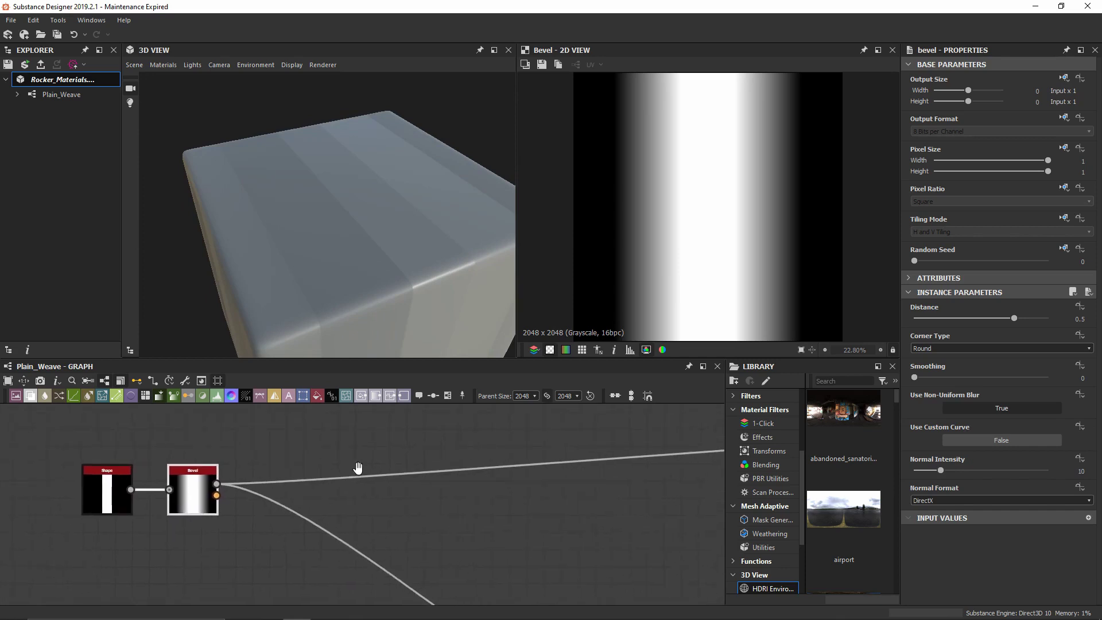
pyautogui.scroll(3, 368, 498)
pyautogui.click(382, 491)
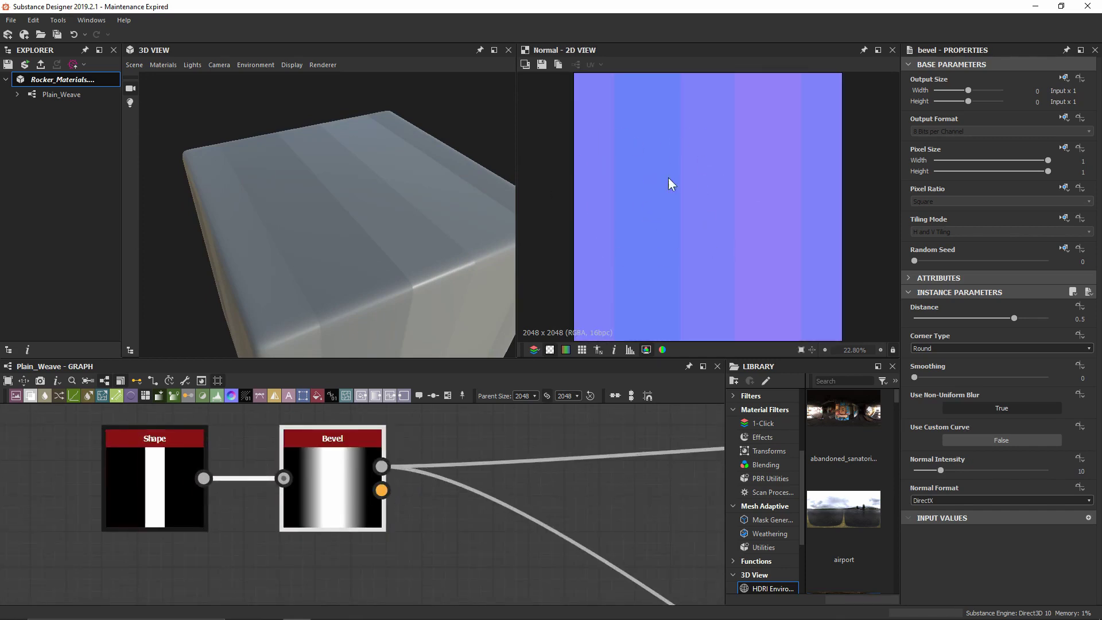
pyautogui.moveTo(940, 470); pyautogui.dragTo(1100, 472)
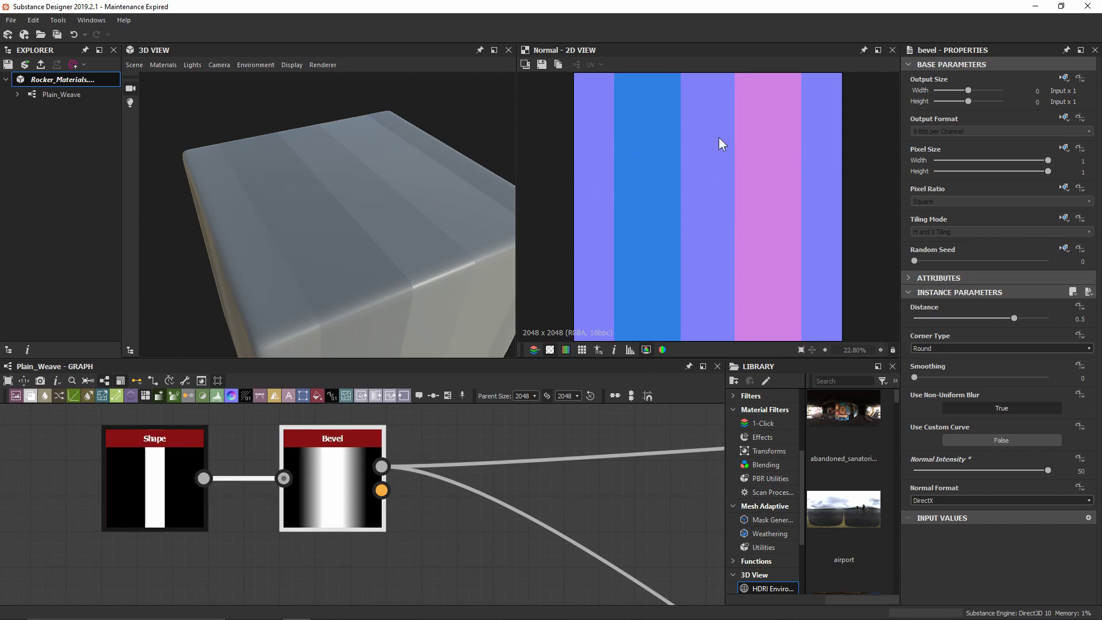
pyautogui.click(381, 467)
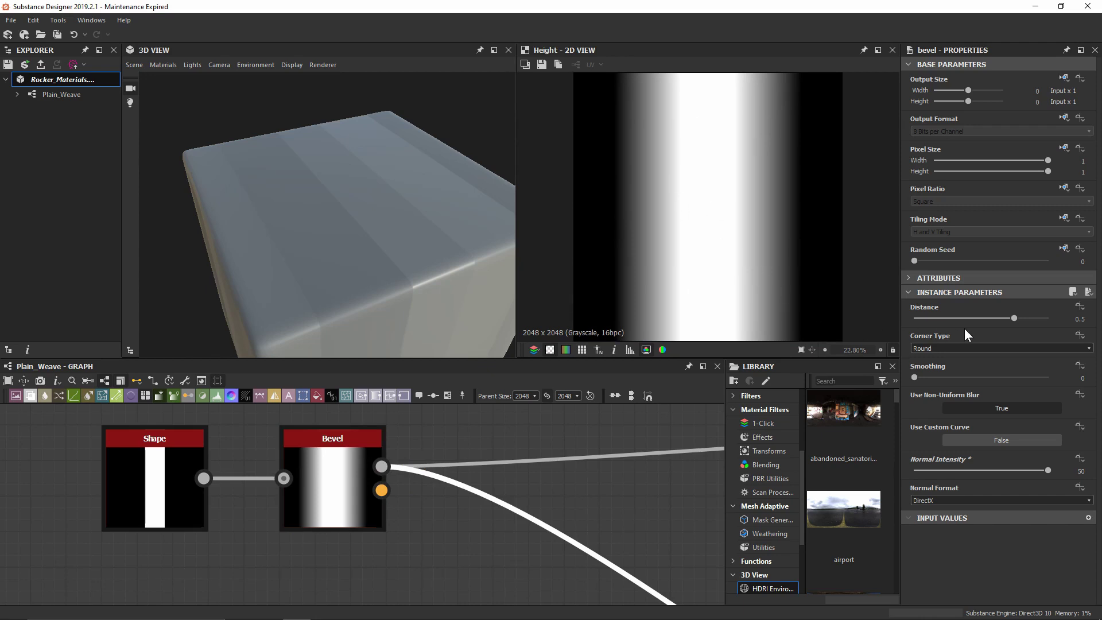
# Widen the Shape stripe to an X size of 0.45.
pyautogui.doubleClick(142, 487)
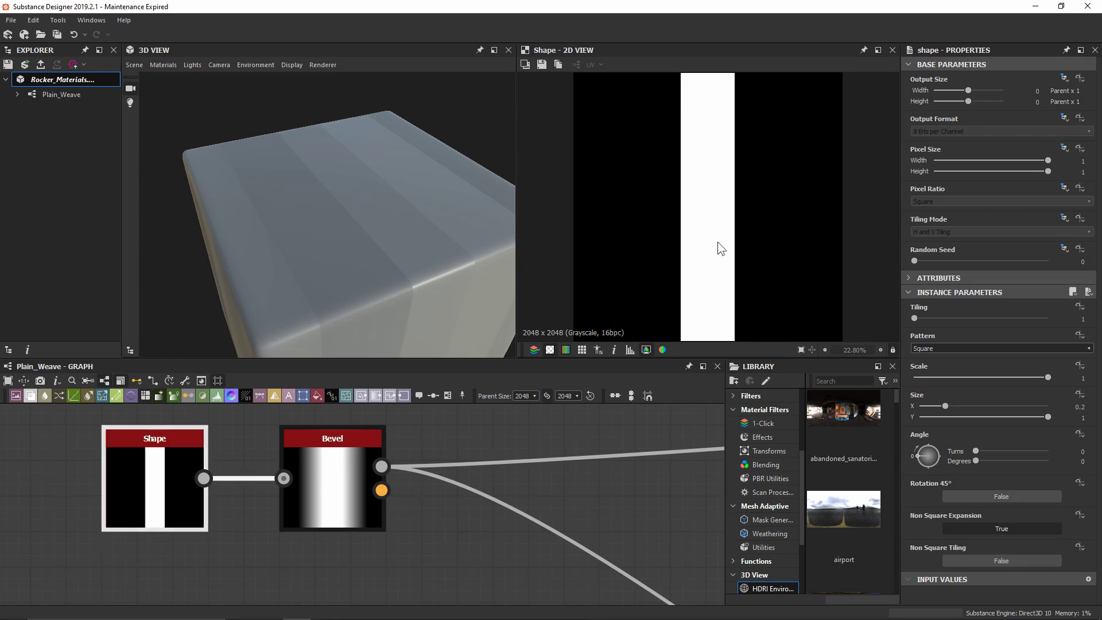
pyautogui.doubleClick(330, 487)
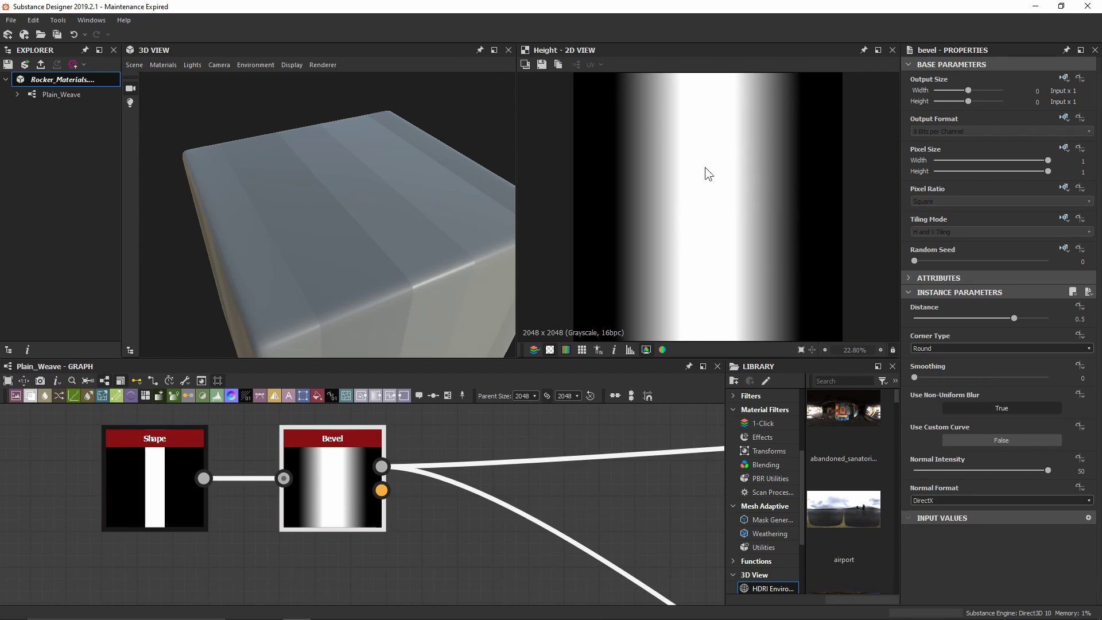
pyautogui.click(154, 487)
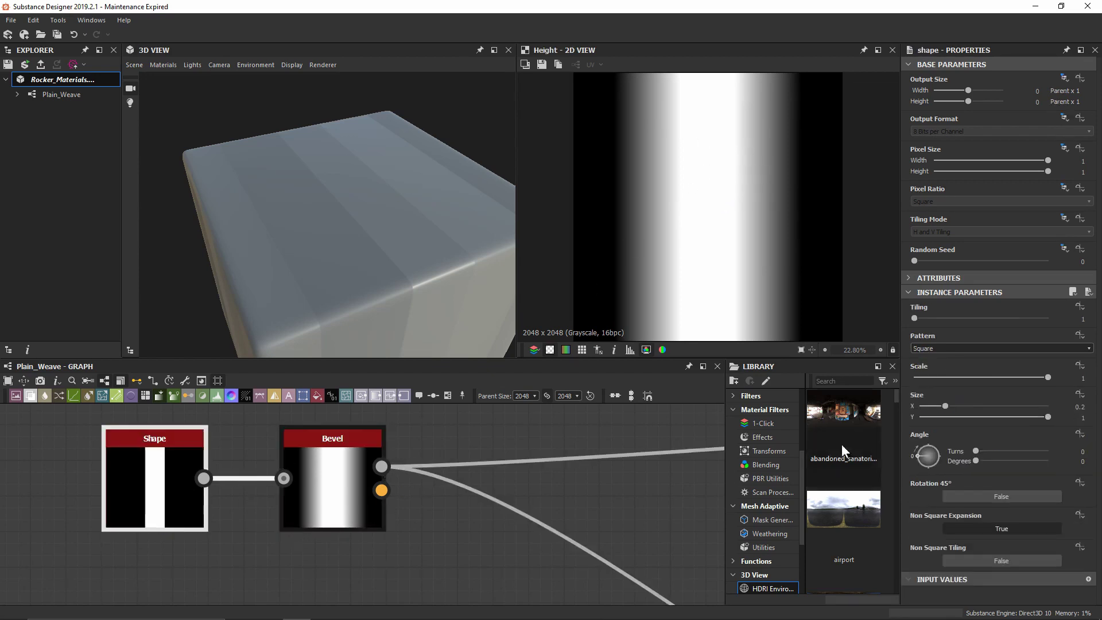
pyautogui.moveTo(947, 405)
pyautogui.mouseDown()
pyautogui.moveTo(976, 401)
pyautogui.moveTo(966, 405)
pyautogui.mouseUp()
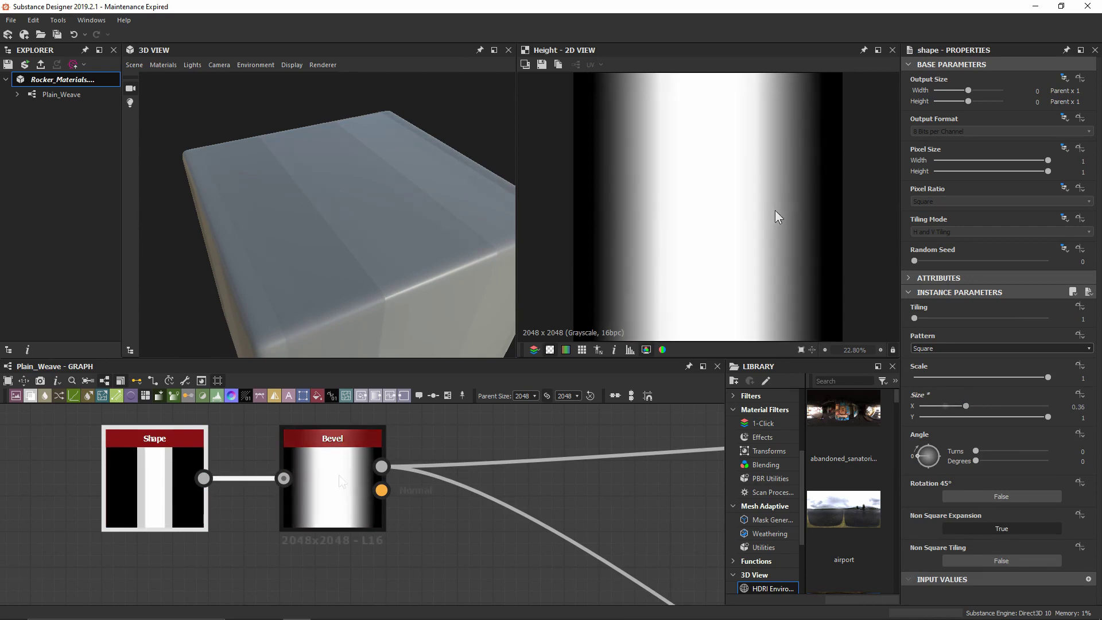
# Set the Bevel distance to -0.01.
pyautogui.click(310, 465)
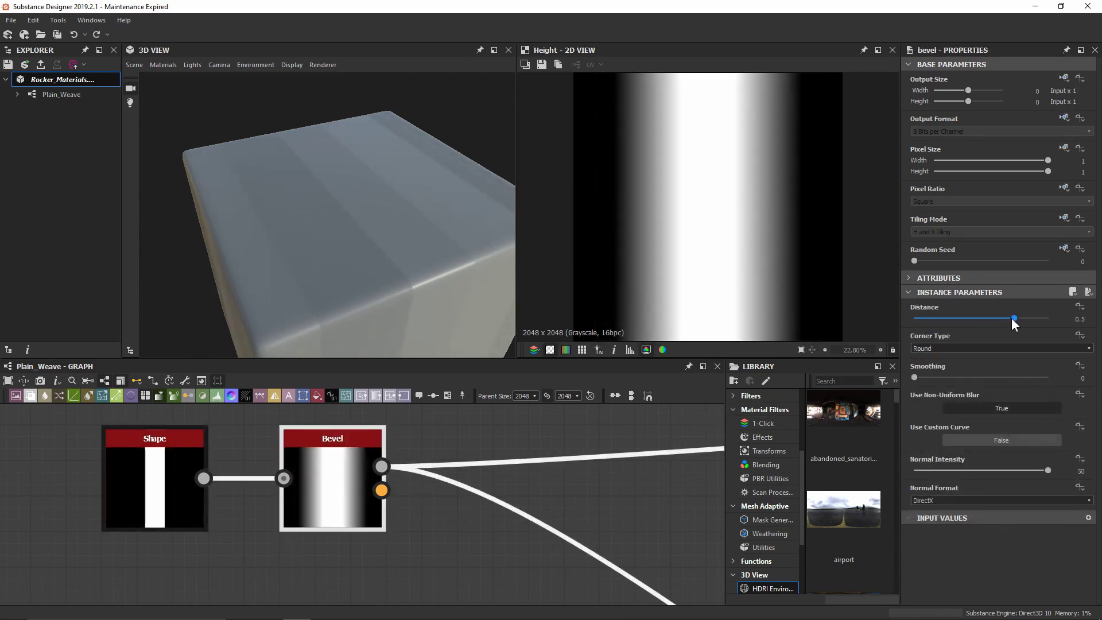
pyautogui.doubleClick(999, 318)
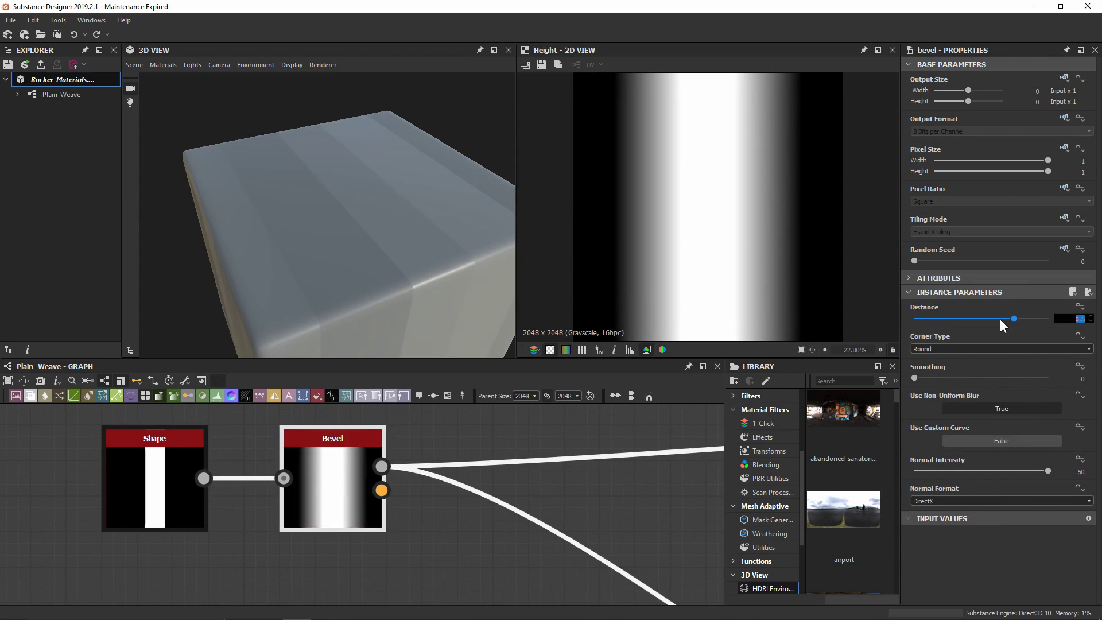
pyautogui.write('10.01')
pyautogui.press('Return')
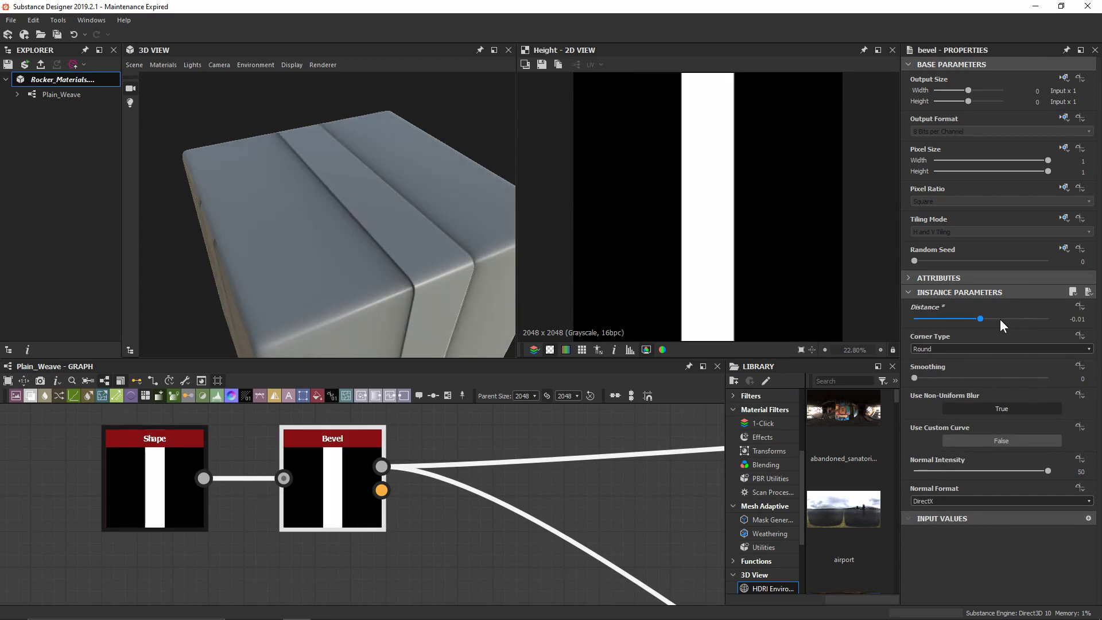
# Inspect the bevelled grooves on the cube and centre the height map in the 2D view.
pyautogui.scroll(5, 388, 253)
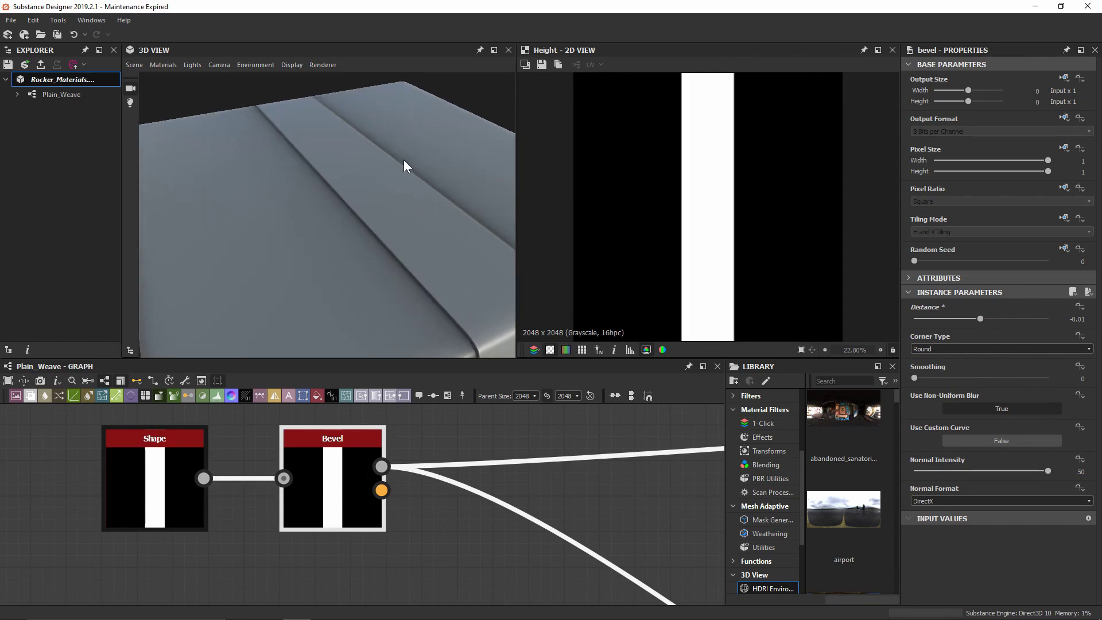
pyautogui.moveTo(404, 160); pyautogui.dragTo(362, 221)
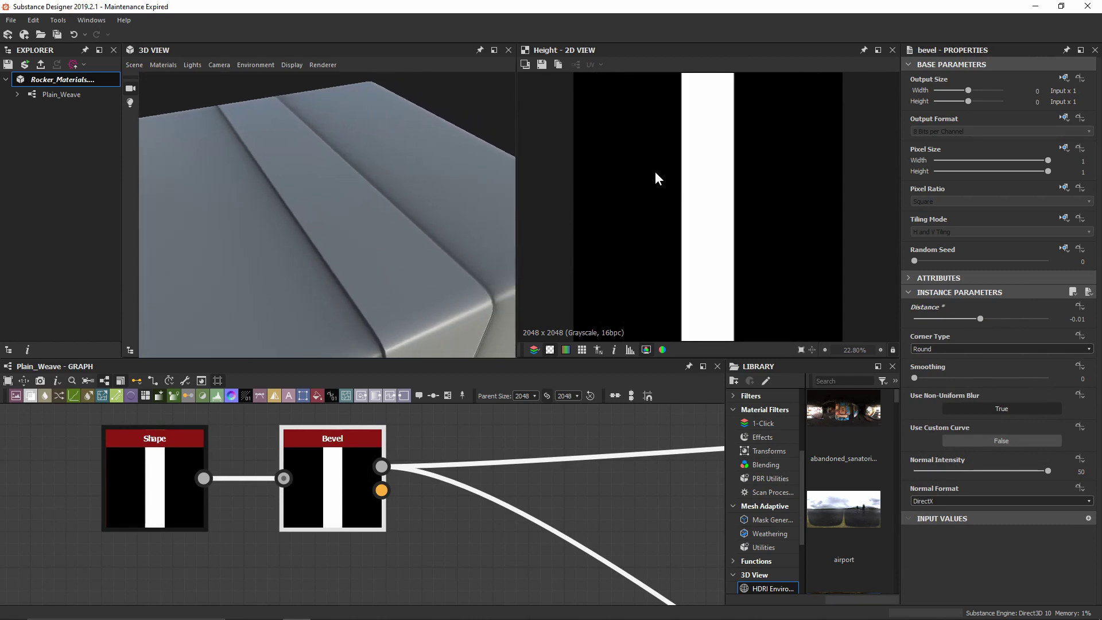
pyautogui.scroll(7, 689, 172)
pyautogui.scroll(7, 697, 220)
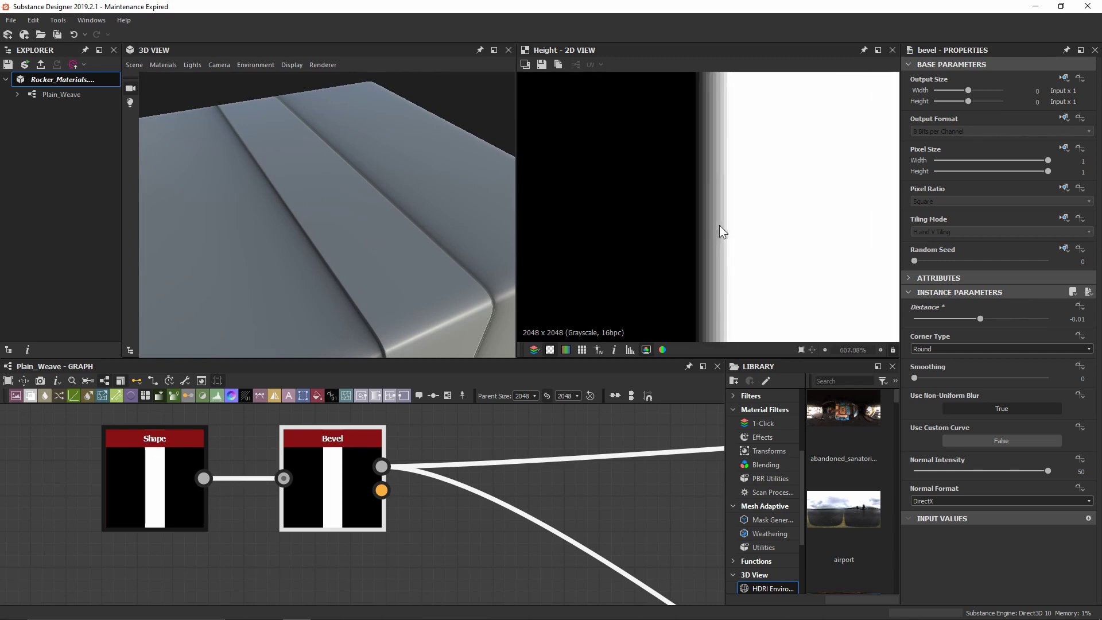
pyautogui.doubleClick(185, 485)
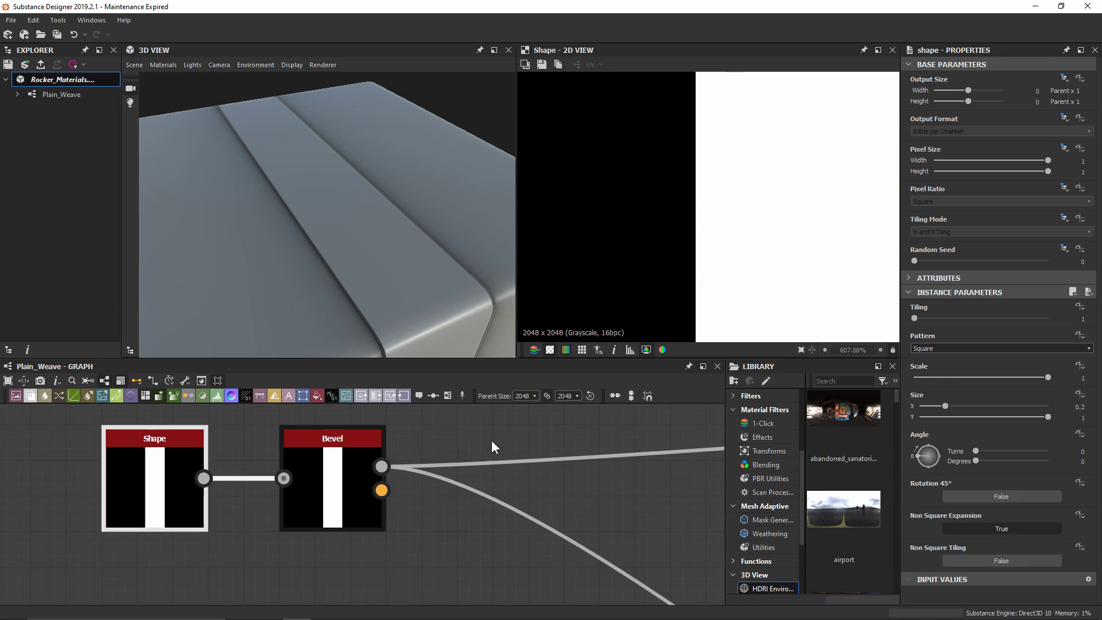
pyautogui.doubleClick(333, 499)
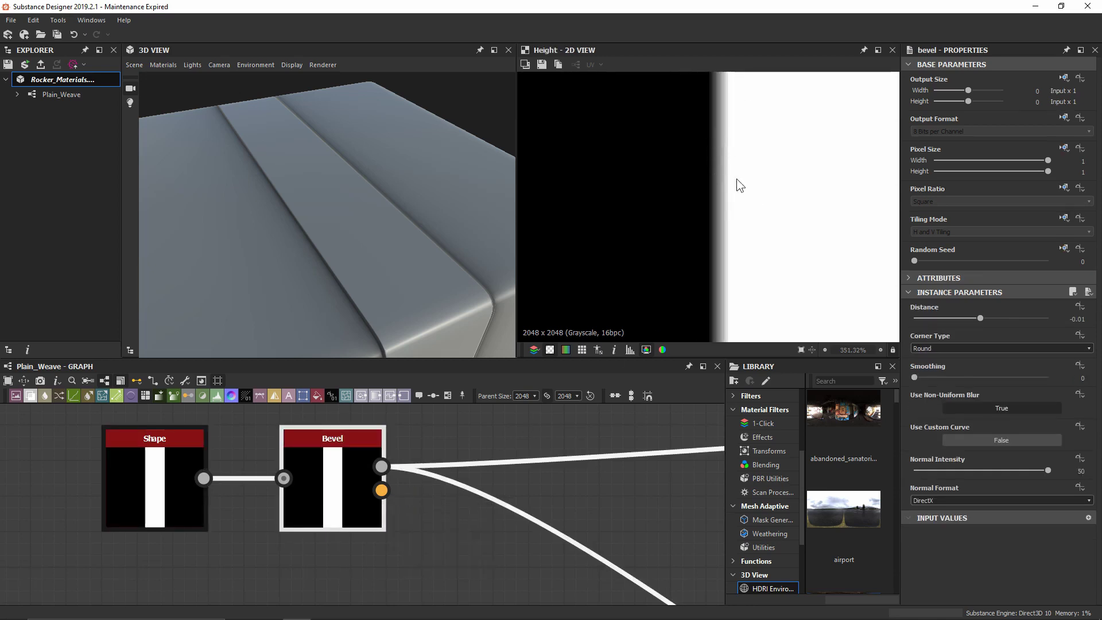
pyautogui.scroll(5, 324, 233)
pyautogui.moveTo(322, 231); pyautogui.dragTo(301, 221)
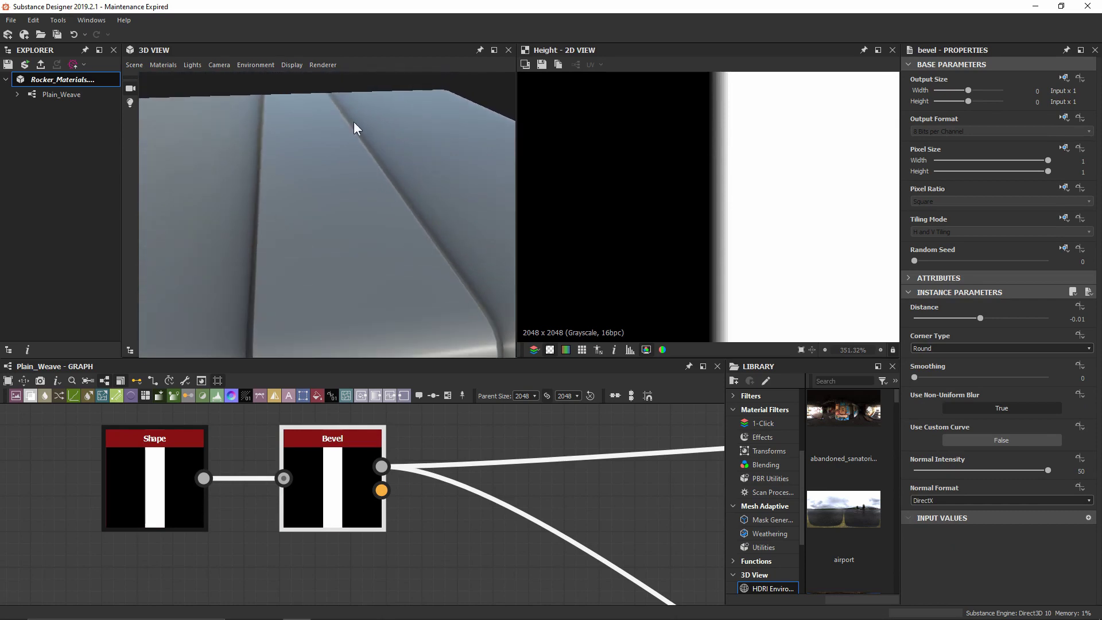
pyautogui.scroll(-3, 803, 224)
pyautogui.moveTo(810, 222); pyautogui.dragTo(621, 205, button='middle')
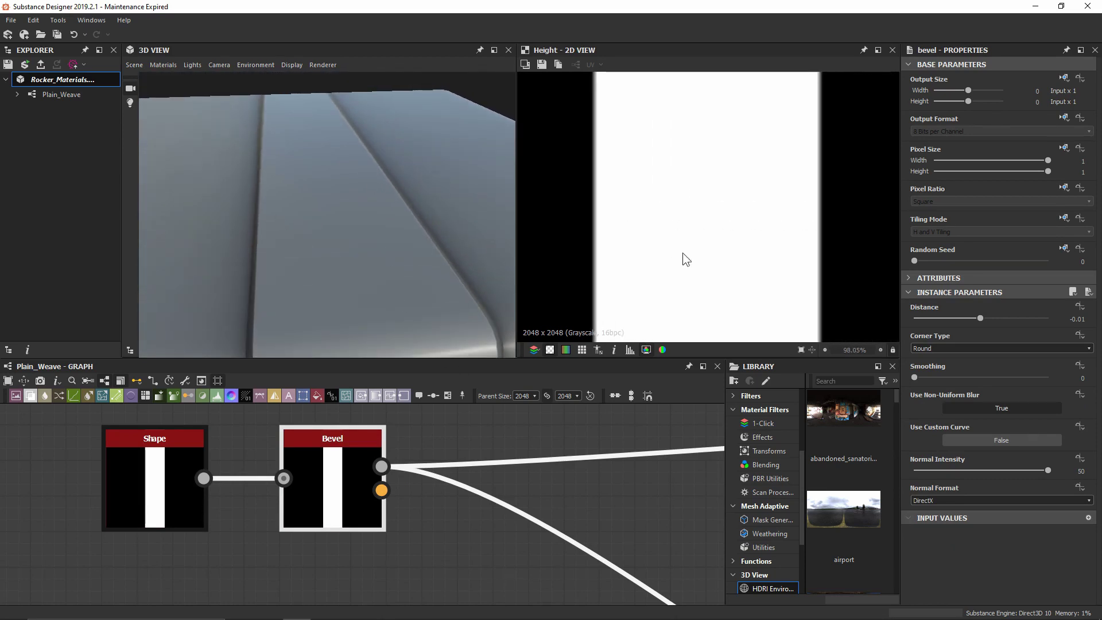
# Set the Bevel's Smoothing to 15.
pyautogui.click(916, 377)
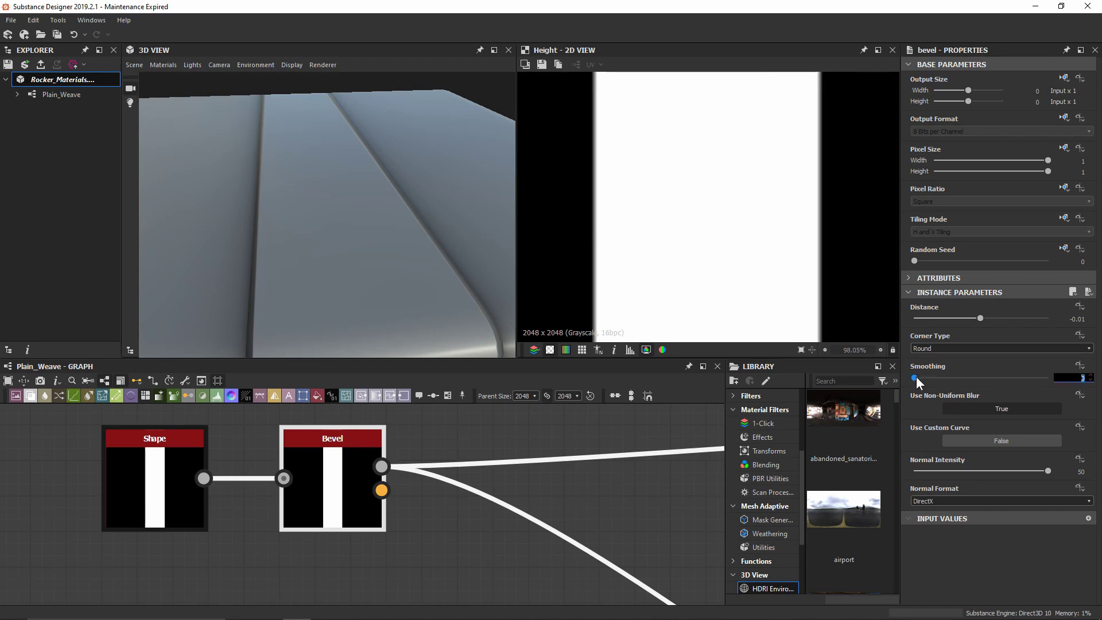
pyautogui.write('15')
pyautogui.press('Return')
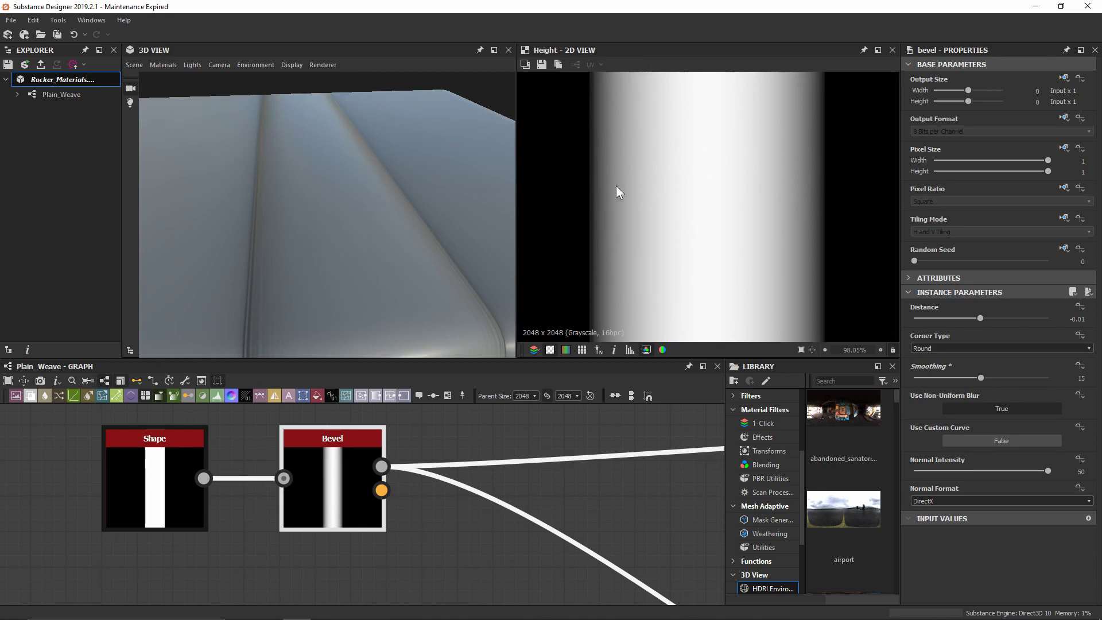
pyautogui.moveTo(496, 234); pyautogui.dragTo(405, 230)
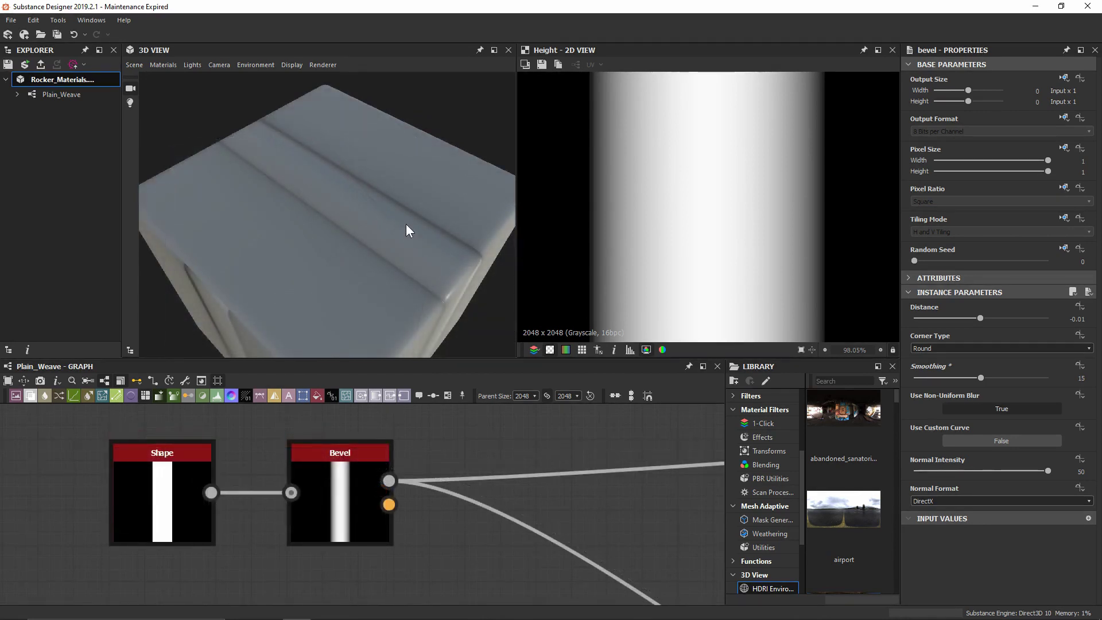
pyautogui.scroll(-8, 700, 212)
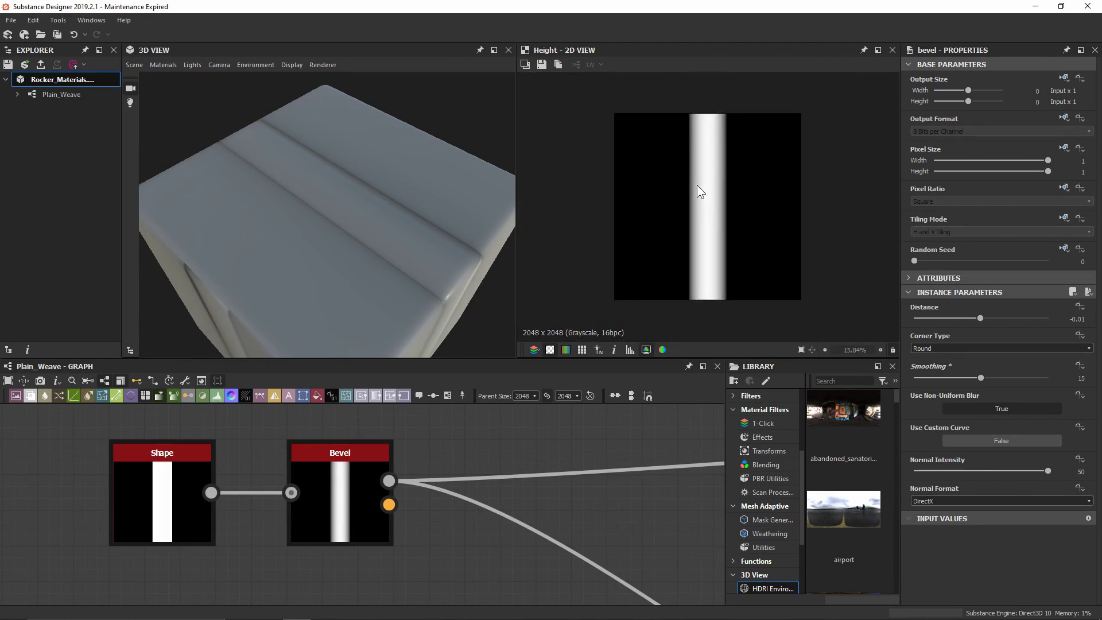
# Preview the height map tiled to check its seams, then return to a single tile and pan the graph.
pyautogui.press('t')
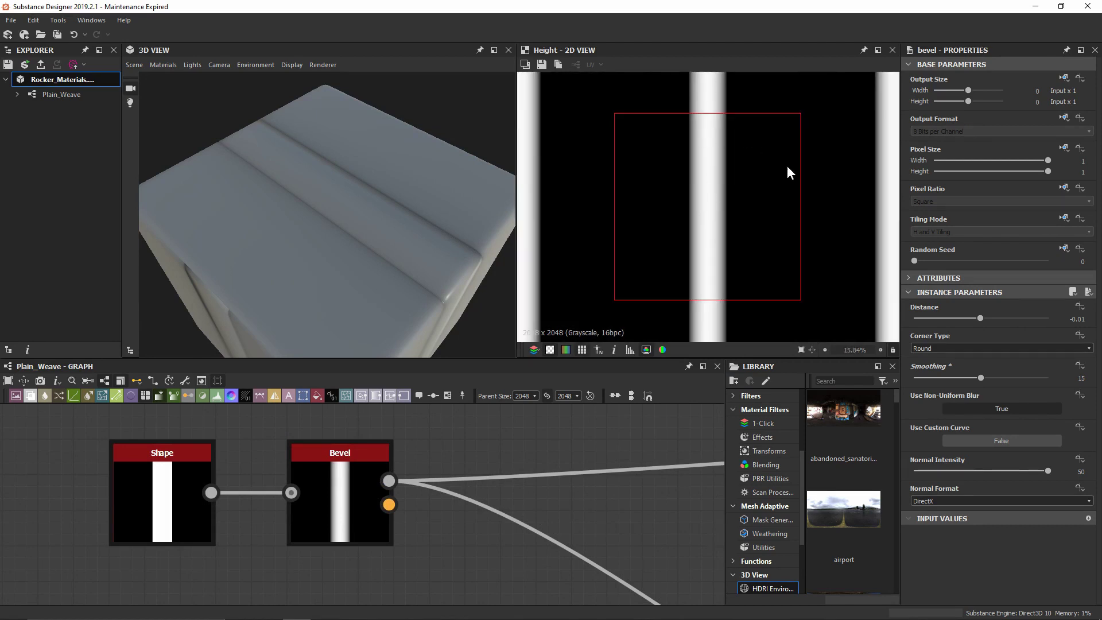
pyautogui.scroll(-4, 791, 168)
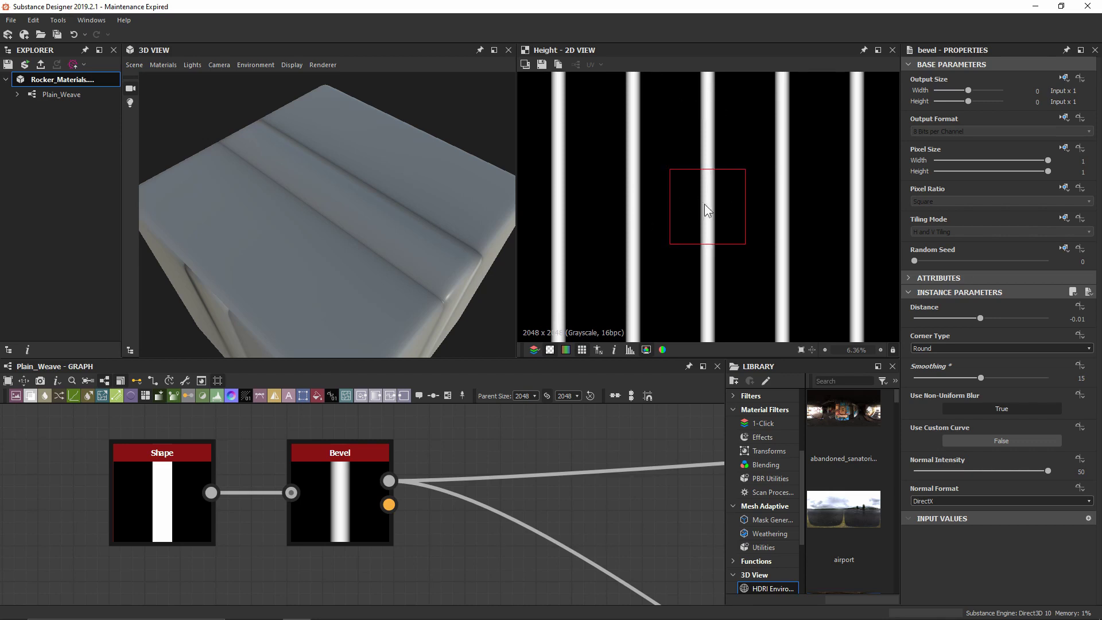
pyautogui.scroll(4, 728, 206)
pyautogui.press('t')
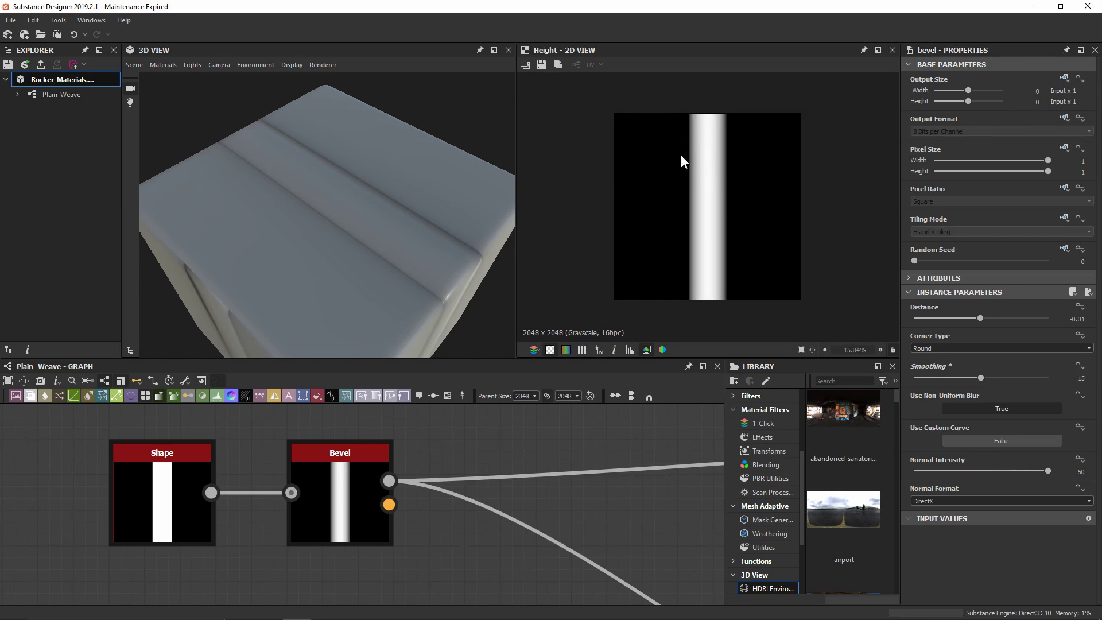
pyautogui.moveTo(234, 529); pyautogui.dragTo(424, 495, button='middle')
pyautogui.scroll(-2, 391, 435)
pyautogui.moveTo(391, 435); pyautogui.dragTo(469, 476, button='middle')
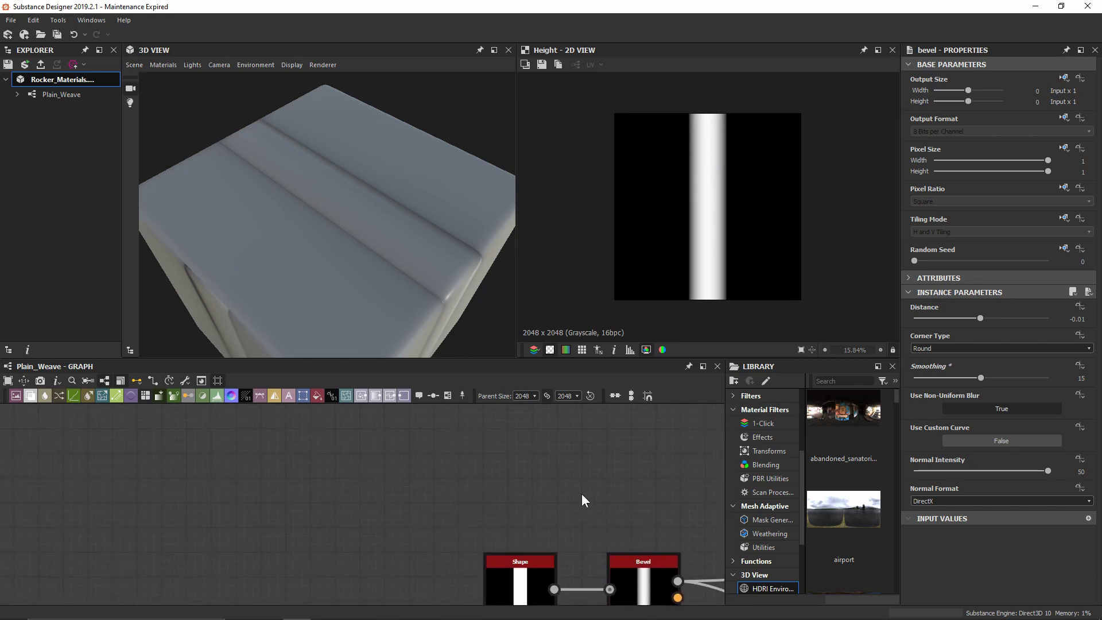
# Add a new Shape node and set its Size Y to 0.25.
pyautogui.press('space')
pyautogui.write('ash')
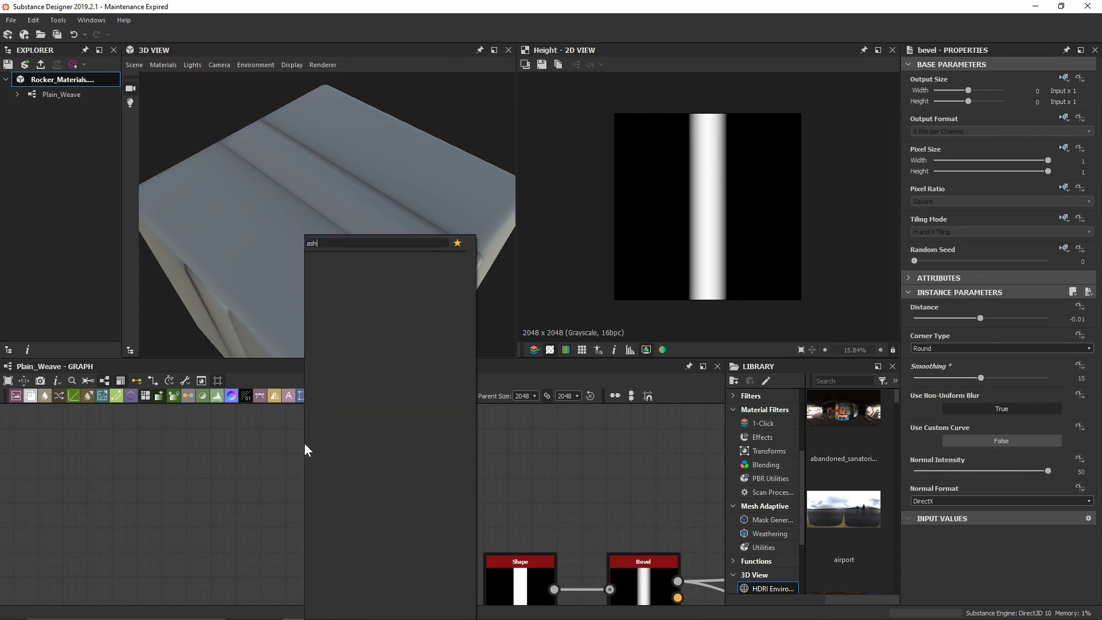
pyautogui.write('a')
pyautogui.press('BackSpace')
pyautogui.press('BackSpace')
pyautogui.press('BackSpace')
pyautogui.press('BackSpace')
pyautogui.write('shape')
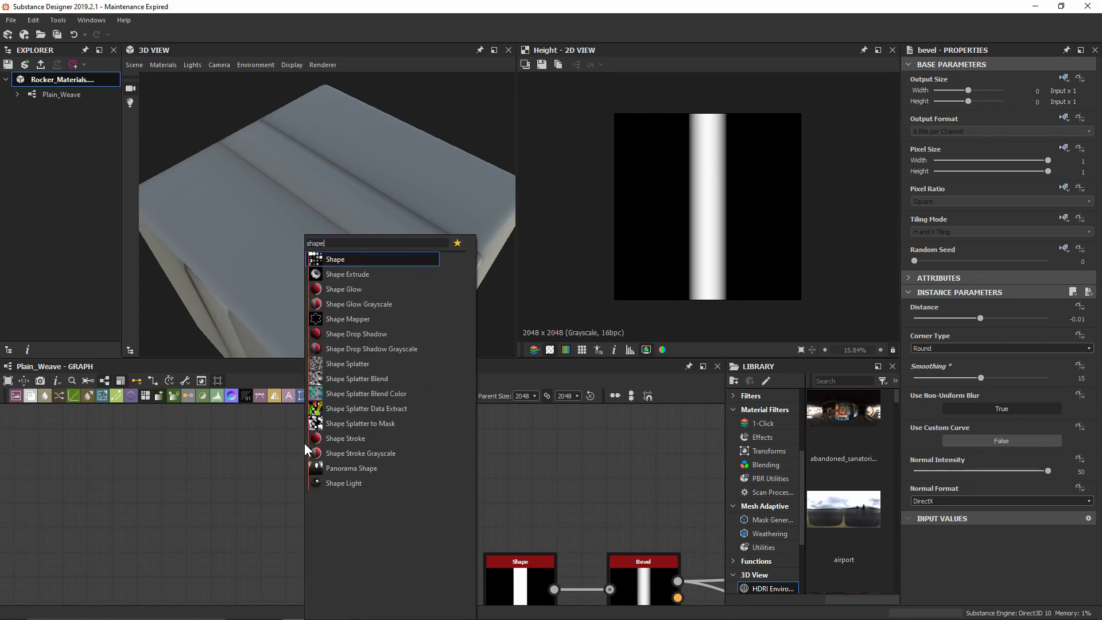
pyautogui.press('Return')
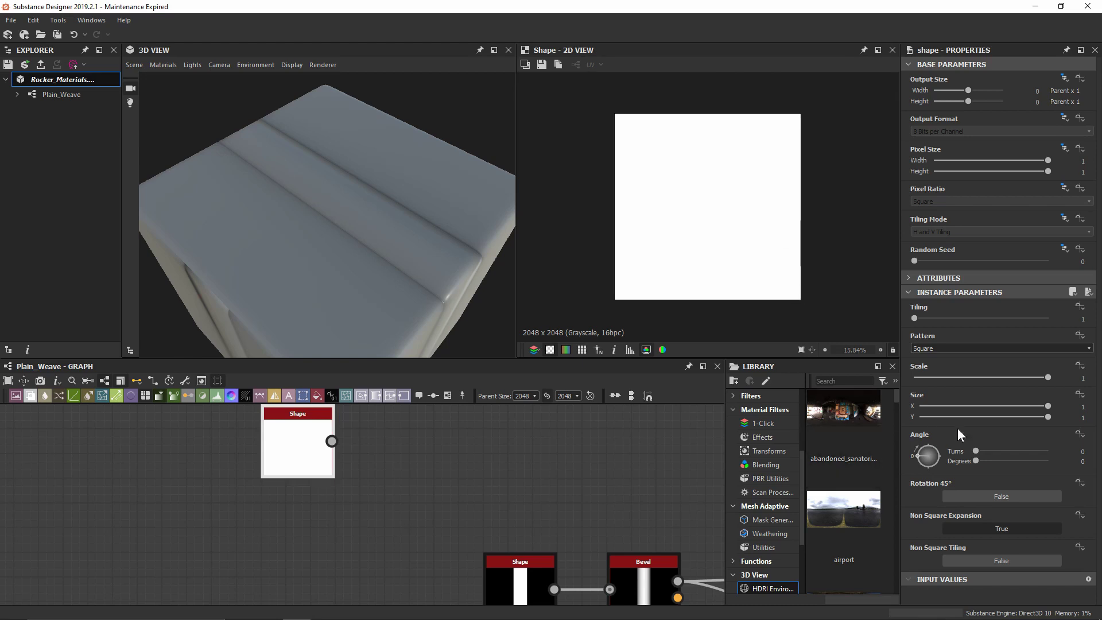
pyautogui.click(1045, 418)
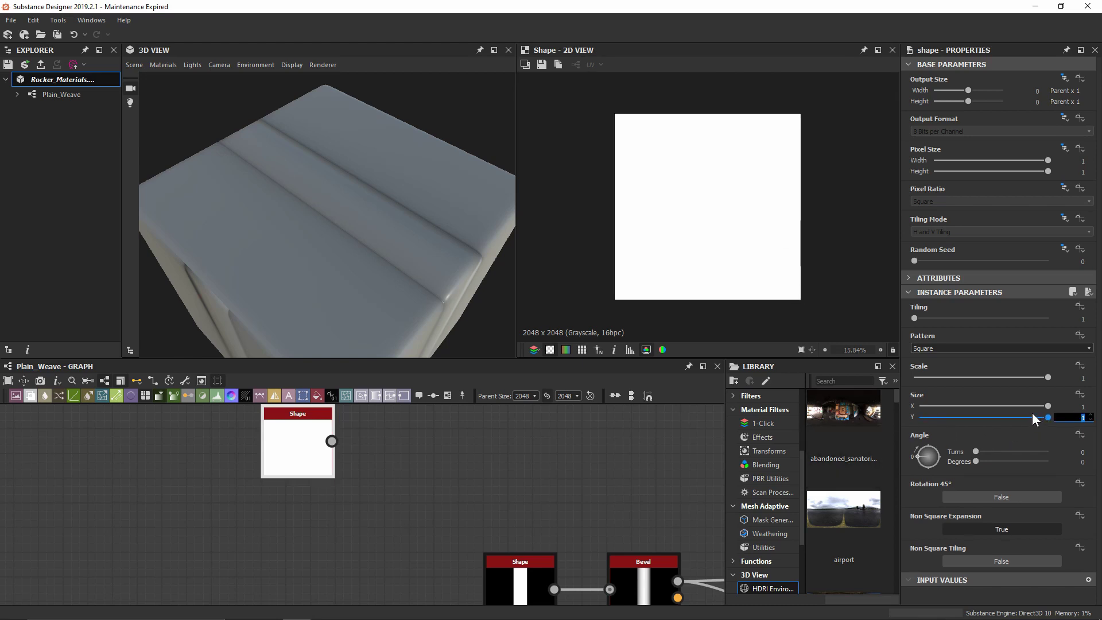
pyautogui.write('0.25')
pyautogui.press('Return')
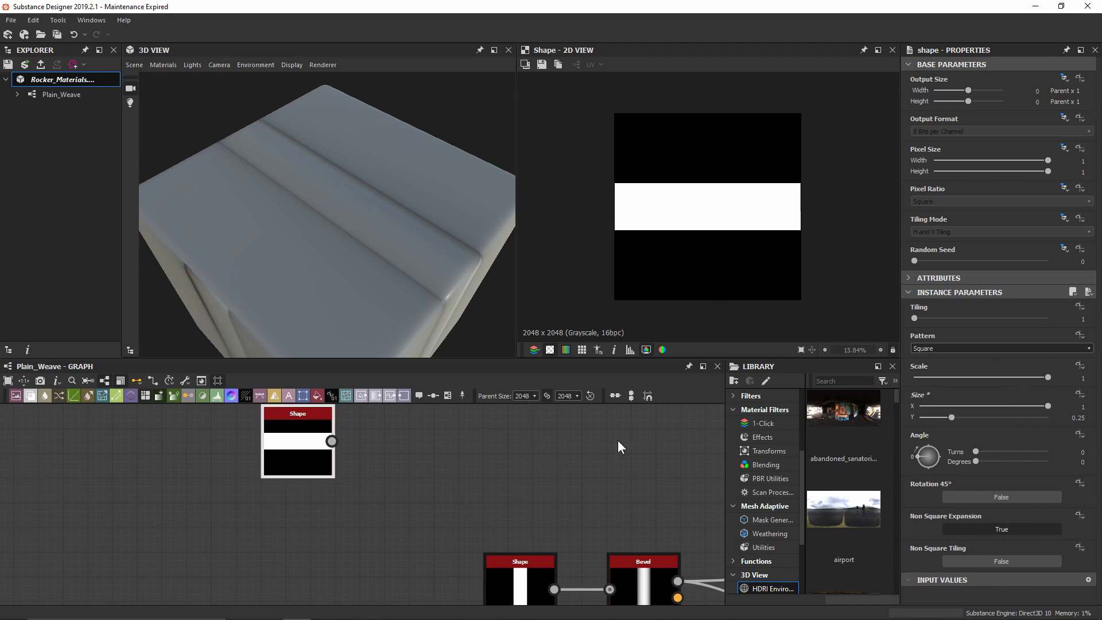
# Arrange the horizontal-band and vertical-stripe Shape nodes side by side on the left.
pyautogui.moveTo(567, 492); pyautogui.dragTo(556, 464, button='middle')
pyautogui.moveTo(303, 430); pyautogui.dragTo(379, 476)
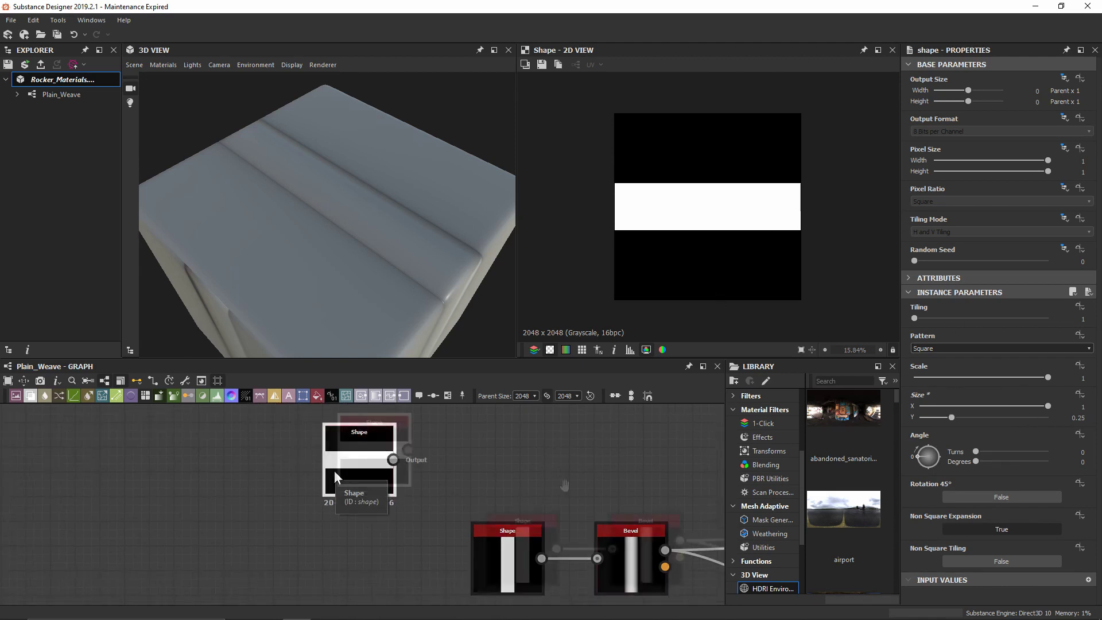
pyautogui.moveTo(334, 471); pyautogui.dragTo(382, 434, button='middle')
pyautogui.moveTo(563, 516); pyautogui.dragTo(314, 515)
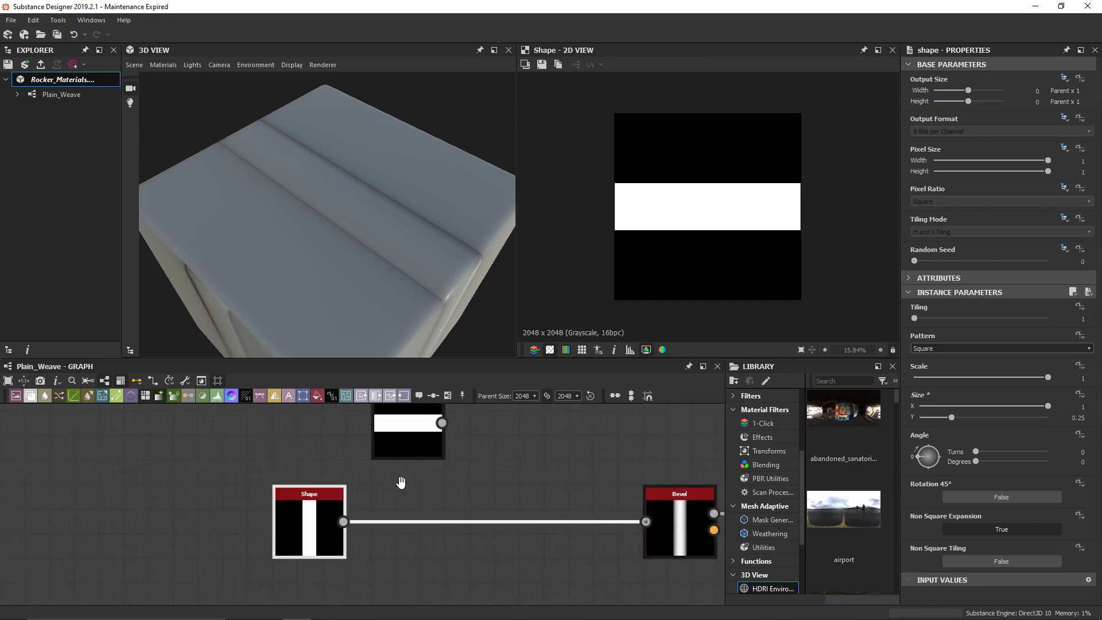
pyautogui.moveTo(416, 446); pyautogui.dragTo(465, 482, button='middle')
pyautogui.moveTo(465, 482); pyautogui.dragTo(270, 487)
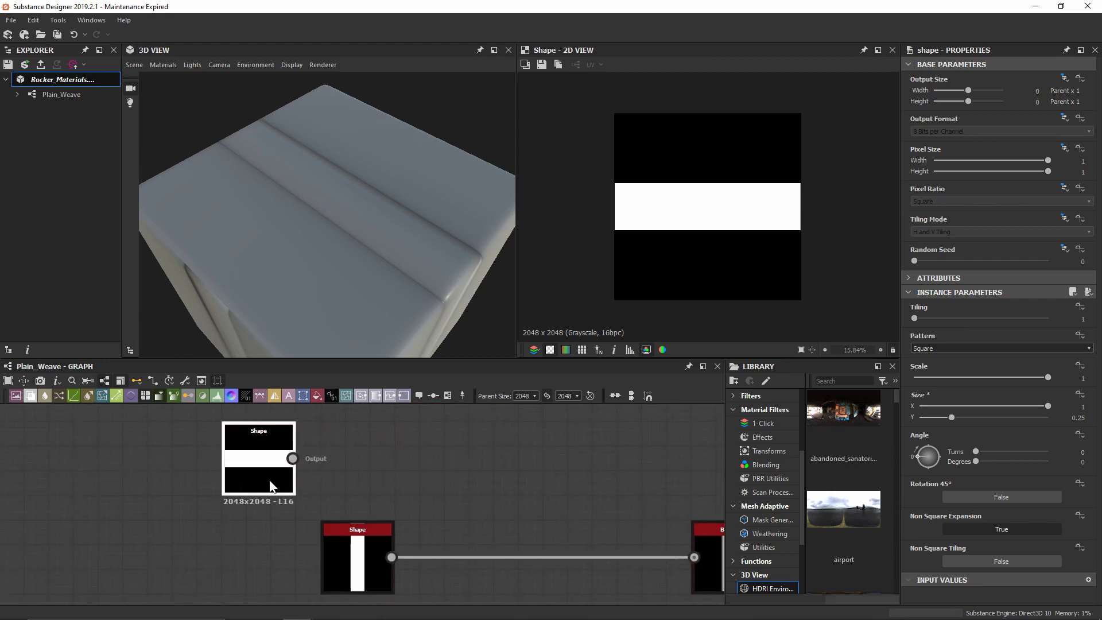
# Insert a Blend after the vertical-stripe Shape and connect the horizontal band into it.
pyautogui.click(369, 549)
pyautogui.rightClick(395, 470)
pyautogui.press('Escape')
pyautogui.hotkey('ctrl', 'b')
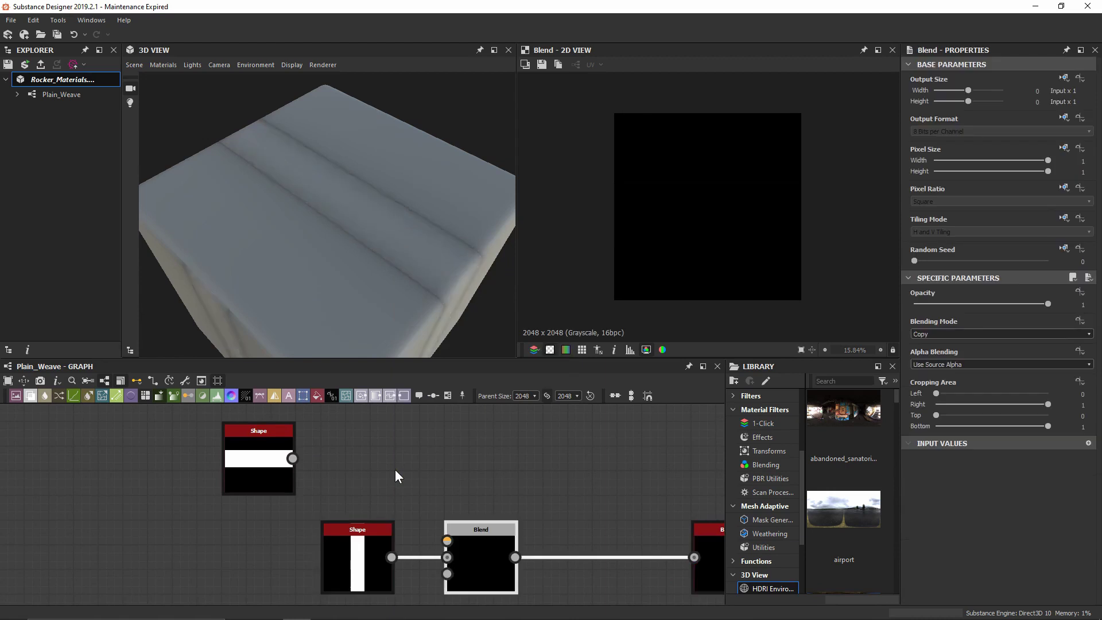
pyautogui.moveTo(292, 458); pyautogui.dragTo(528, 554)
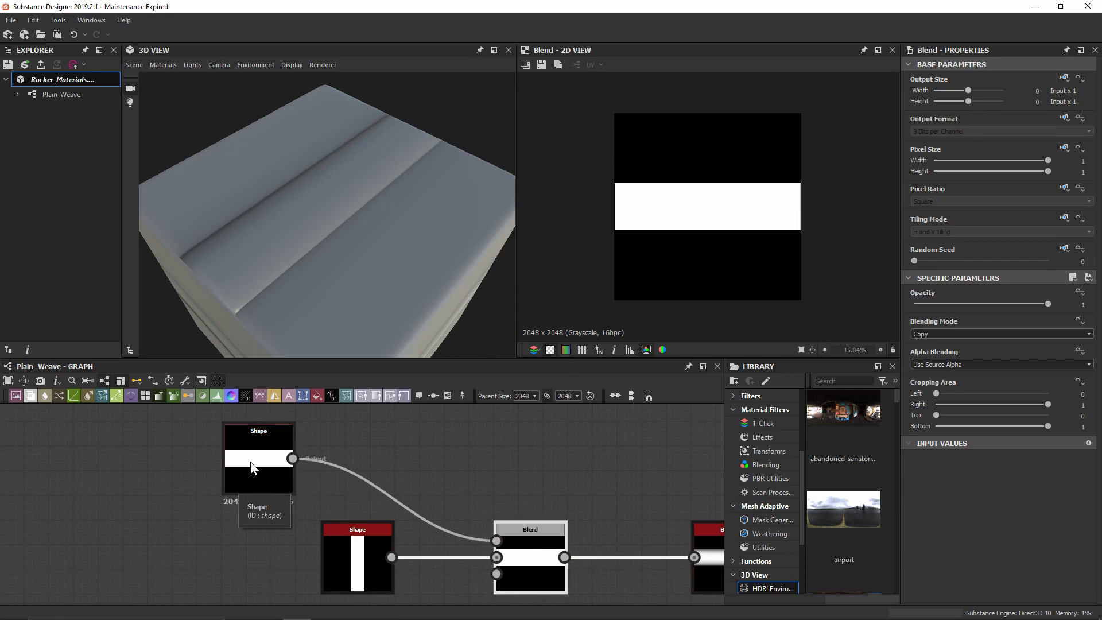
# Set the Blend's Blending Mode to Multiply.
pyautogui.click(371, 550)
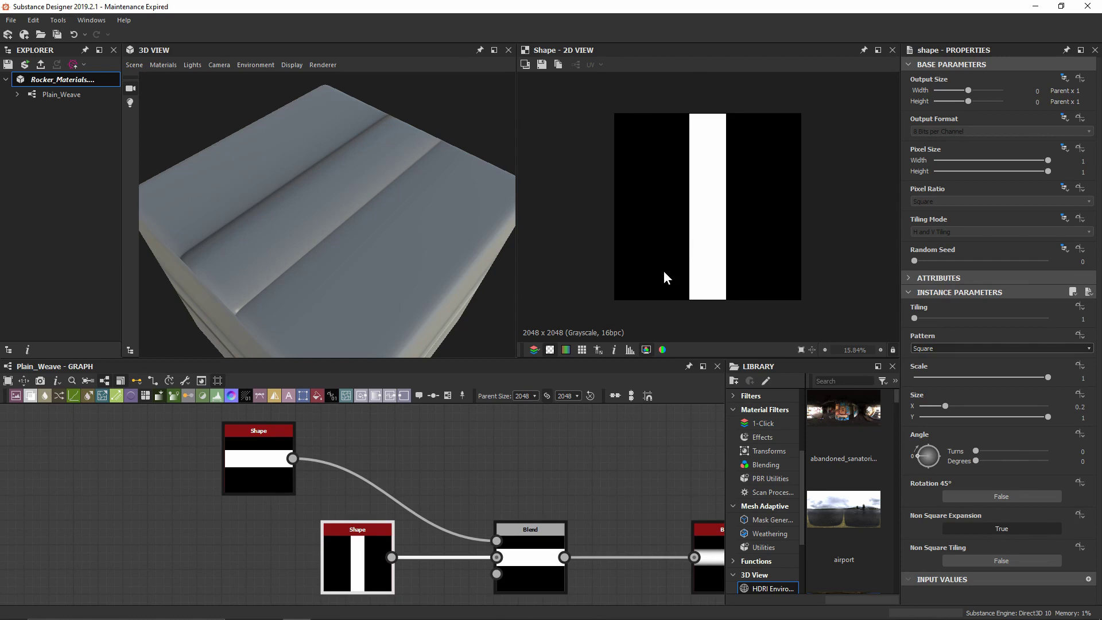
pyautogui.click(533, 538)
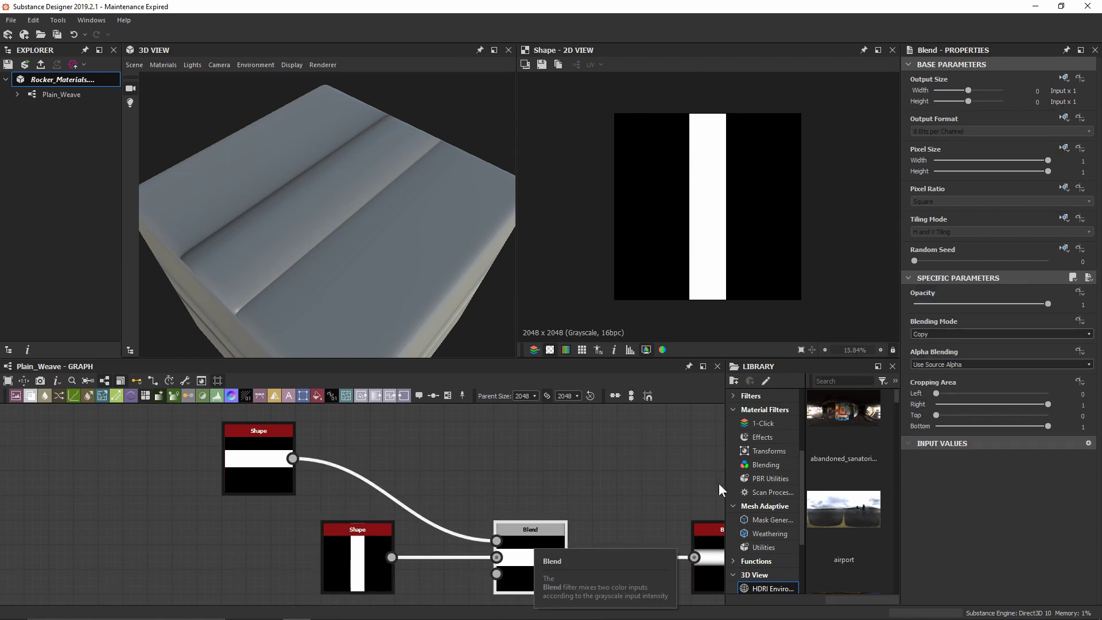
pyautogui.click(941, 333)
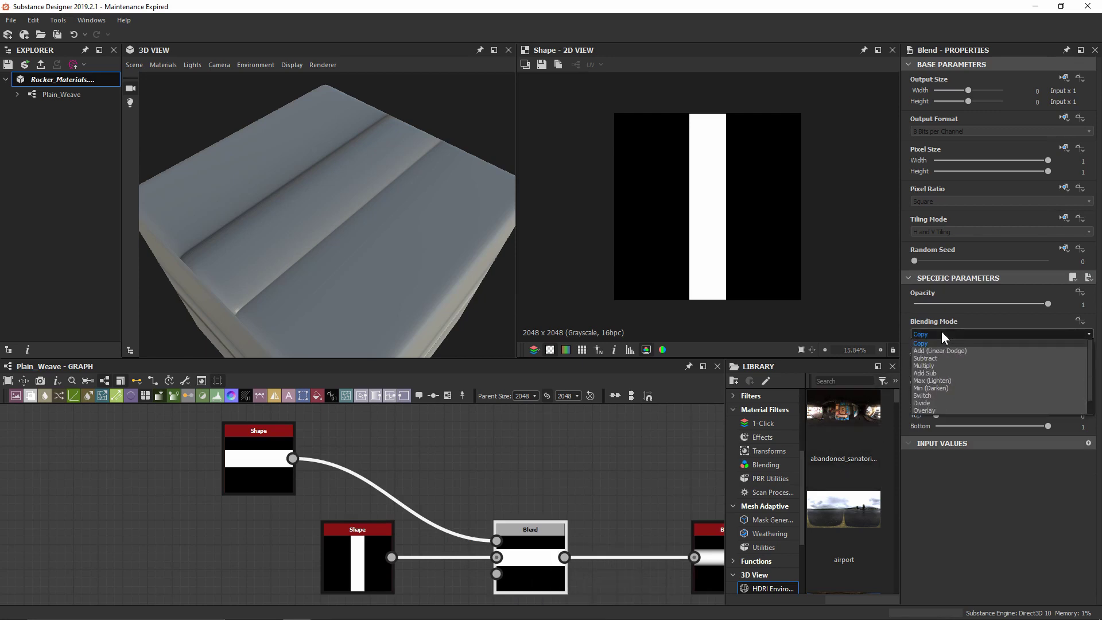
pyautogui.click(944, 365)
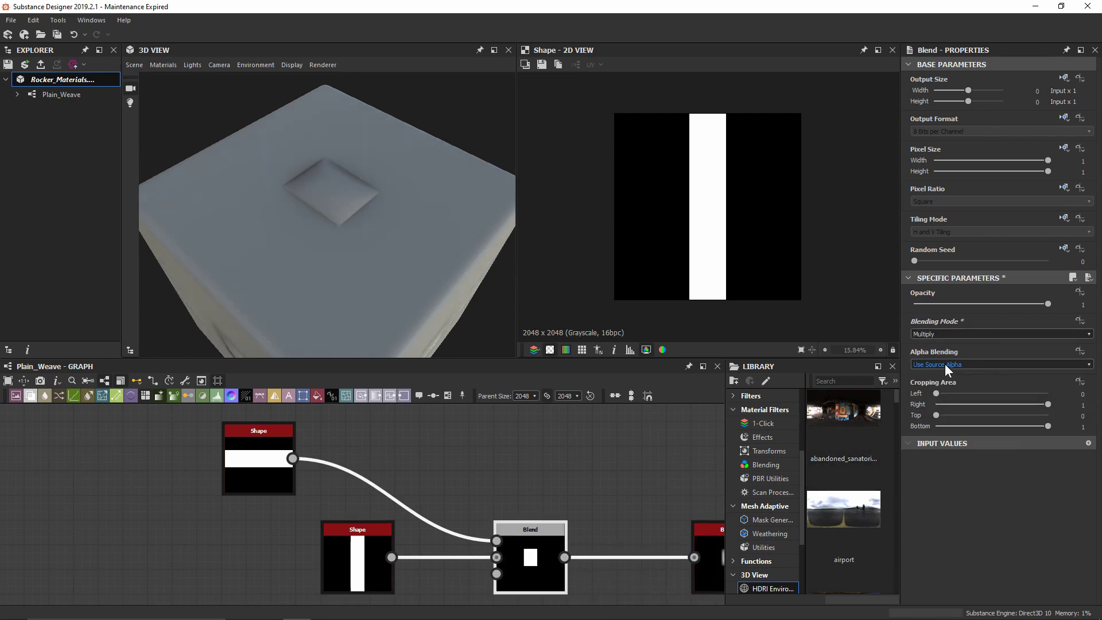
# Preview the Blend output and each band shape, and inspect the square indent on the cube.
pyautogui.doubleClick(530, 558)
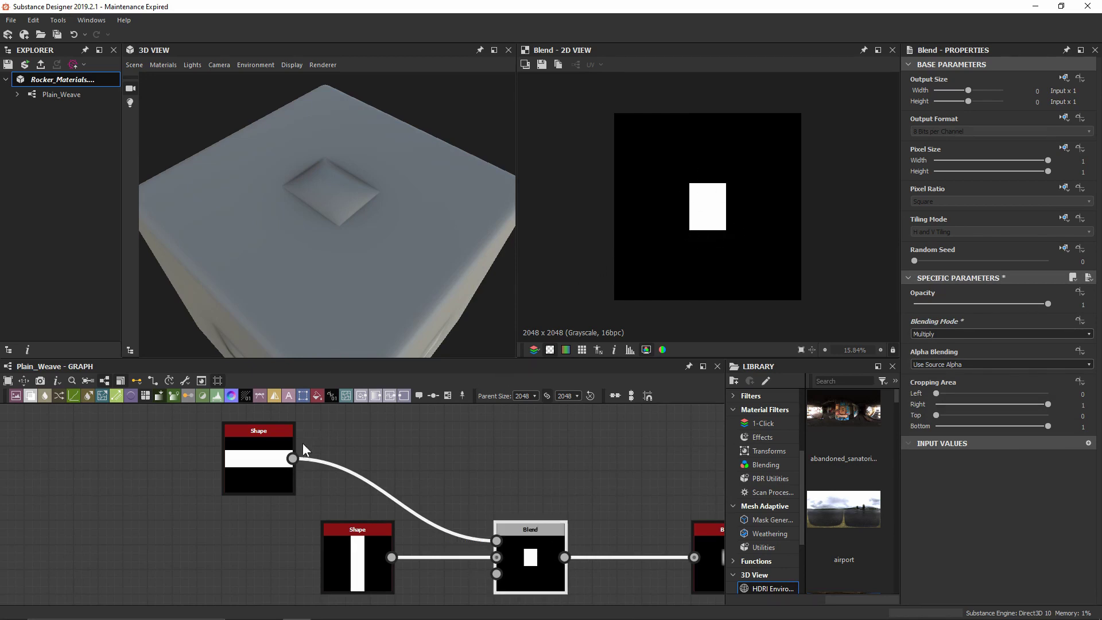
pyautogui.doubleClick(253, 453)
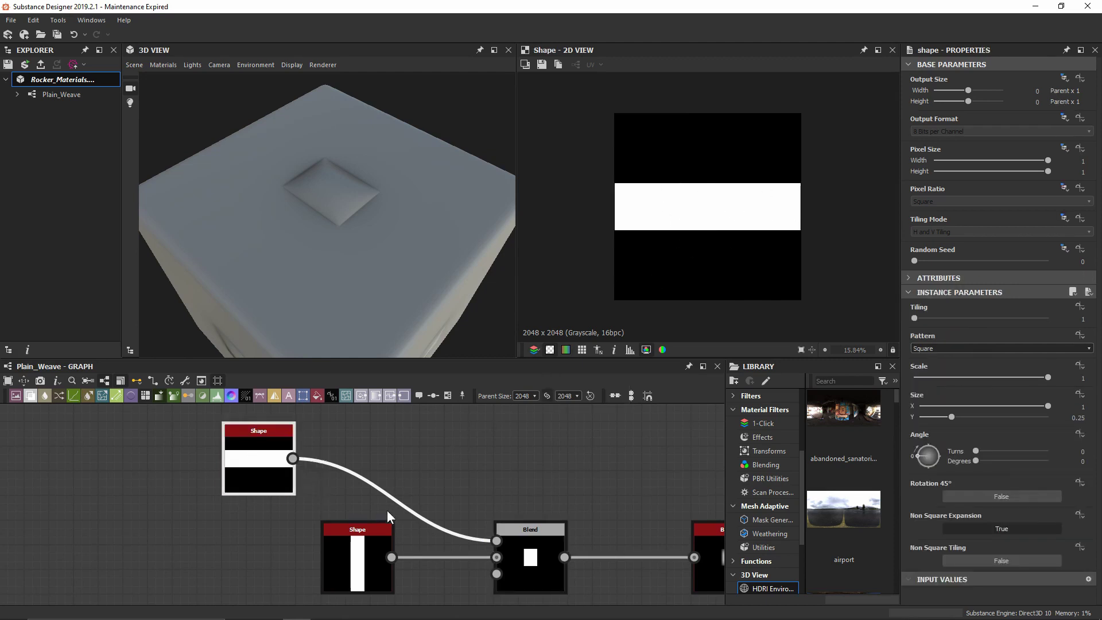
pyautogui.doubleClick(366, 556)
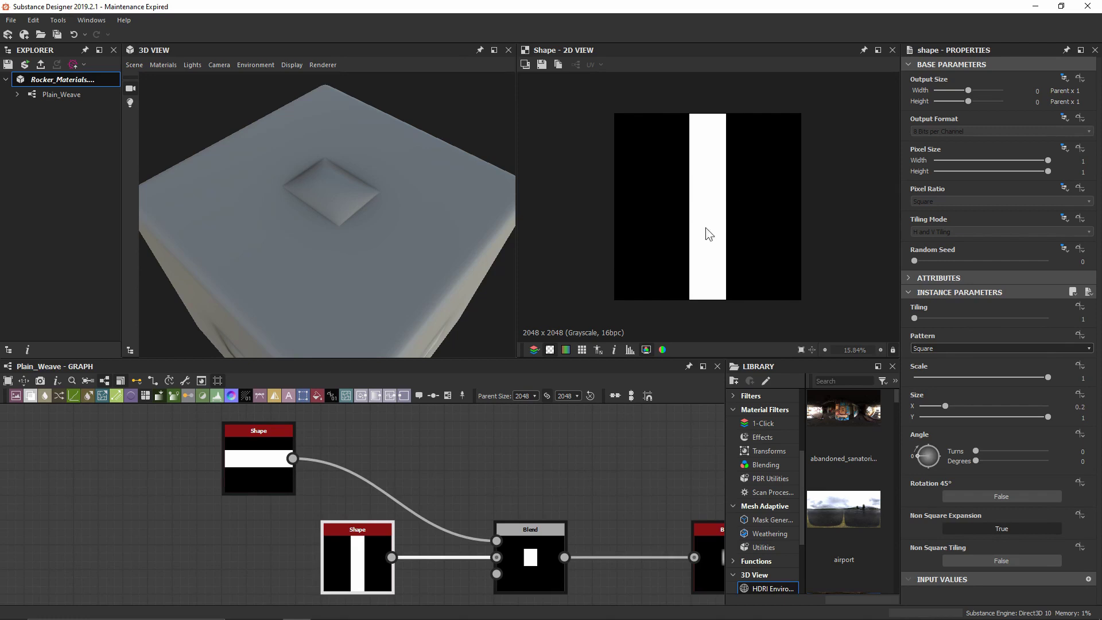
pyautogui.doubleClick(258, 453)
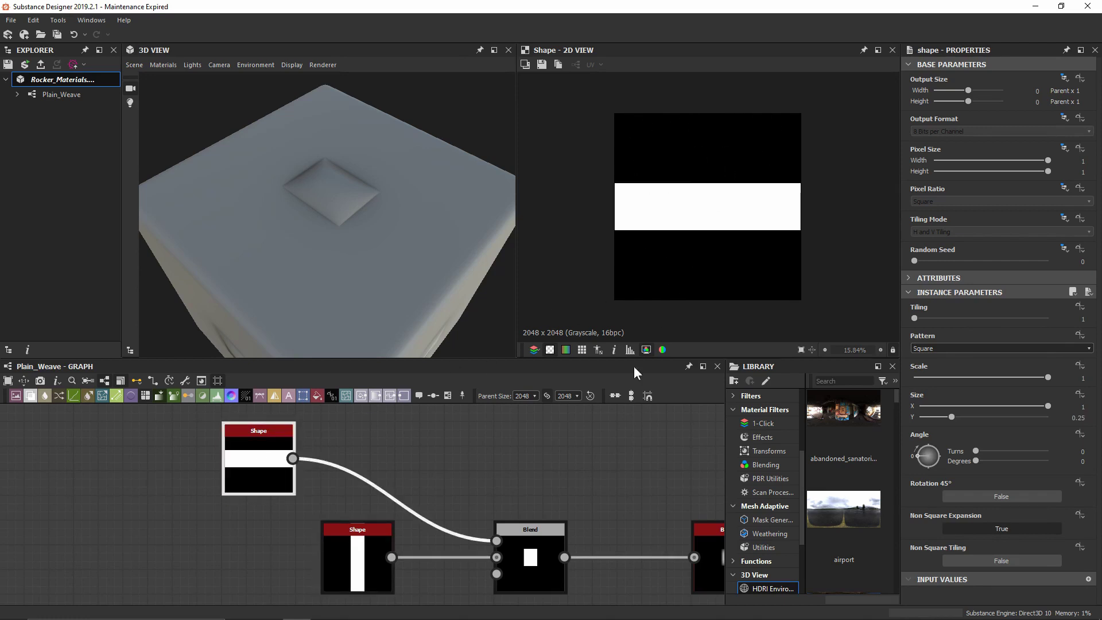
pyautogui.doubleClick(542, 540)
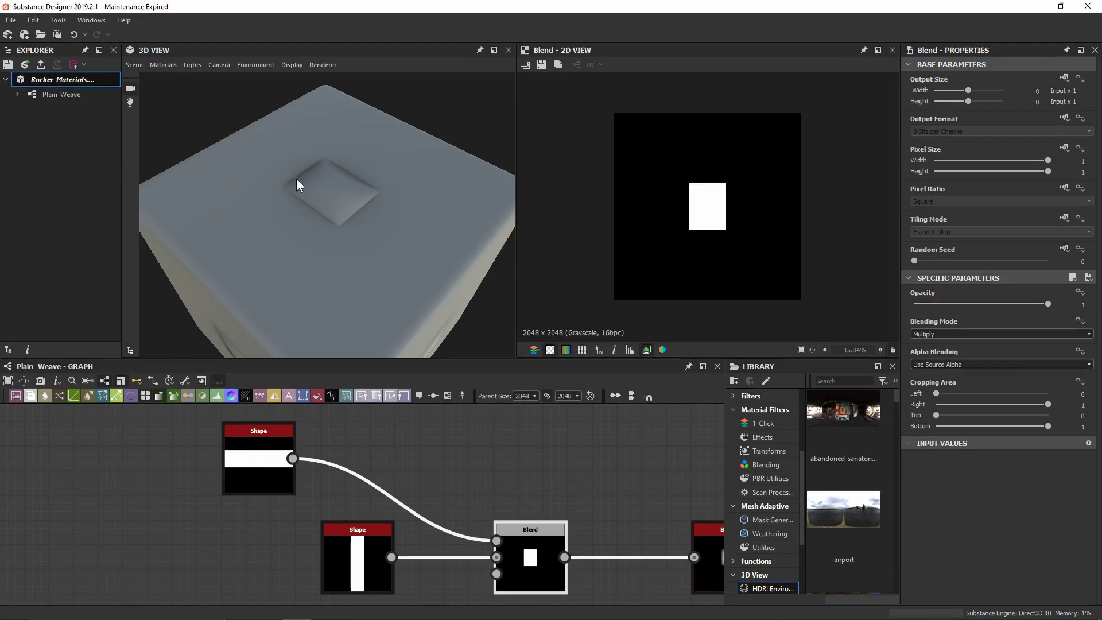
pyautogui.moveTo(297, 180); pyautogui.dragTo(319, 217)
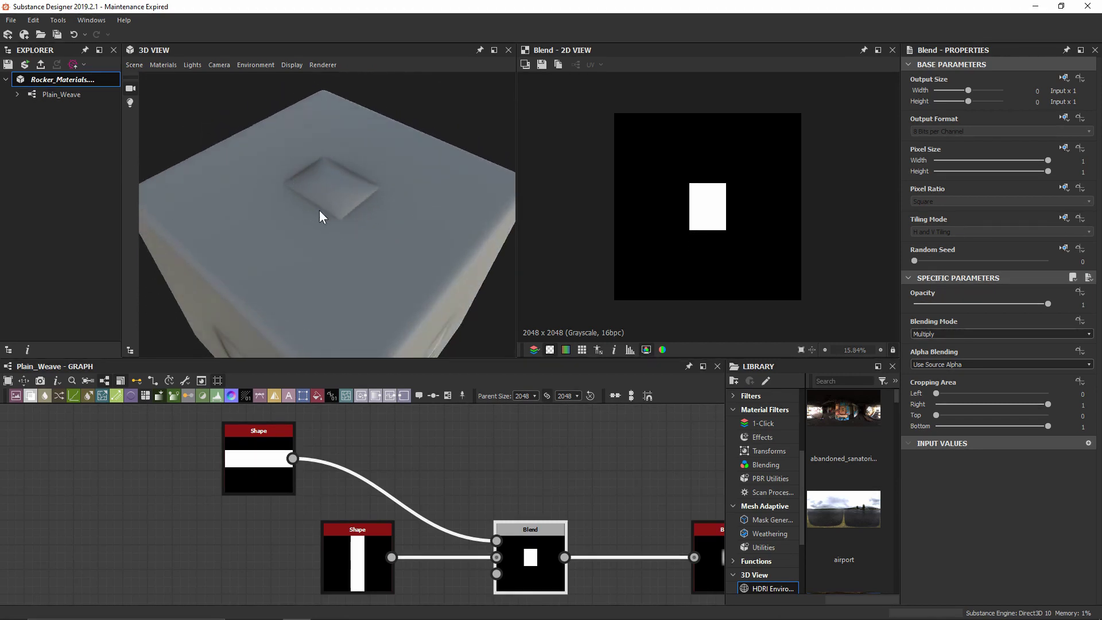
# Move the horizontal band Shape node to the left.
pyautogui.click(234, 454)
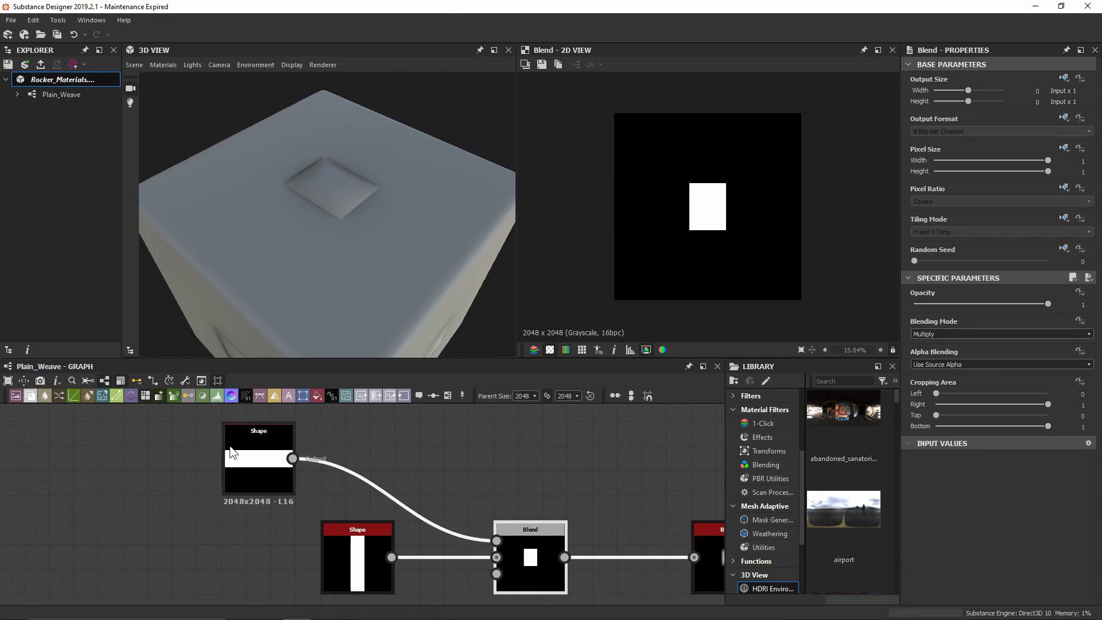
pyautogui.moveTo(269, 466); pyautogui.dragTo(218, 462)
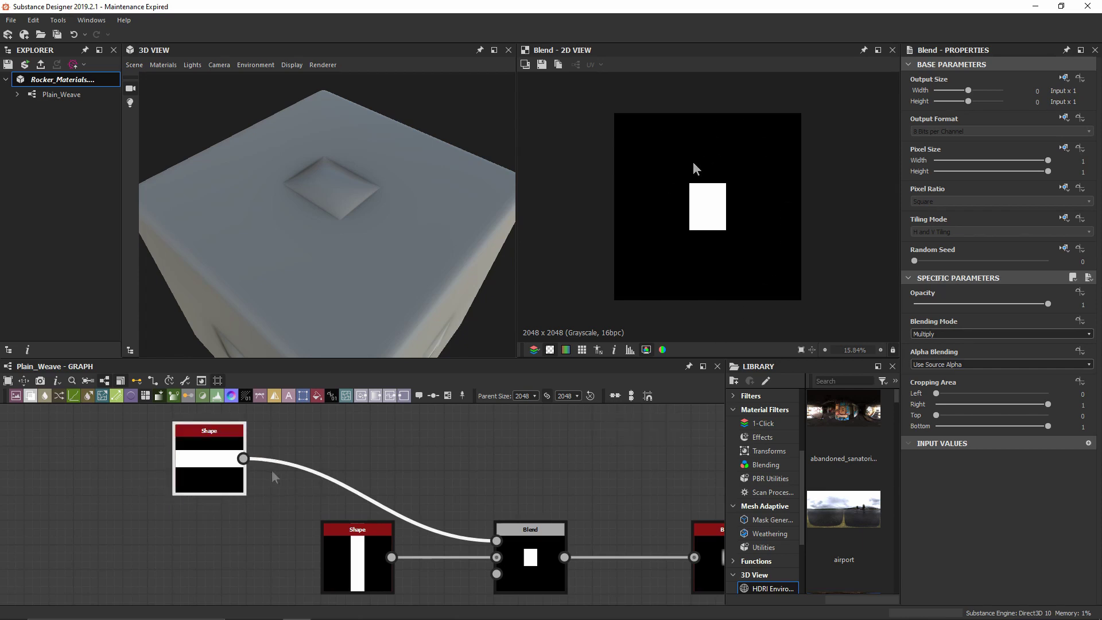
pyautogui.click(210, 473)
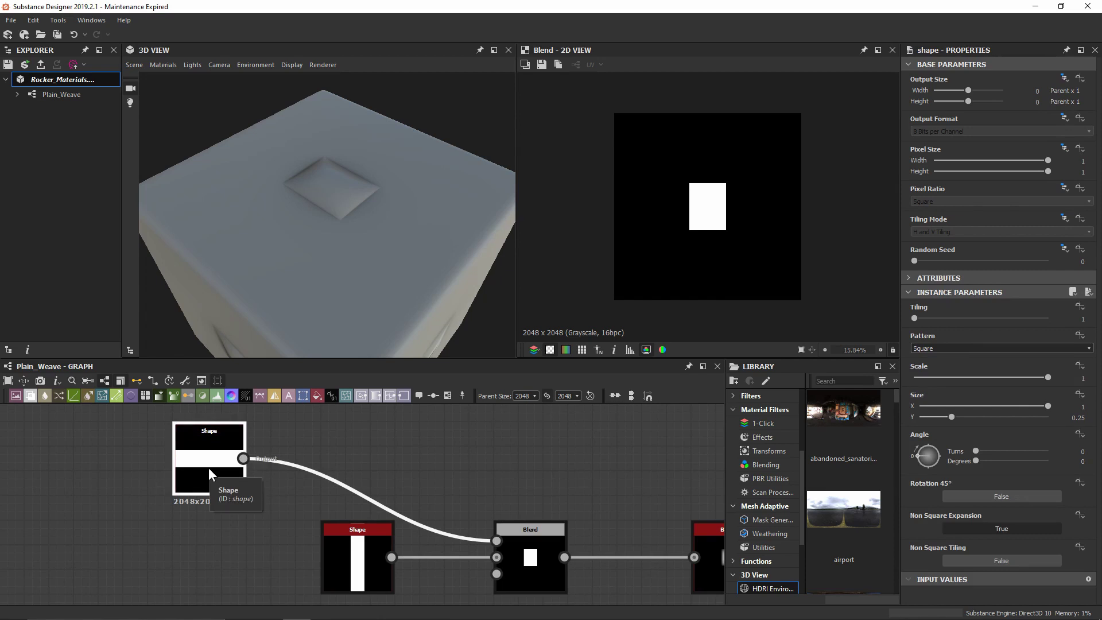
# Add a Bevel after the horizontal band Shape and feed it into the Blend's Foreground.
pyautogui.press('space')
pyautogui.write('bevel')
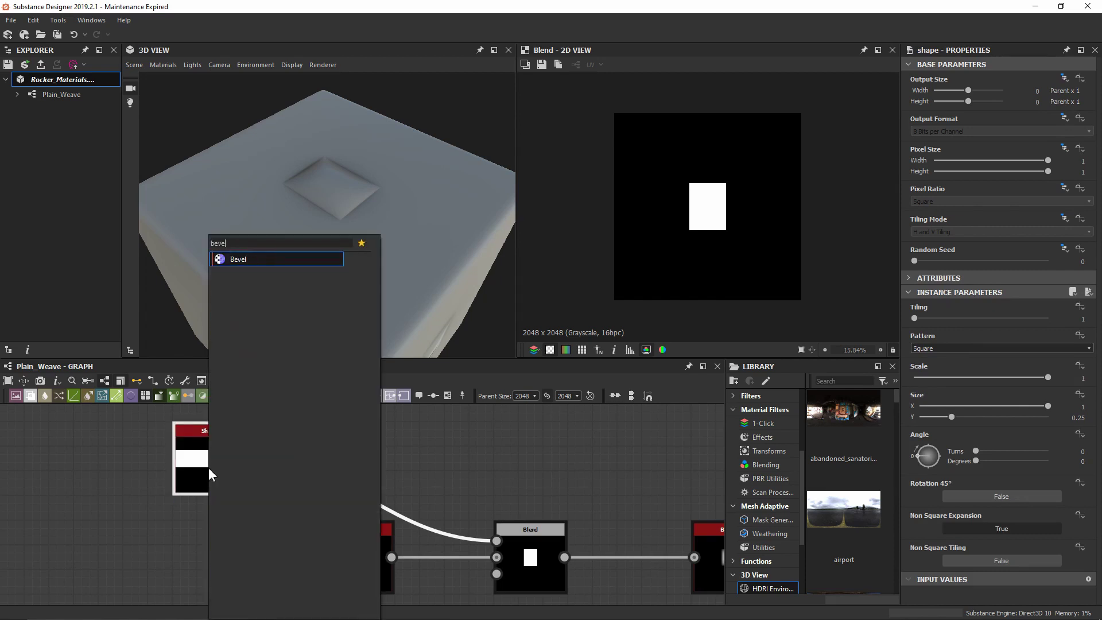
pyautogui.press('Return')
pyautogui.moveTo(367, 450); pyautogui.dragTo(496, 540)
pyautogui.moveTo(350, 467); pyautogui.dragTo(326, 467)
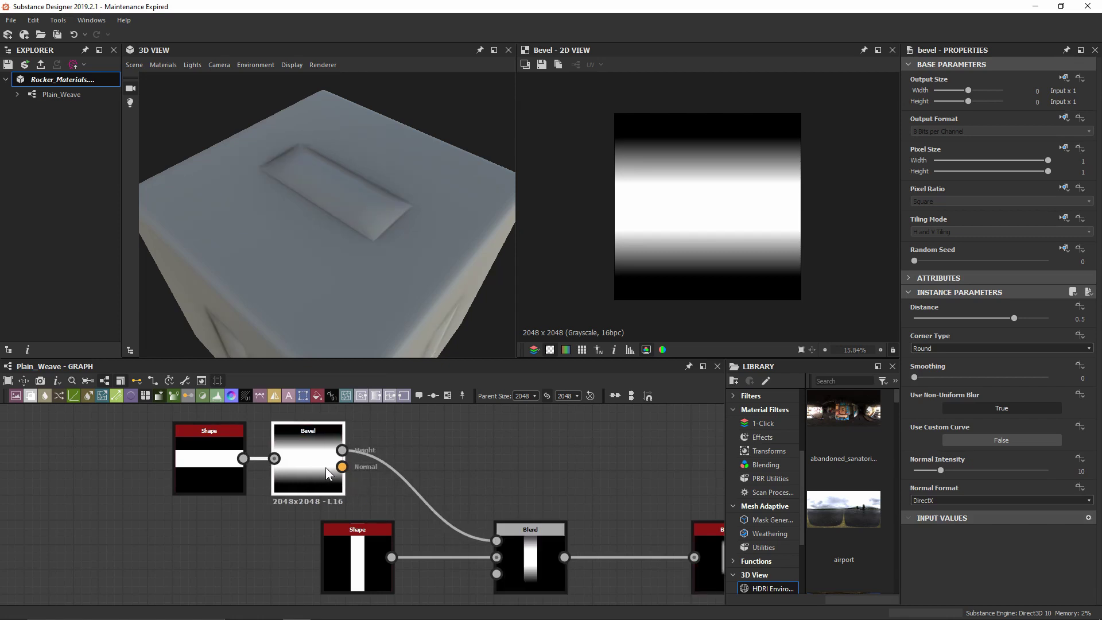
# Preview the Blend result tiled, then return it to a single tile.
pyautogui.click(552, 560)
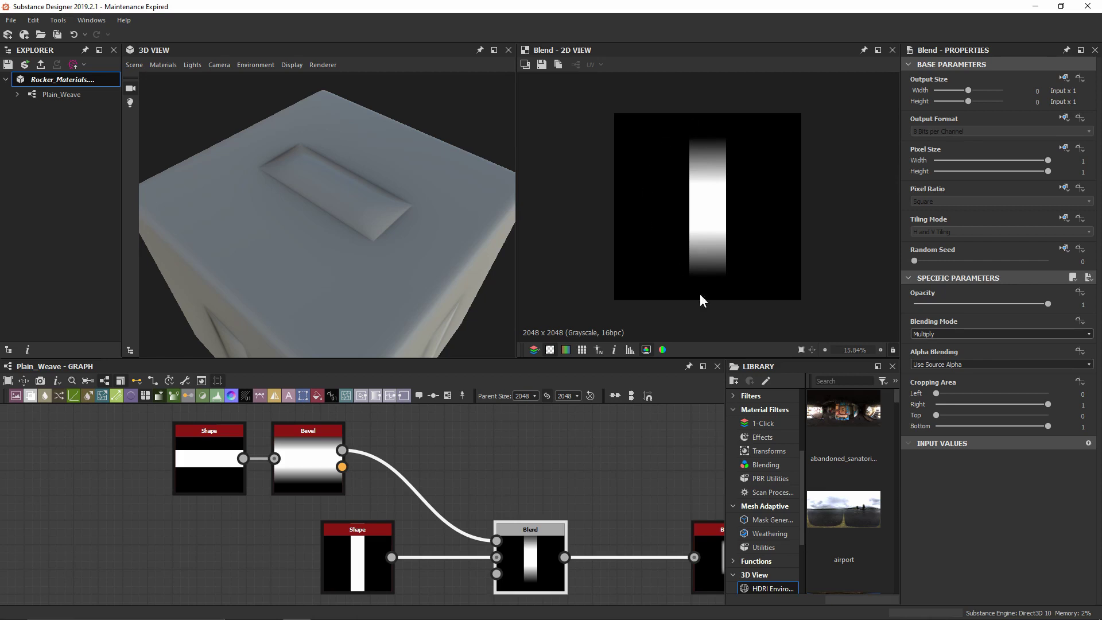
pyautogui.press('t')
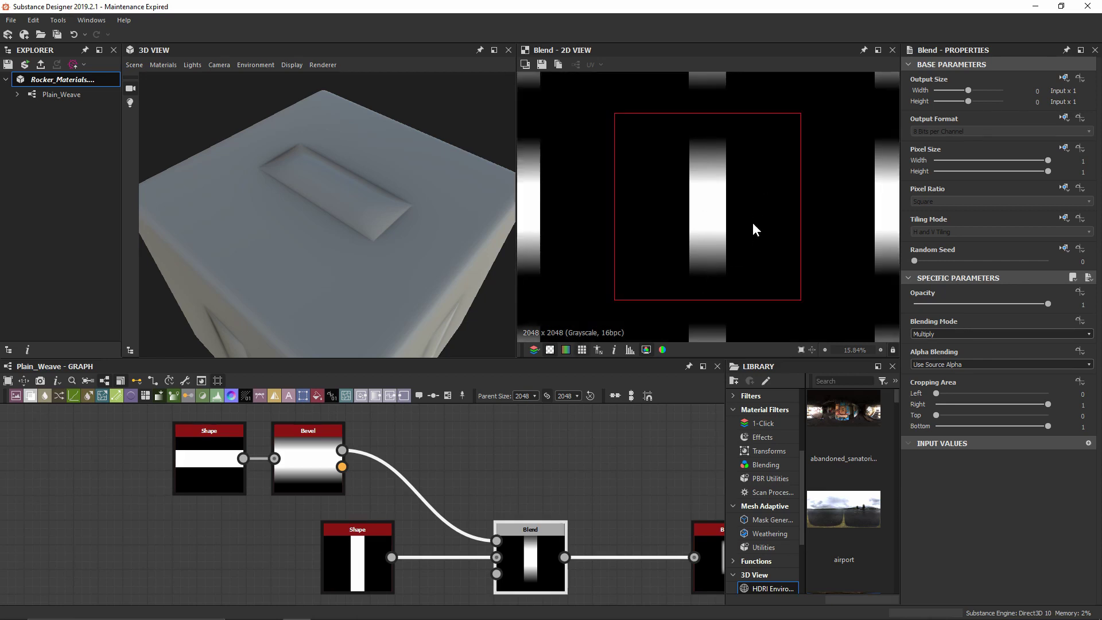
pyautogui.scroll(-2, 753, 222)
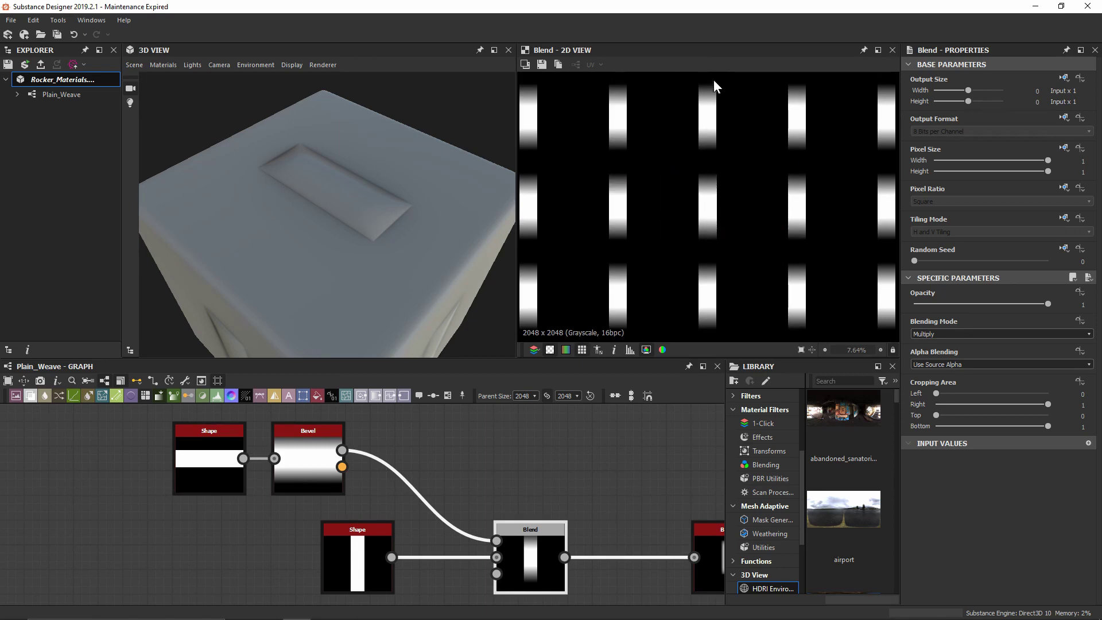
pyautogui.scroll(3, 747, 206)
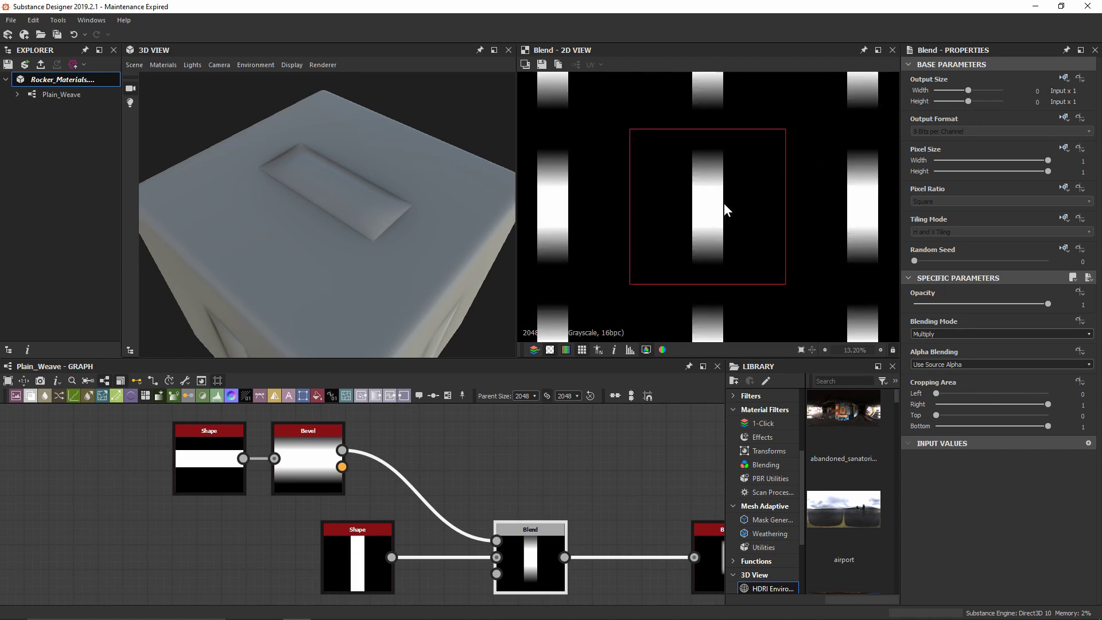
pyautogui.press('t')
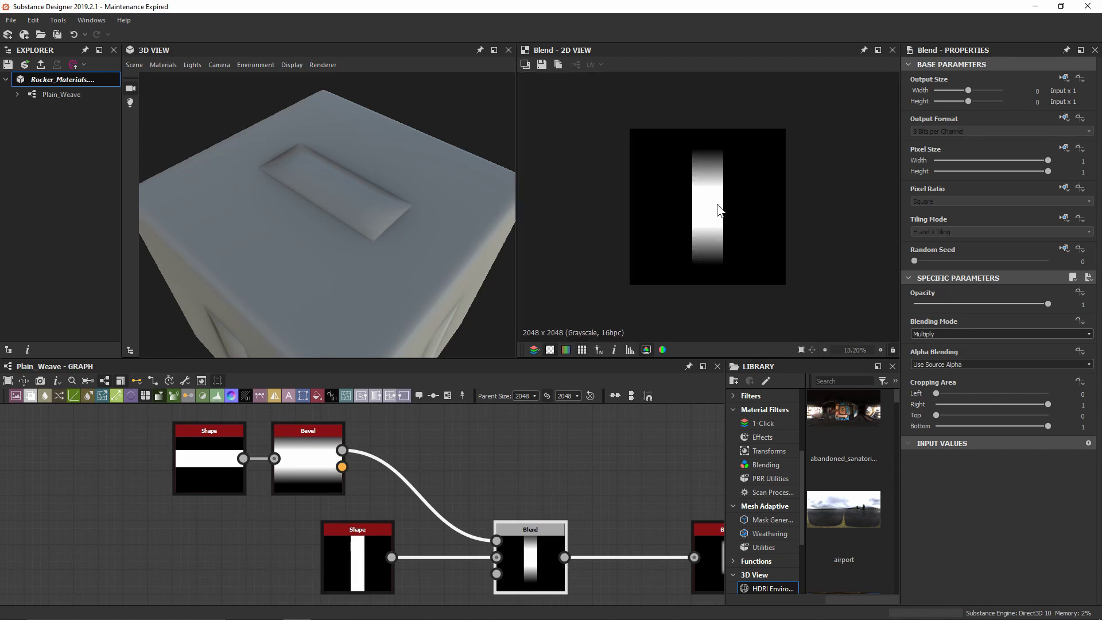
# Set the Bevel's Smoothing to 50.
pyautogui.click(326, 467)
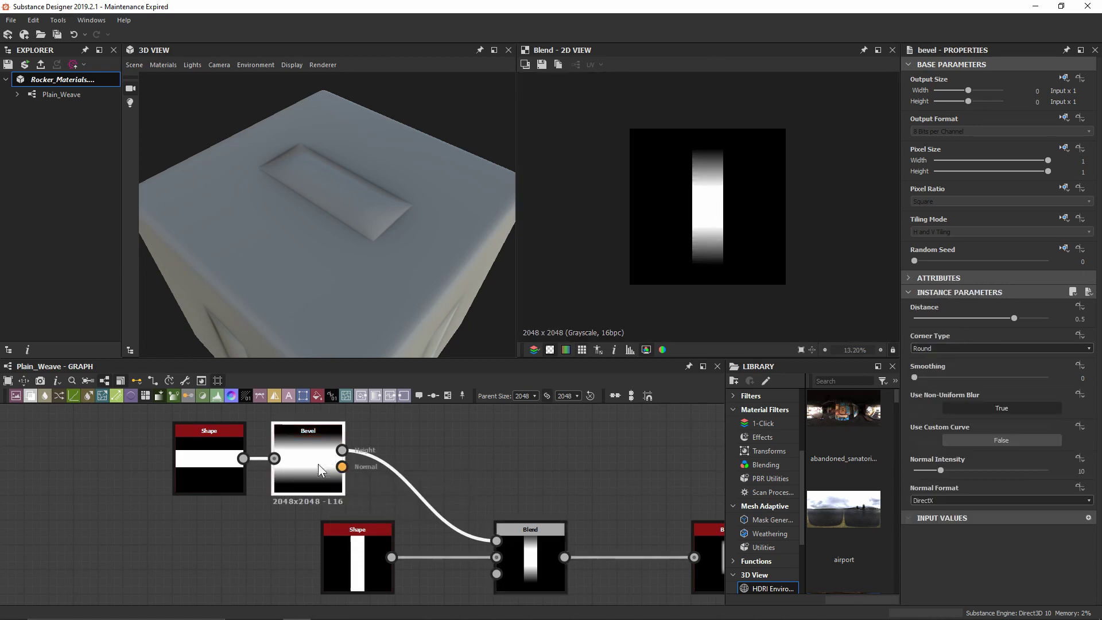
pyautogui.click(936, 377)
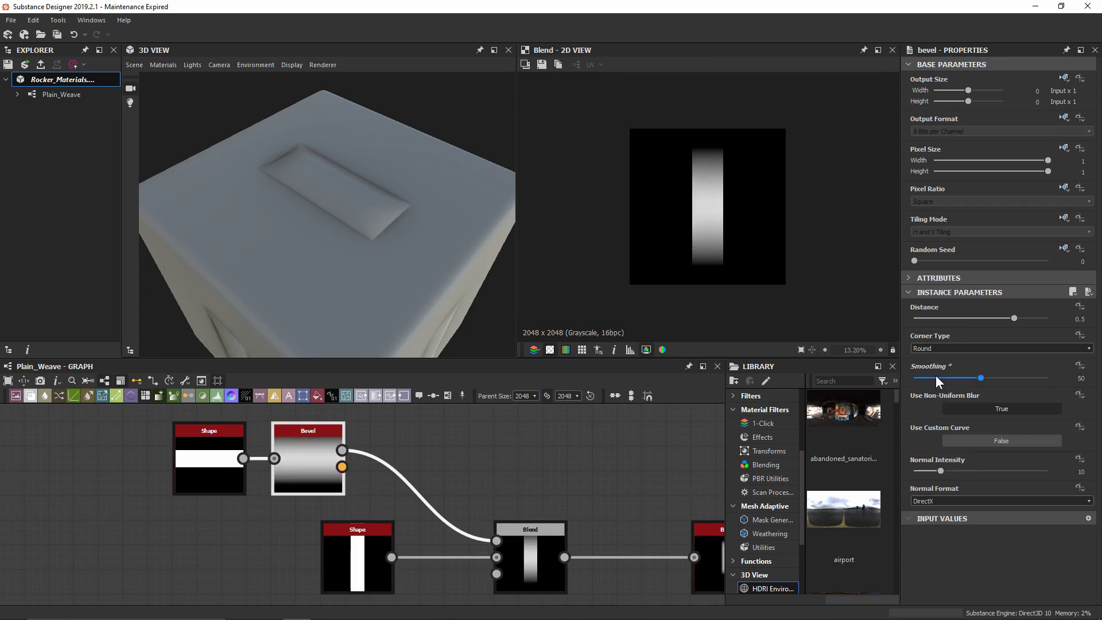
pyautogui.click(542, 560)
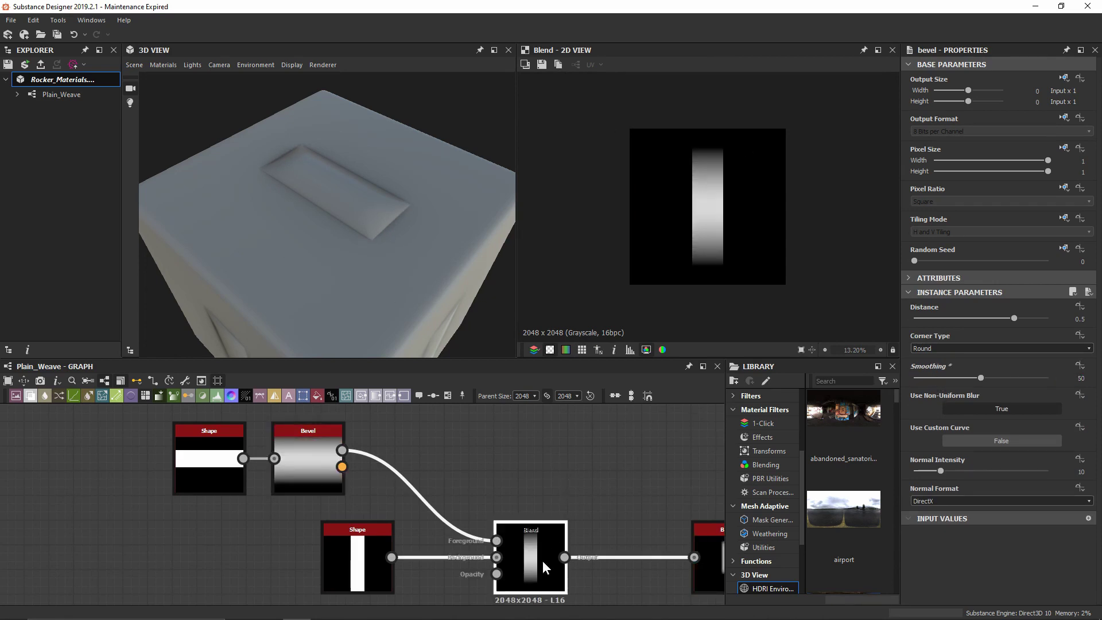
pyautogui.scroll(3, 720, 224)
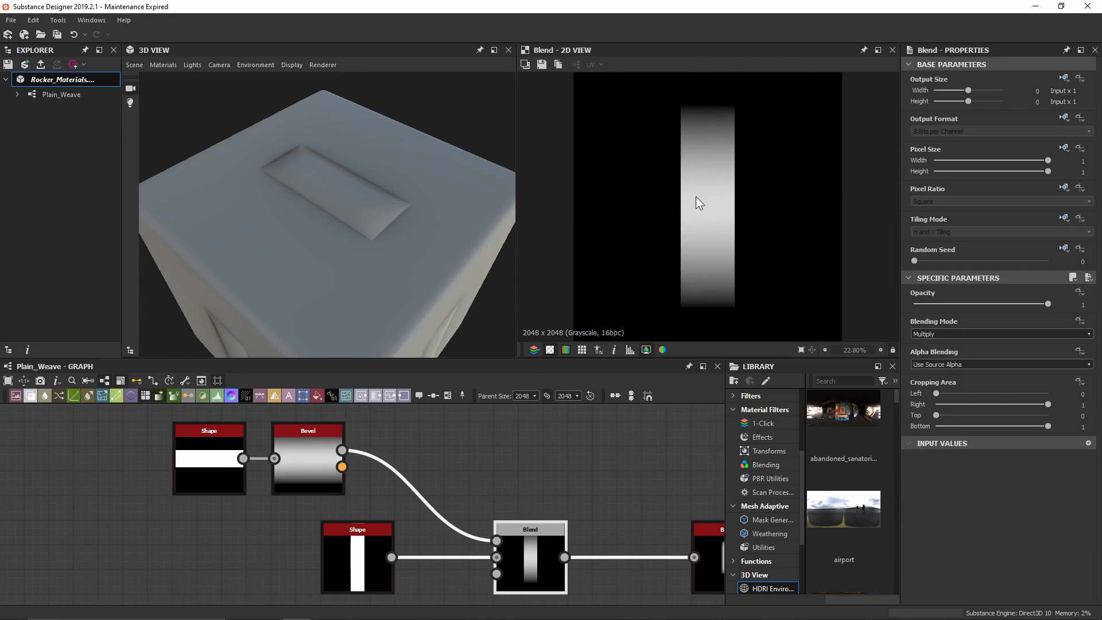
# Insert a Blur HQ Grayscale between the Bevel and the Blend, shifting the top-row nodes left.
pyautogui.click(315, 463)
pyautogui.press('space')
pyautogui.write('blur')
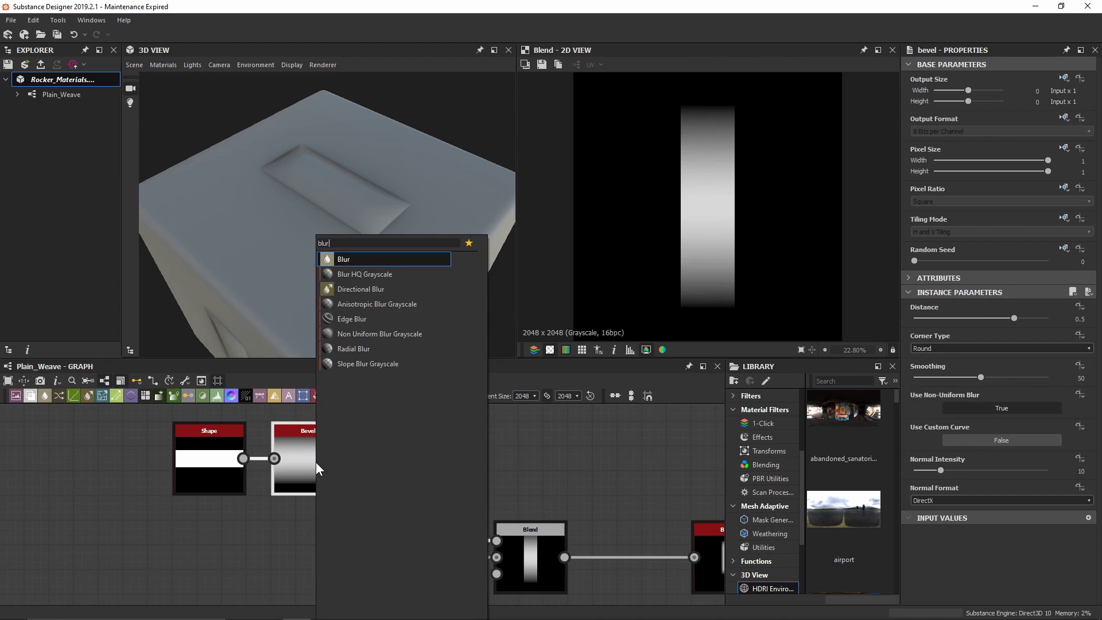
pyautogui.press('Down')
pyautogui.press('Return')
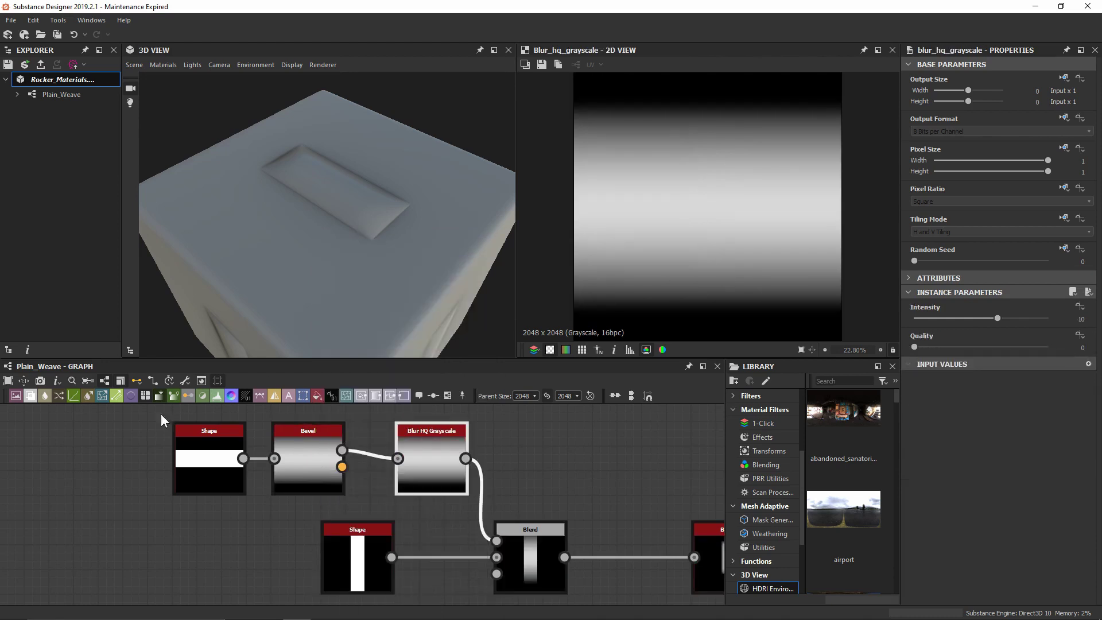
pyautogui.moveTo(160, 414); pyautogui.dragTo(394, 469)
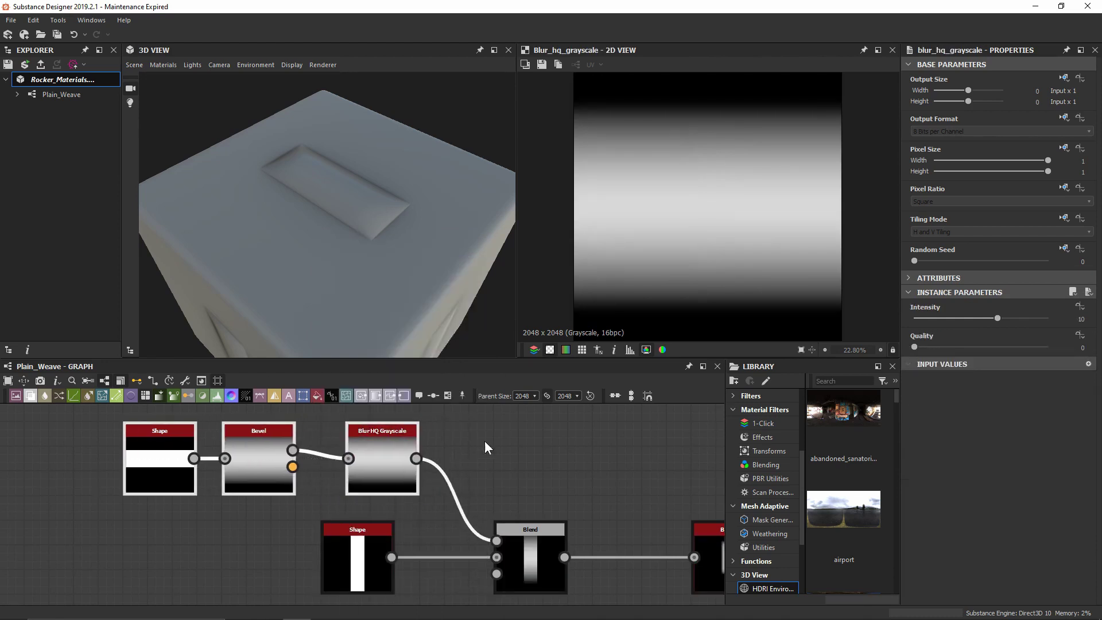
pyautogui.click(427, 443)
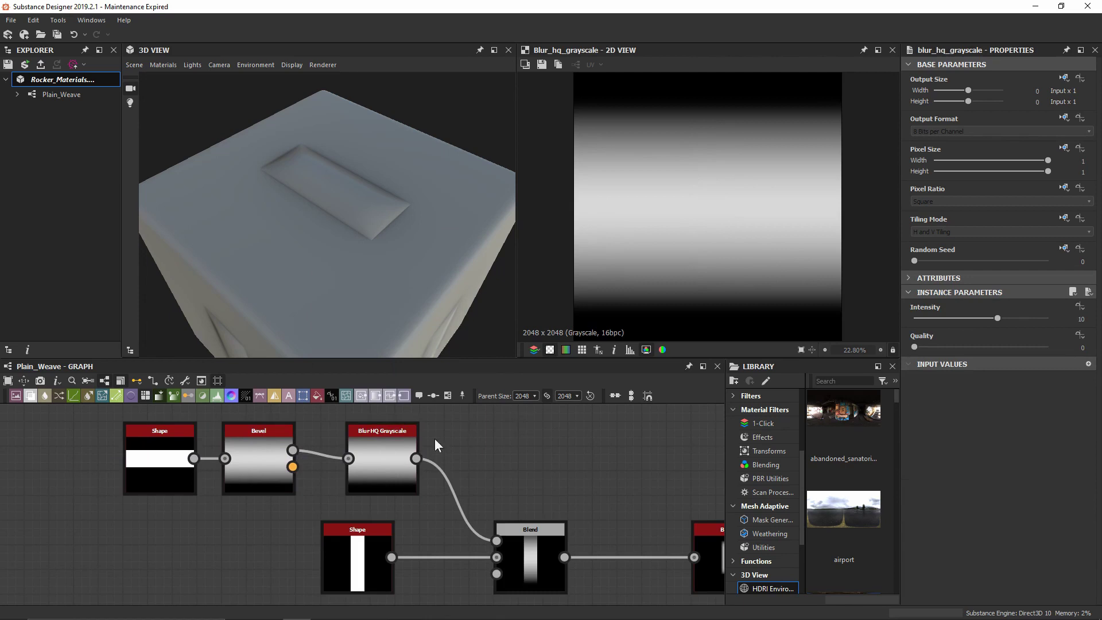
pyautogui.doubleClick(537, 533)
# Set the Blur HQ Grayscale Quality to 1 and Intensity to 50.
pyautogui.click(398, 468)
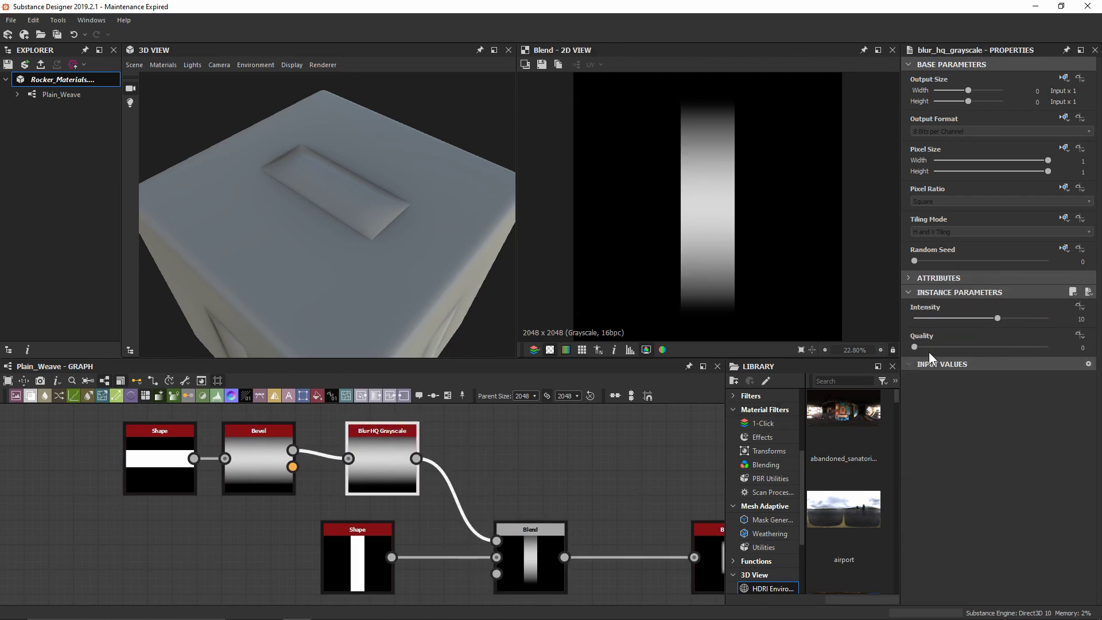
pyautogui.click(930, 348)
pyautogui.click(1003, 321)
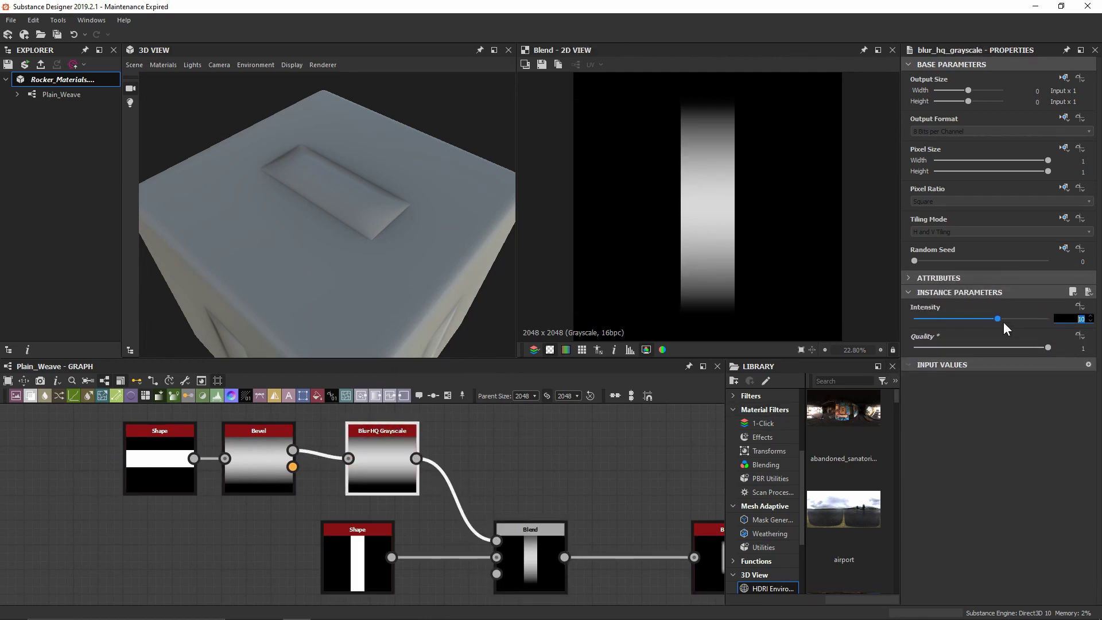
pyautogui.write('50')
pyautogui.press('Return')
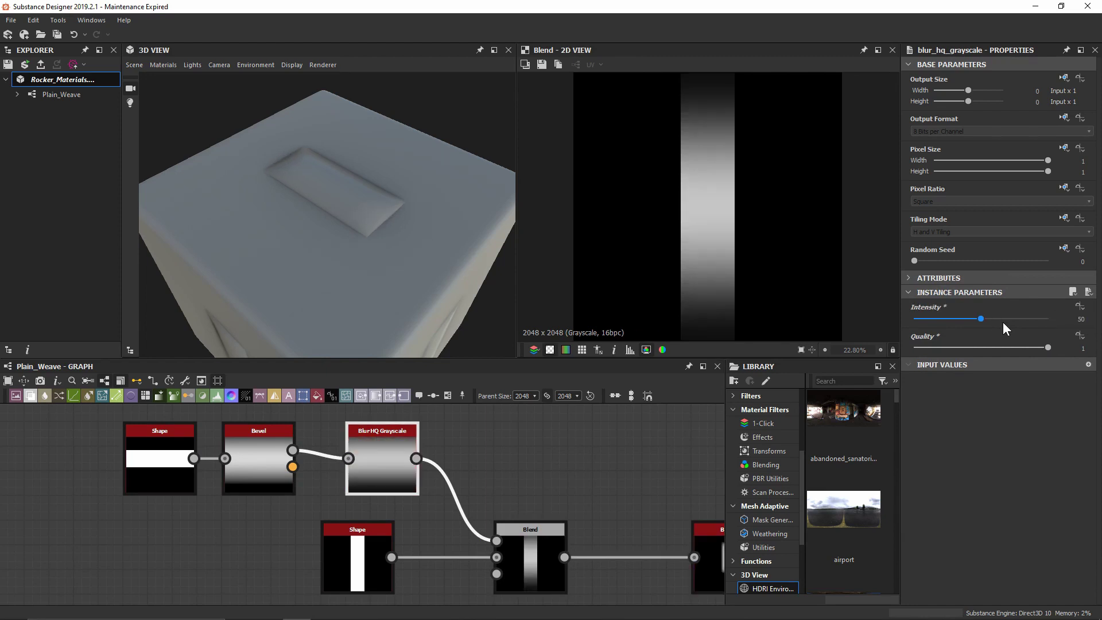
pyautogui.scroll(-1, 750, 192)
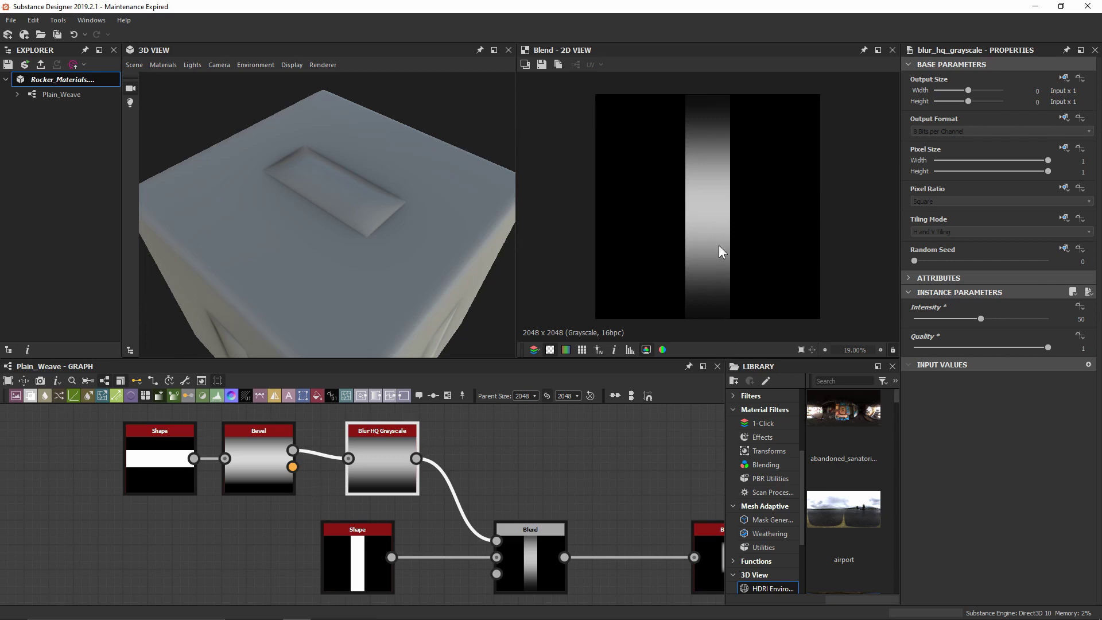
# Inspect the Blend output and fit the 2D preview back to one tile.
pyautogui.click(526, 556)
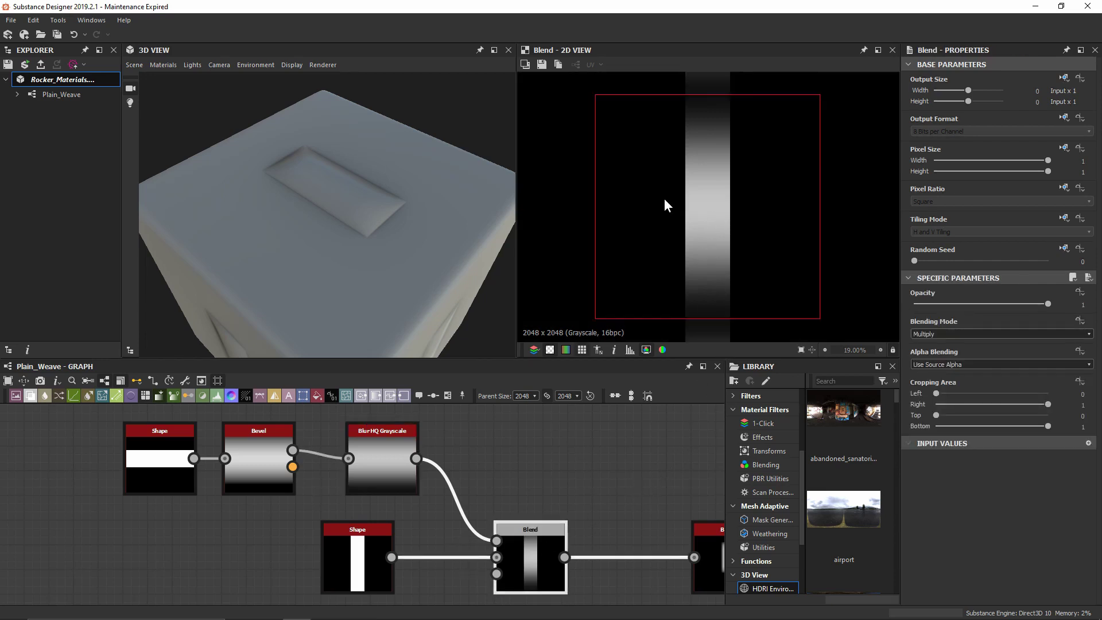
pyautogui.scroll(-2, 767, 216)
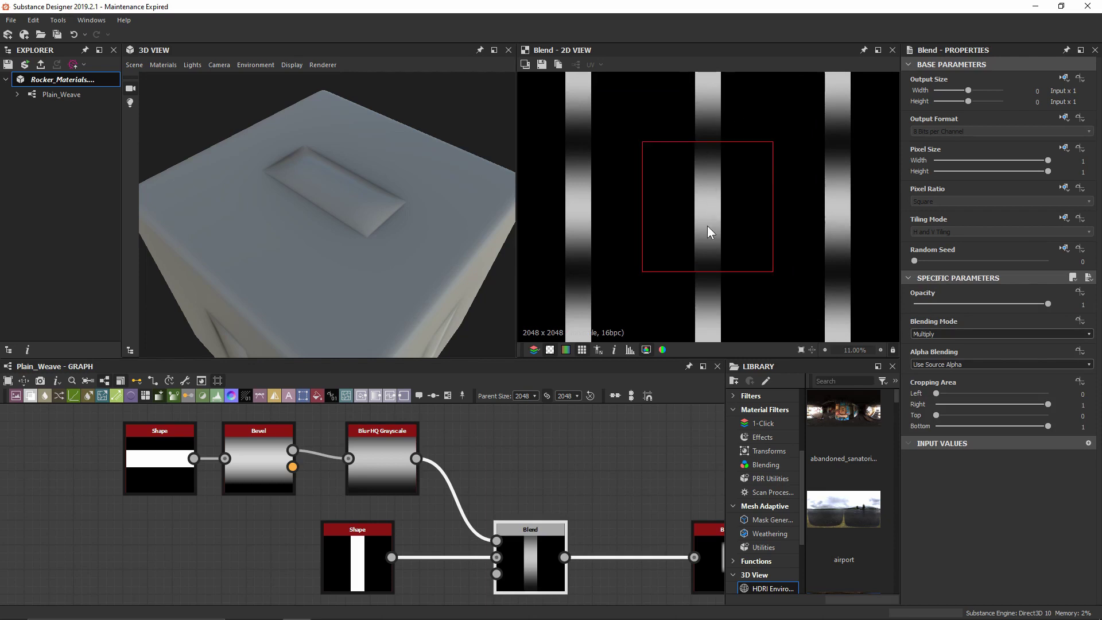
pyautogui.scroll(-3, 738, 194)
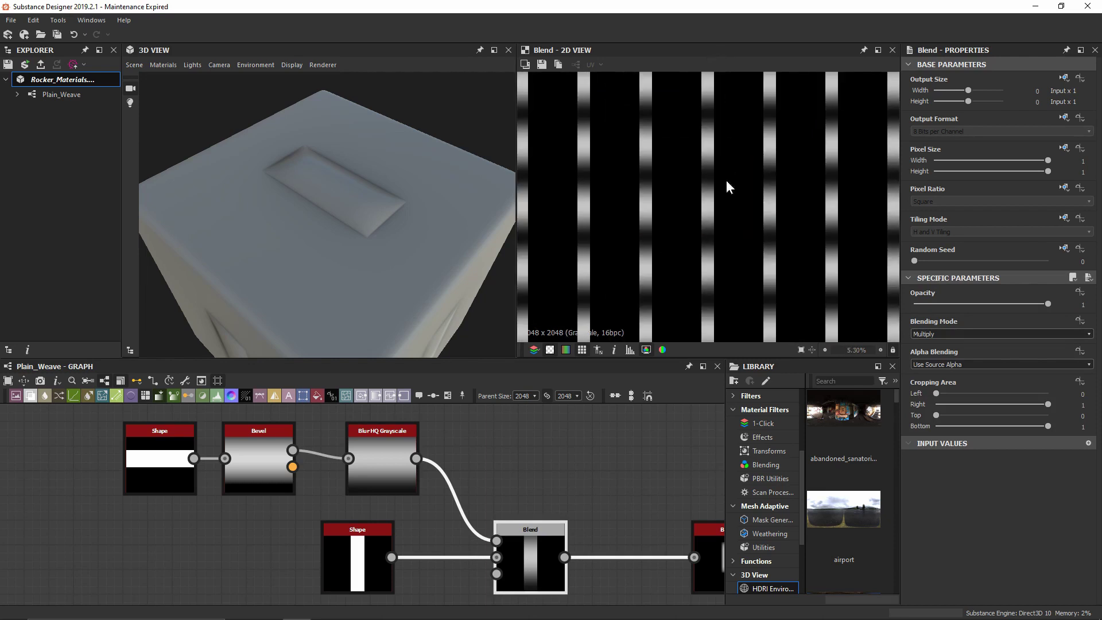
pyautogui.scroll(5, 705, 230)
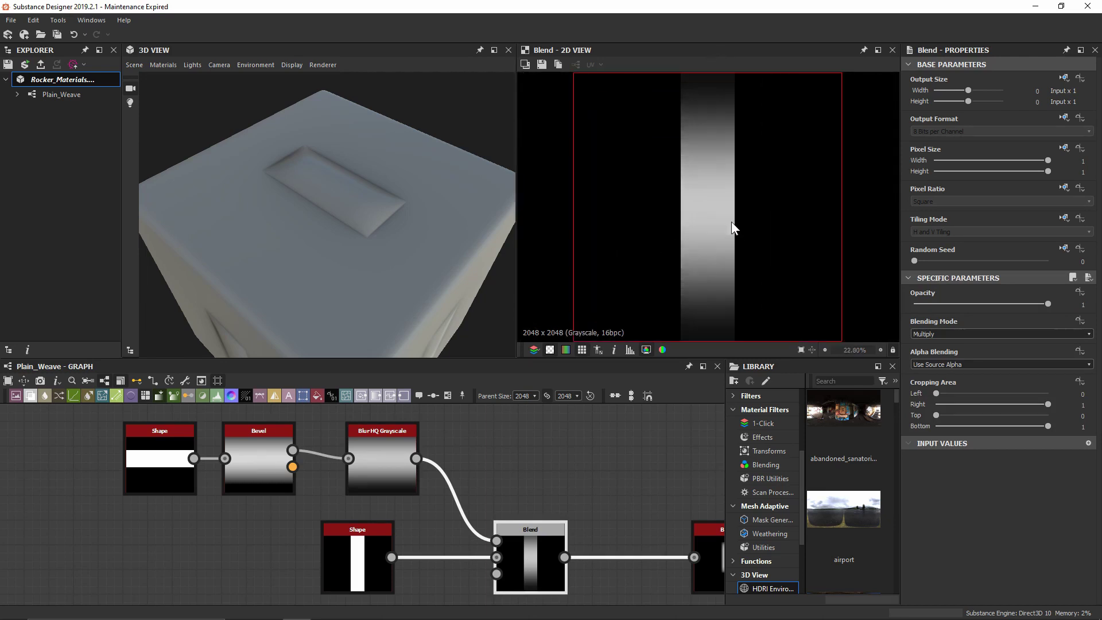
pyautogui.press('f')
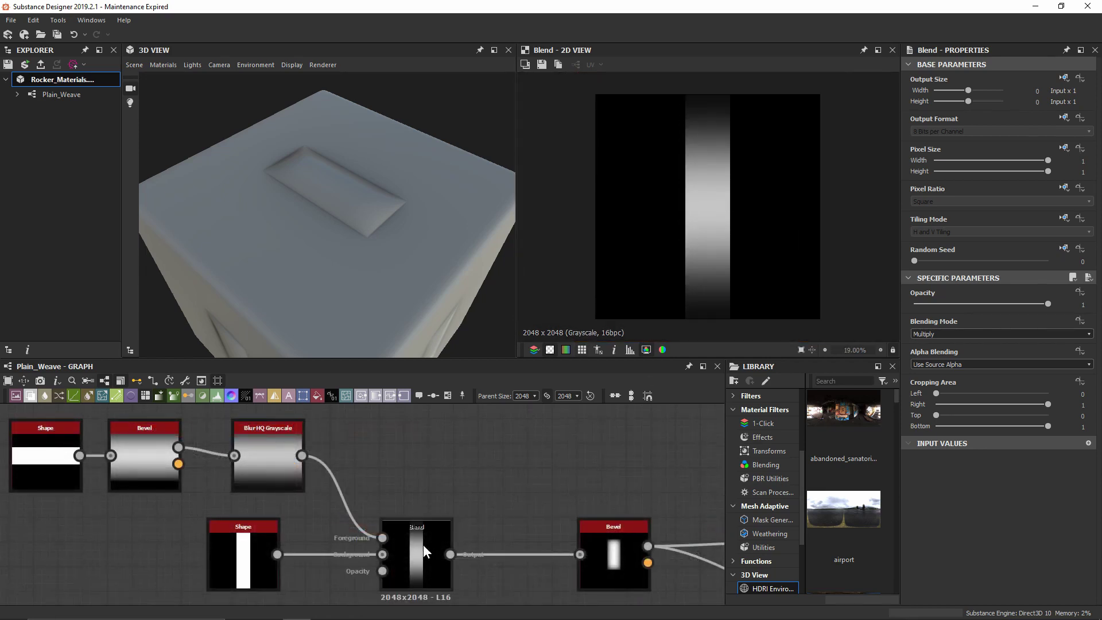
# Set the Blend's Opacity to 0.9 and preview it tiled.
pyautogui.click(418, 544)
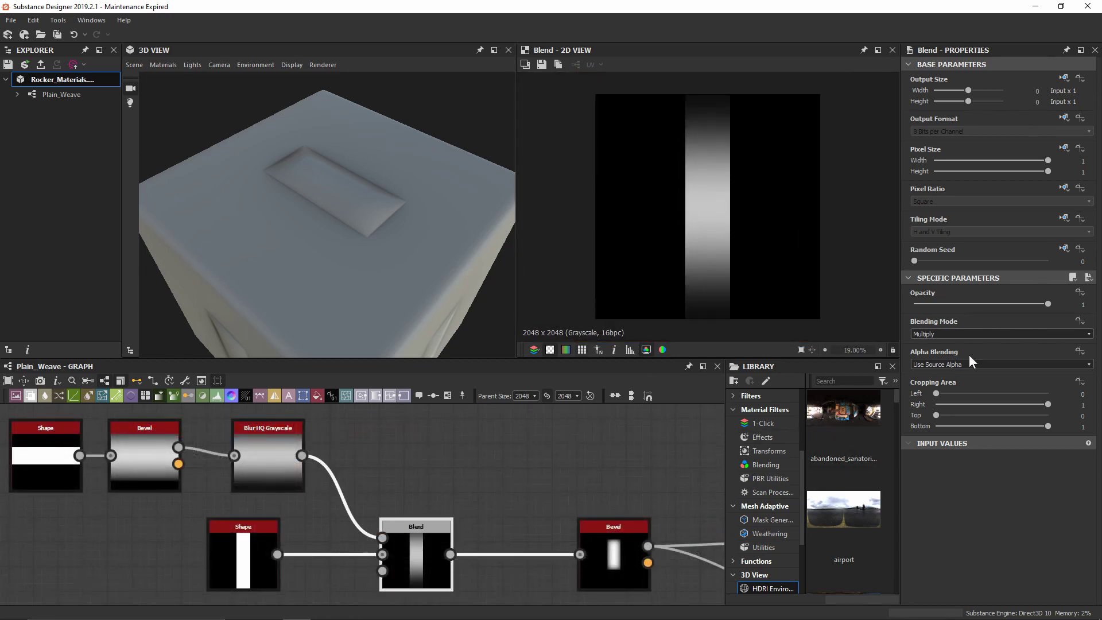
pyautogui.write('0.9')
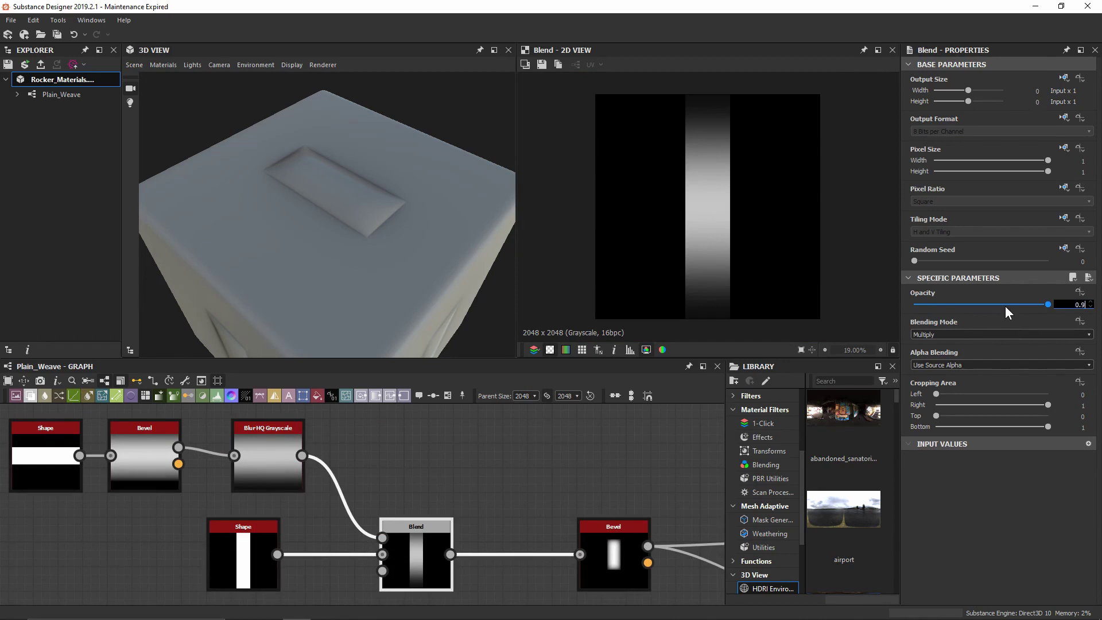
pyautogui.press('Return')
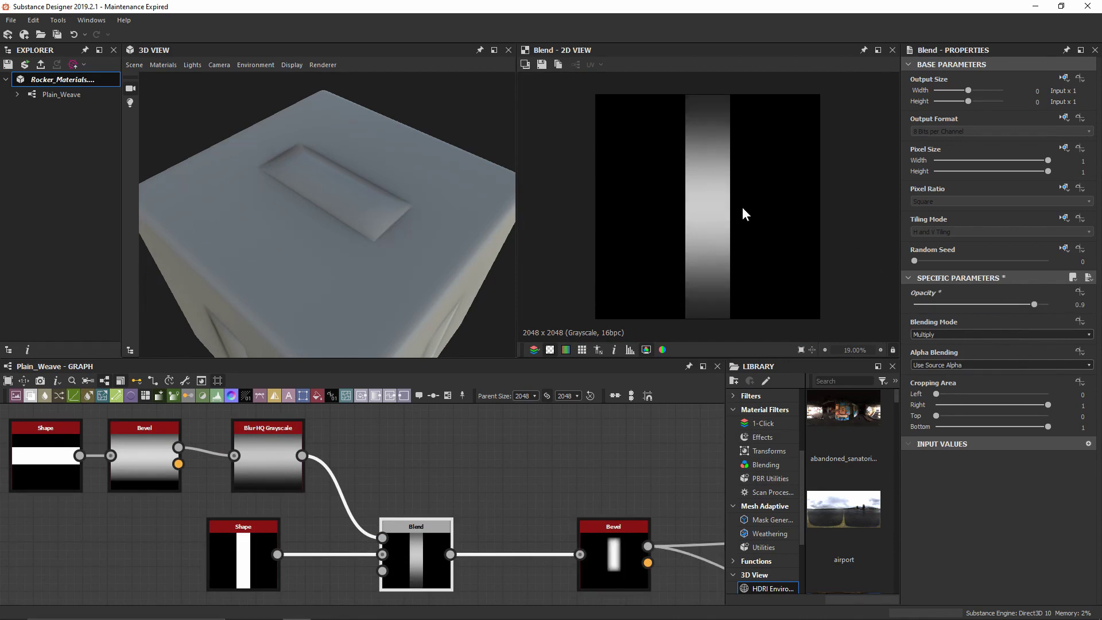
pyautogui.press('t')
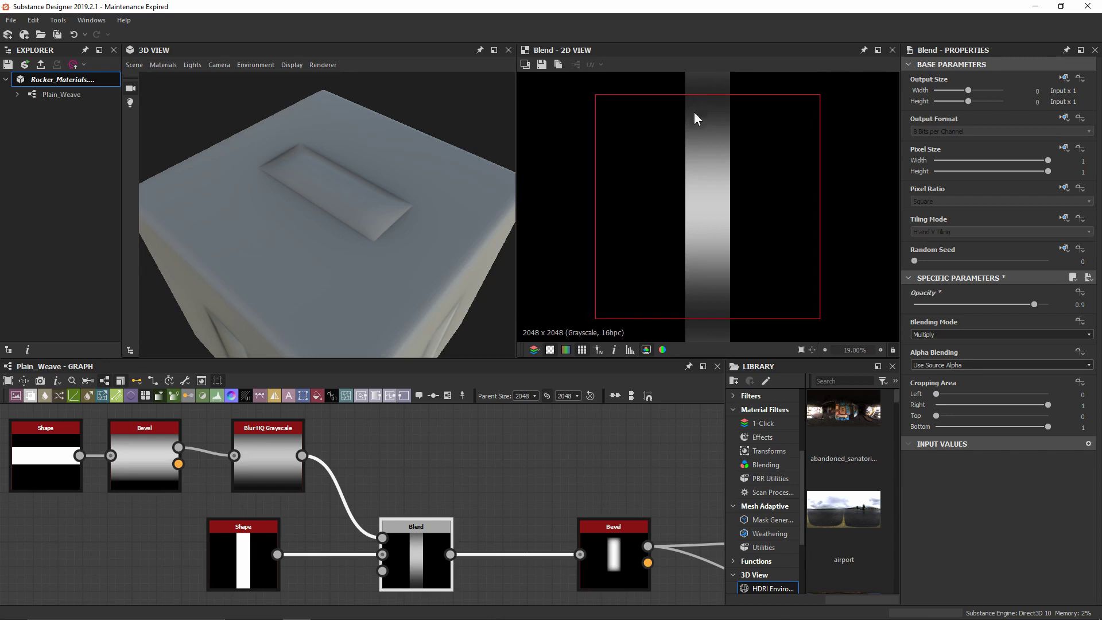
pyautogui.click(515, 464)
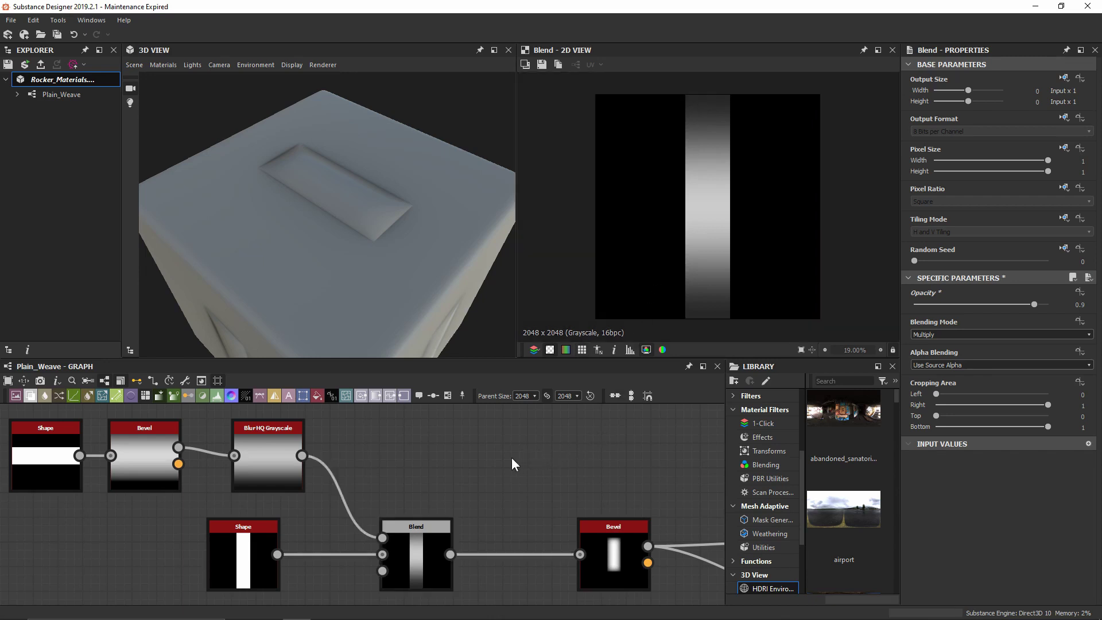
# Move the Bevel's outgoing links onto the Blend output and place the Blend in the top row.
pyautogui.moveTo(370, 237)
pyautogui.mouseDown()
pyautogui.moveTo(480, 229)
pyautogui.moveTo(368, 235)
pyautogui.mouseUp()
pyautogui.click(622, 557)
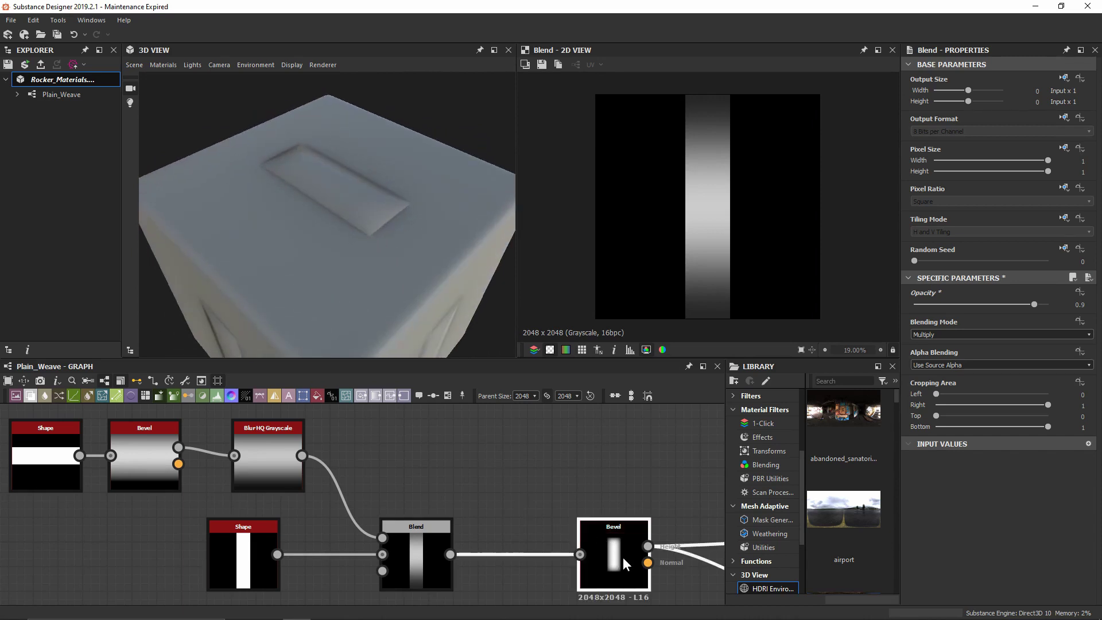
pyautogui.moveTo(622, 556); pyautogui.dragTo(577, 557)
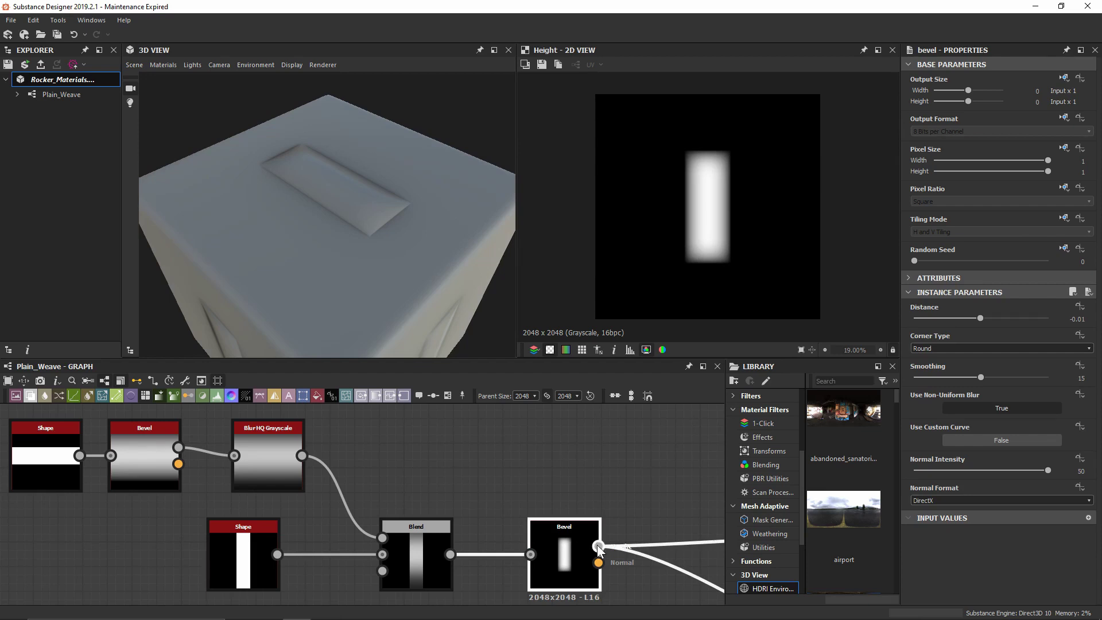
pyautogui.keyDown('shift'); pyautogui.moveTo(598, 563); pyautogui.dragTo(450, 527); pyautogui.keyUp('shift')
pyautogui.click(443, 545)
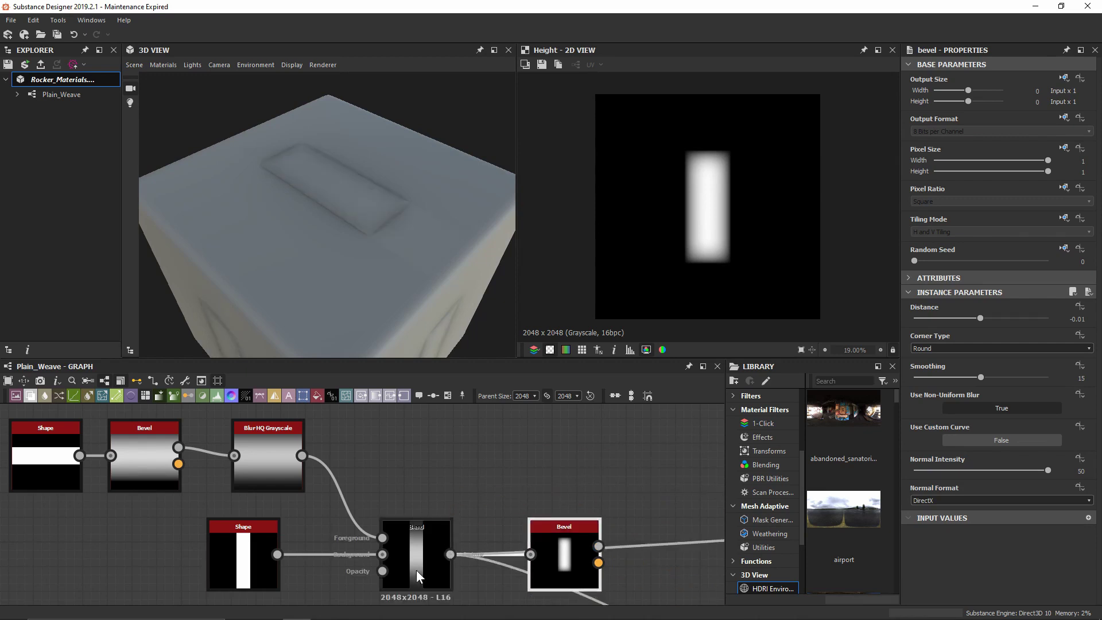
pyautogui.moveTo(414, 571); pyautogui.dragTo(407, 476)
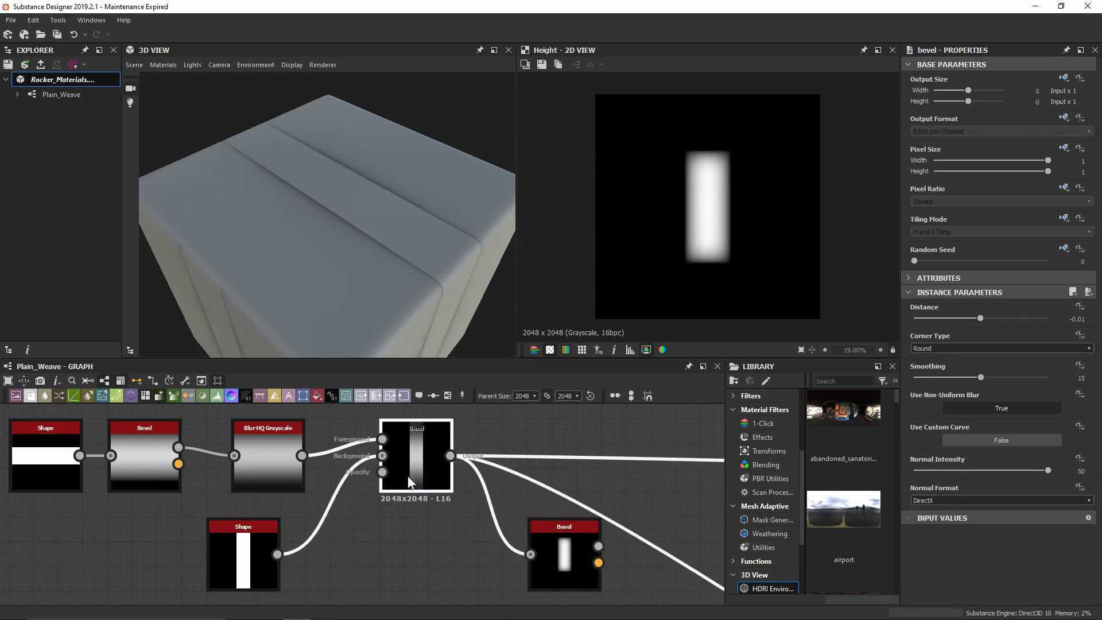
# Add a reroute dot on the Shape wire and feed the vertical Shape through it into the Bevel.
pyautogui.doubleClick(328, 513)
pyautogui.moveTo(326, 513); pyautogui.dragTo(344, 559)
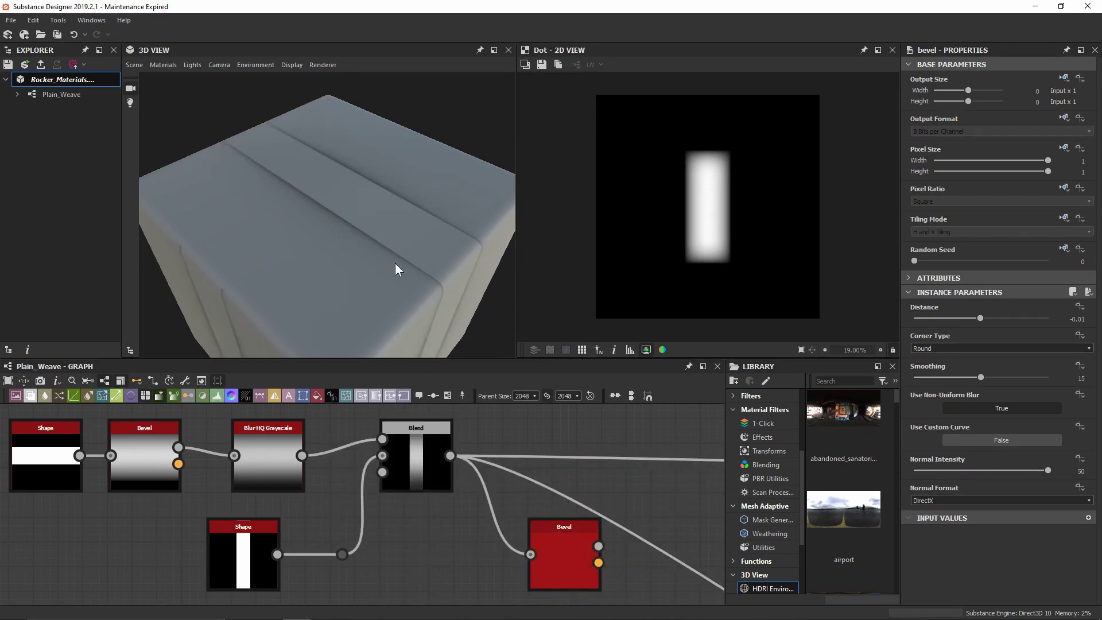
pyautogui.moveTo(335, 309); pyautogui.dragTo(413, 162)
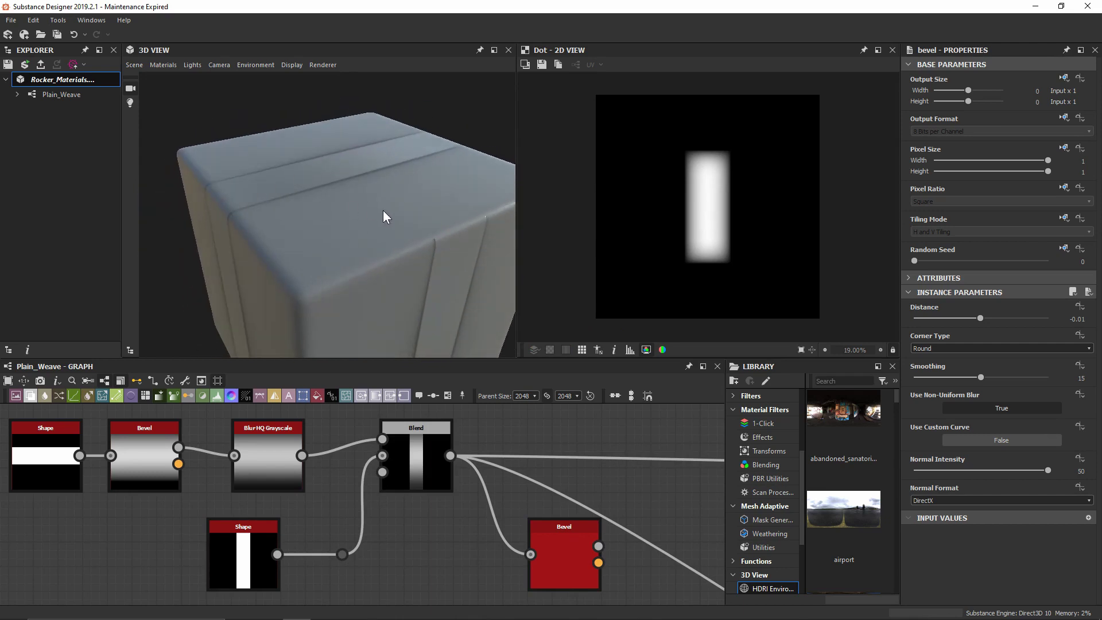
pyautogui.moveTo(384, 211); pyautogui.dragTo(278, 226)
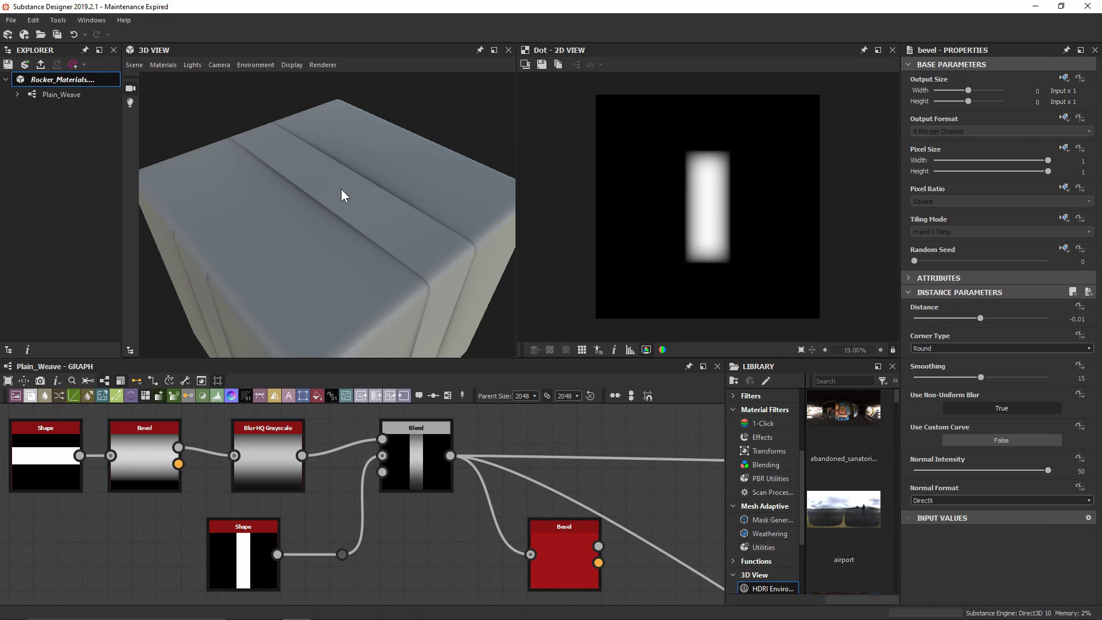
pyautogui.moveTo(356, 552); pyautogui.dragTo(432, 554)
# Connect the Bevel's Height to the Blend Background and inspect the result on the cube.
pyautogui.moveTo(436, 485); pyautogui.dragTo(582, 484)
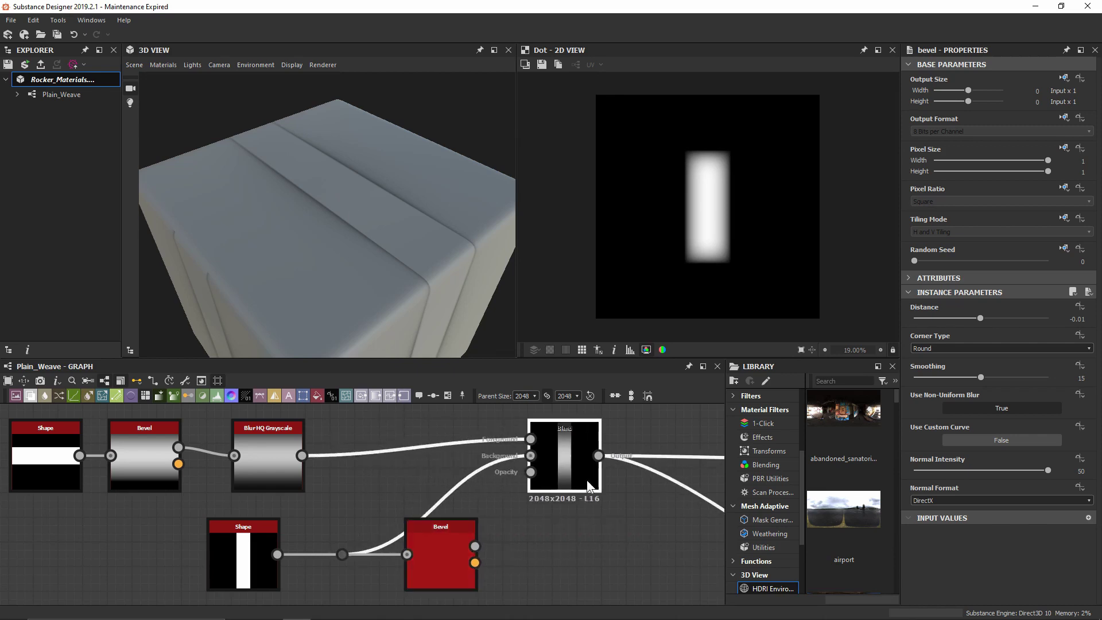
pyautogui.moveTo(475, 546); pyautogui.dragTo(529, 457)
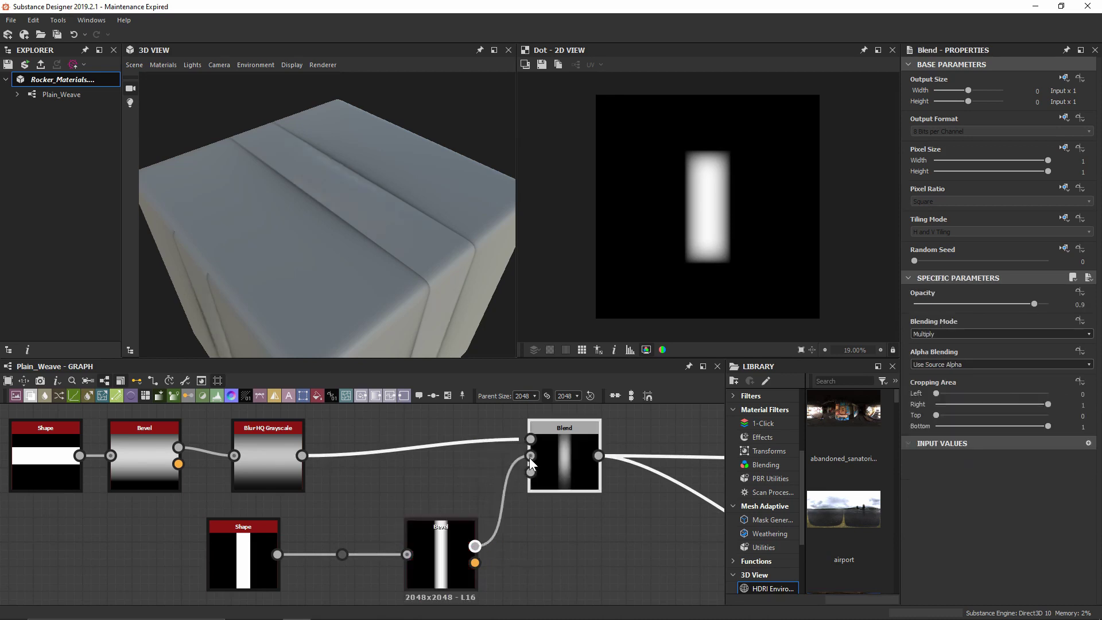
pyautogui.doubleClick(574, 460)
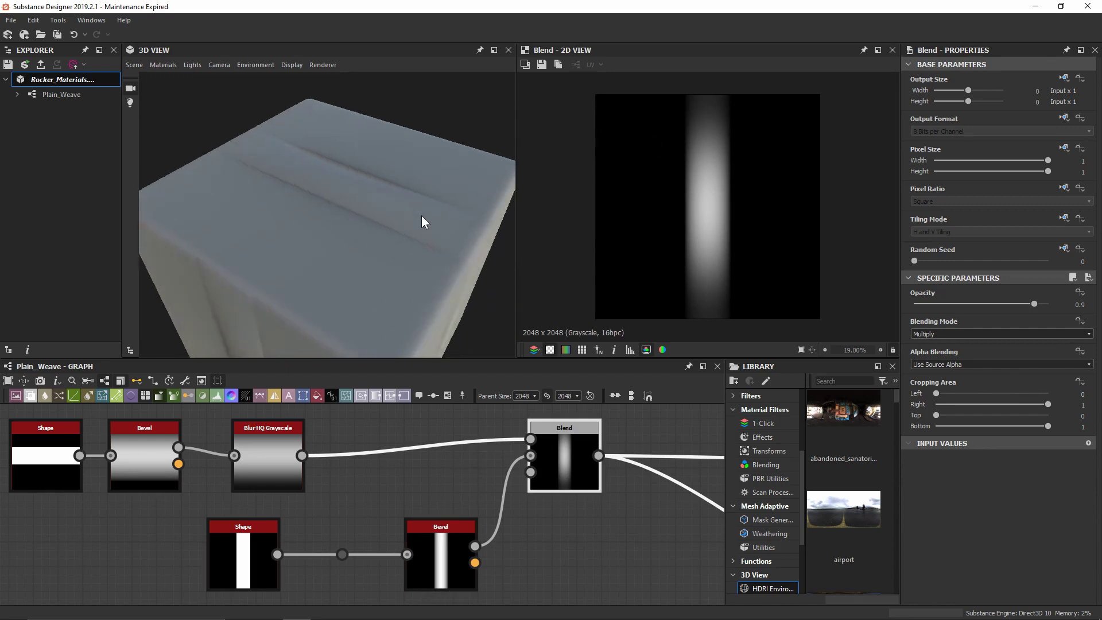
pyautogui.moveTo(423, 222); pyautogui.dragTo(383, 91)
pyautogui.scroll(3, 436, 222)
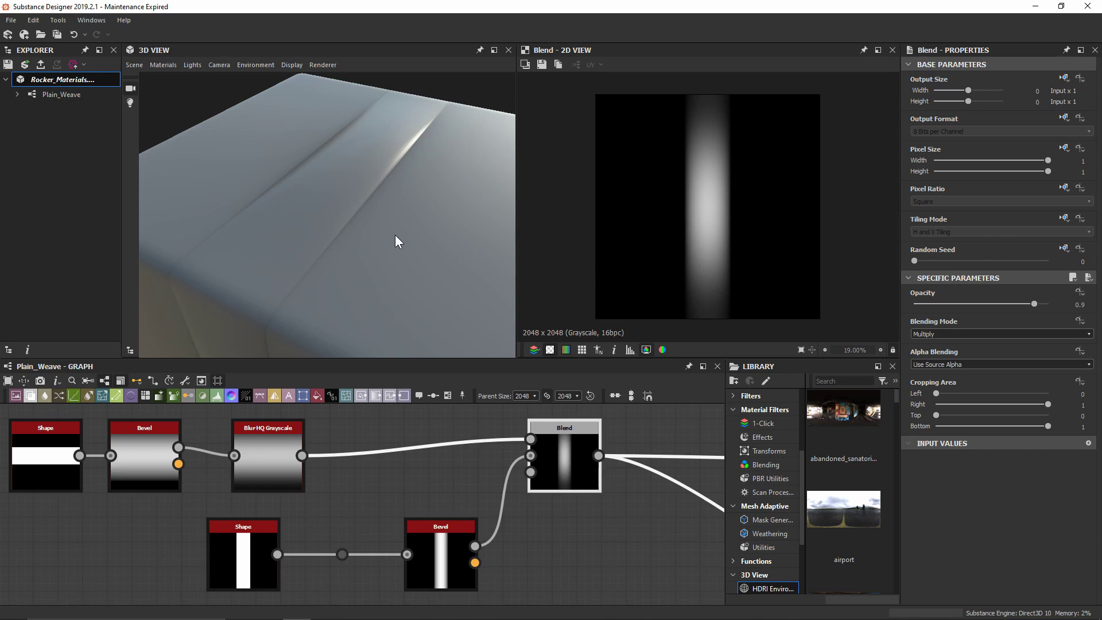
pyautogui.scroll(-10, 398, 235)
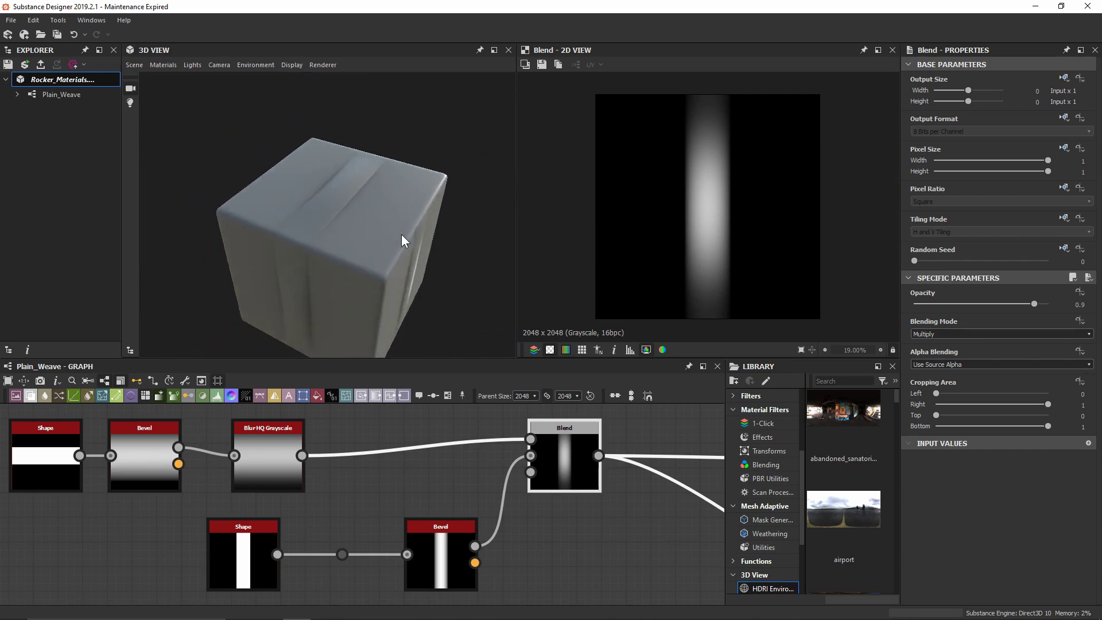
pyautogui.scroll(-5, 398, 237)
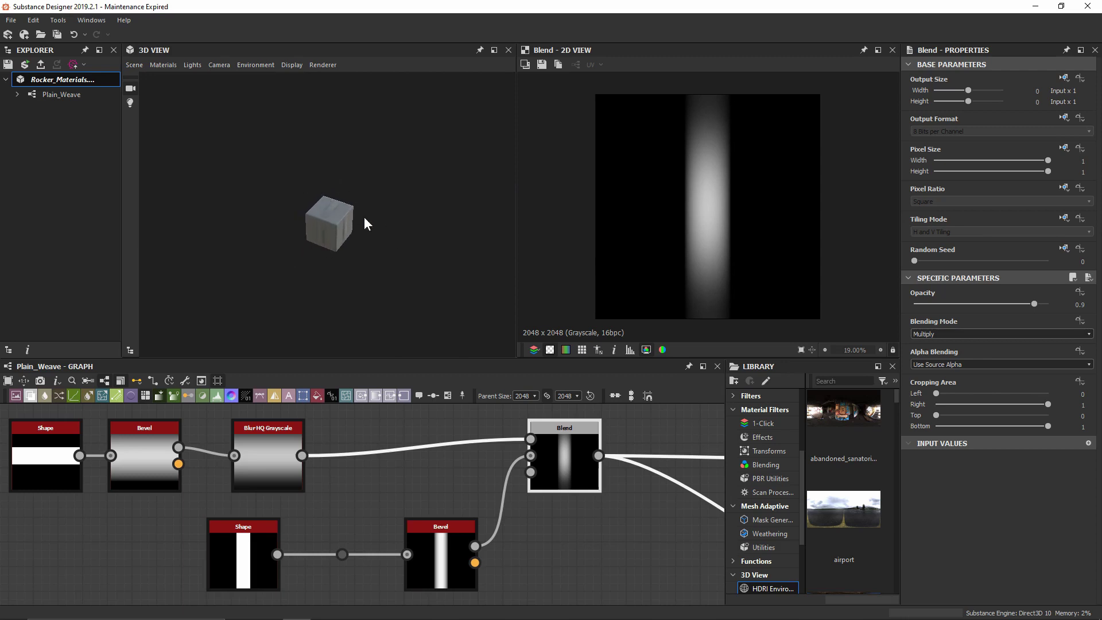
pyautogui.scroll(15, 364, 217)
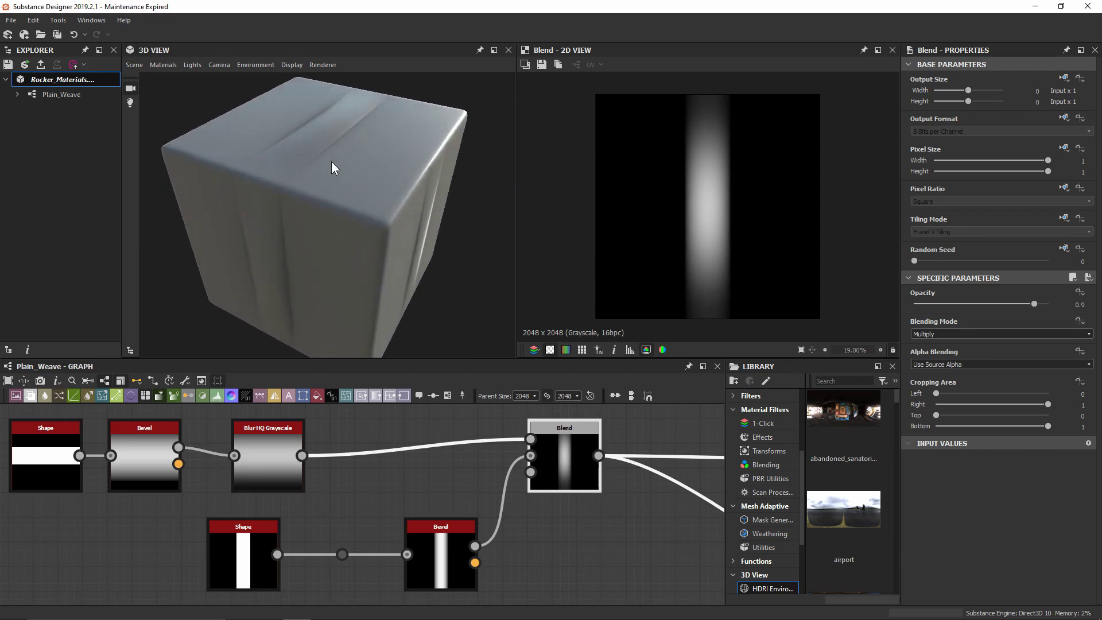
pyautogui.scroll(3, 367, 137)
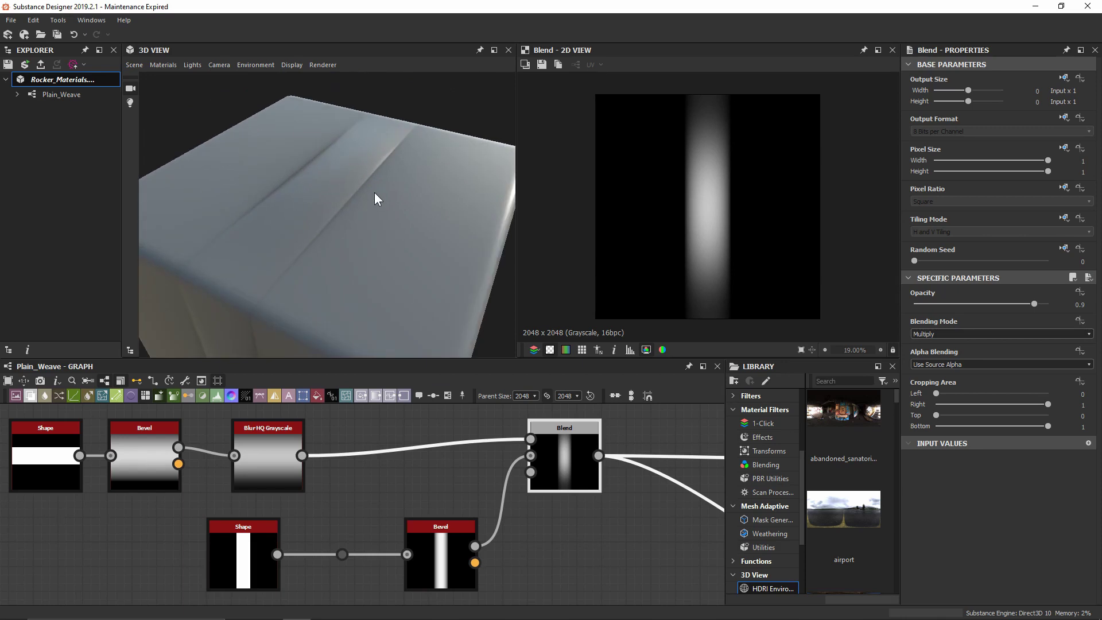
# Reconnect the plain Shape to the Blend Background and park the Bevel under the Blend.
pyautogui.moveTo(575, 439); pyautogui.dragTo(551, 439)
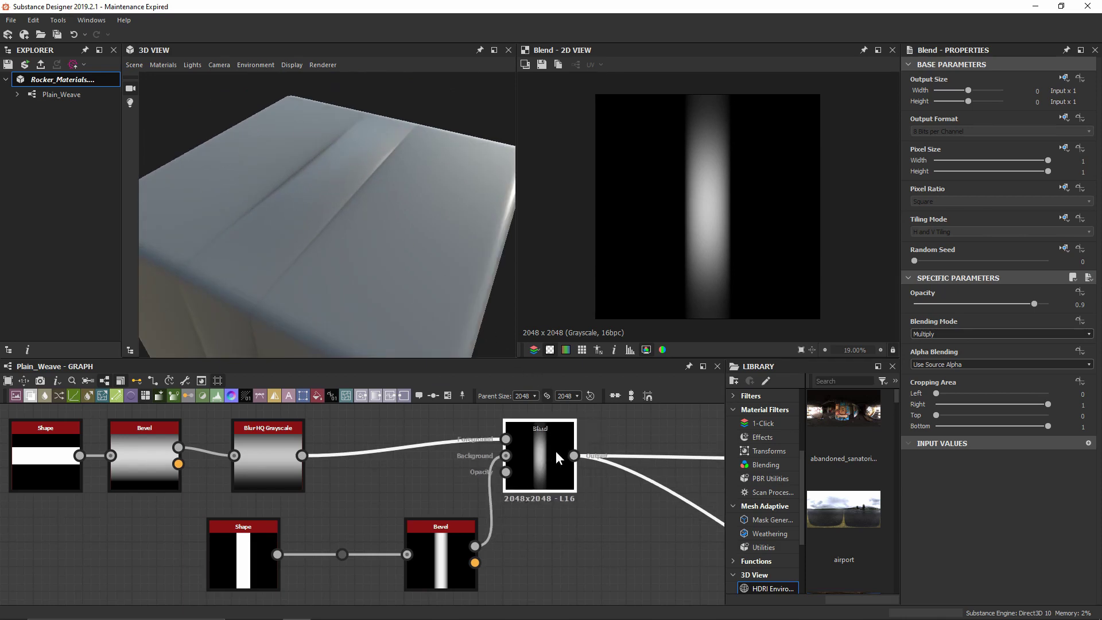
pyautogui.moveTo(350, 556)
pyautogui.mouseDown()
pyautogui.moveTo(359, 530)
pyautogui.moveTo(515, 460)
pyautogui.mouseUp()
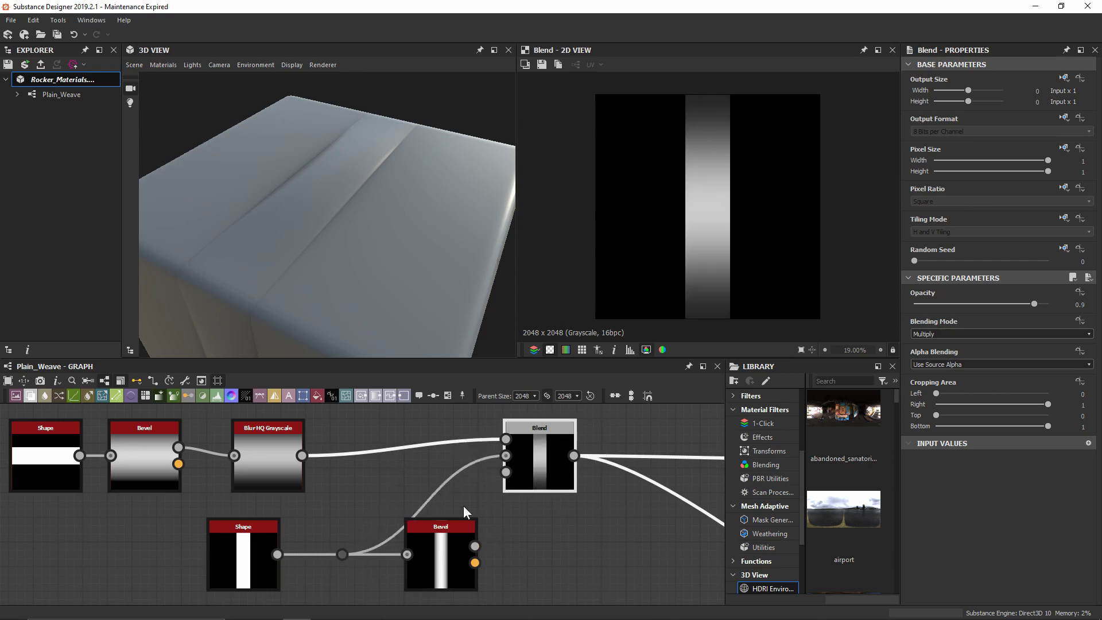
pyautogui.moveTo(442, 549); pyautogui.dragTo(565, 549)
pyautogui.moveTo(545, 481); pyautogui.dragTo(469, 470)
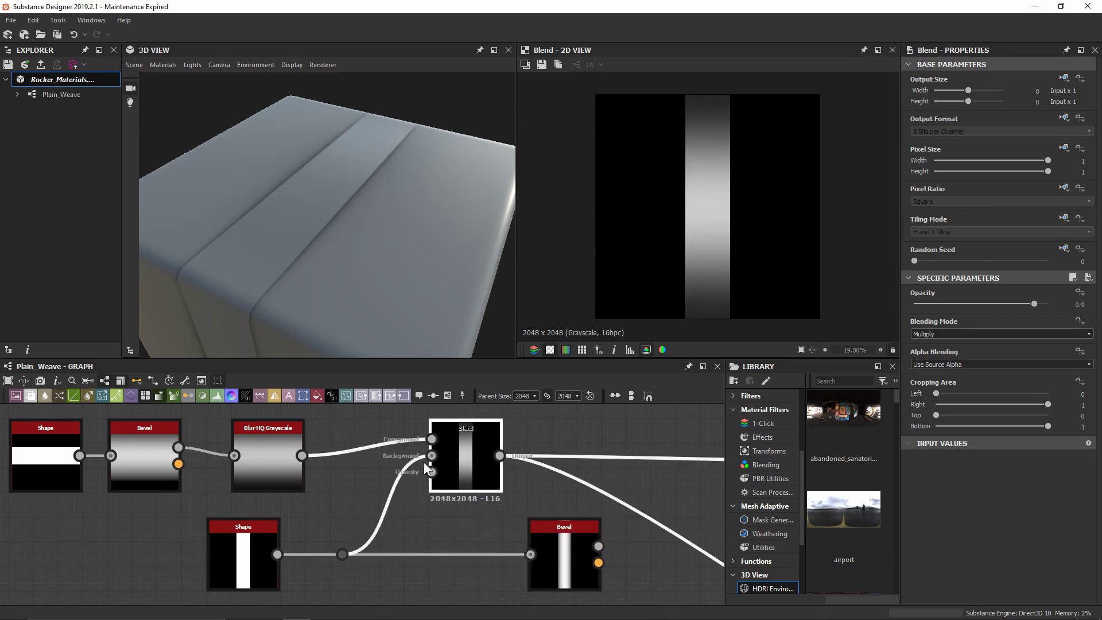
pyautogui.moveTo(424, 461); pyautogui.dragTo(454, 468, button='middle')
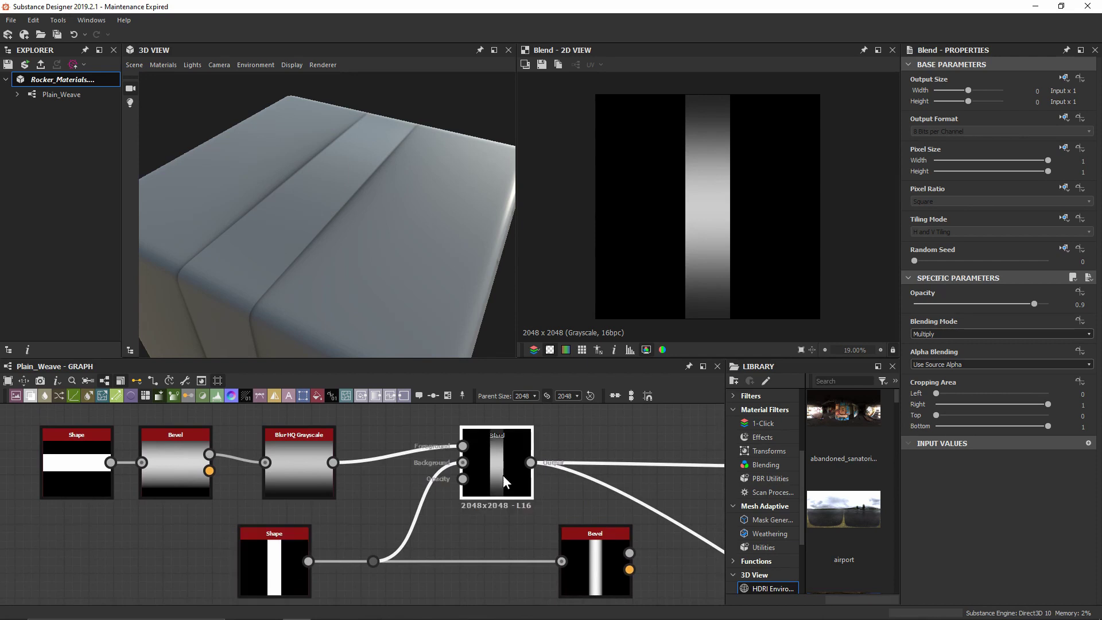
pyautogui.moveTo(567, 450); pyautogui.dragTo(552, 579, button='middle')
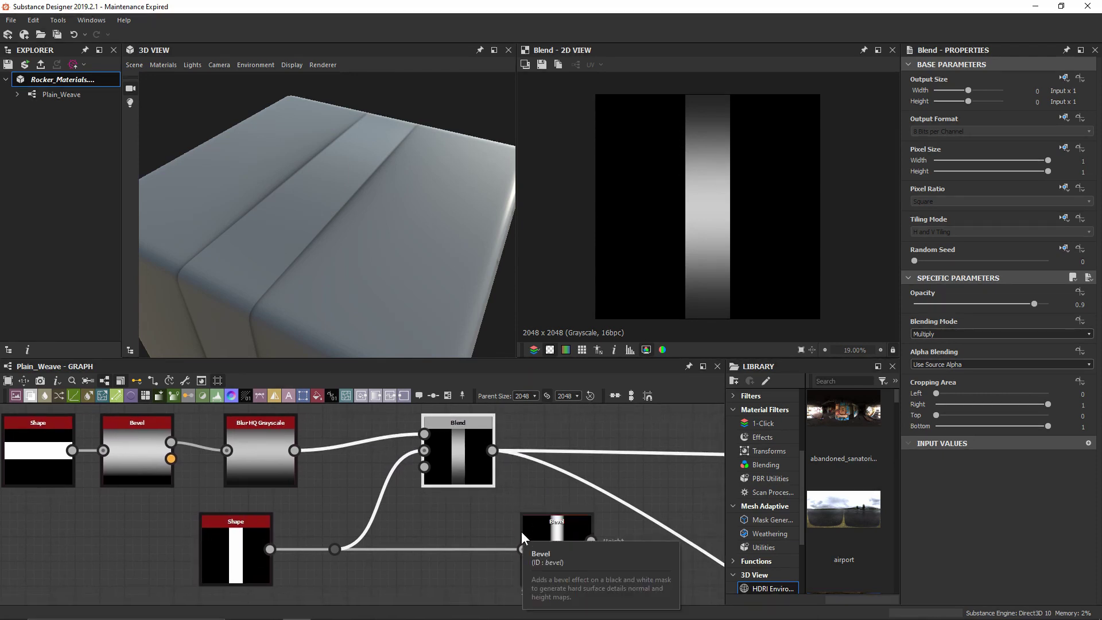
pyautogui.moveTo(551, 542); pyautogui.dragTo(455, 549)
pyautogui.click(455, 469)
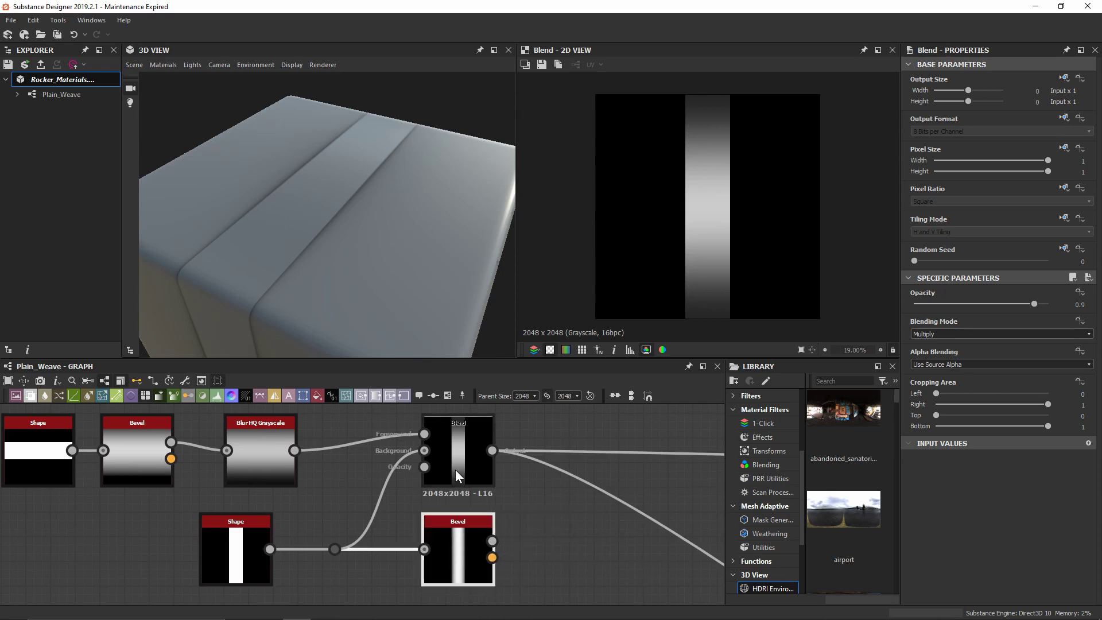
# Insert a second Blend after the first and feed the Bevel Height into its Foreground.
pyautogui.press('space')
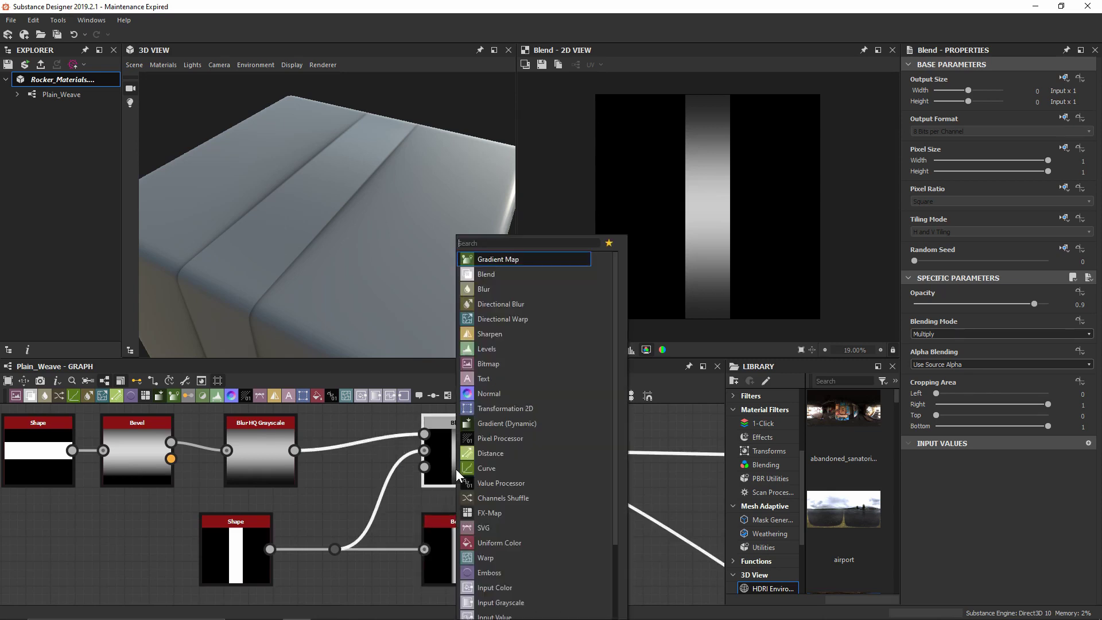
pyautogui.write('blend')
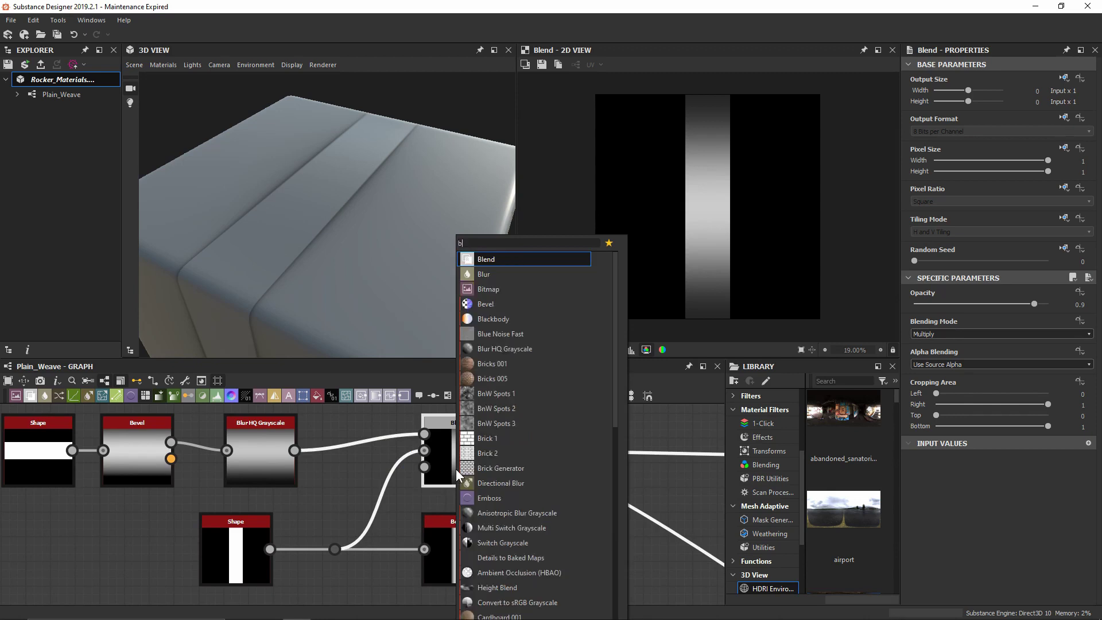
pyautogui.press('Return')
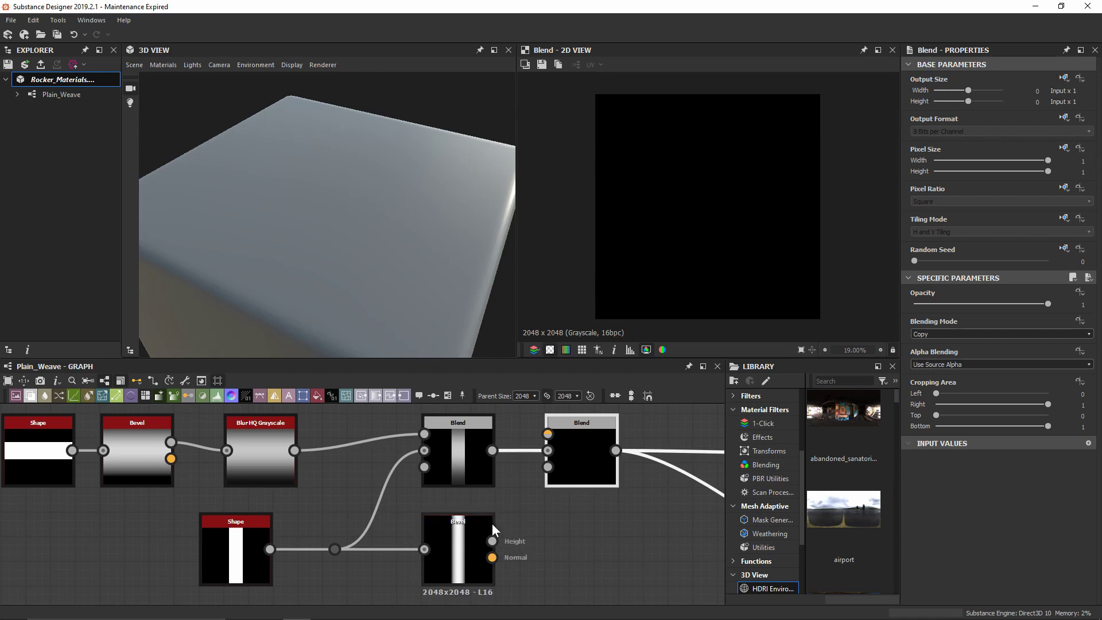
pyautogui.moveTo(493, 541); pyautogui.dragTo(539, 430)
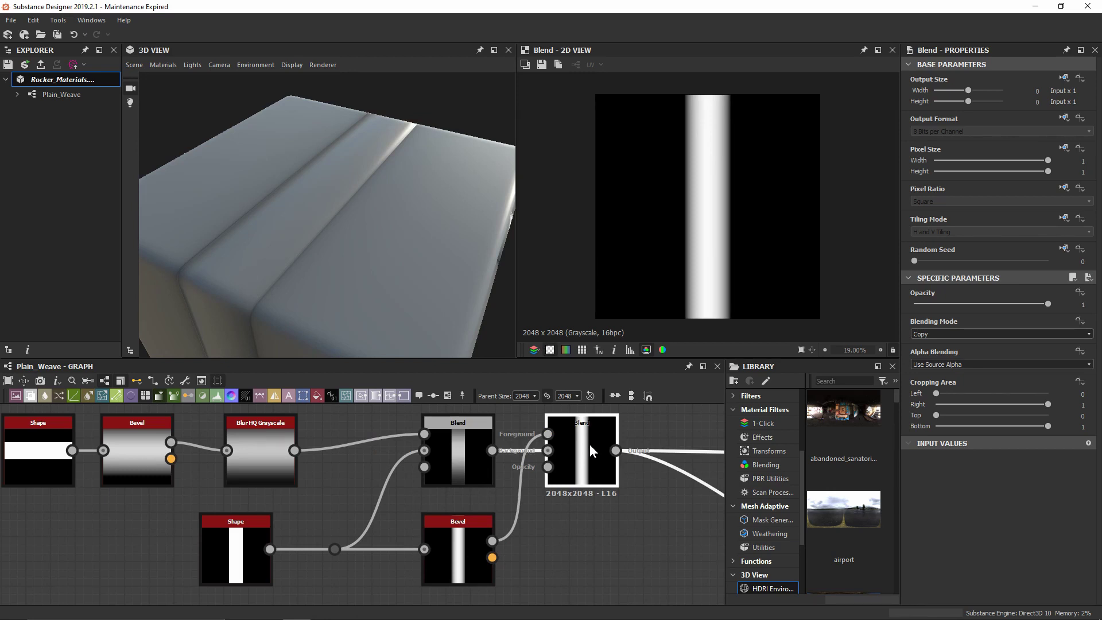
# Set the second Blend's mode to Soft Light and compare it with the first Blend's output.
pyautogui.click(982, 333)
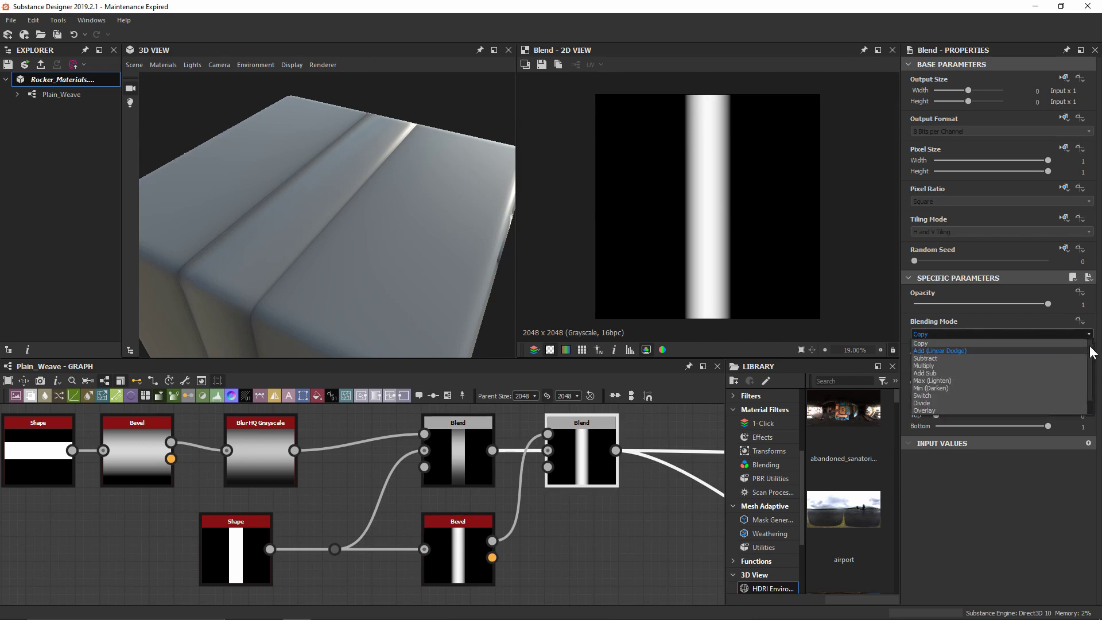
pyautogui.scroll(-1, 1068, 372)
pyautogui.click(960, 411)
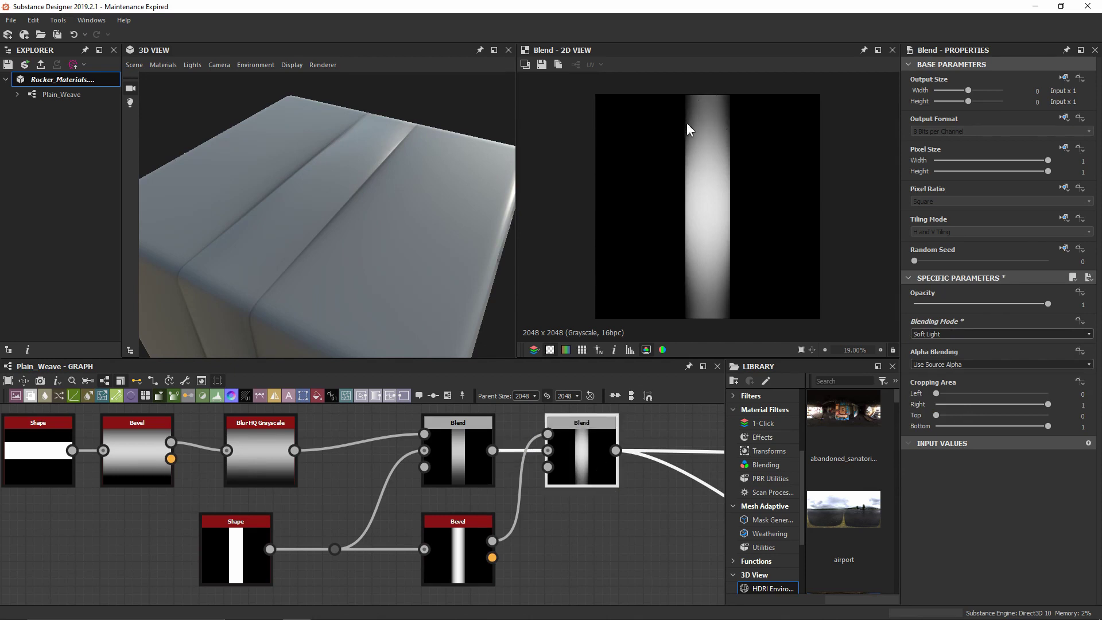
pyautogui.moveTo(342, 193); pyautogui.dragTo(360, 154)
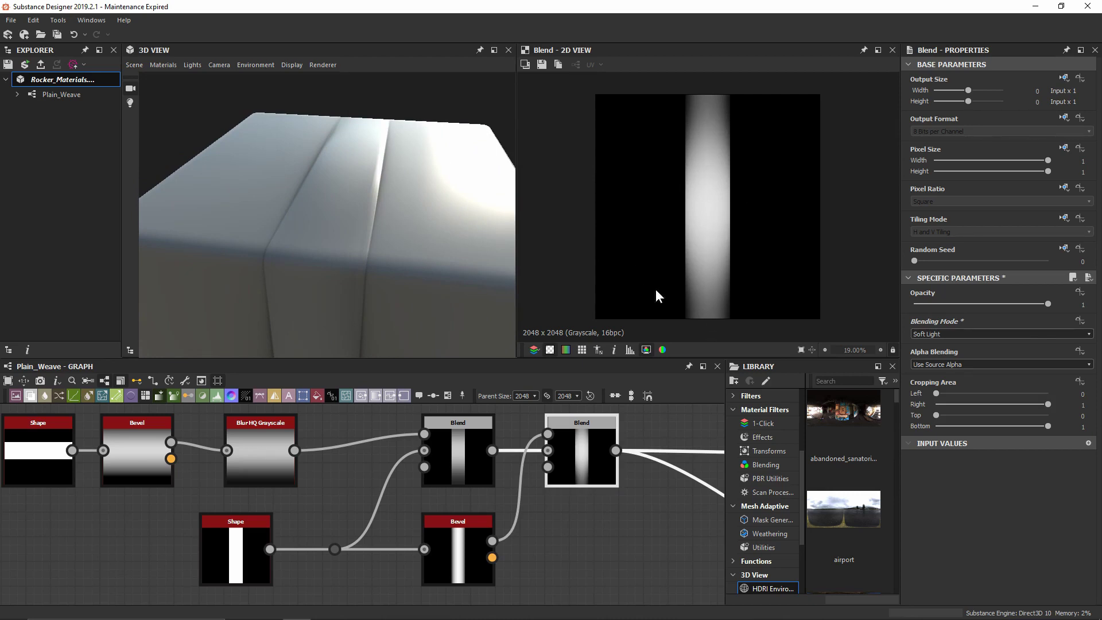
pyautogui.click(469, 460)
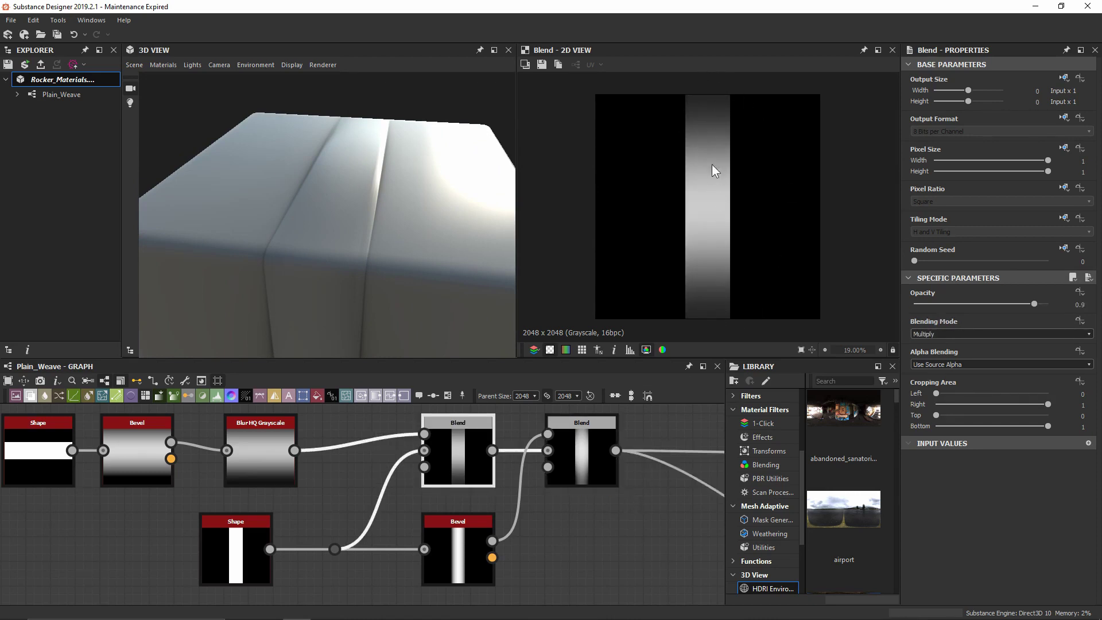
pyautogui.click(582, 459)
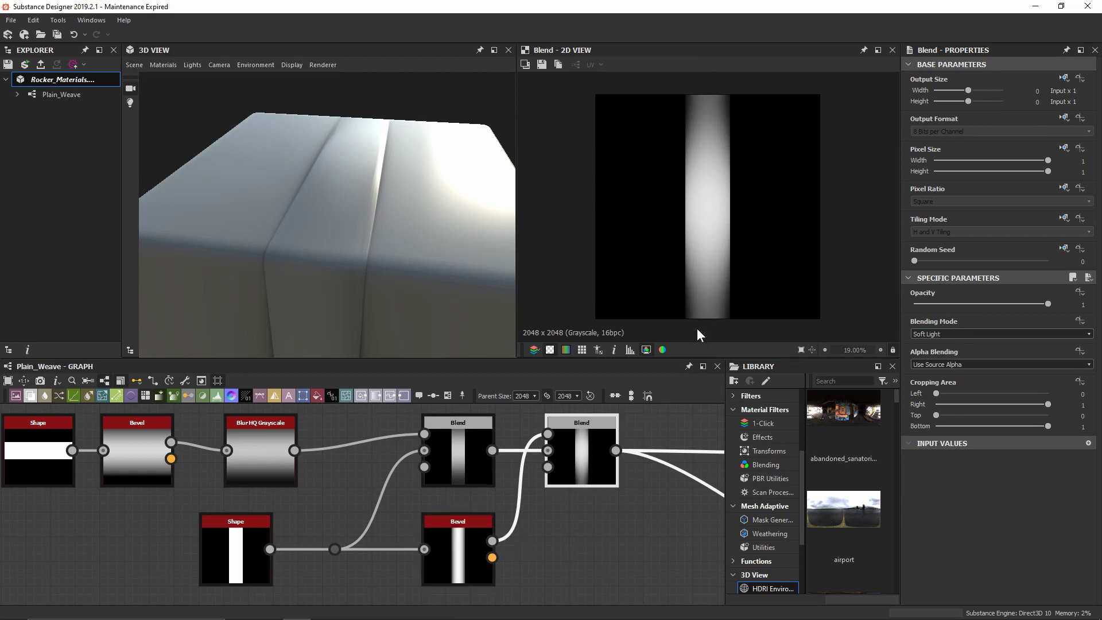
# Test widening the lower Shape node's Size X to about 0.54, then undo back to 0.2.
pyautogui.moveTo(487, 212); pyautogui.dragTo(384, 181)
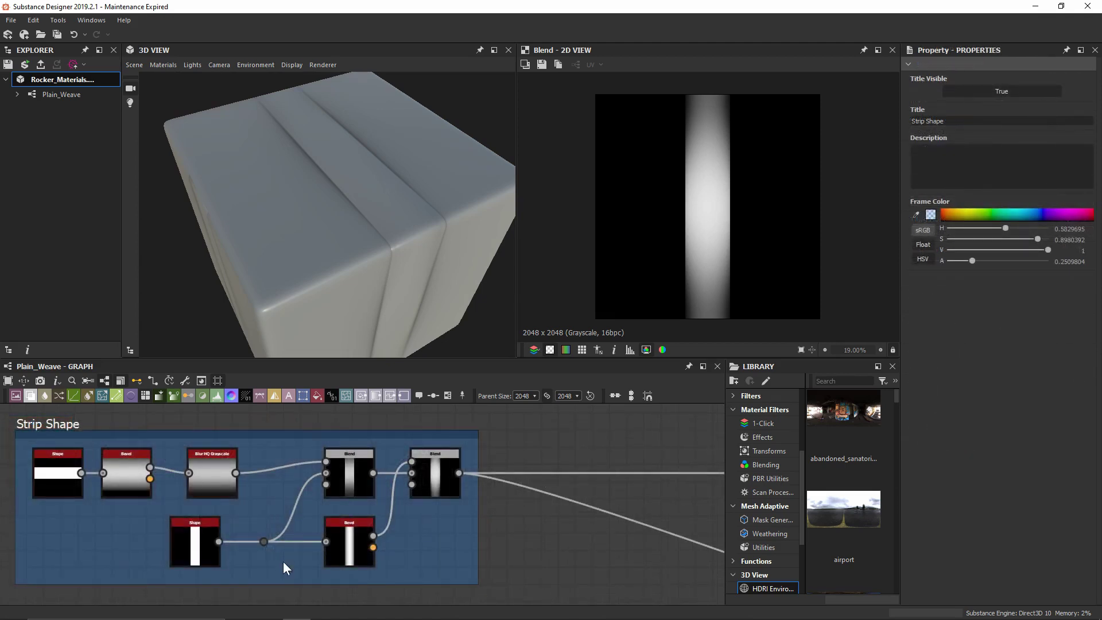
pyautogui.click(195, 557)
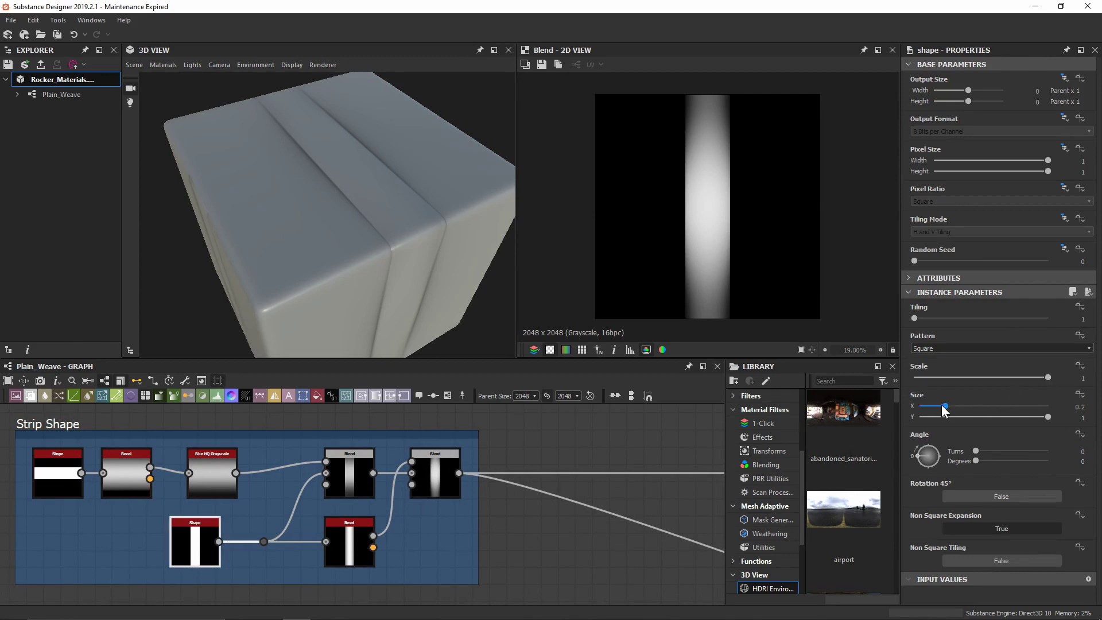
pyautogui.moveTo(942, 405); pyautogui.dragTo(989, 404)
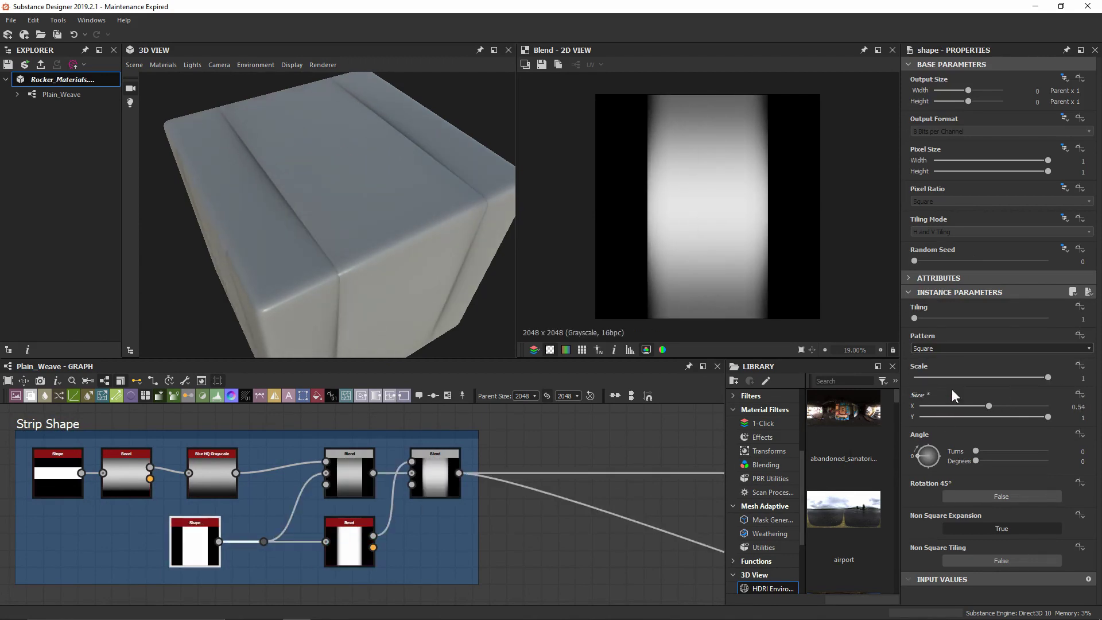
pyautogui.moveTo(402, 241); pyautogui.dragTo(385, 218)
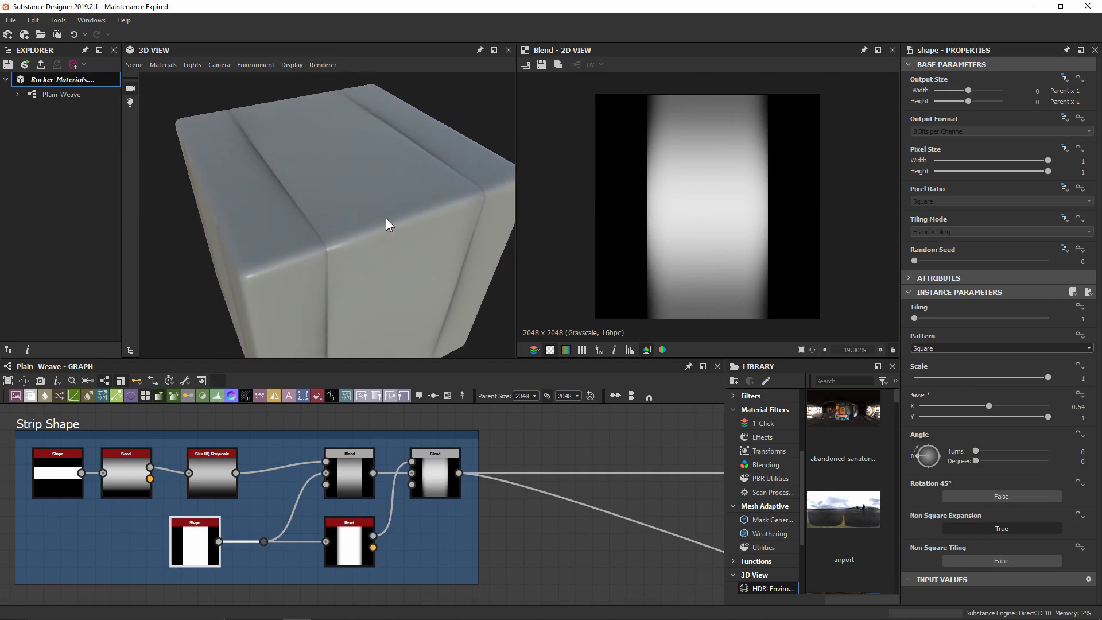
pyautogui.hotkey('ctrl', 'z')
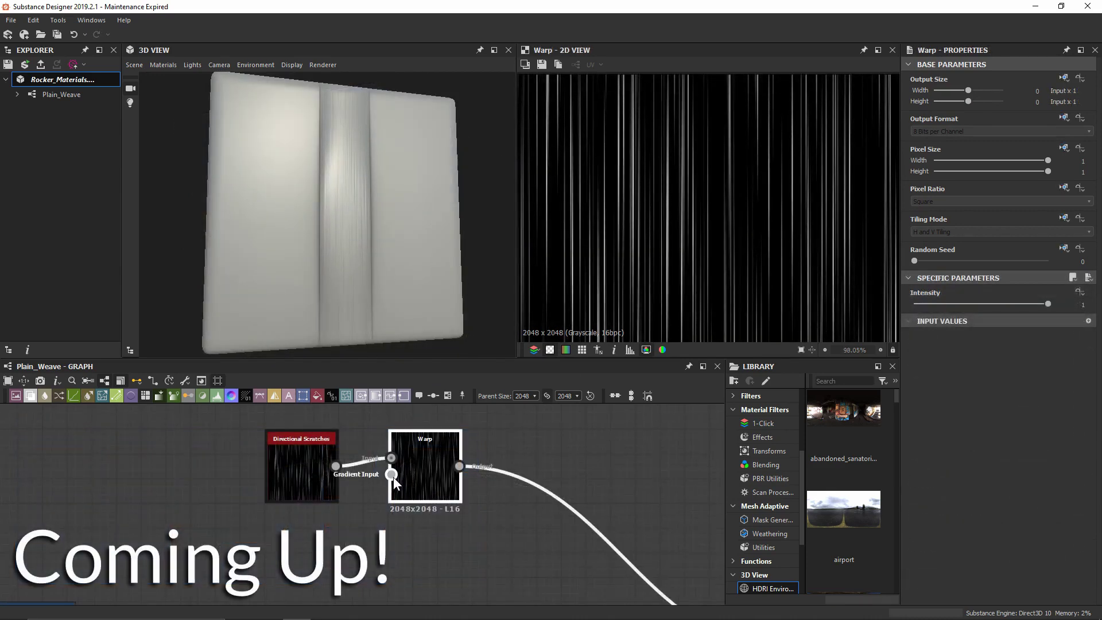
# Select the strip-building nodes, enter 'gauss', and pan toward the end of the chain.
pyautogui.moveTo(391, 474); pyautogui.dragTo(343, 539)
pyautogui.write('gauss')
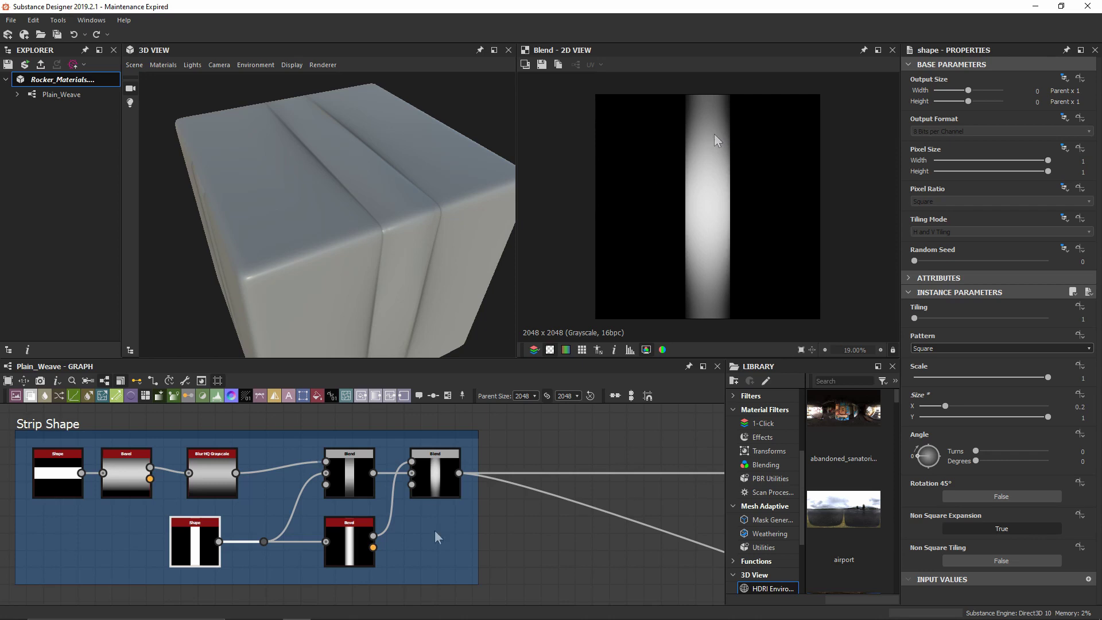
pyautogui.moveTo(648, 455); pyautogui.dragTo(325, 456, button='middle')
pyautogui.scroll(1, 325, 456)
# Insert a new Blend node after the second Blend and move it further right along the chain.
pyautogui.click(184, 469)
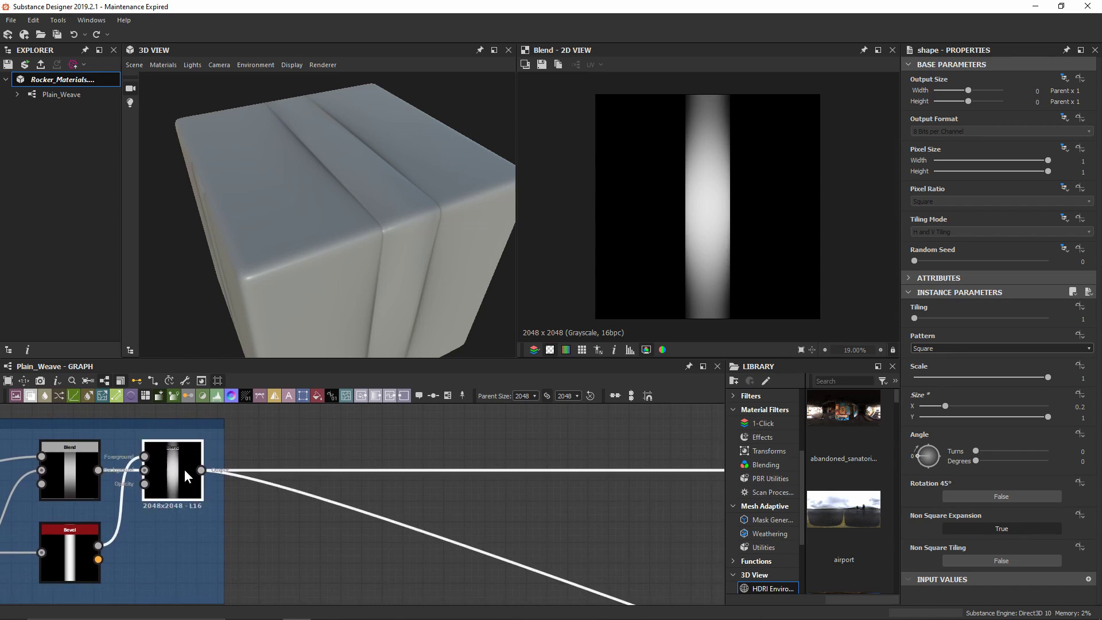
pyautogui.press('space')
pyautogui.write('b')
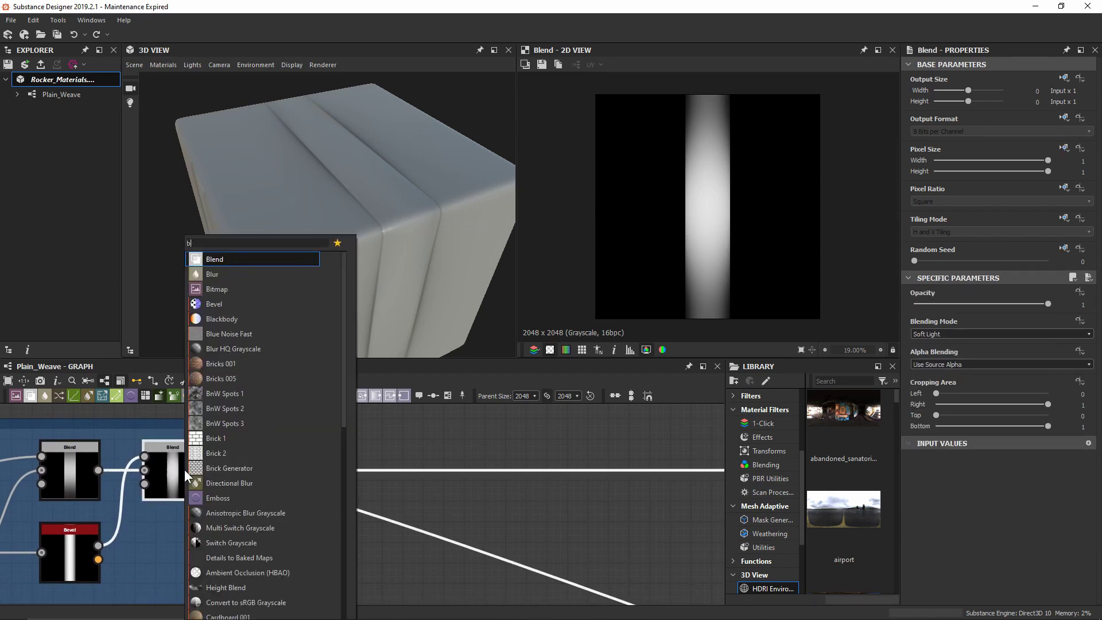
pyautogui.press('Return')
pyautogui.moveTo(282, 474); pyautogui.dragTo(641, 471)
pyautogui.moveTo(642, 472); pyautogui.dragTo(484, 528, button='middle')
pyautogui.scroll(-2, 483, 528)
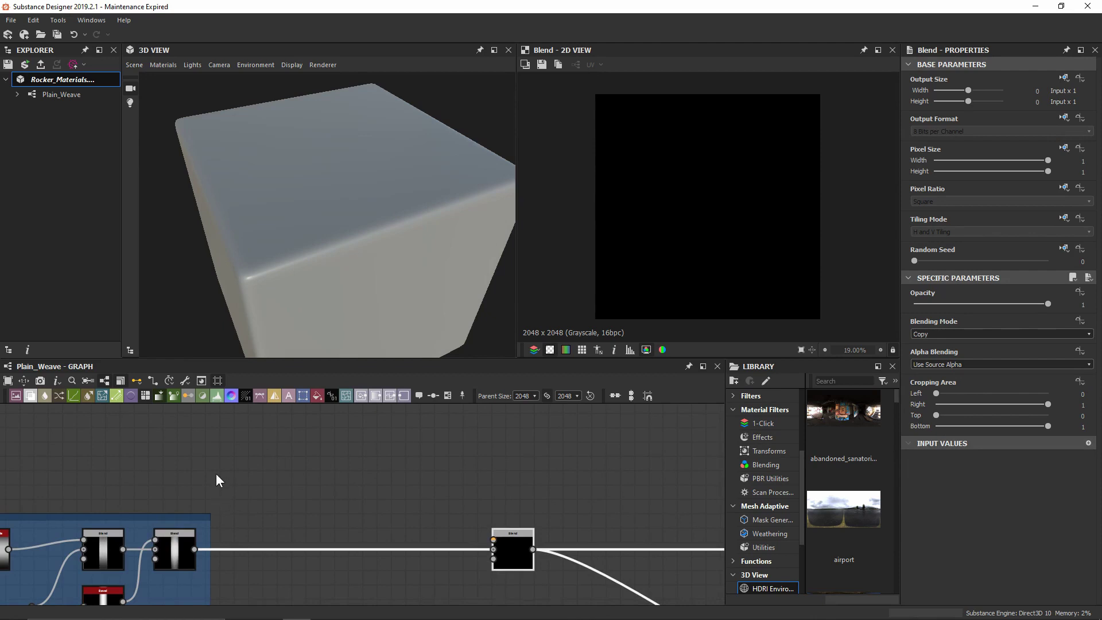
pyautogui.moveTo(514, 546); pyautogui.dragTo(642, 550)
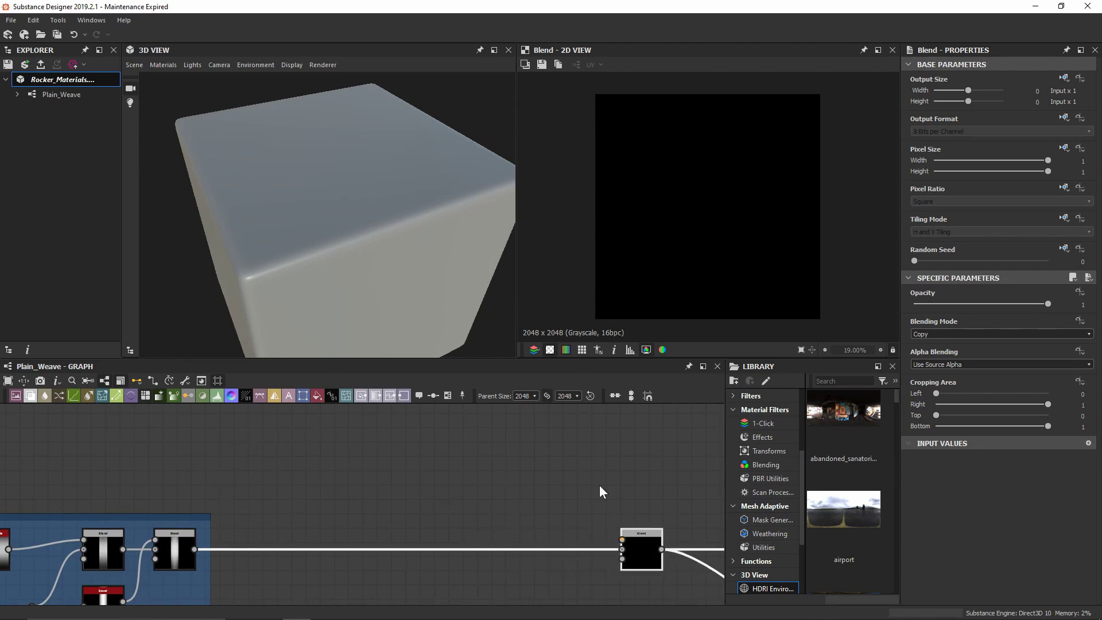
pyautogui.moveTo(501, 504); pyautogui.dragTo(461, 485, button='middle')
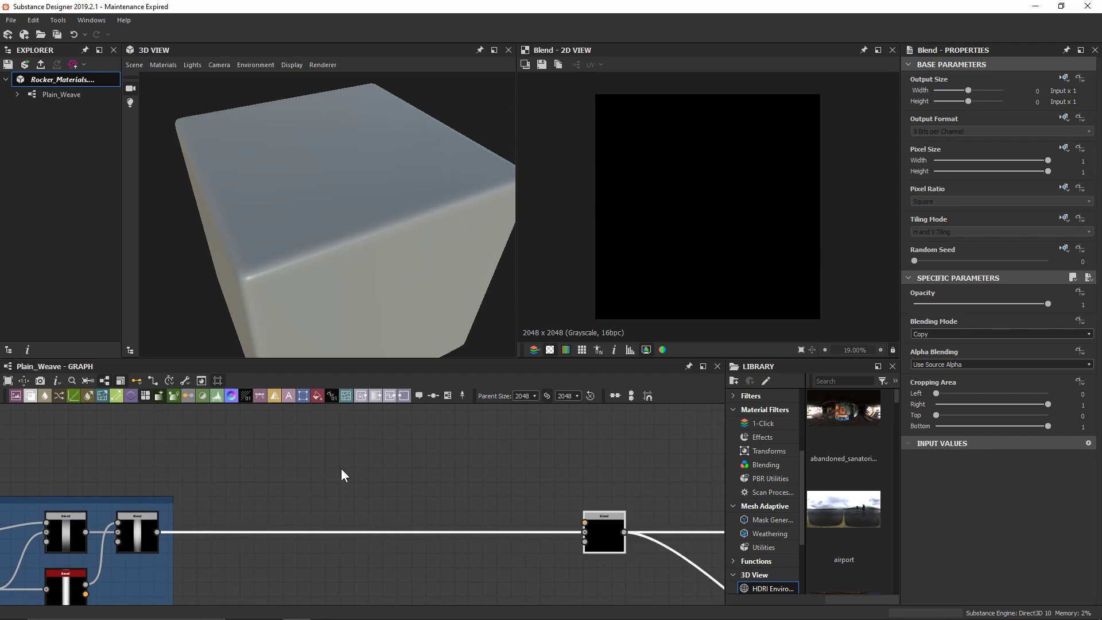
pyautogui.click(312, 466)
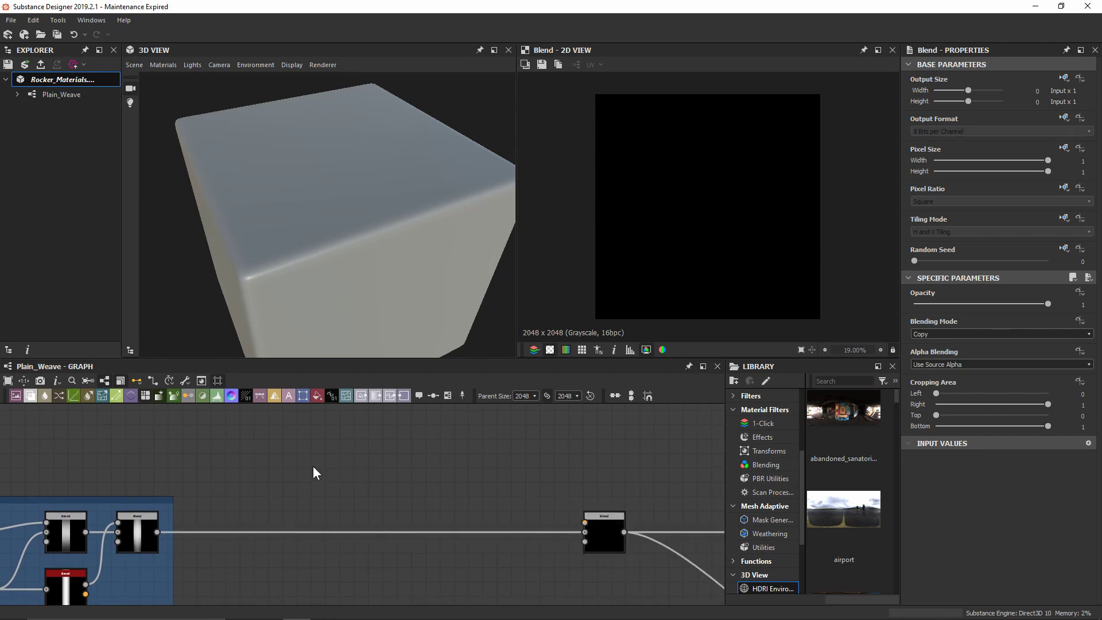
# Add a Directional Scratches node and connect it into the new Blend.
pyautogui.press('space')
pyautogui.write('directiona')
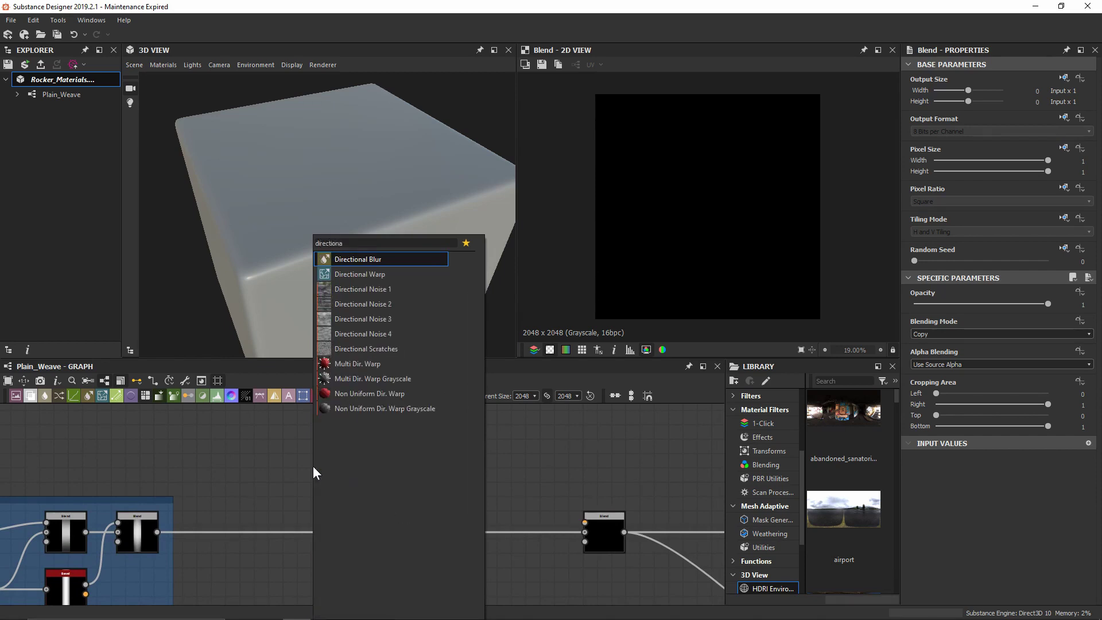
pyautogui.press('Down')
pyautogui.press('Down')
pyautogui.press('Down')
pyautogui.press('Down')
pyautogui.press('Down')
pyautogui.press('Down')
pyautogui.press('Return')
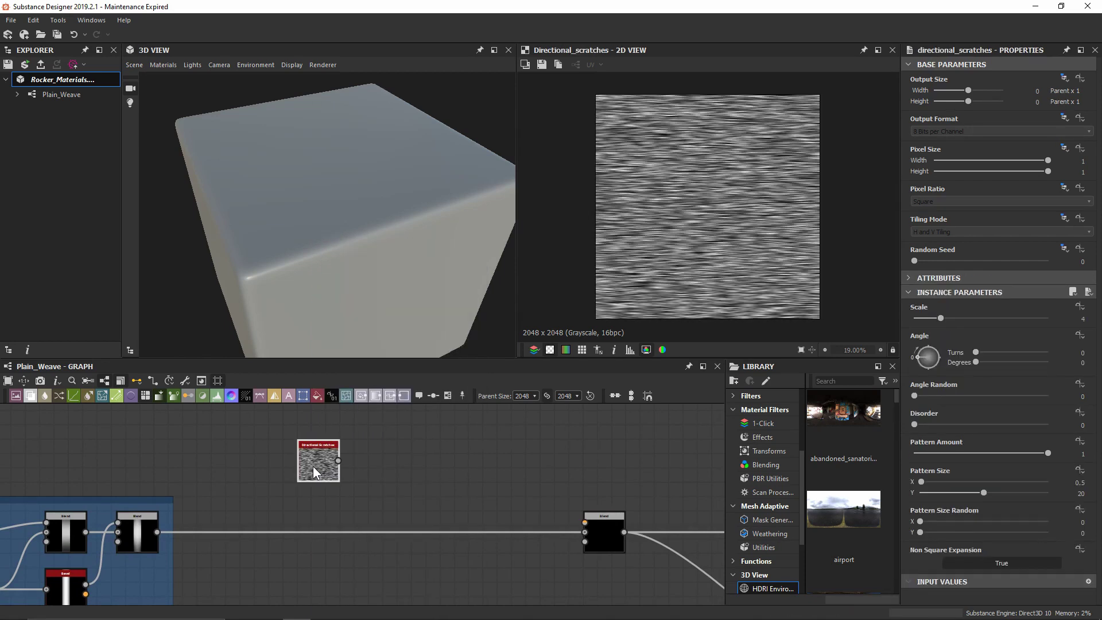
pyautogui.moveTo(338, 460); pyautogui.dragTo(585, 522)
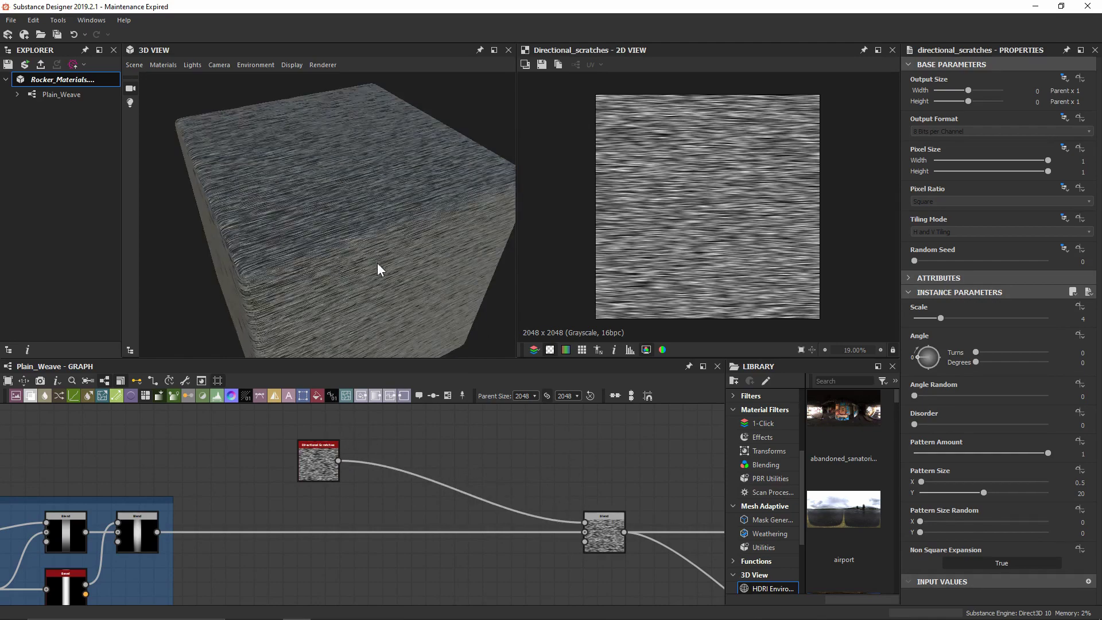
pyautogui.moveTo(377, 263); pyautogui.dragTo(368, 160)
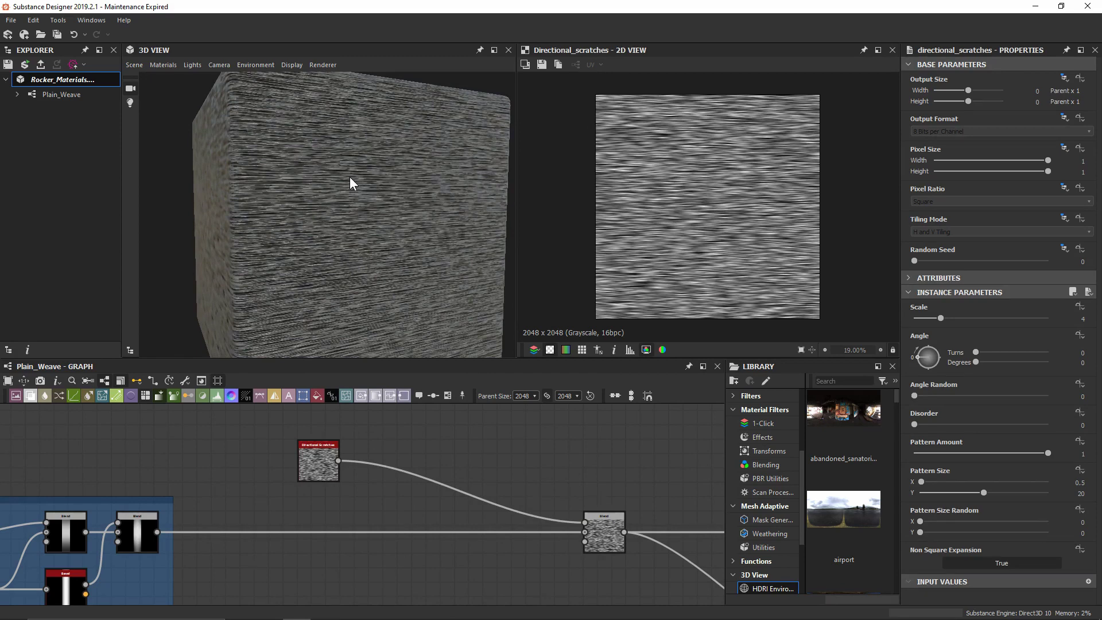
pyautogui.click(610, 527)
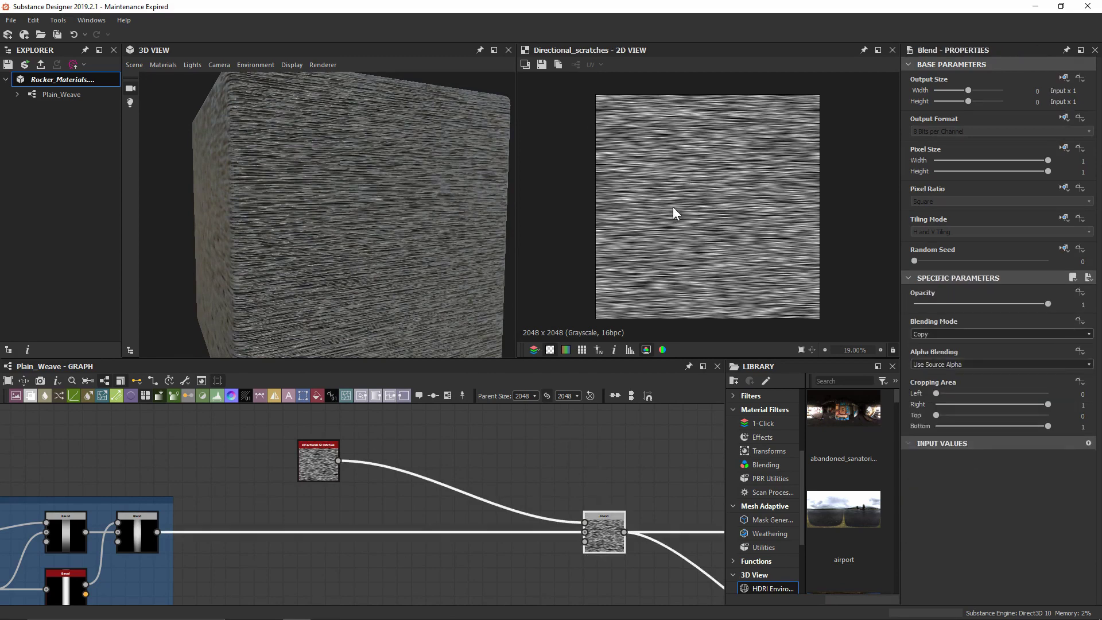
pyautogui.scroll(3, 672, 206)
pyautogui.scroll(3, 672, 210)
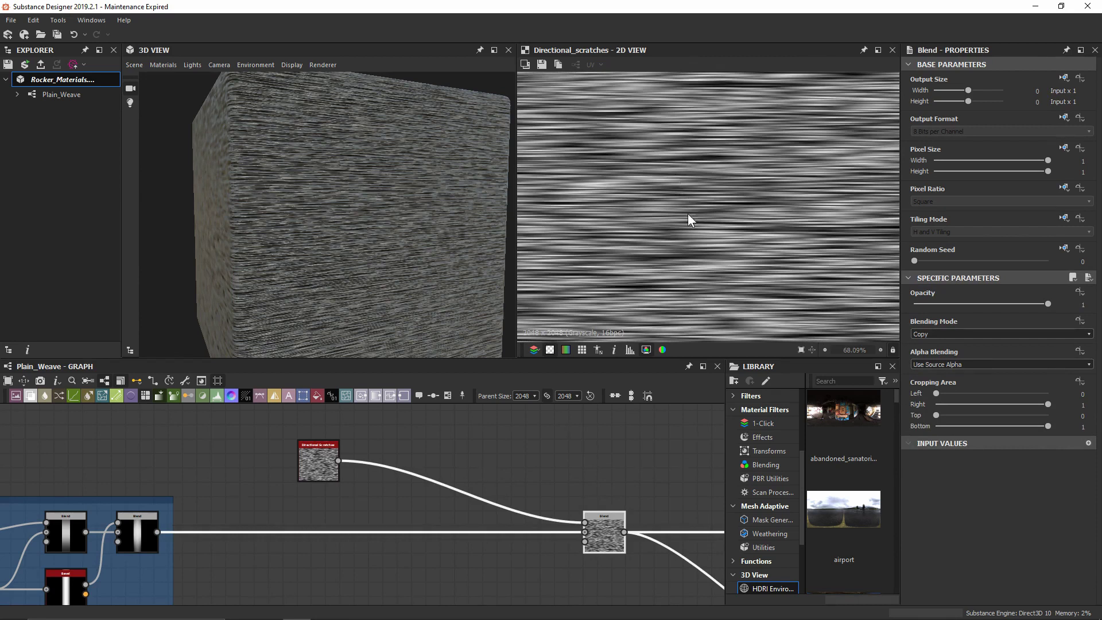
# Set the new Blend's blending mode to Subtract and preview its output.
pyautogui.click(945, 334)
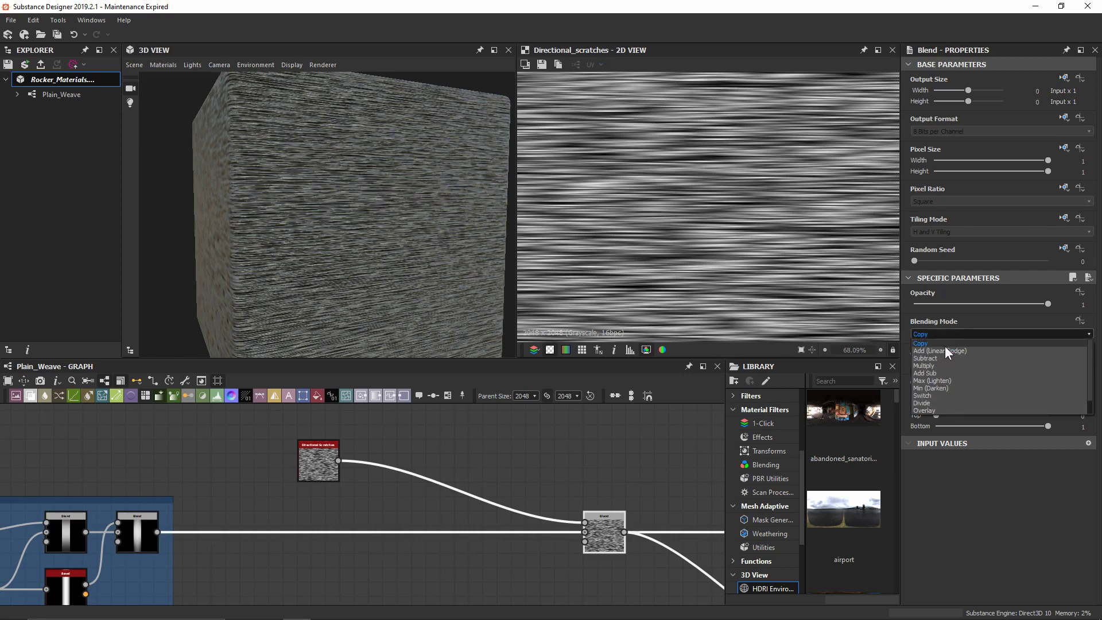
pyautogui.click(945, 359)
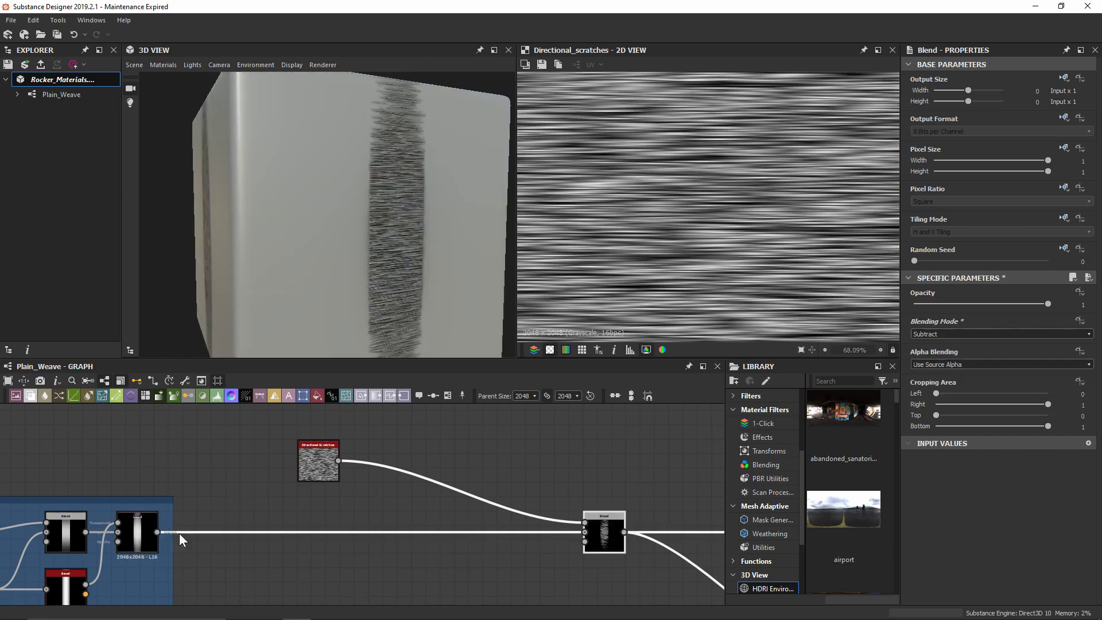
pyautogui.doubleClick(612, 537)
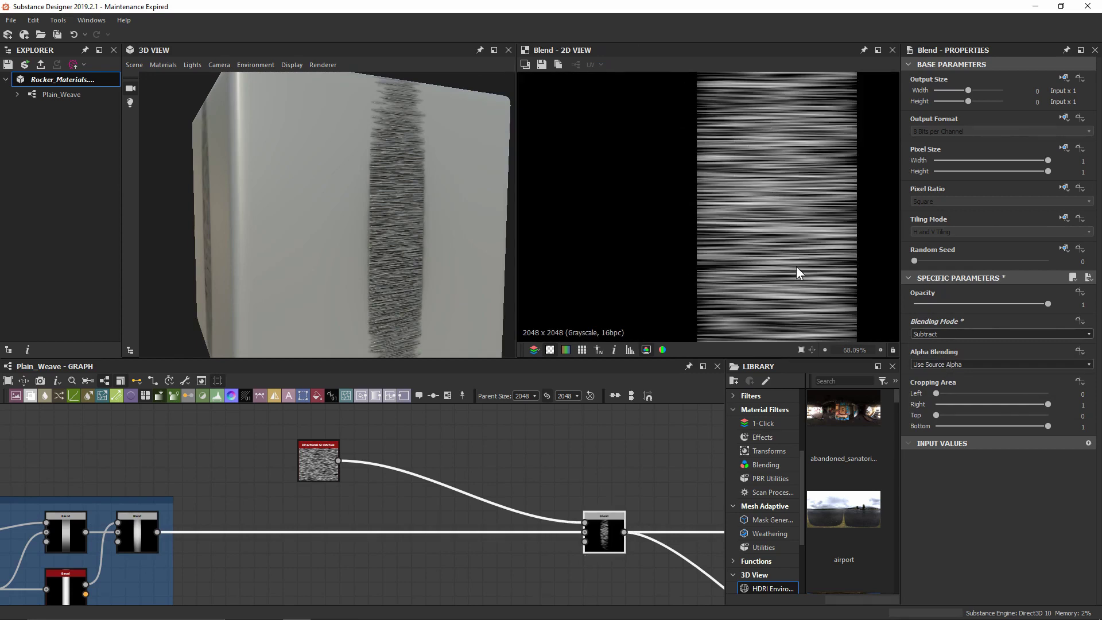
pyautogui.scroll(-4, 796, 266)
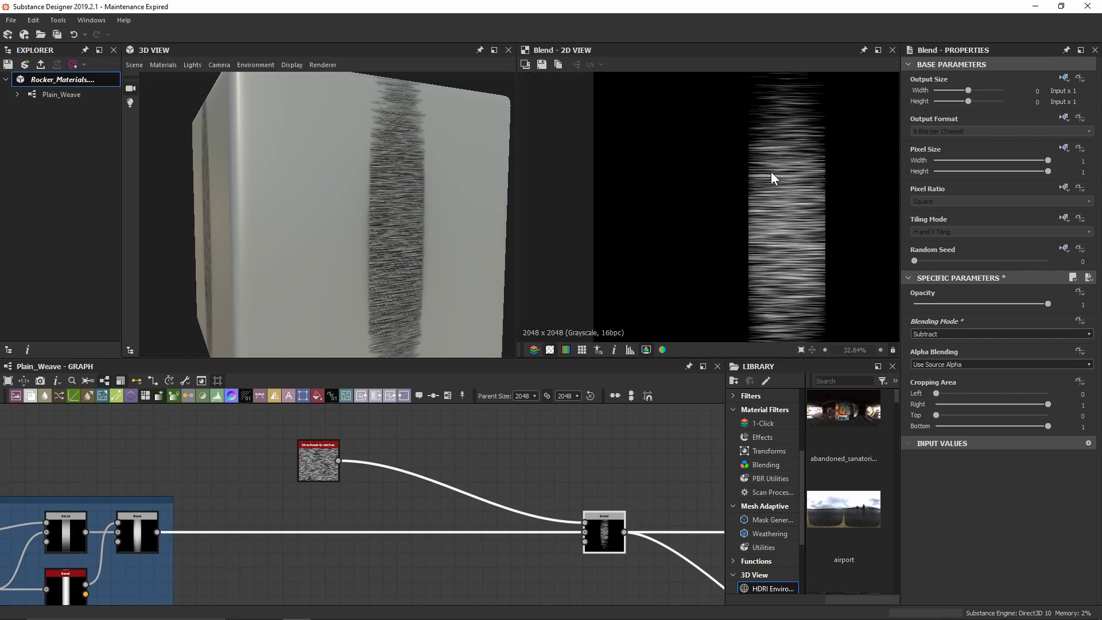
# Rotate the Directional Scratches to 90° so they run vertically.
pyautogui.click(312, 452)
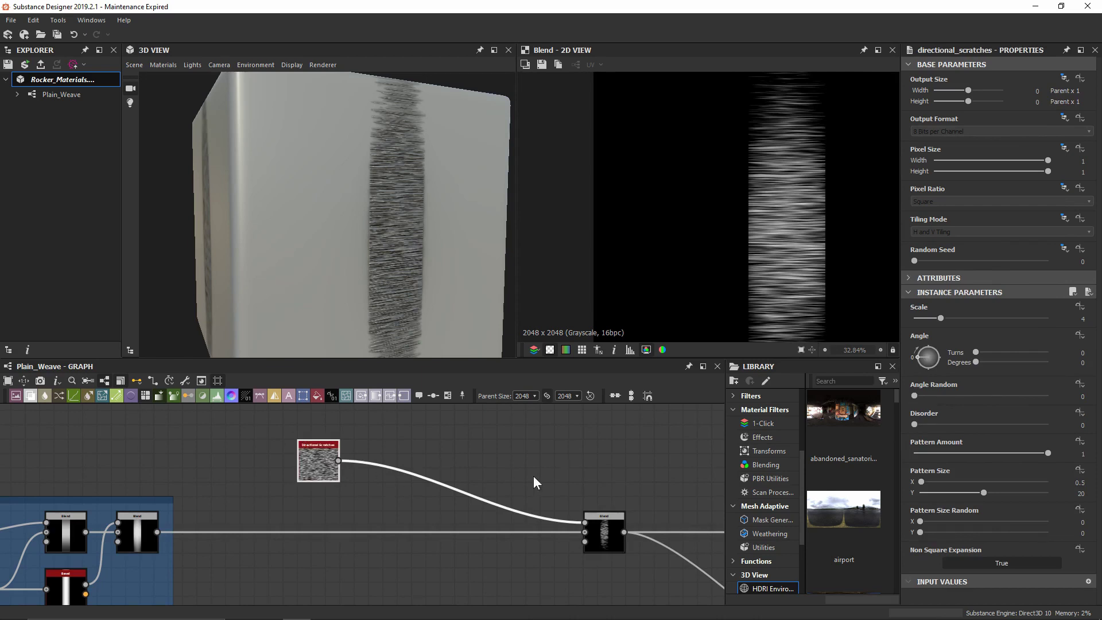
pyautogui.click(977, 363)
pyautogui.write('90')
pyautogui.press('Return')
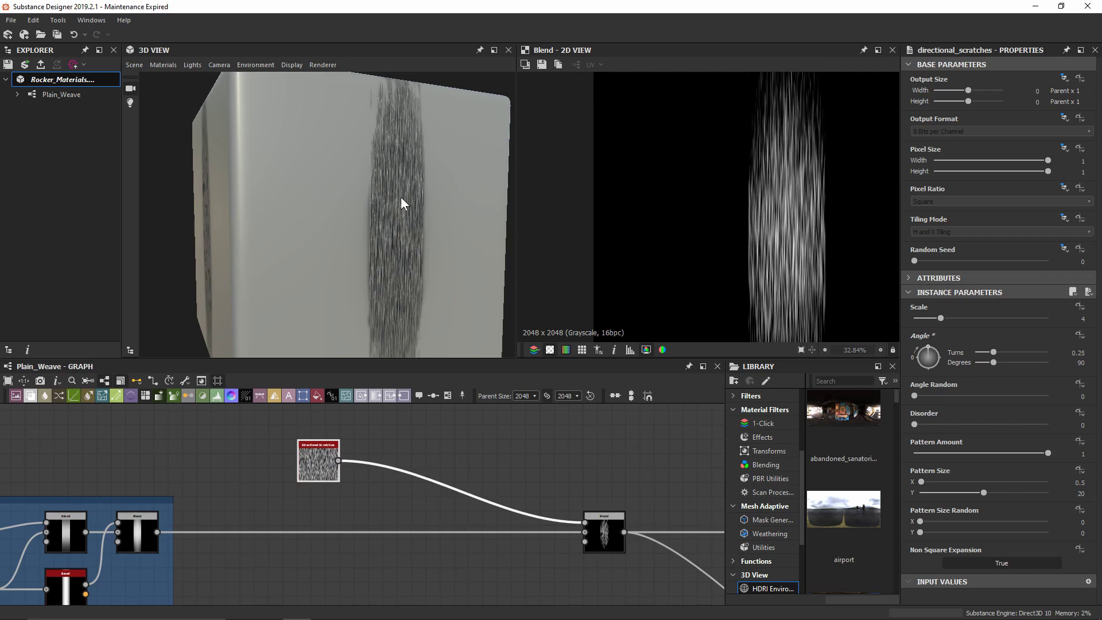
pyautogui.moveTo(419, 180)
pyautogui.mouseDown()
pyautogui.moveTo(414, 228)
pyautogui.moveTo(404, 175)
pyautogui.mouseUp()
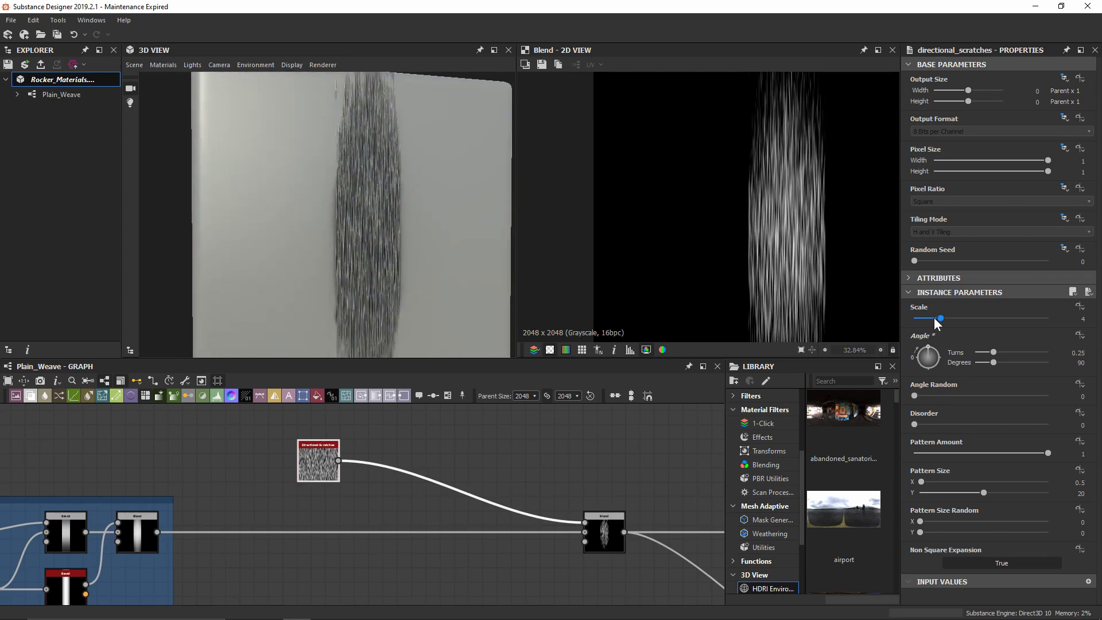
# Give the scratches Scale 2, Pattern Amount 0.2 and Pattern Size X 0.1.
pyautogui.moveTo(934, 318); pyautogui.dragTo(924, 318)
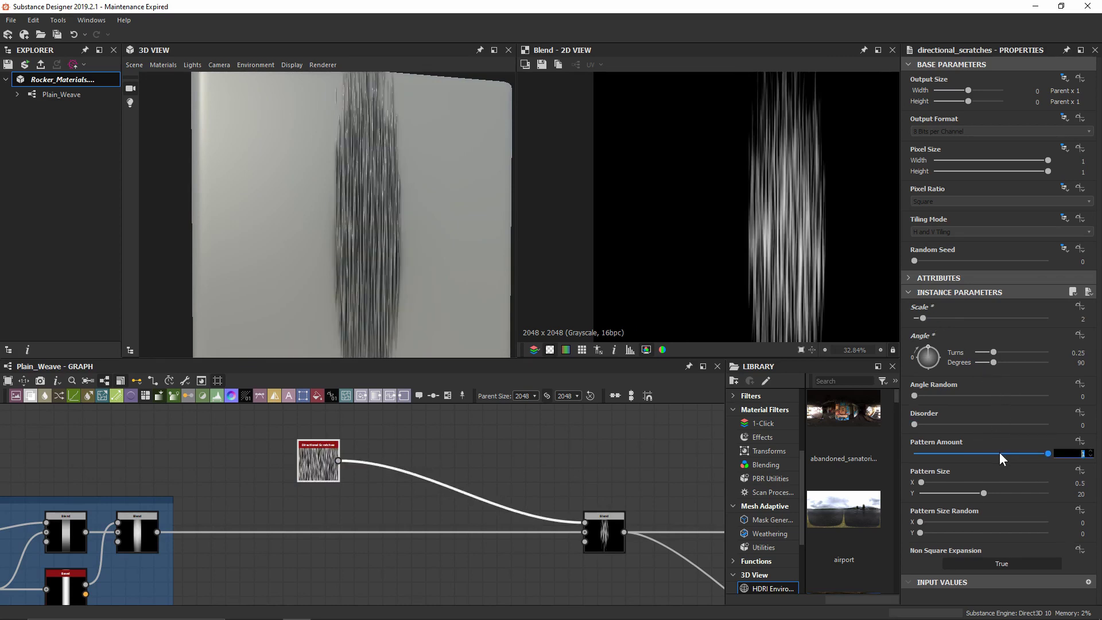
pyautogui.write('0.2')
pyautogui.press('Return')
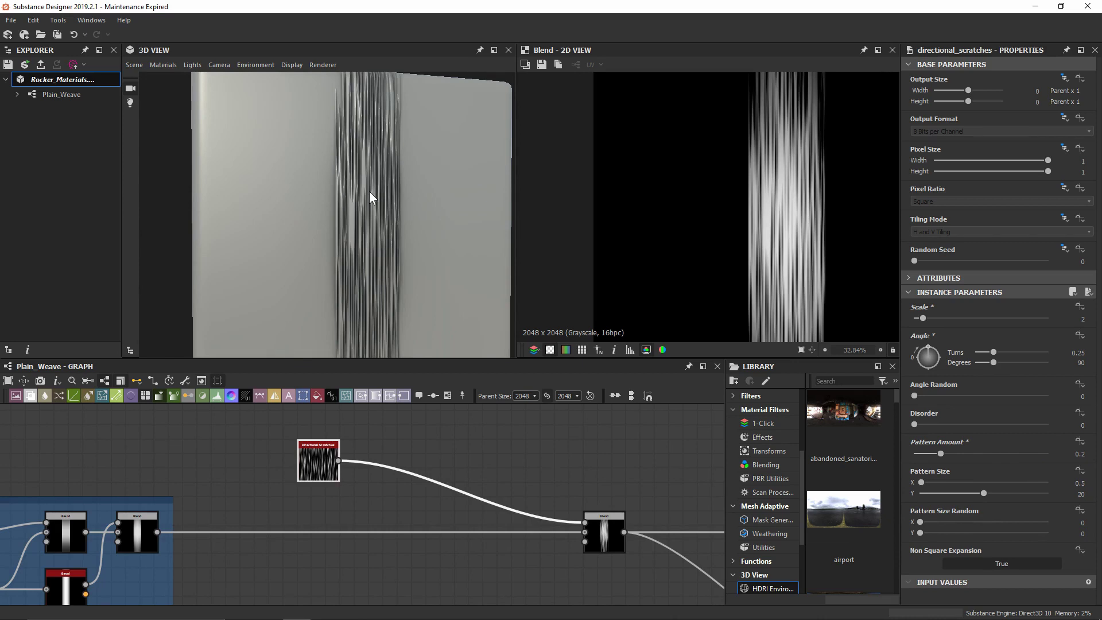
pyautogui.doubleClick(930, 482)
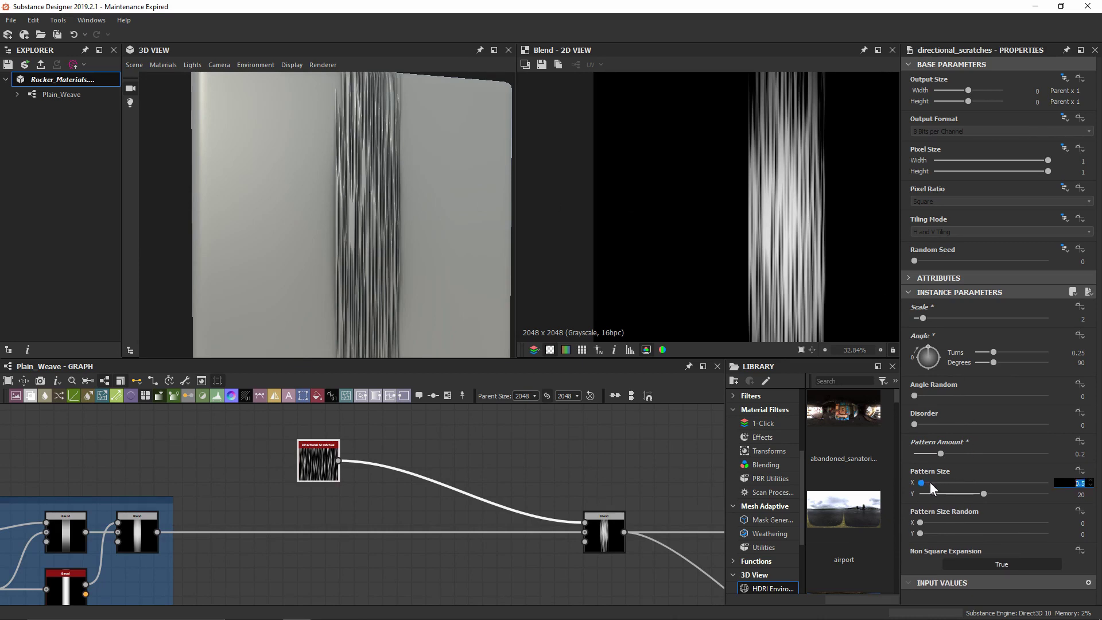
pyautogui.write('0.1')
pyautogui.press('Return')
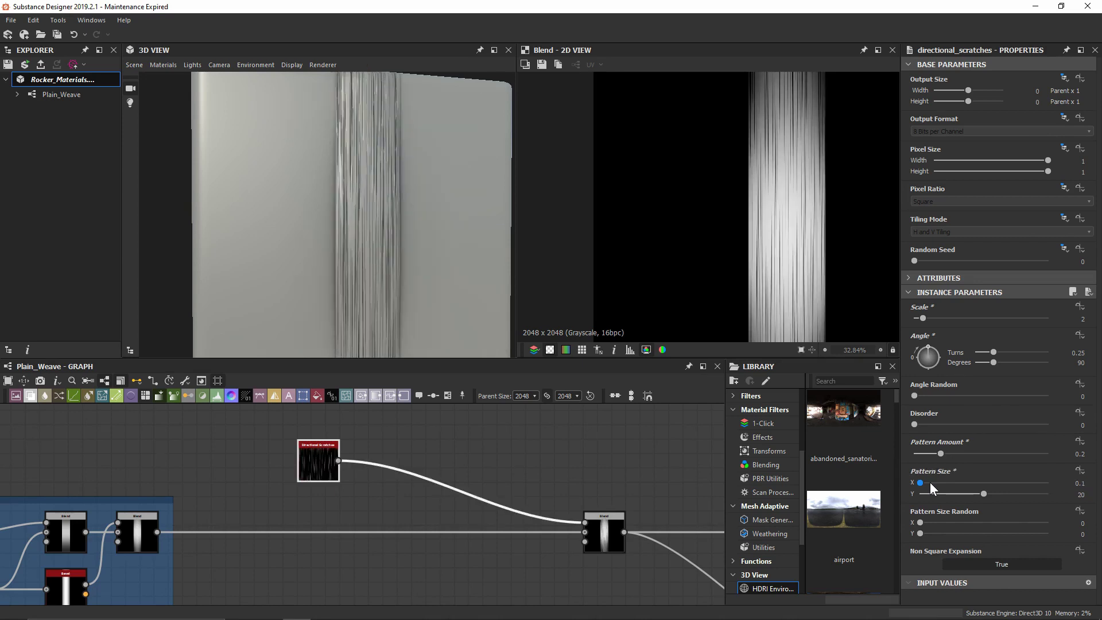
pyautogui.click(605, 532)
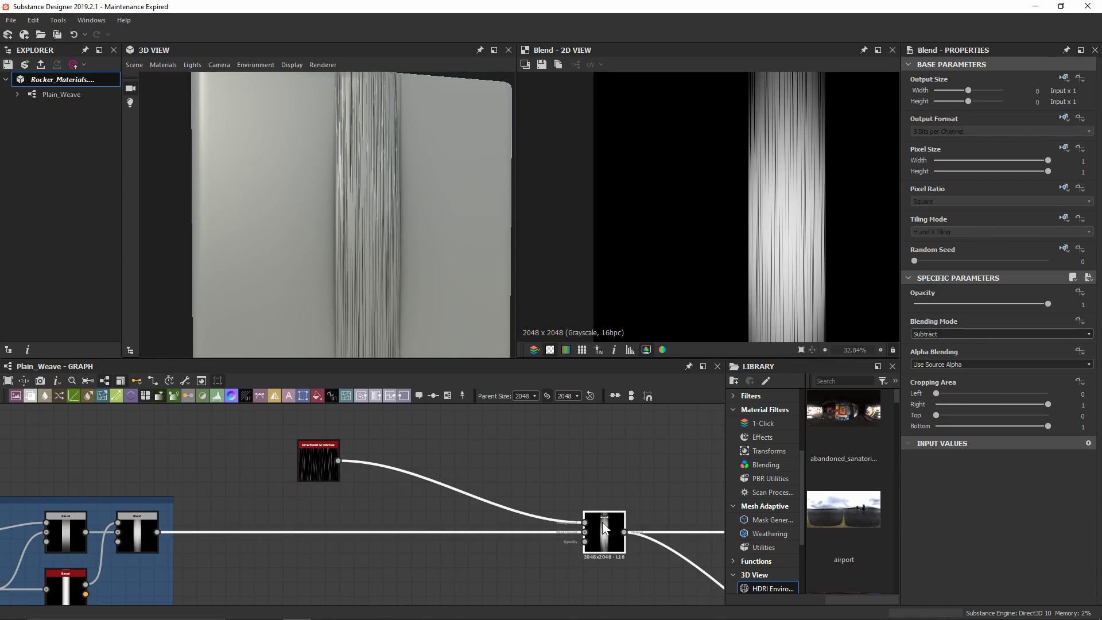
# Set the Subtract Blend's opacity to 0.01 and inspect the 2D and 3D previews.
pyautogui.doubleClick(969, 301)
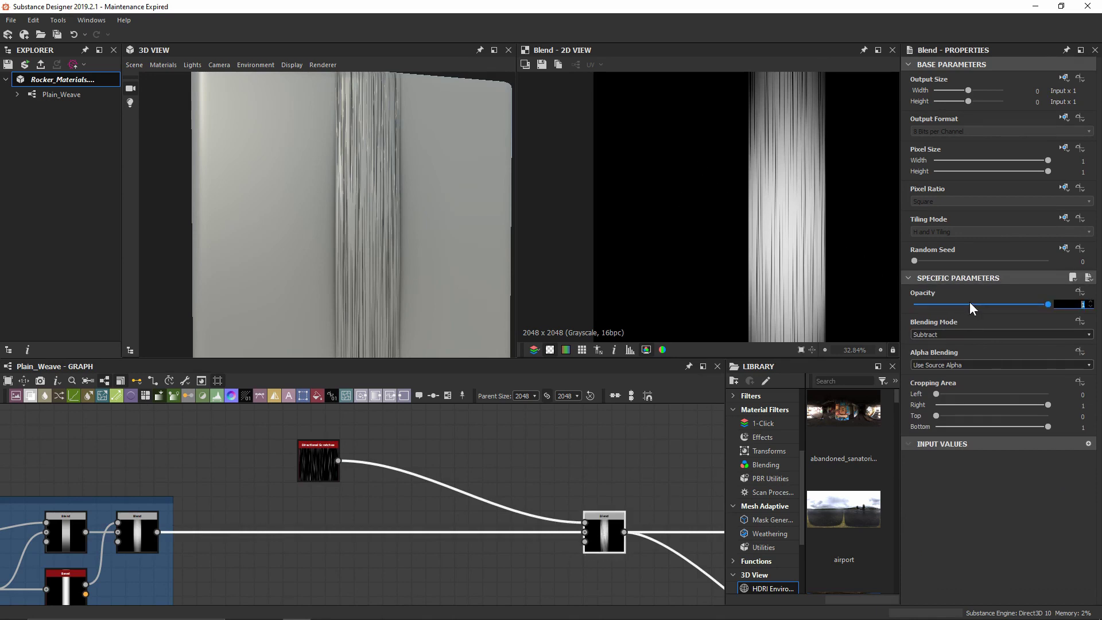
pyautogui.write('0.01')
pyautogui.press('Return')
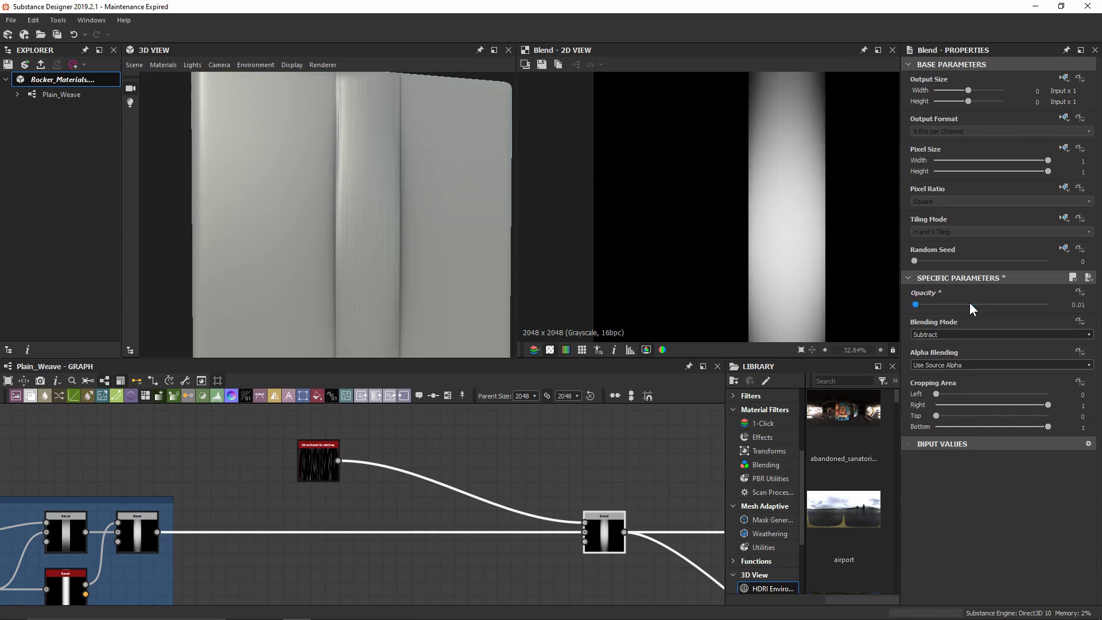
pyautogui.scroll(6, 798, 189)
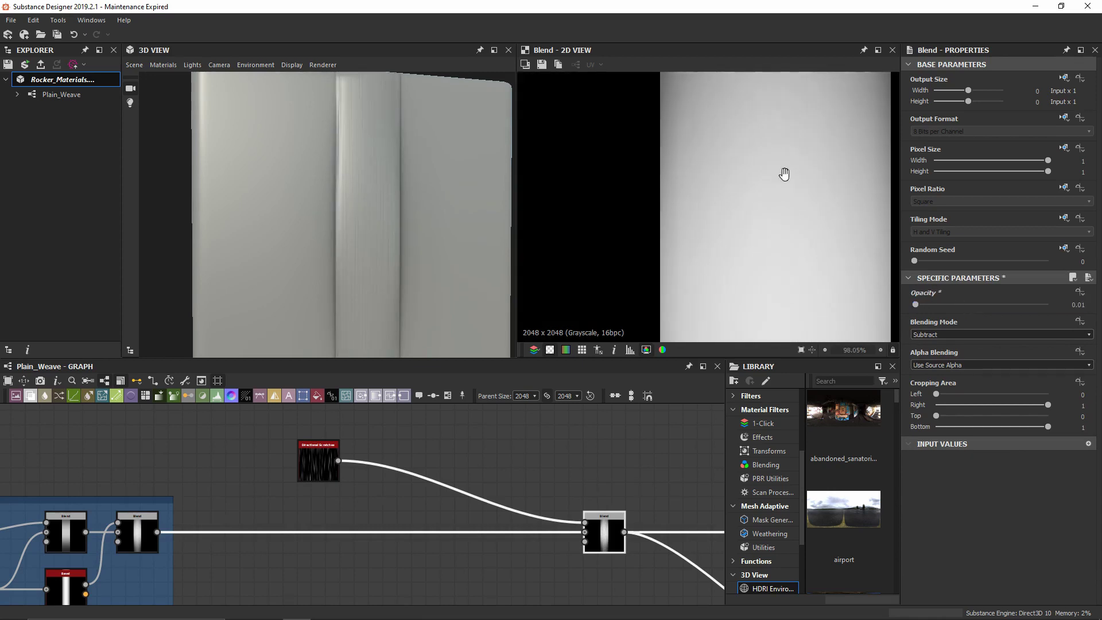
pyautogui.moveTo(782, 188); pyautogui.dragTo(770, 265, button='middle')
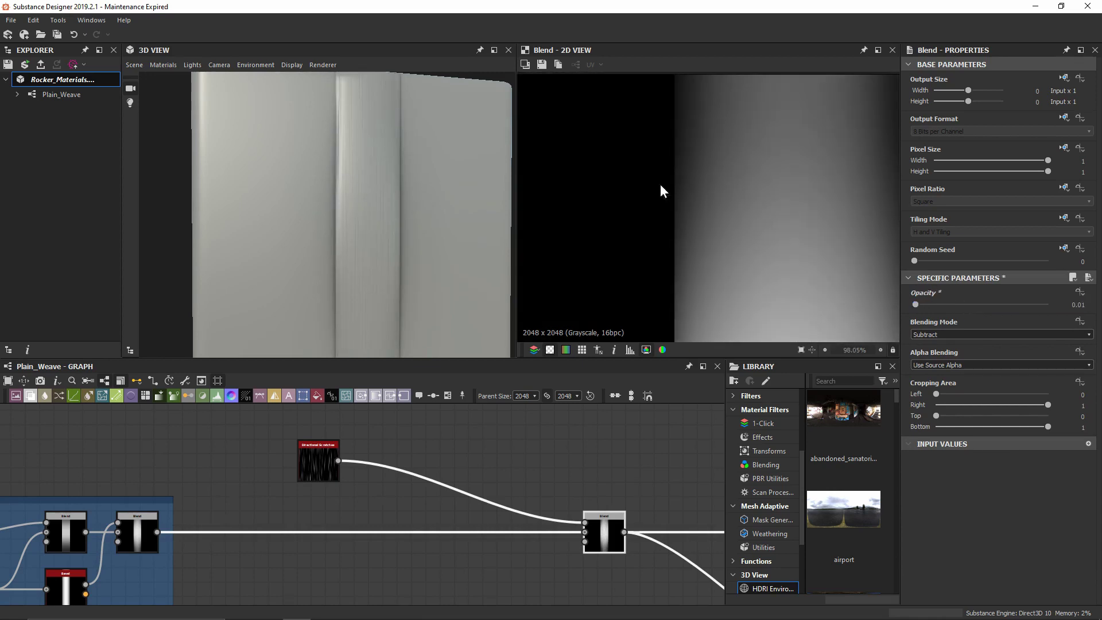
pyautogui.moveTo(336, 150); pyautogui.dragTo(454, 166)
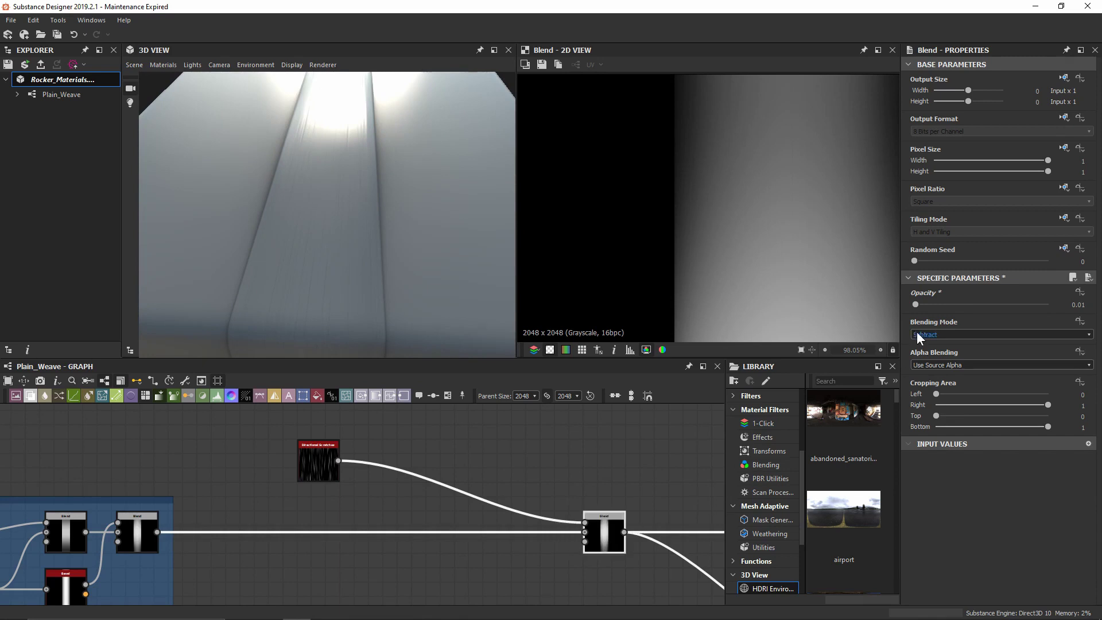
# Raise the Blend opacity to 0.02 and orbit around the panel to check the faint scratches.
pyautogui.write('0.02')
pyautogui.press('Return')
pyautogui.moveTo(475, 173)
pyautogui.mouseDown()
pyautogui.moveTo(410, 215)
pyautogui.moveTo(242, 185)
pyautogui.moveTo(181, 137)
pyautogui.moveTo(330, 225)
pyautogui.moveTo(350, 222)
pyautogui.moveTo(337, 217)
pyautogui.mouseUp()
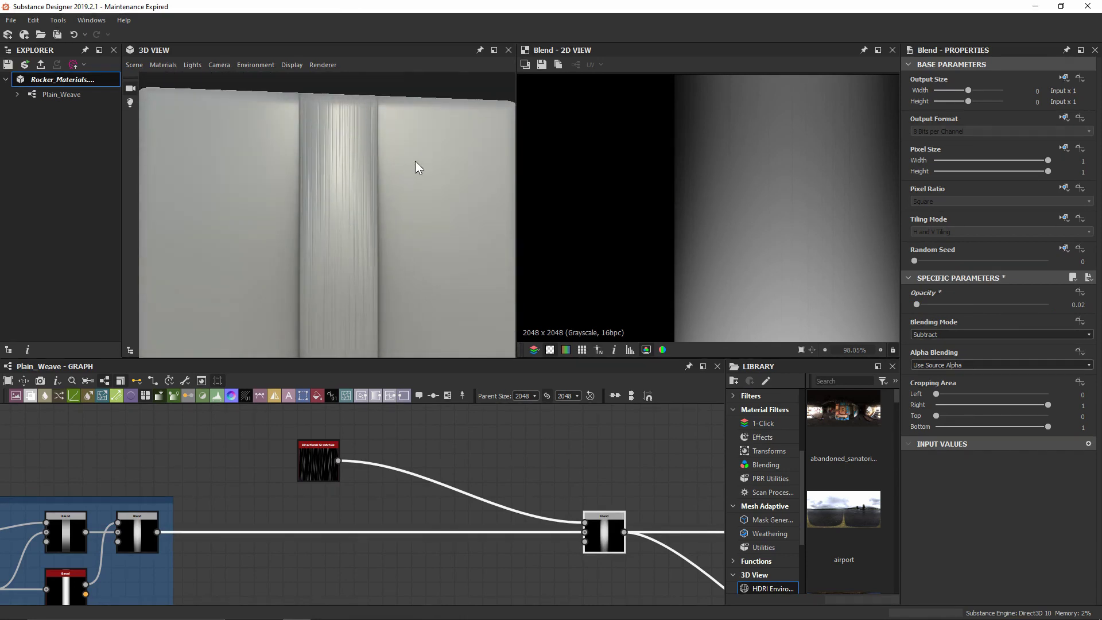
pyautogui.scroll(-5, 426, 201)
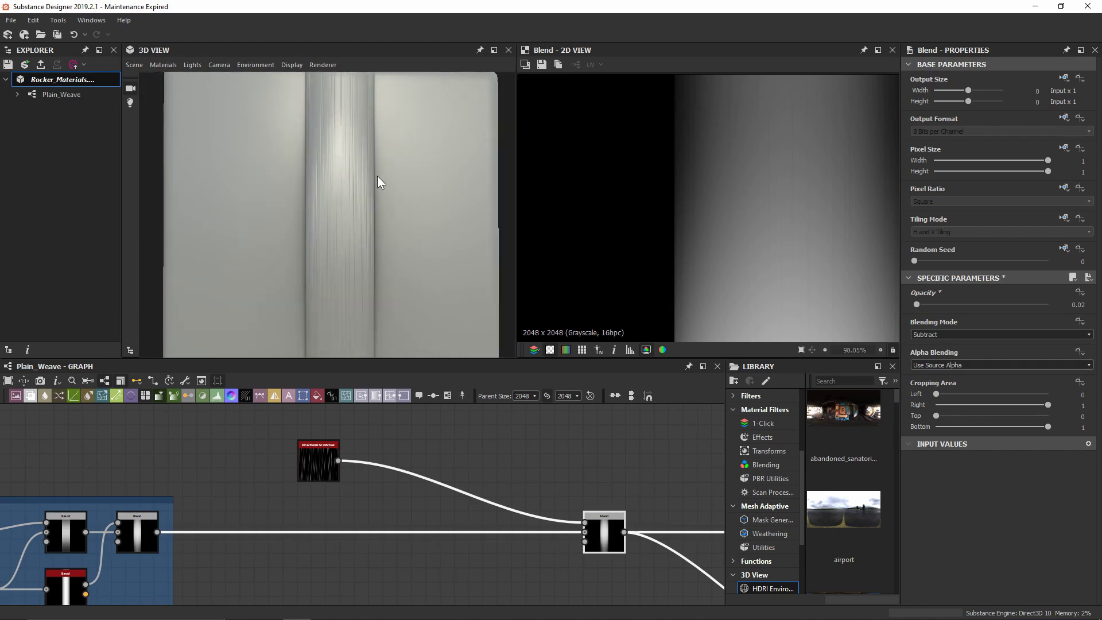
pyautogui.moveTo(370, 187); pyautogui.dragTo(350, 212)
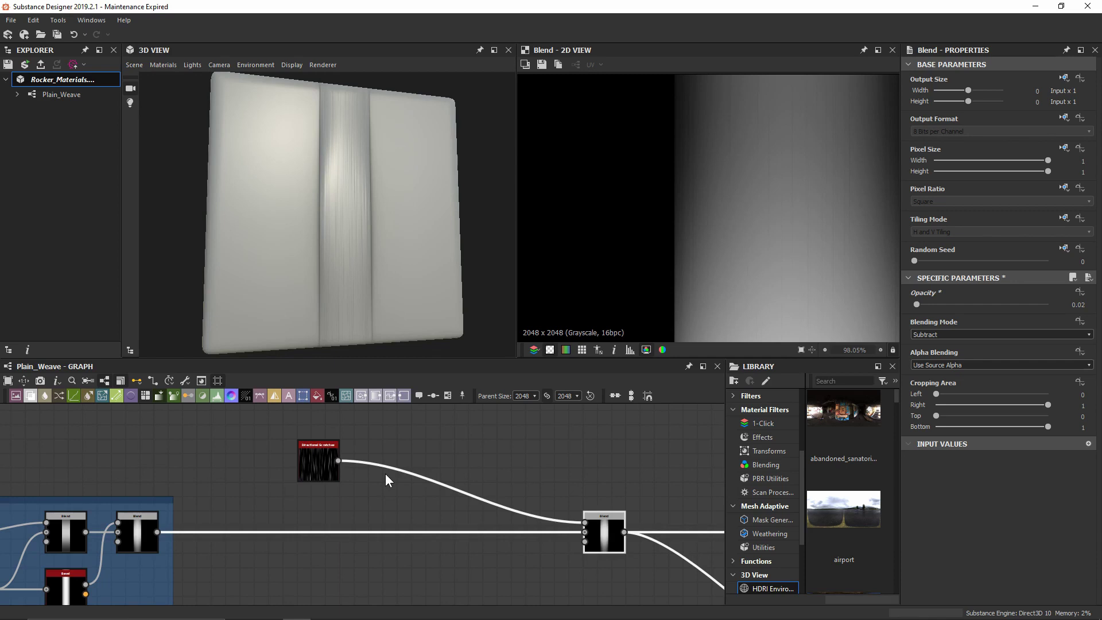
pyautogui.scroll(2, 353, 460)
# Move the Directional Scratches node up and left to make room beside it.
pyautogui.moveTo(354, 461); pyautogui.dragTo(418, 516, button='middle')
pyautogui.scroll(2, 384, 521)
pyautogui.moveTo(347, 512); pyautogui.dragTo(318, 444)
pyautogui.moveTo(322, 445); pyautogui.dragTo(304, 481, button='middle')
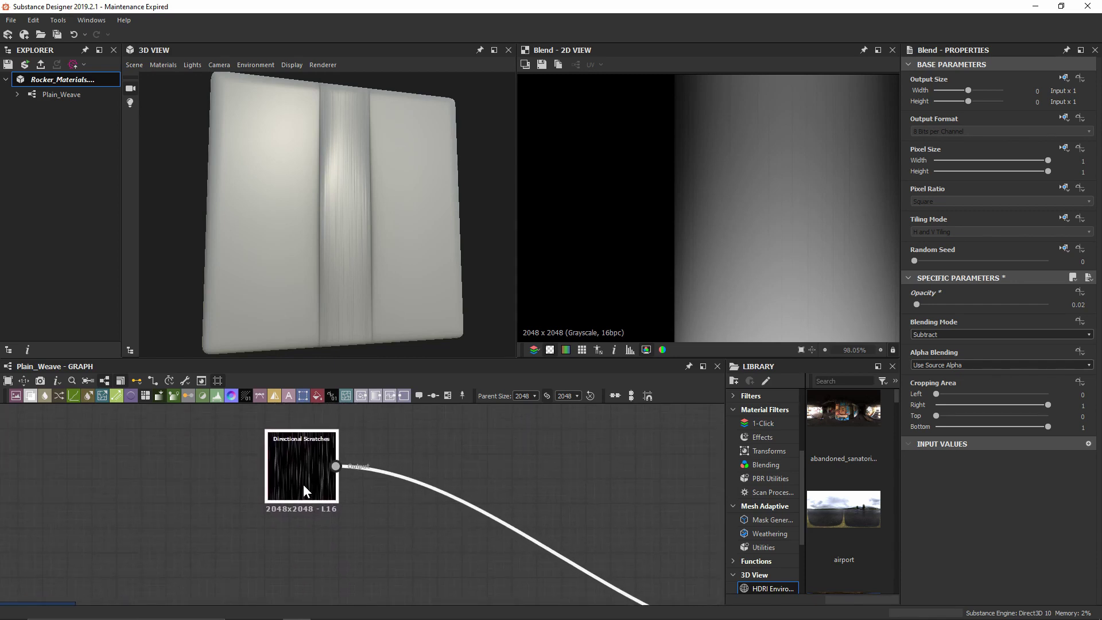
# Add a Warp after Directional Scratches, driven by a Gaussian Noise with lower scale and higher disorder.
pyautogui.press('space')
pyautogui.write('war')
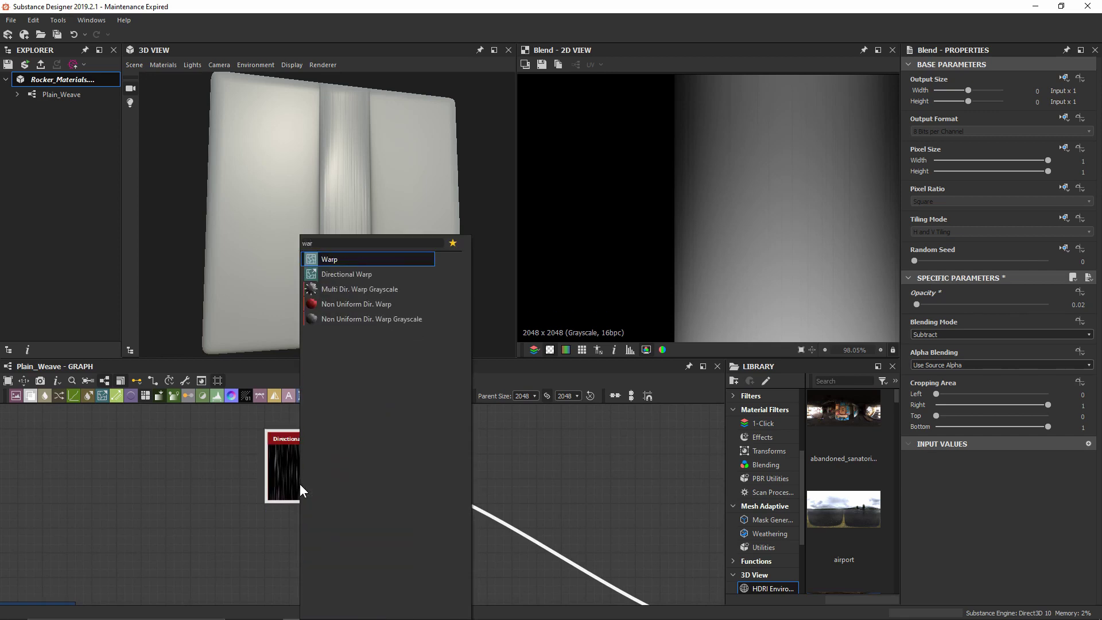
pyautogui.press('Return')
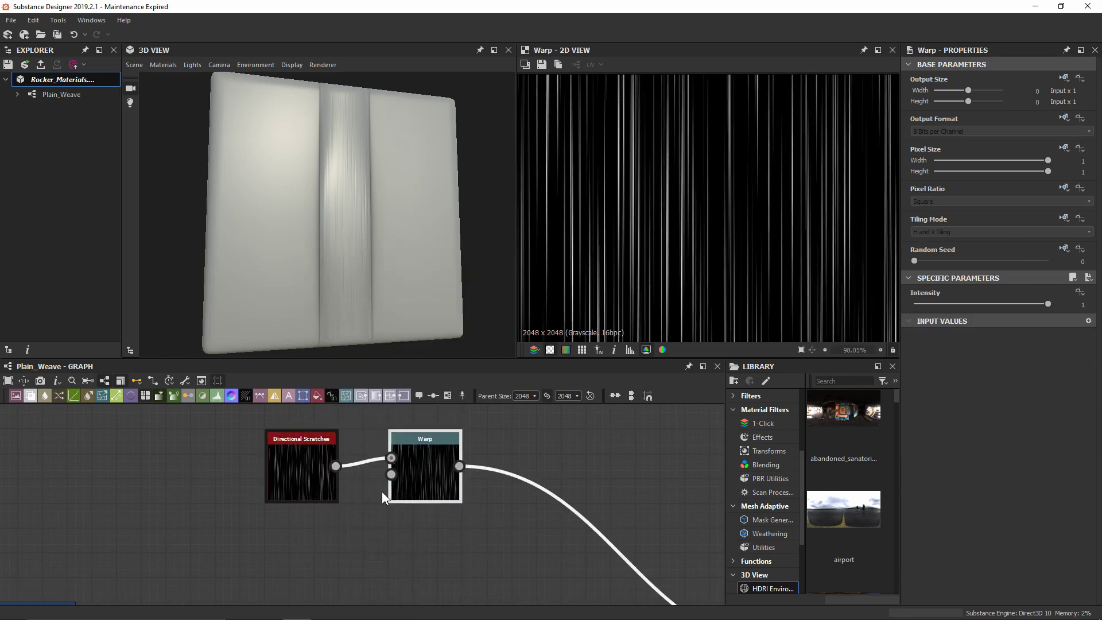
pyautogui.moveTo(394, 477); pyautogui.dragTo(342, 535)
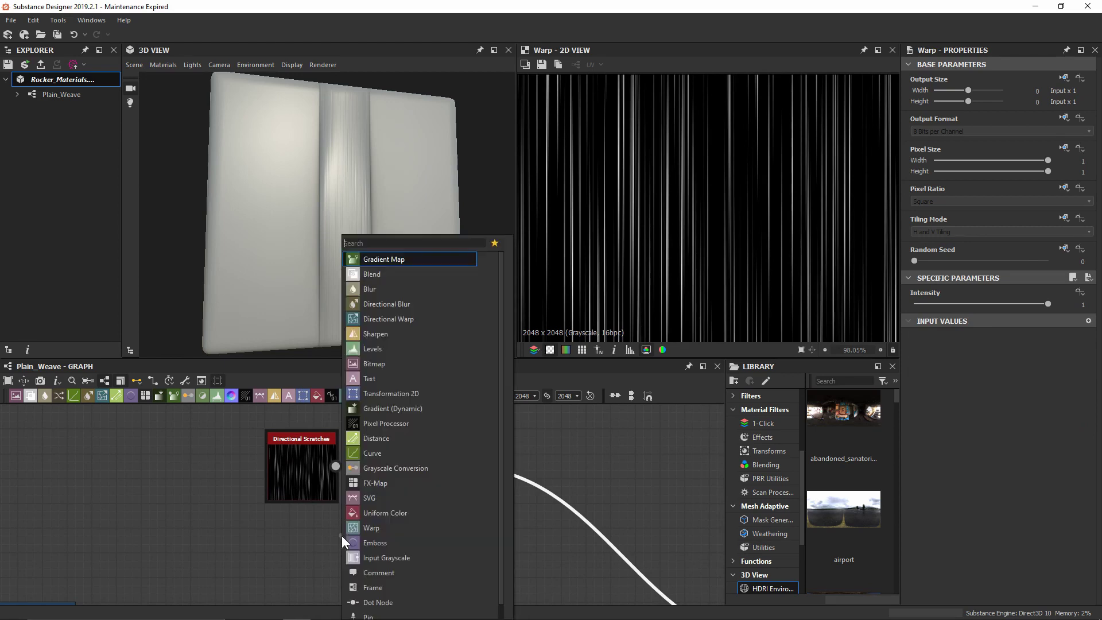
pyautogui.write('gaussian')
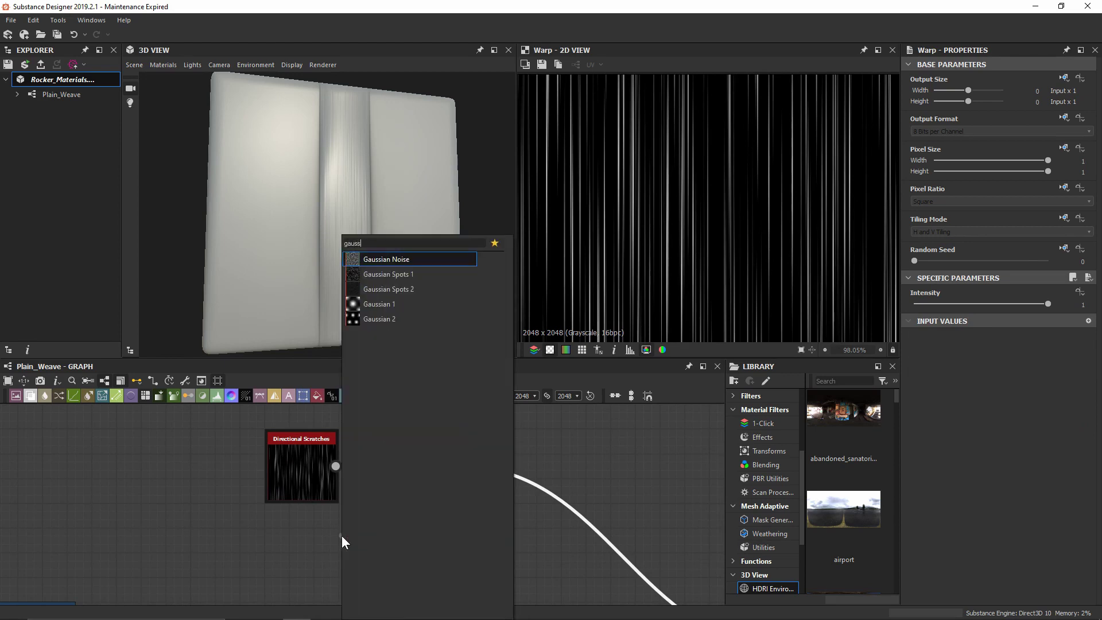
pyautogui.press('Return')
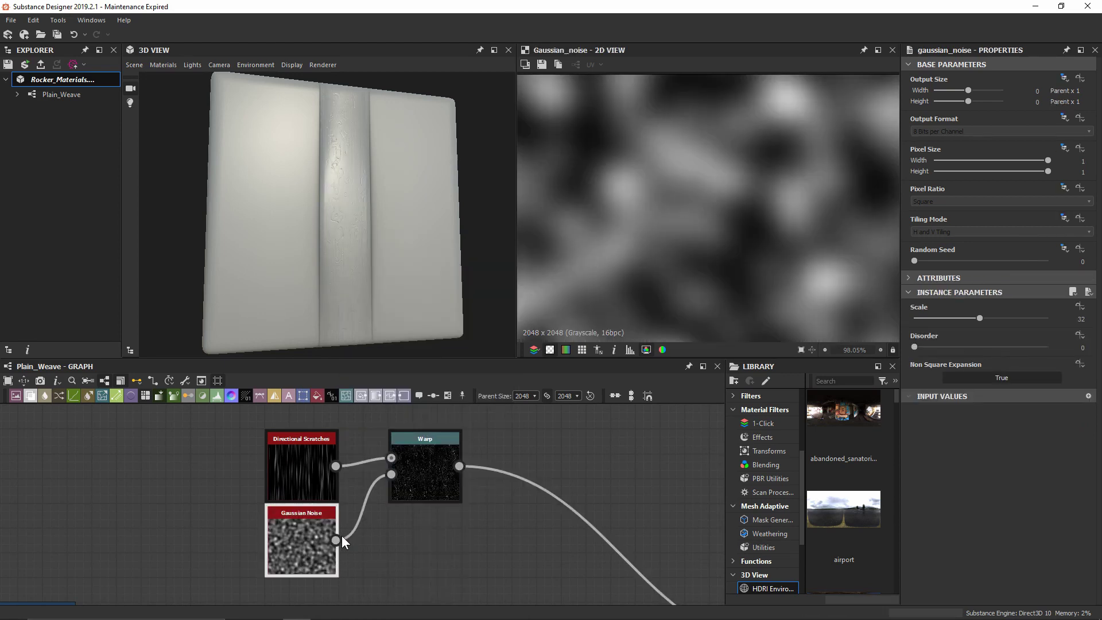
pyautogui.scroll(5, 387, 208)
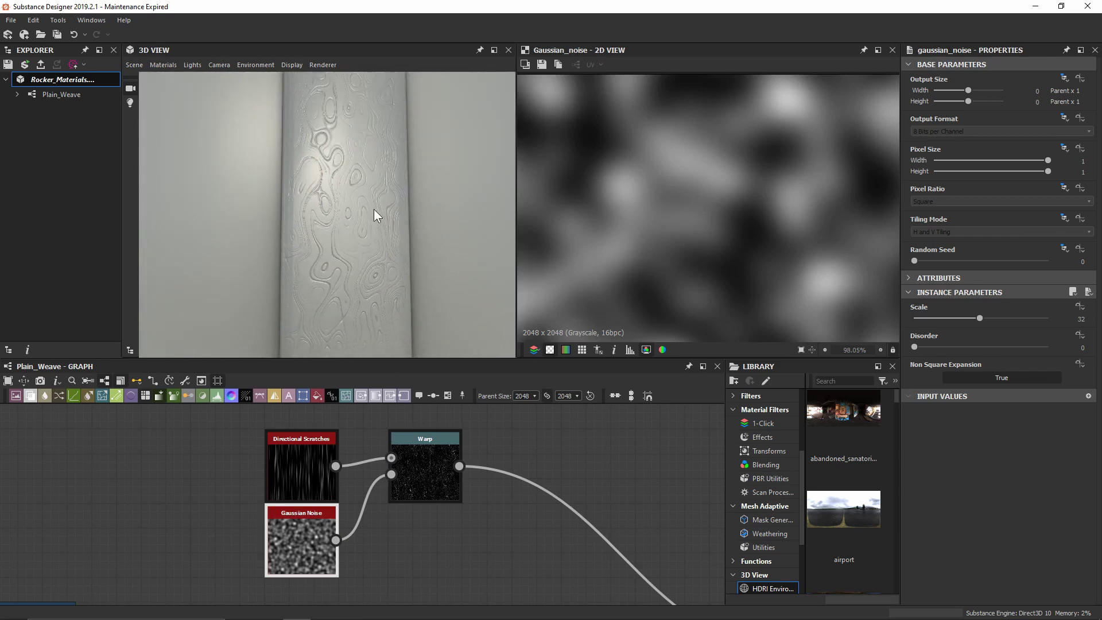
pyautogui.moveTo(303, 539); pyautogui.dragTo(301, 563)
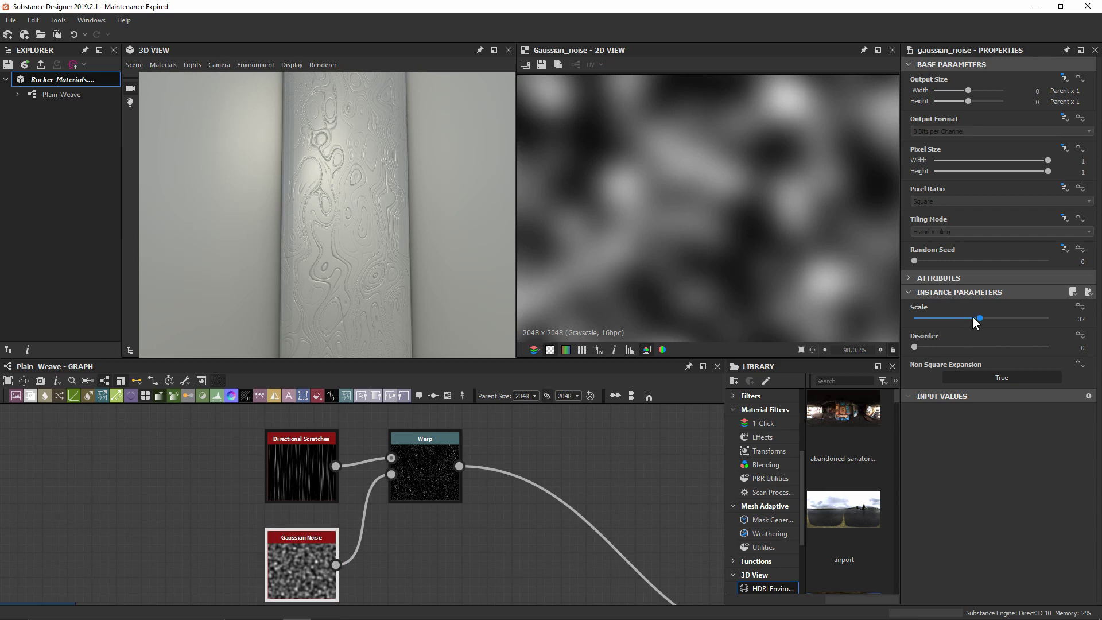
pyautogui.moveTo(974, 318); pyautogui.dragTo(946, 312)
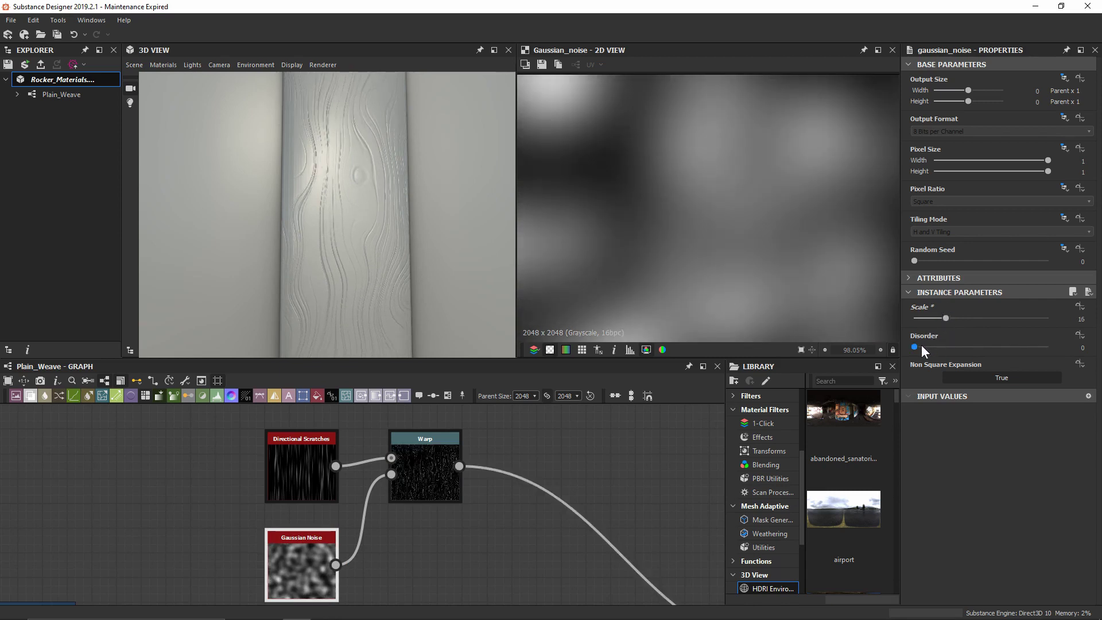
pyautogui.moveTo(920, 346); pyautogui.dragTo(956, 337)
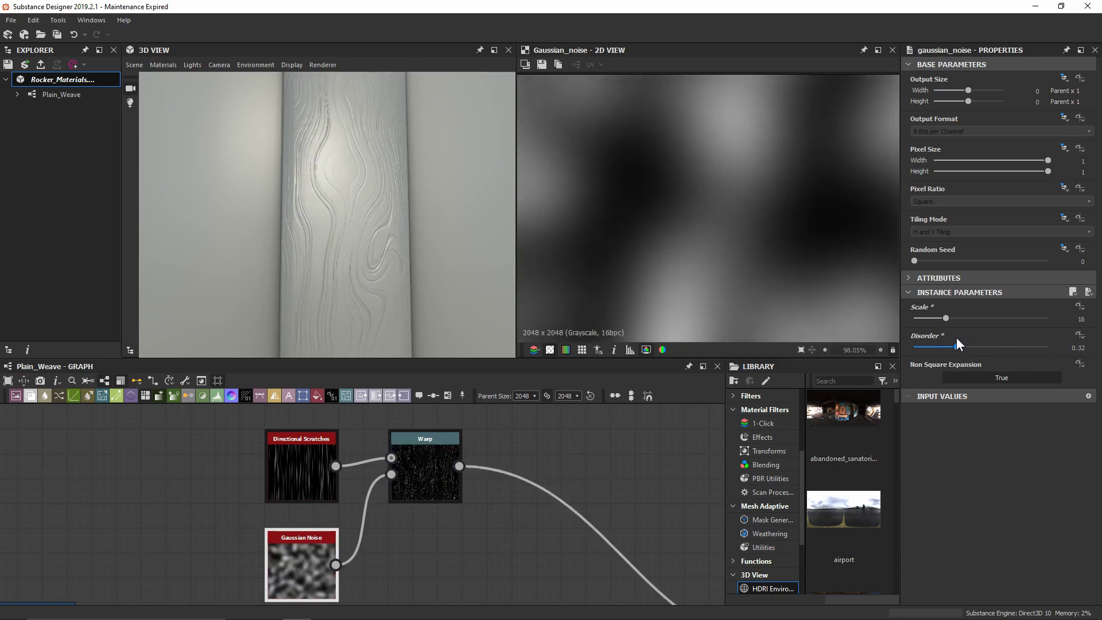
# Set the Warp intensity to 0.05 and inspect the slightly wavering lines in 3D.
pyautogui.doubleClick(453, 481)
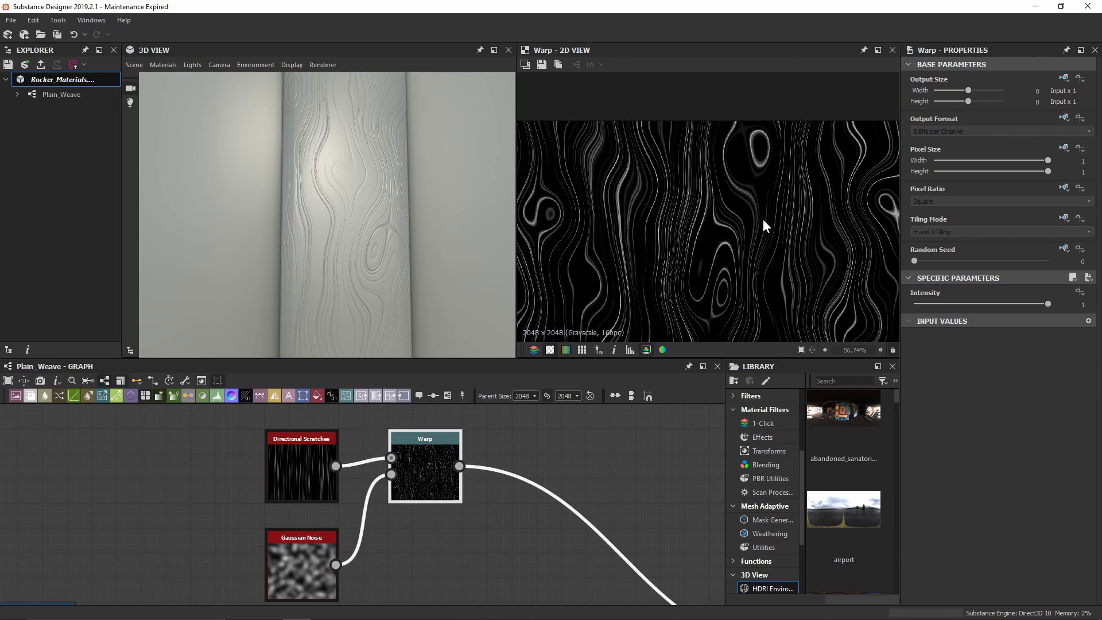
pyautogui.click(990, 301)
pyautogui.write('0.')
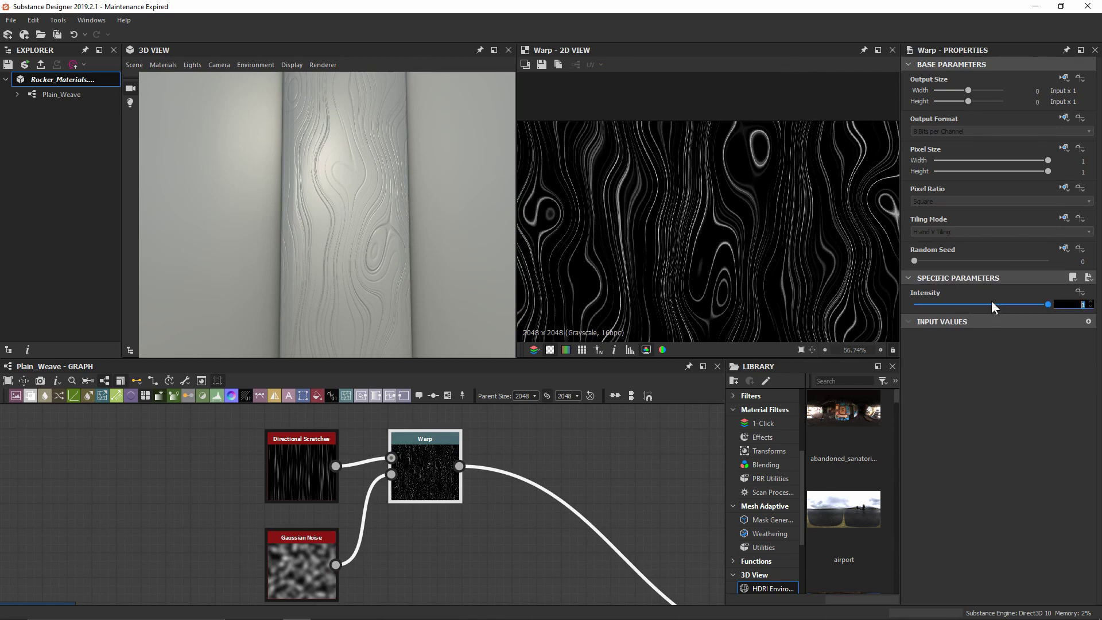
pyautogui.write('05')
pyautogui.press('Return')
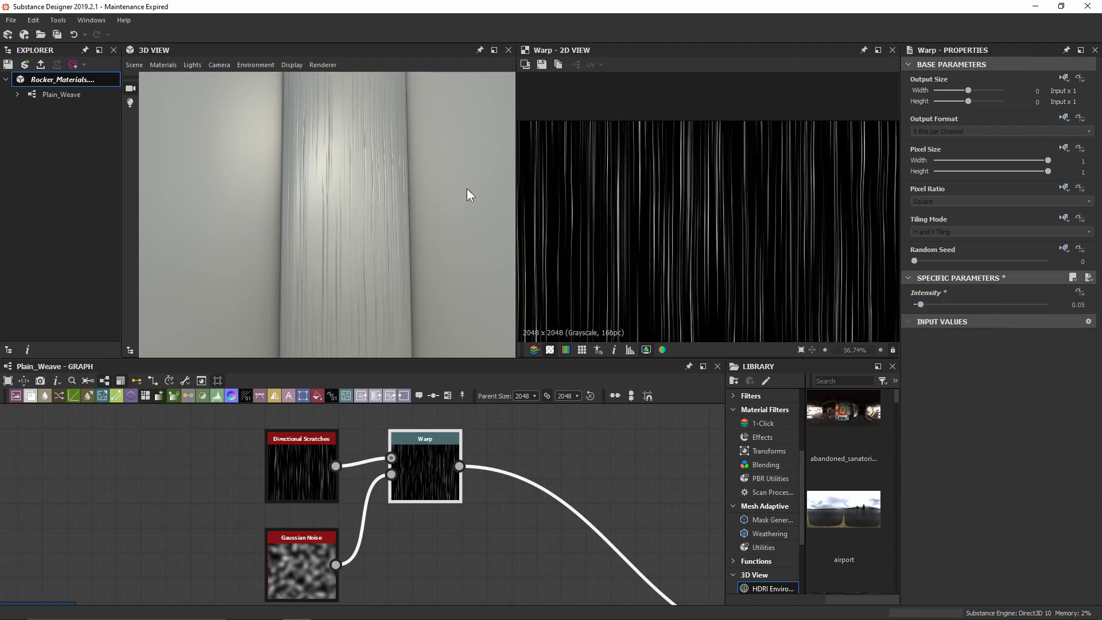
pyautogui.scroll(5, 663, 253)
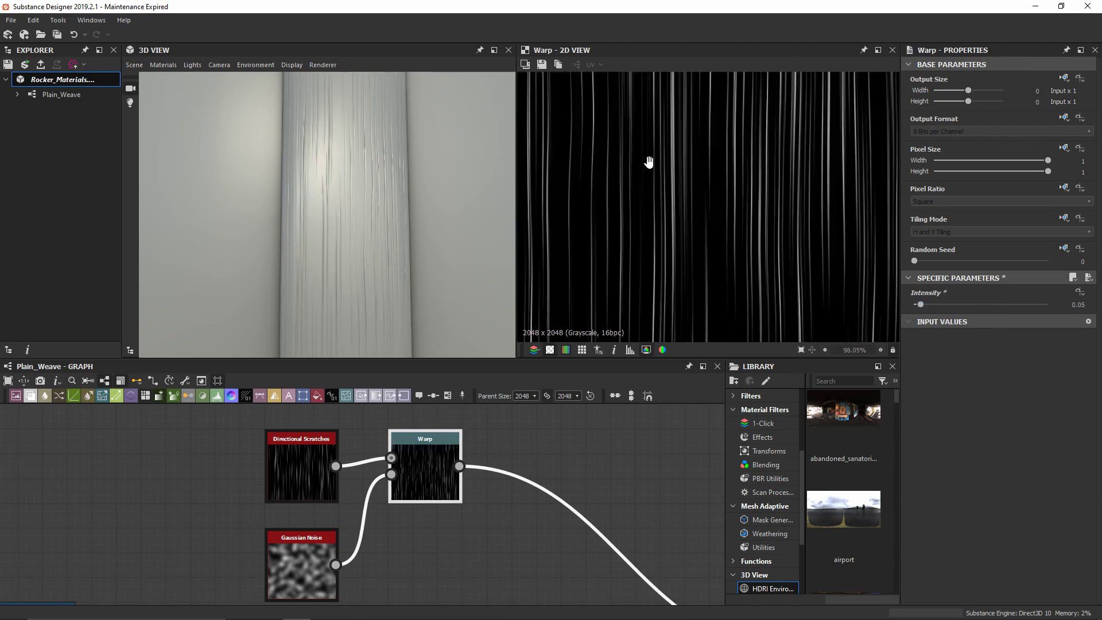
pyautogui.scroll(-5, 424, 172)
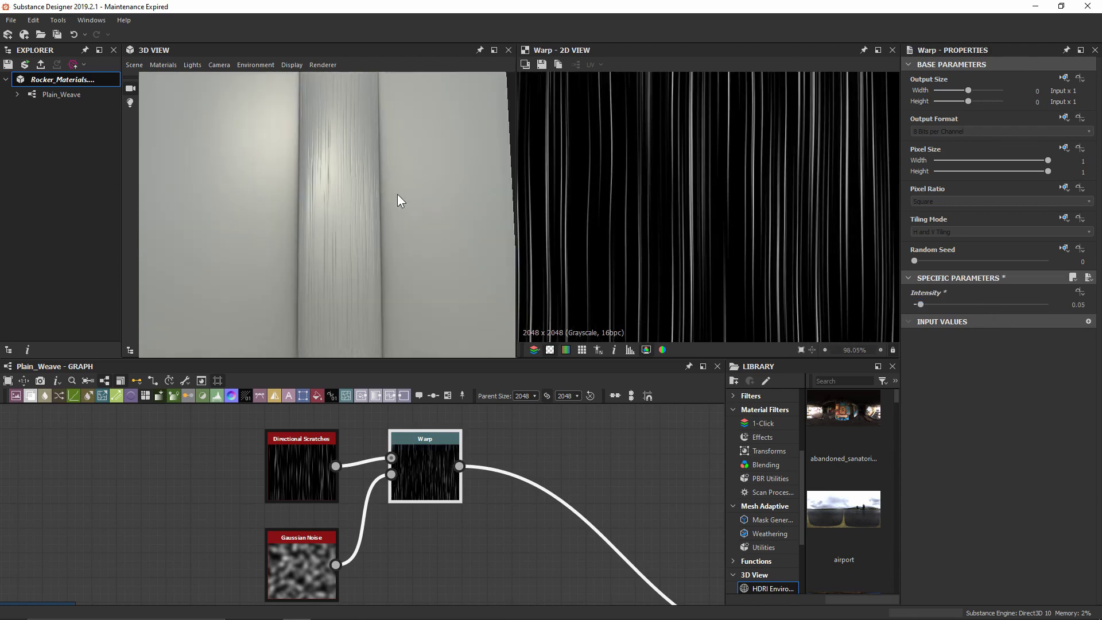
pyautogui.moveTo(380, 222); pyautogui.dragTo(380, 187)
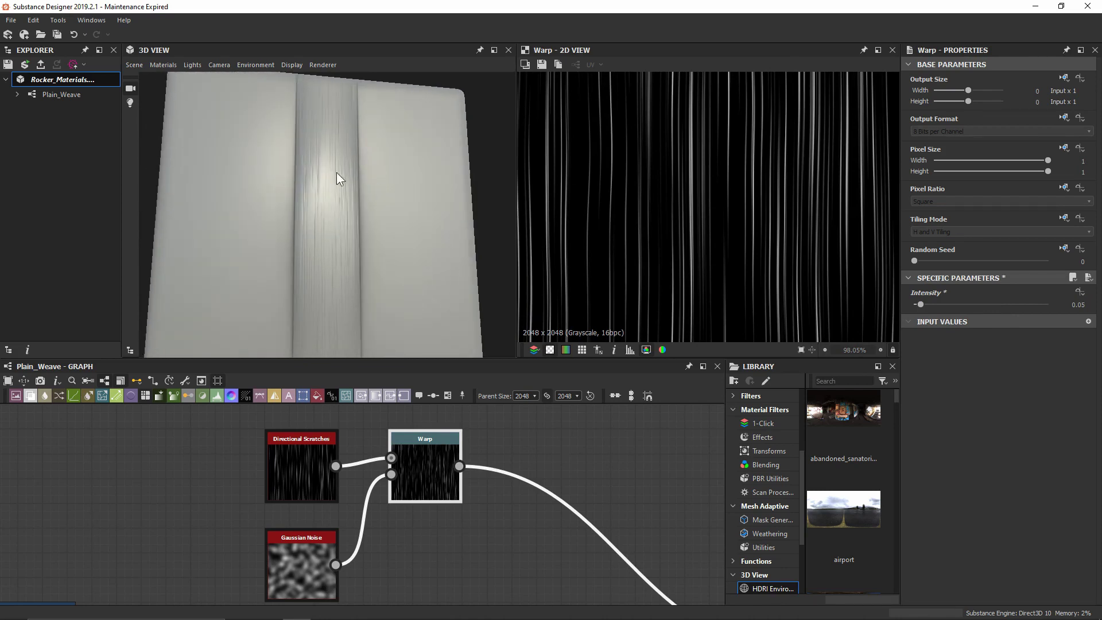
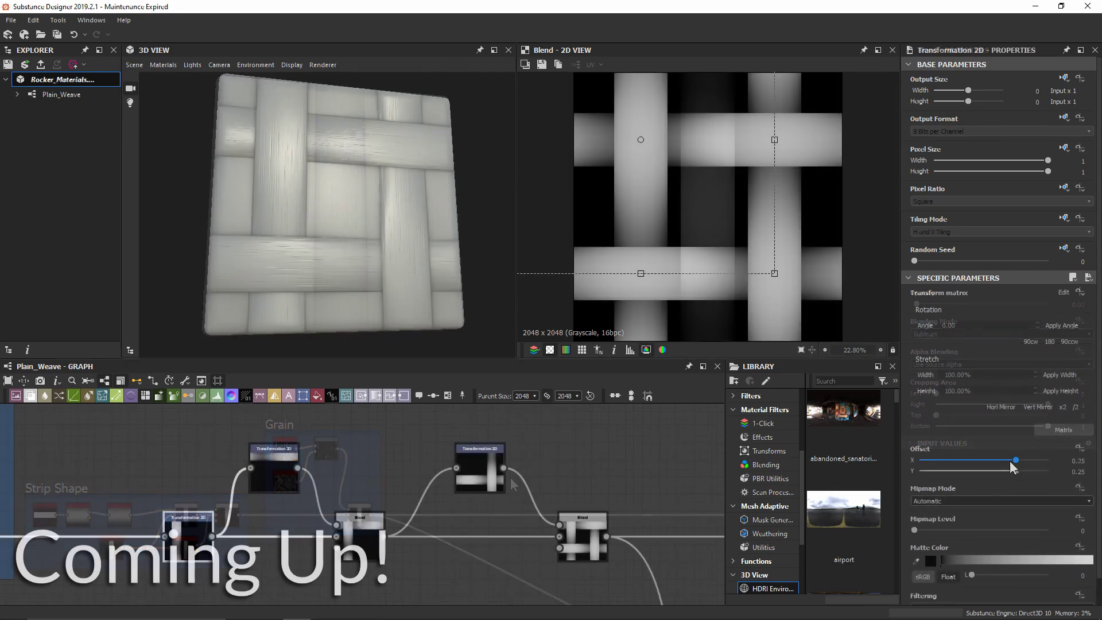
# Insert a Transformation 2D after the strip's Blend, reverting the trial move so its offset stays 0.
pyautogui.moveTo(1010, 459); pyautogui.dragTo(1022, 456)
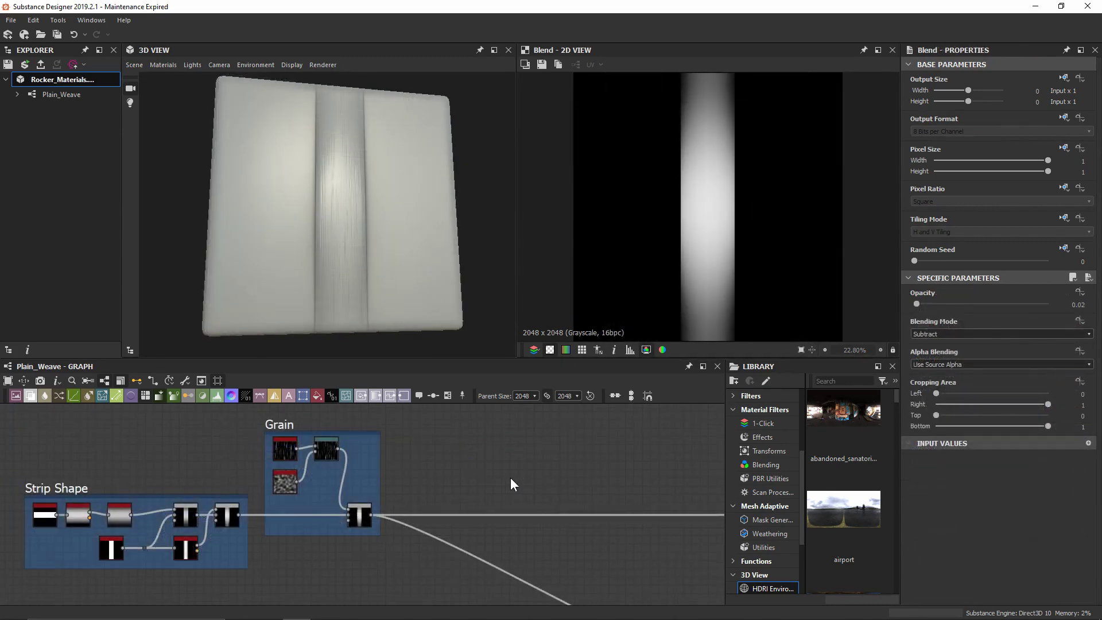
pyautogui.scroll(4, 474, 493)
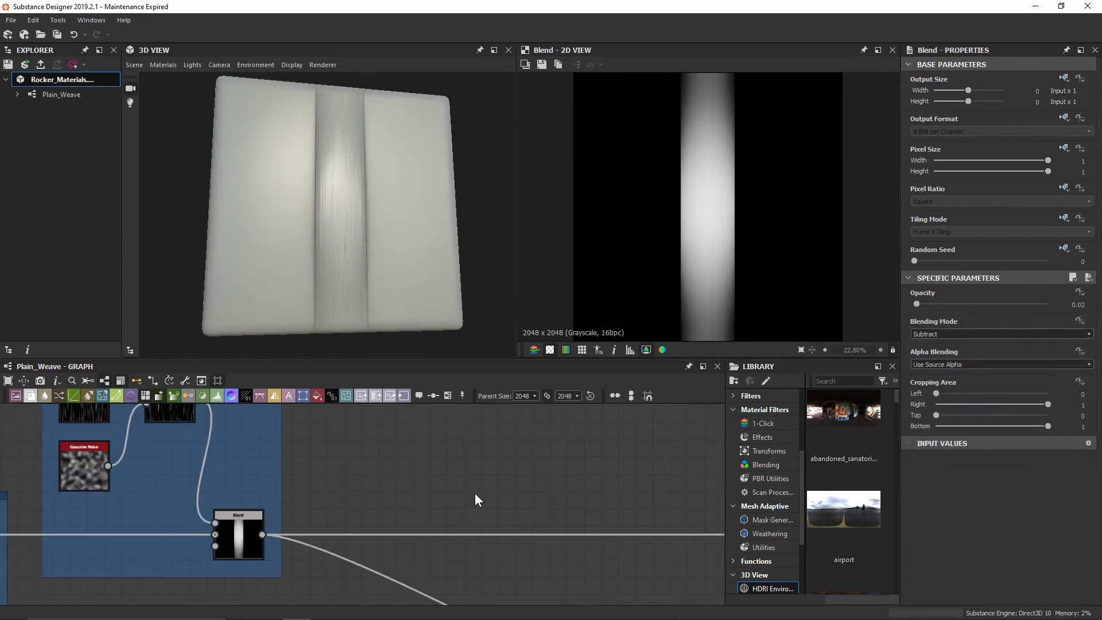
pyautogui.press('space')
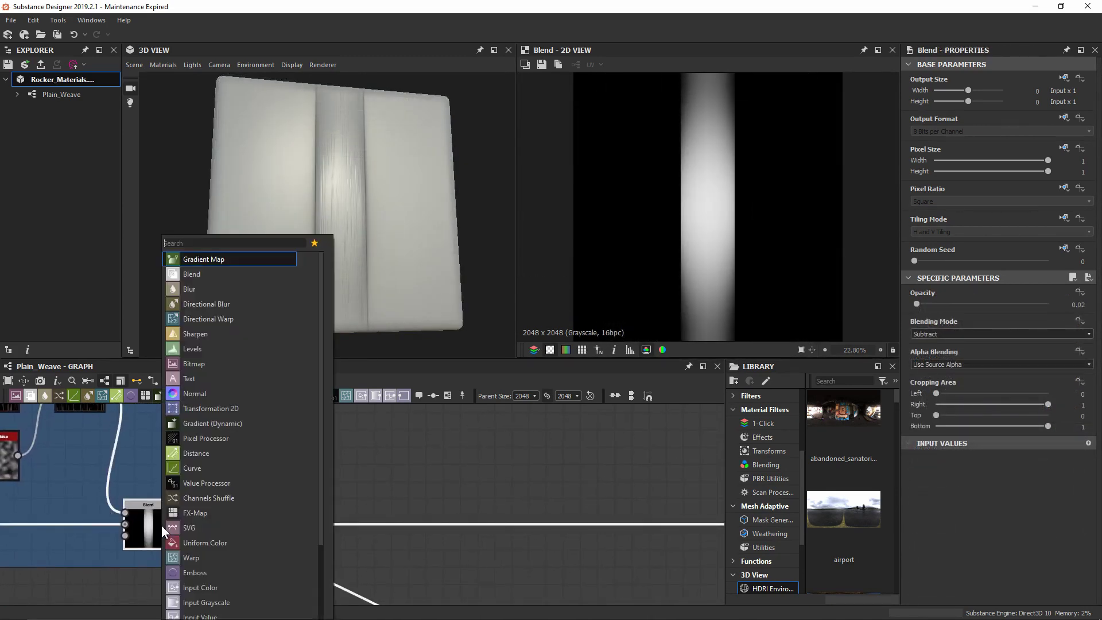
pyautogui.write('tra')
pyautogui.press('Return')
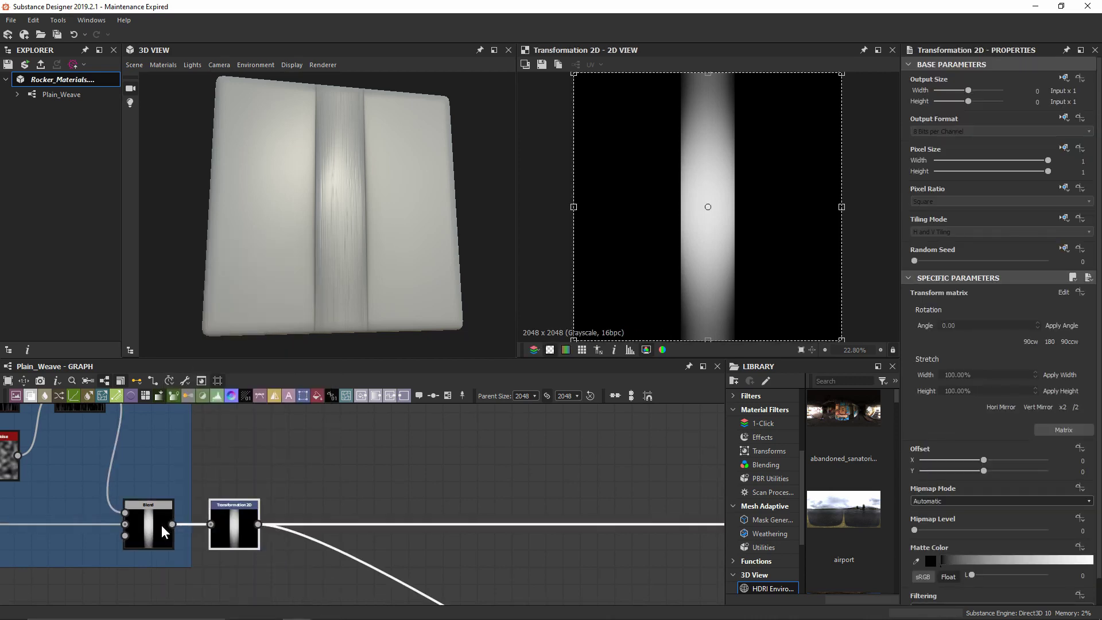
pyautogui.moveTo(238, 530); pyautogui.dragTo(465, 526)
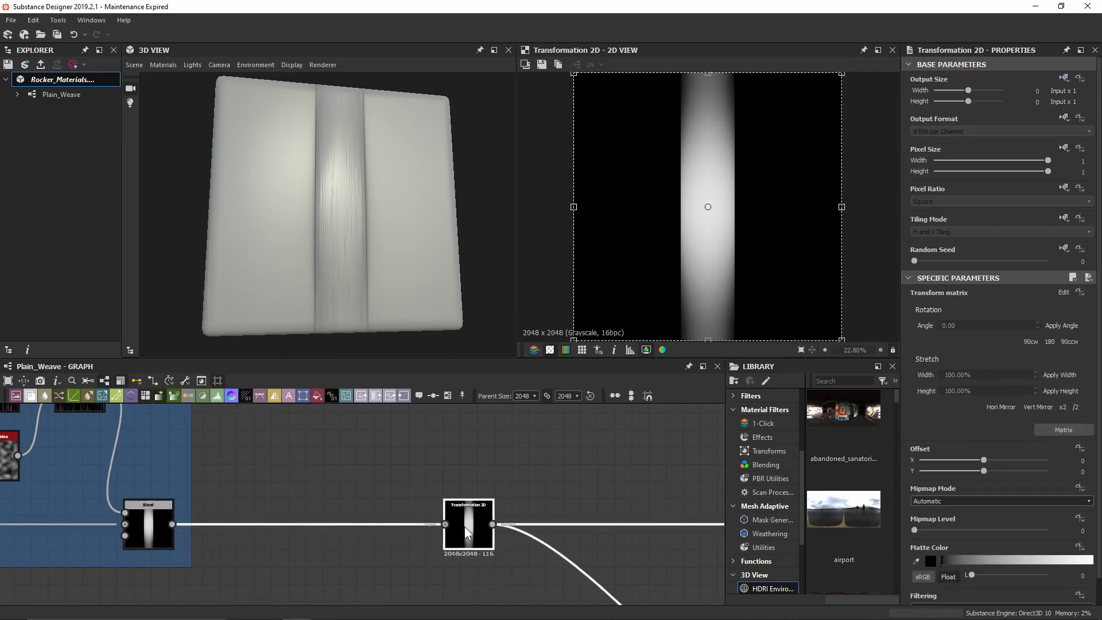
pyautogui.moveTo(760, 261); pyautogui.dragTo(676, 298)
pyautogui.hotkey('ctrl', 'z')
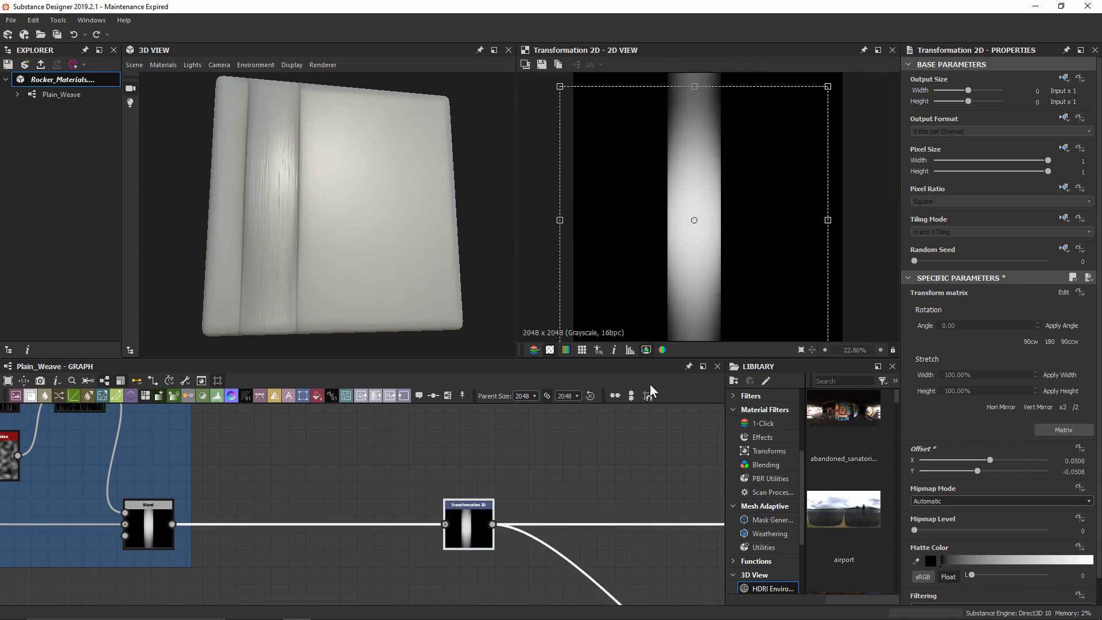
pyautogui.hotkey('ctrl', 'z')
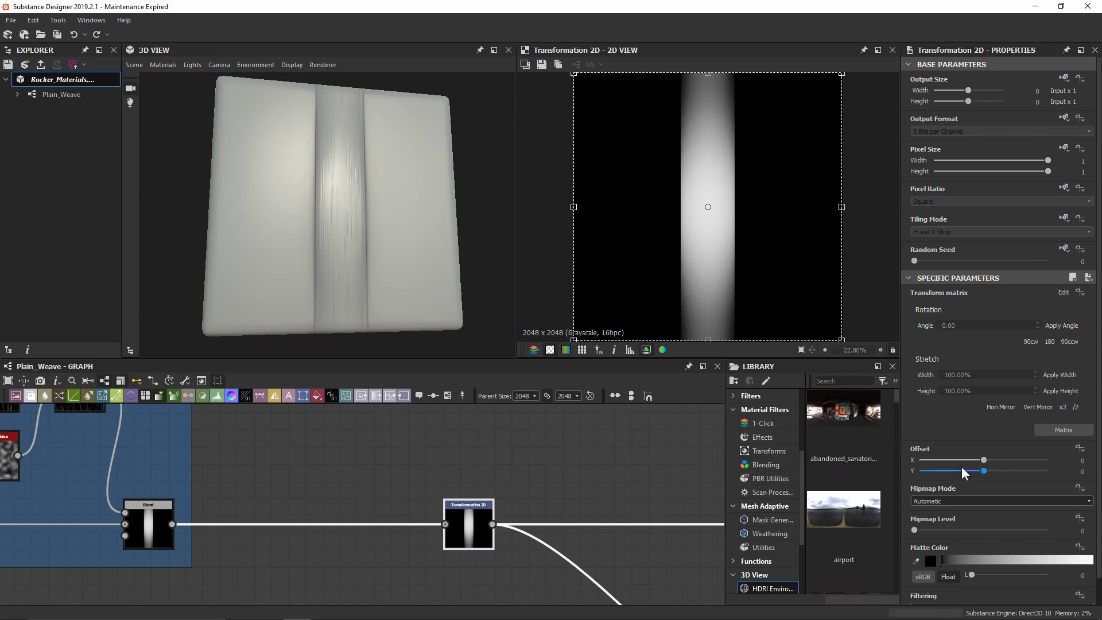
# Set the Transformation 2D Offset X and Offset Y both to 0.25.
pyautogui.doubleClick(985, 457)
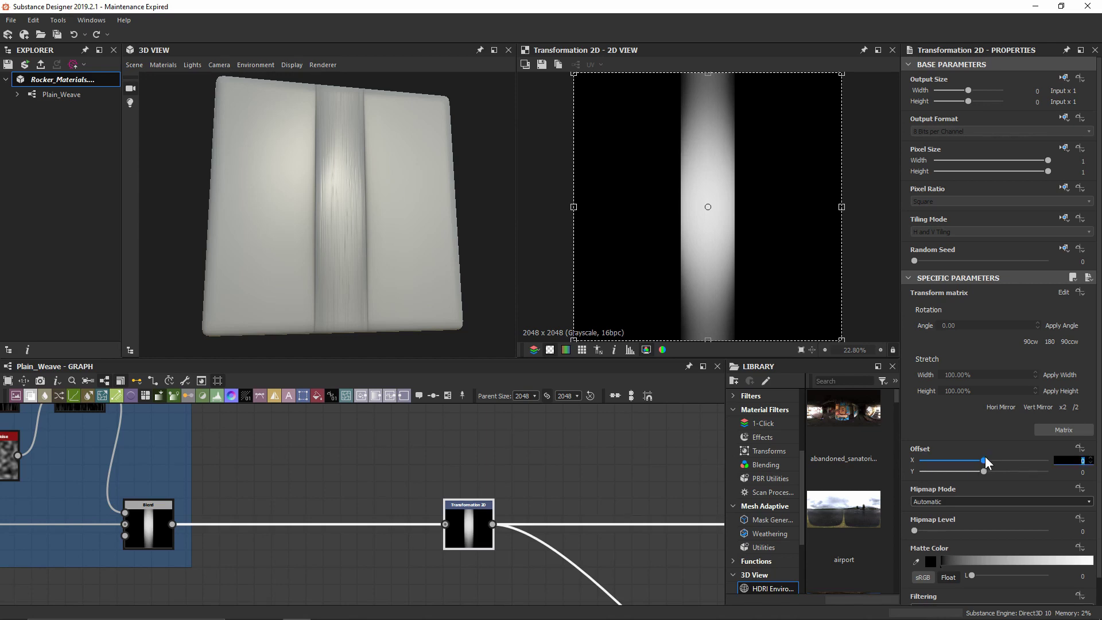
pyautogui.write('0.25')
pyautogui.press('Return')
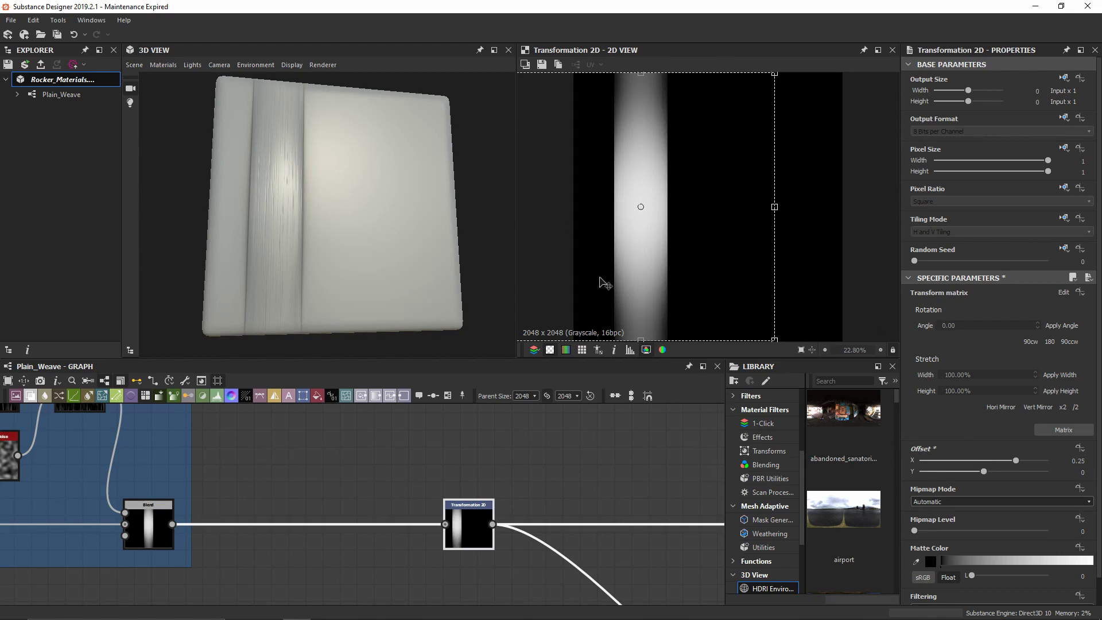
pyautogui.click(982, 472)
pyautogui.write('0.25')
pyautogui.press('Return')
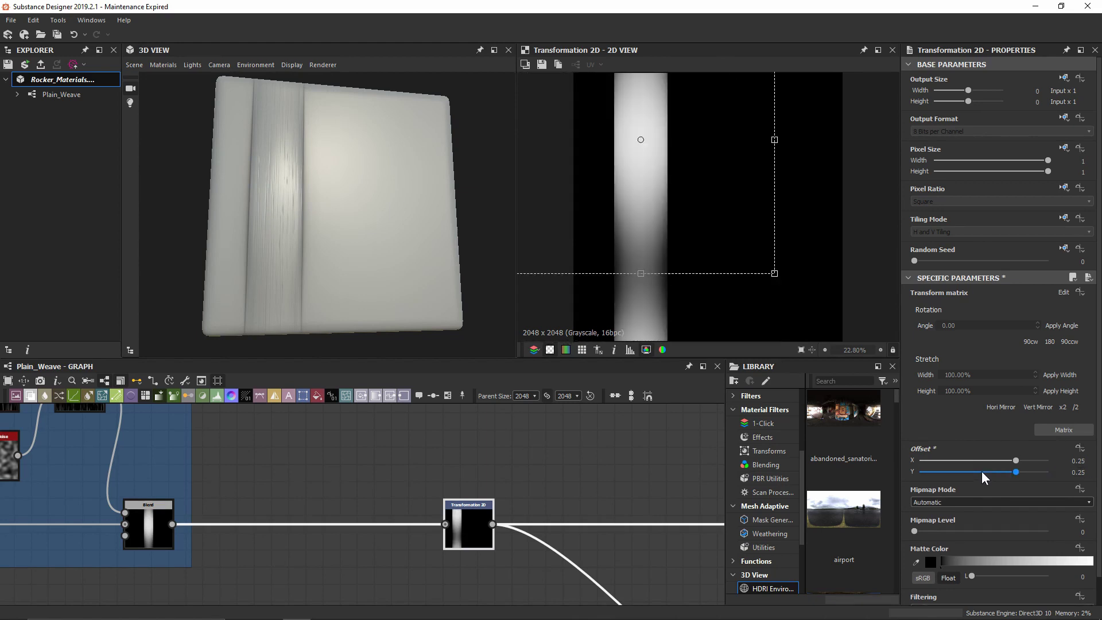
pyautogui.click(655, 448)
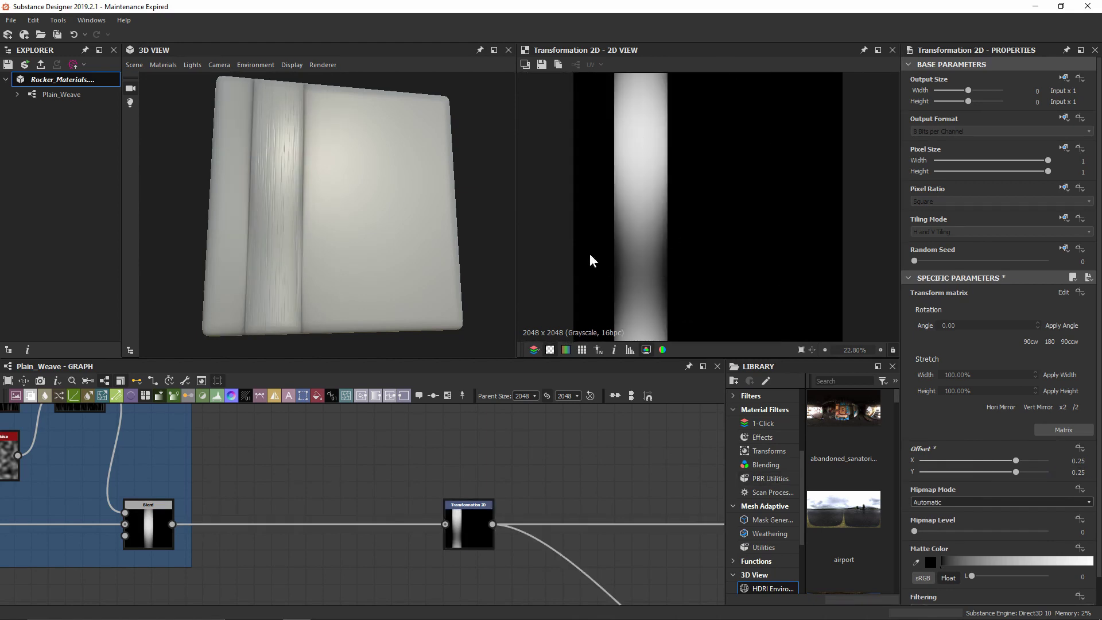
pyautogui.press('f')
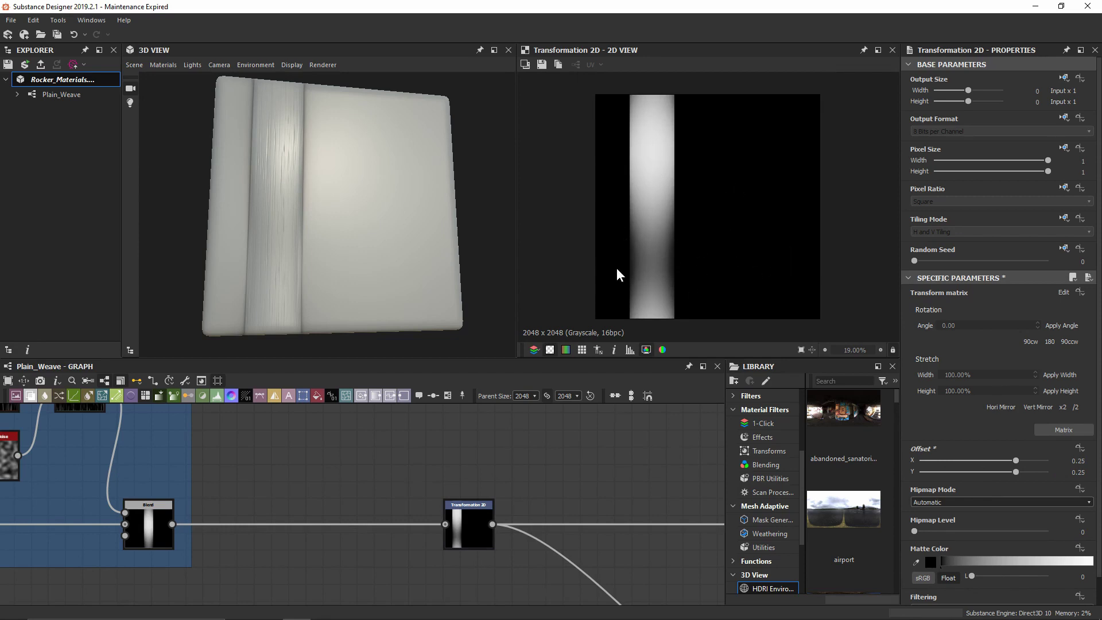
pyautogui.moveTo(470, 544); pyautogui.dragTo(392, 545)
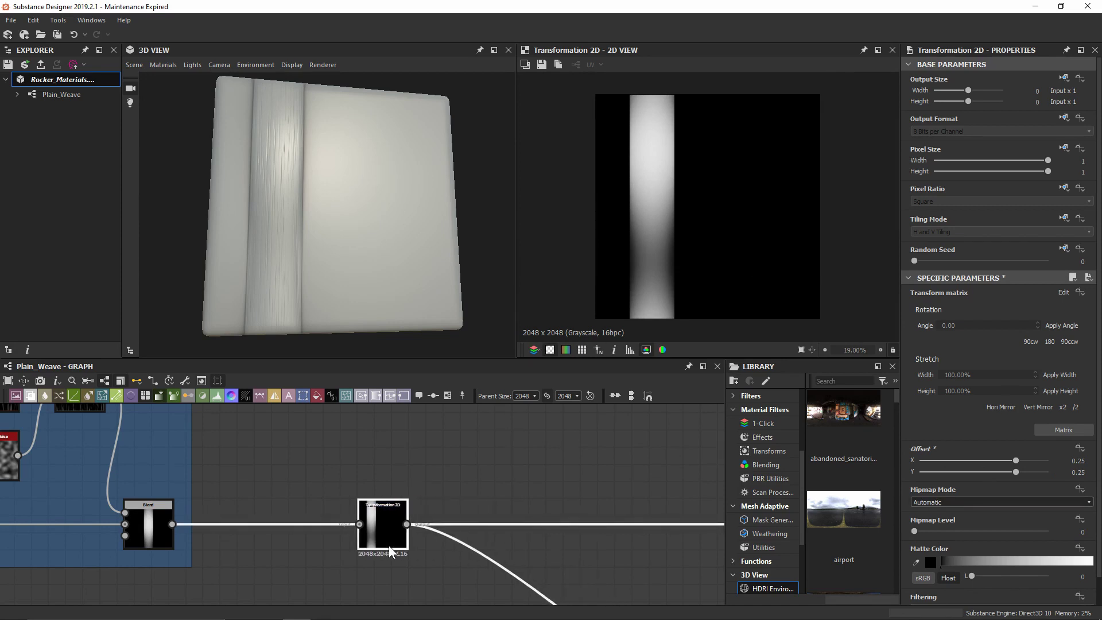
# Add a Blend after the Transformation 2D and branch a second Transformation 2D off it.
pyautogui.press('space')
pyautogui.press('Return')
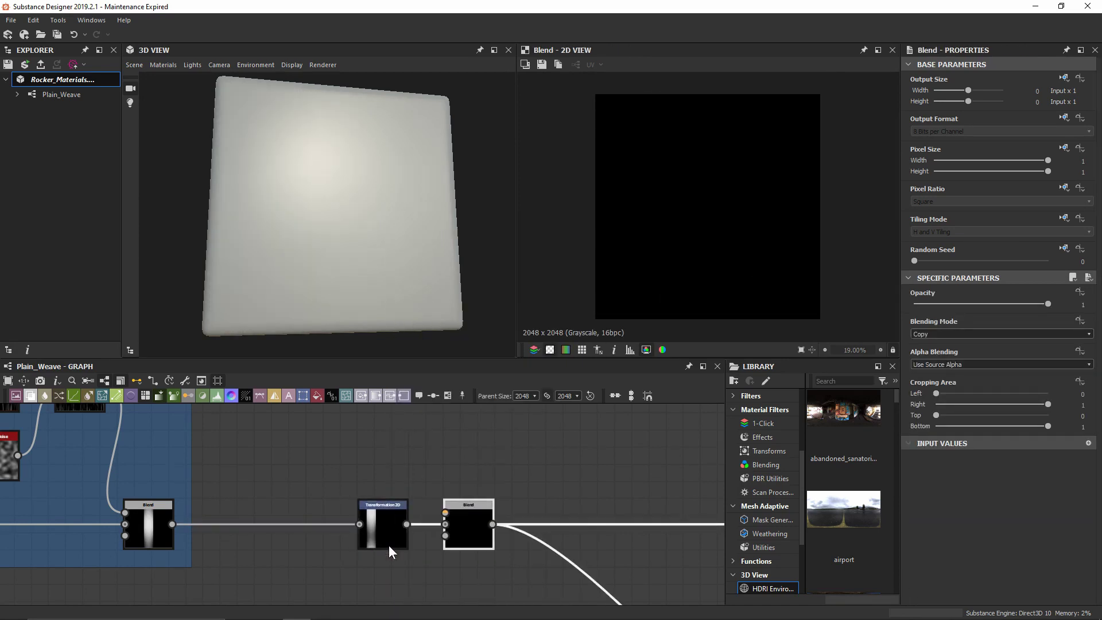
pyautogui.moveTo(458, 529); pyautogui.dragTo(576, 535)
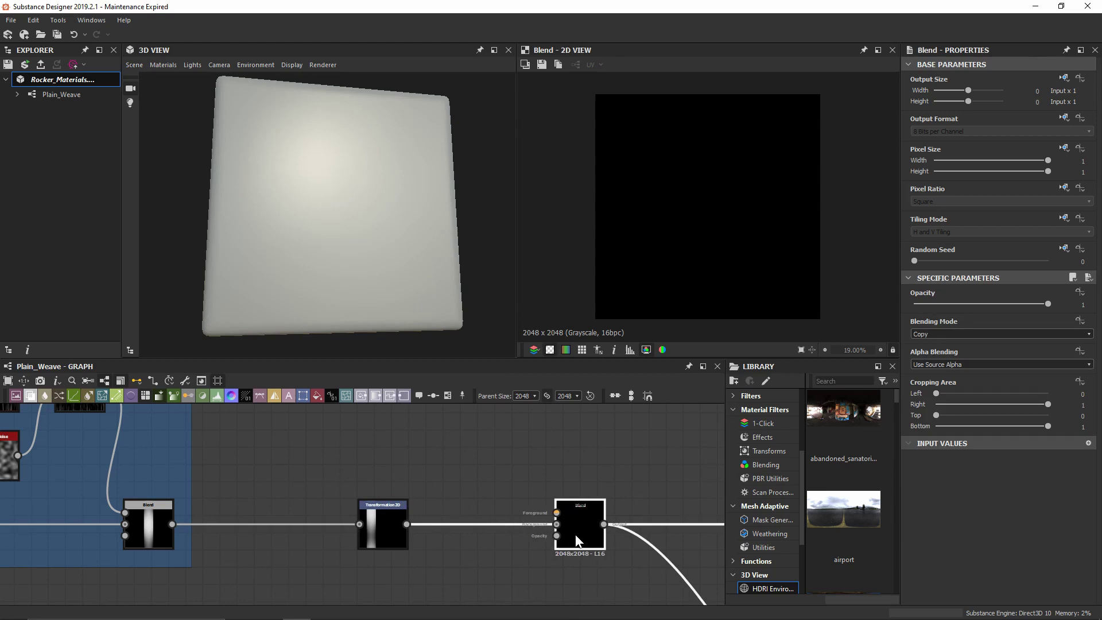
pyautogui.click(382, 524)
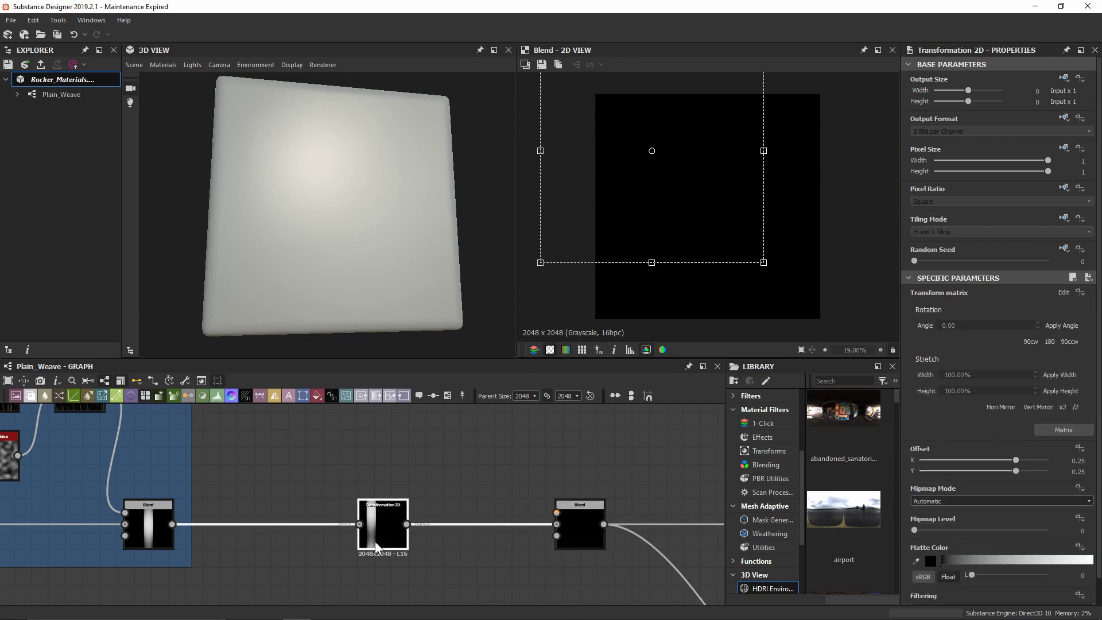
pyautogui.moveTo(407, 524); pyautogui.dragTo(441, 457)
pyautogui.write('trans')
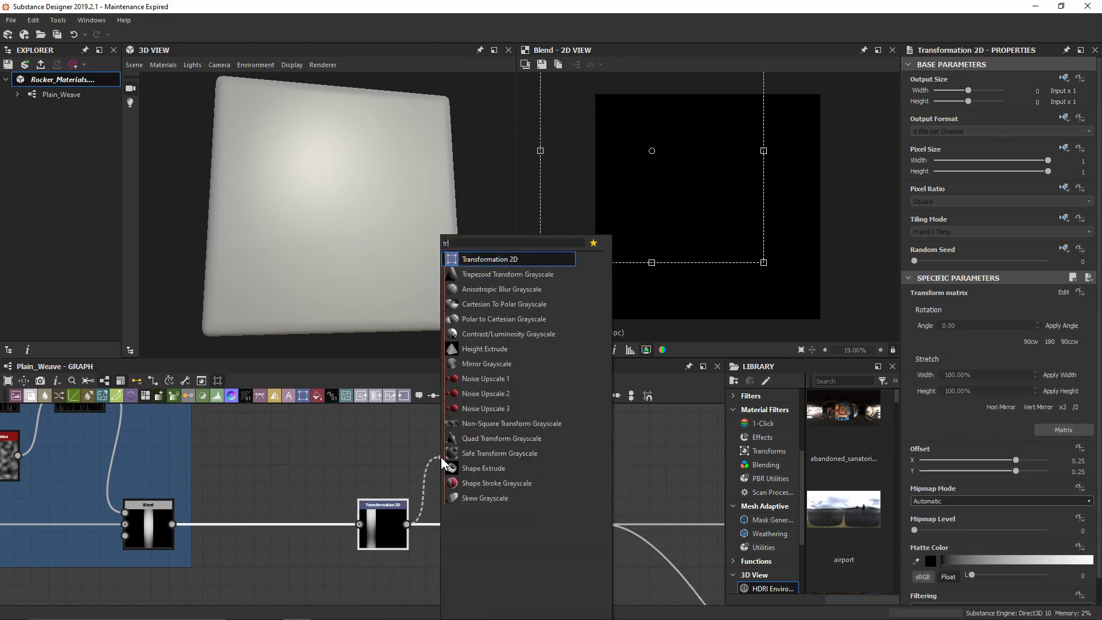
pyautogui.press('Return')
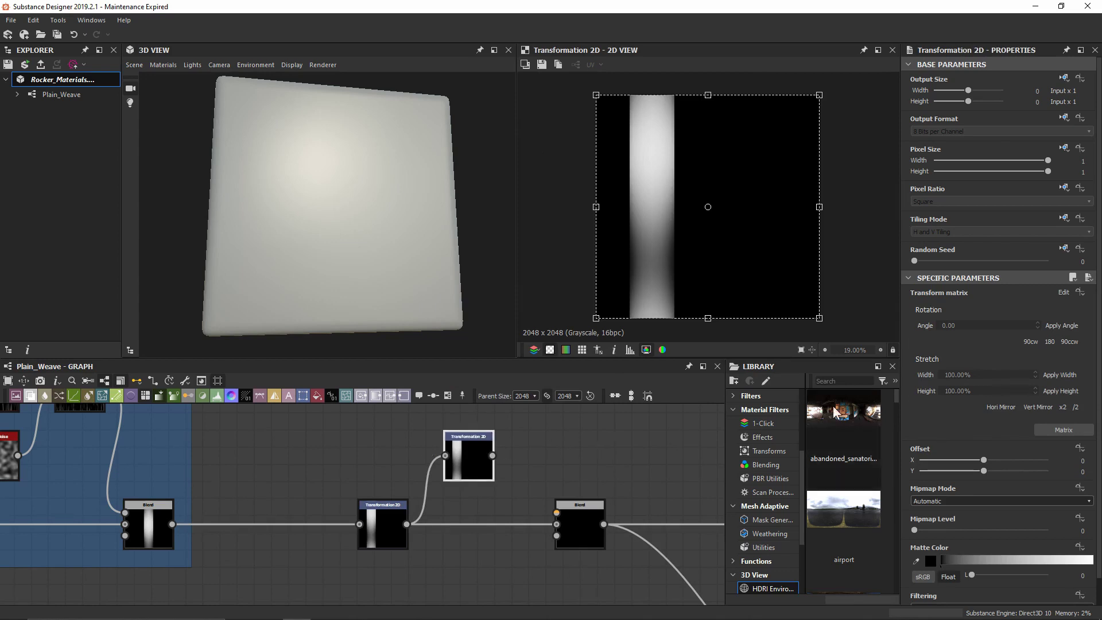
# Rotate the second strip 90° clockwise and plug it into the Blend's Foreground.
pyautogui.click(1030, 342)
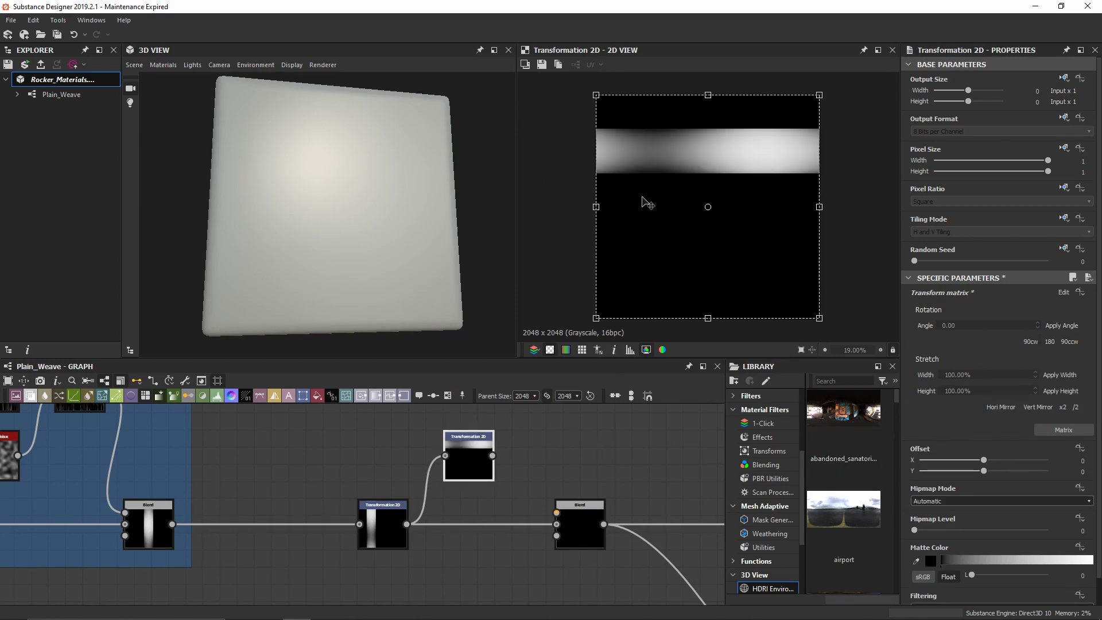
pyautogui.click(386, 510)
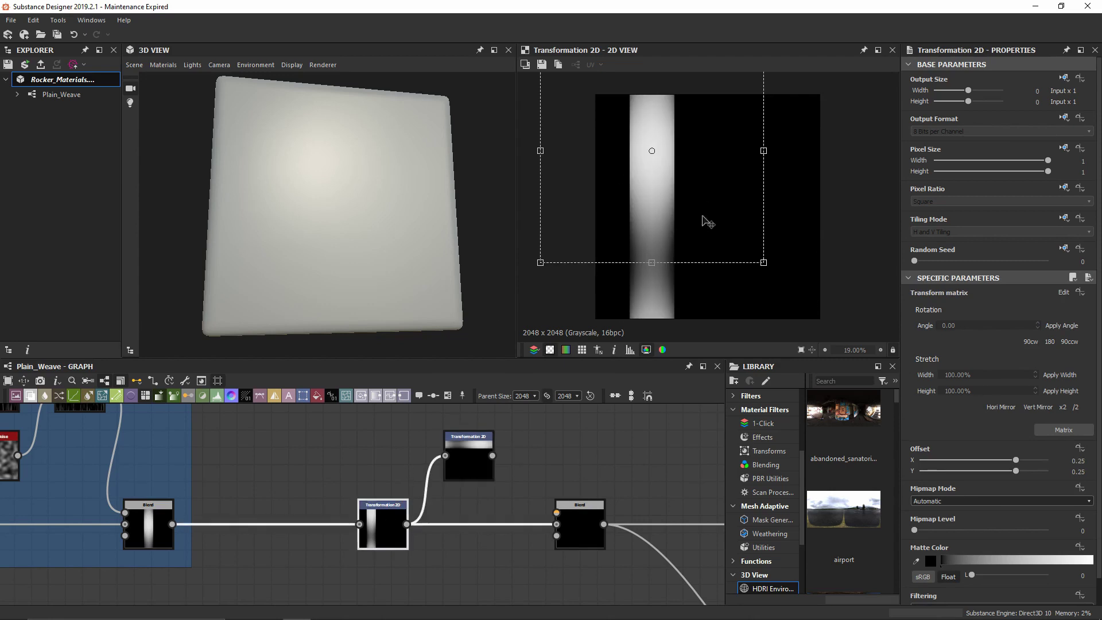
pyautogui.click(470, 460)
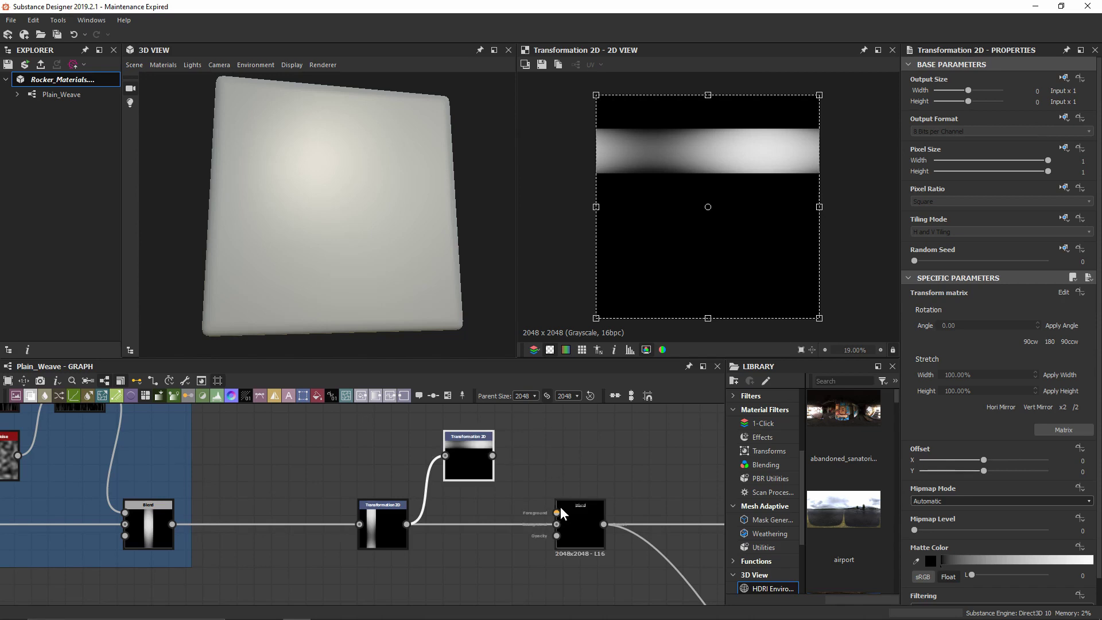
pyautogui.moveTo(506, 471); pyautogui.dragTo(494, 456)
pyautogui.moveTo(585, 517); pyautogui.dragTo(544, 525)
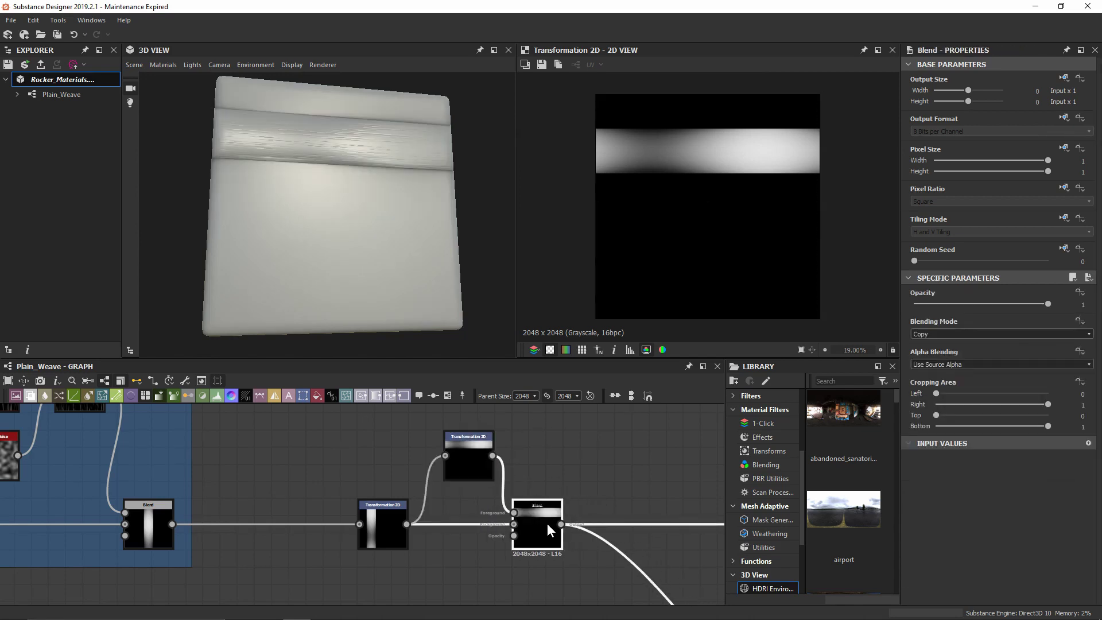
# Set the Blend's blending mode to Max (Lighten) and preview the resulting cross.
pyautogui.click(972, 334)
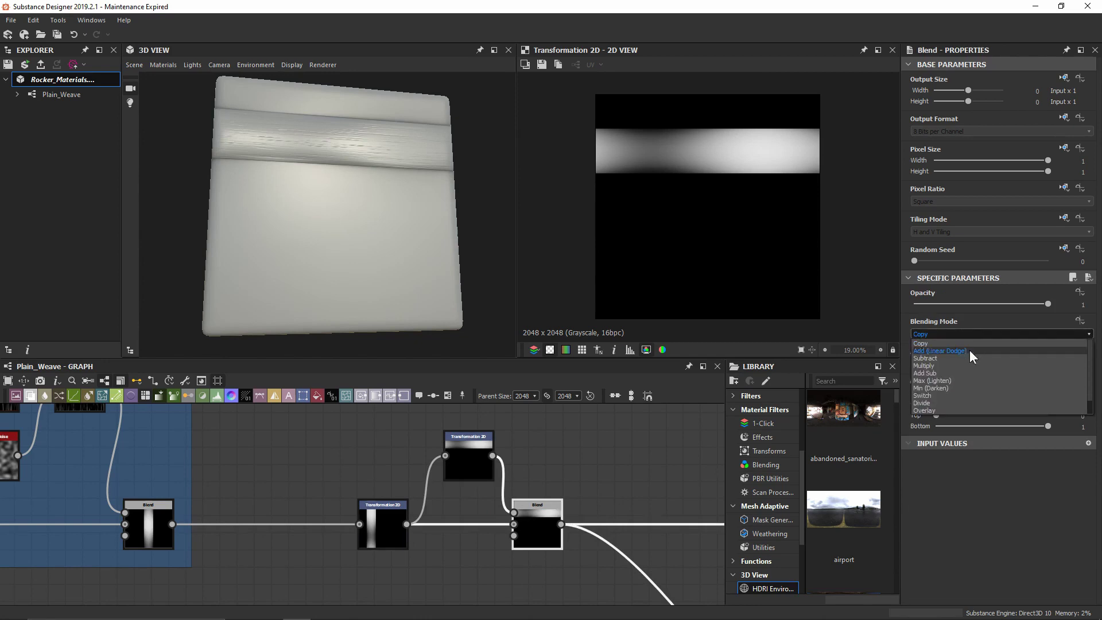
pyautogui.click(957, 381)
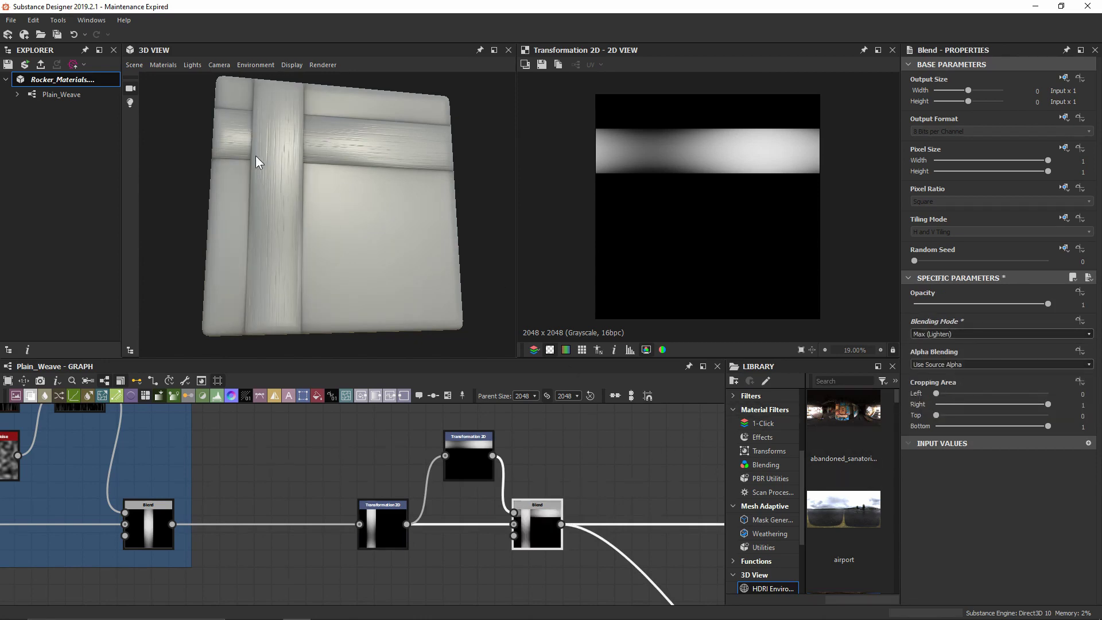
pyautogui.doubleClick(528, 515)
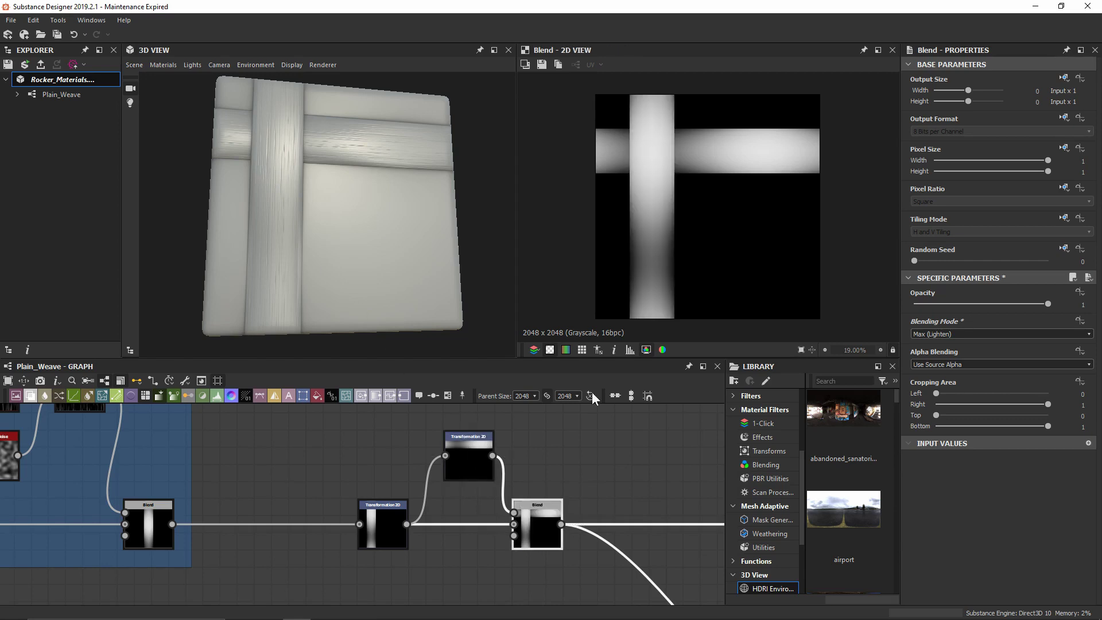
pyautogui.scroll(1, 669, 168)
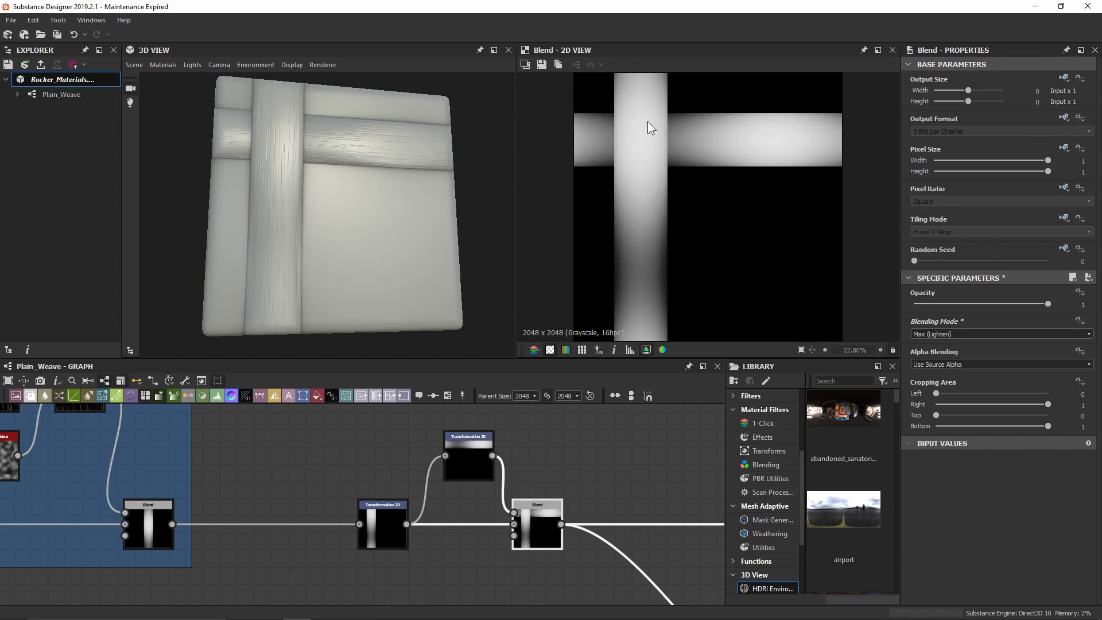
pyautogui.doubleClick(380, 525)
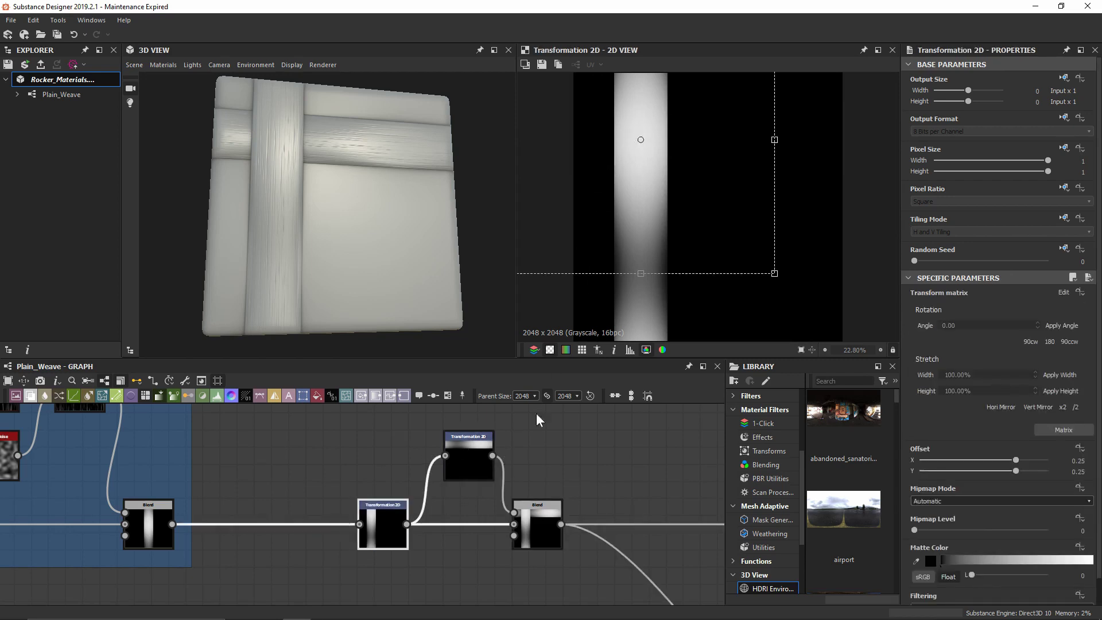
pyautogui.doubleClick(469, 452)
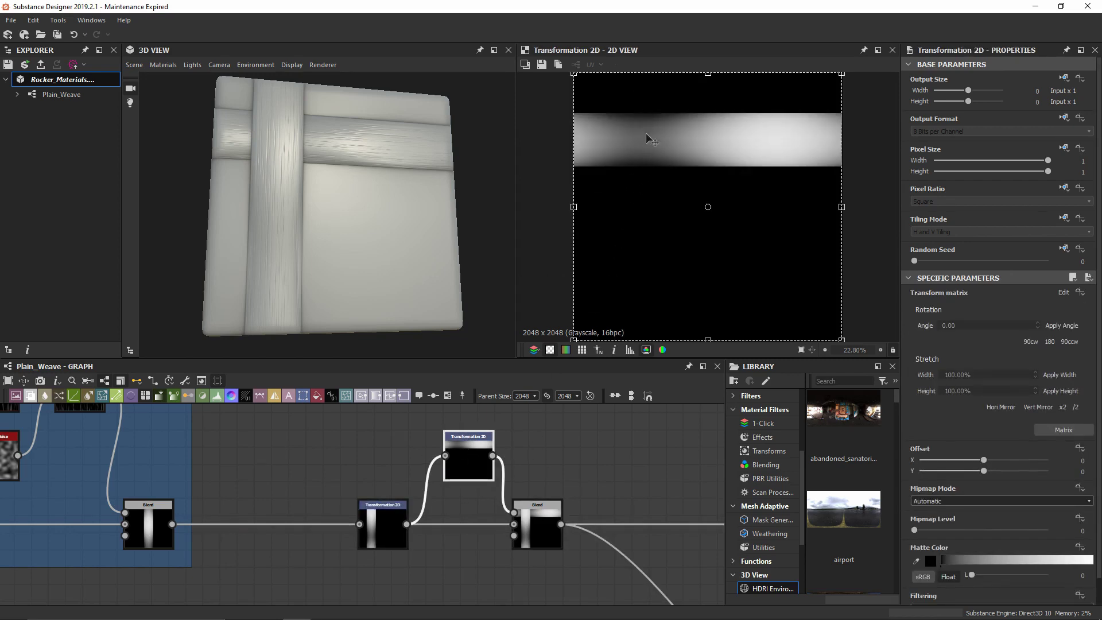
pyautogui.doubleClick(541, 513)
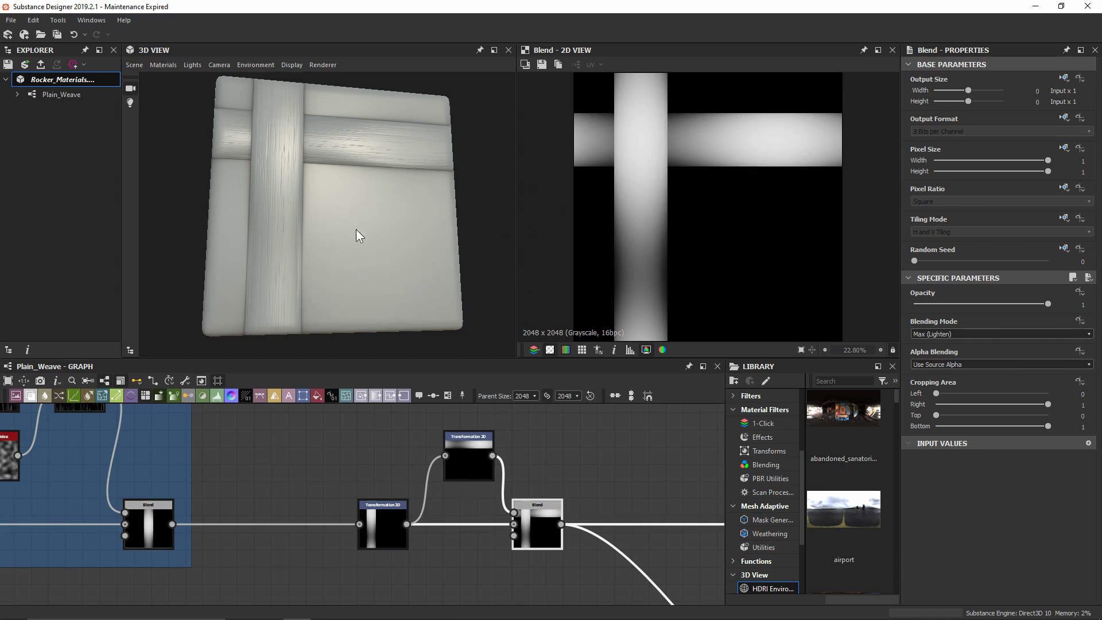
pyautogui.moveTo(355, 229); pyautogui.dragTo(359, 165)
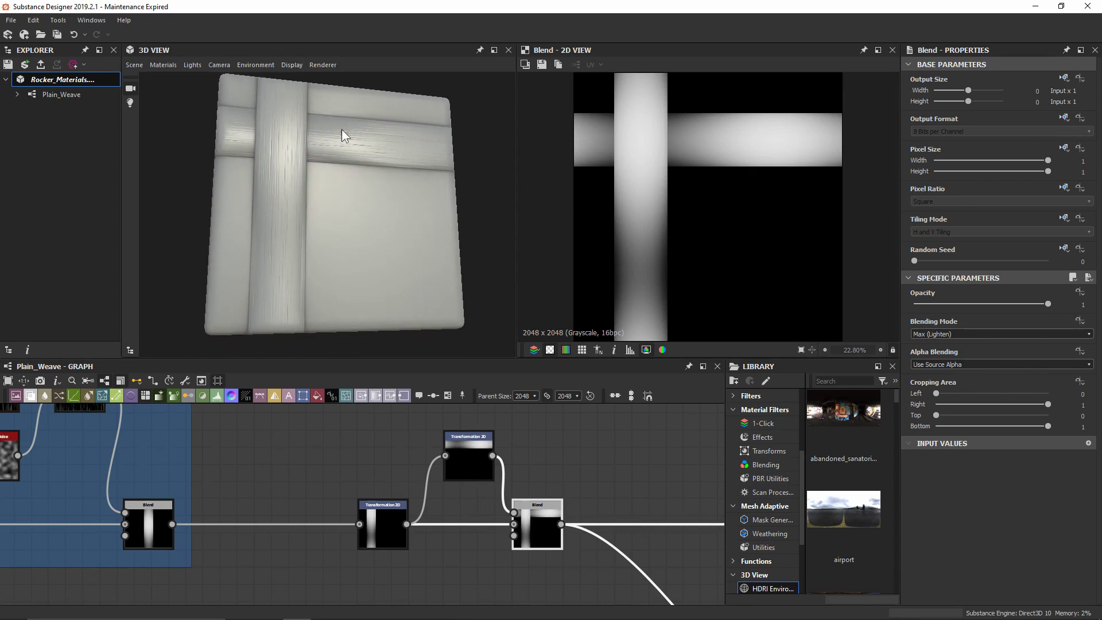
pyautogui.moveTo(470, 454); pyautogui.dragTo(448, 454)
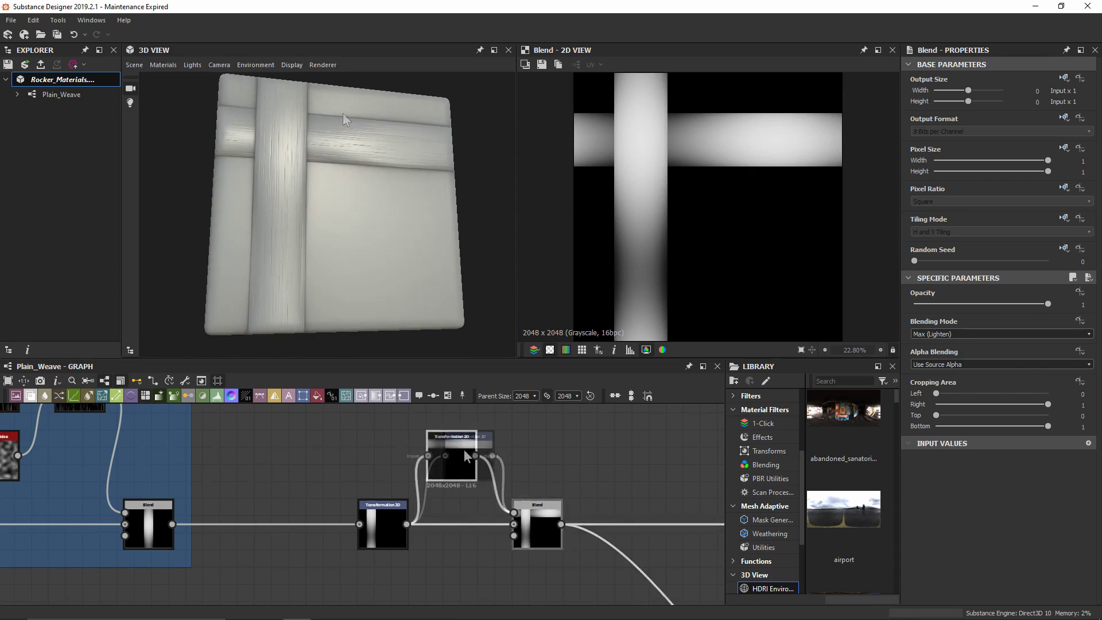
# Add a second Blend after the cross Blend with blending mode Max (Lighten).
pyautogui.moveTo(546, 534); pyautogui.dragTo(482, 525, button='middle')
pyautogui.click(481, 524)
pyautogui.press('space')
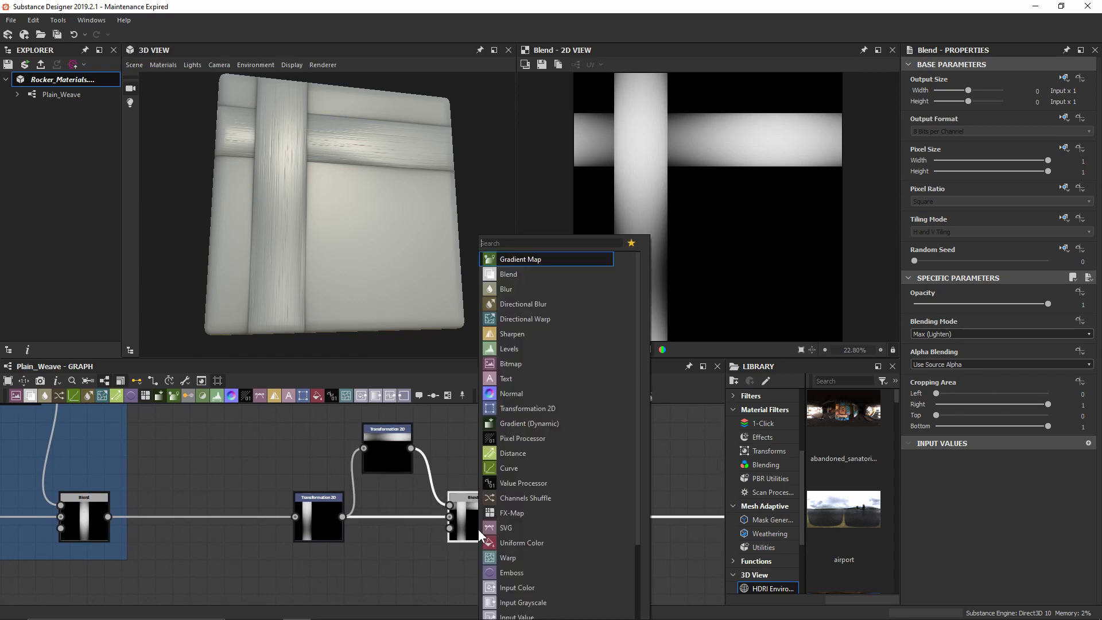
pyautogui.press('Return')
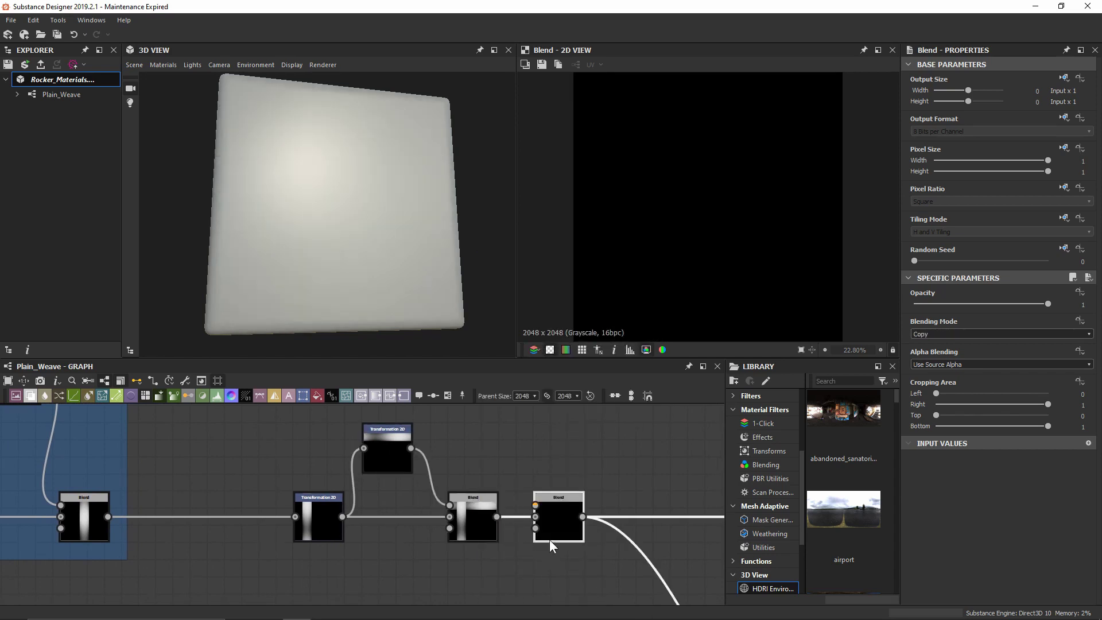
pyautogui.moveTo(550, 540); pyautogui.dragTo(681, 522)
pyautogui.moveTo(660, 517); pyautogui.dragTo(561, 510, button='middle')
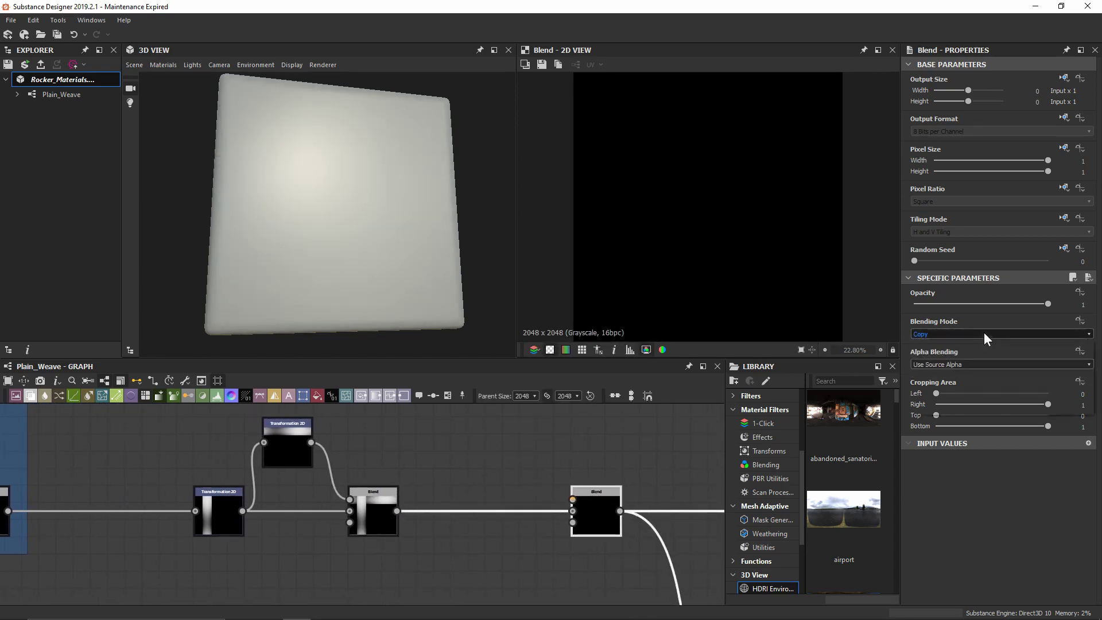
pyautogui.click(984, 331)
pyautogui.click(962, 382)
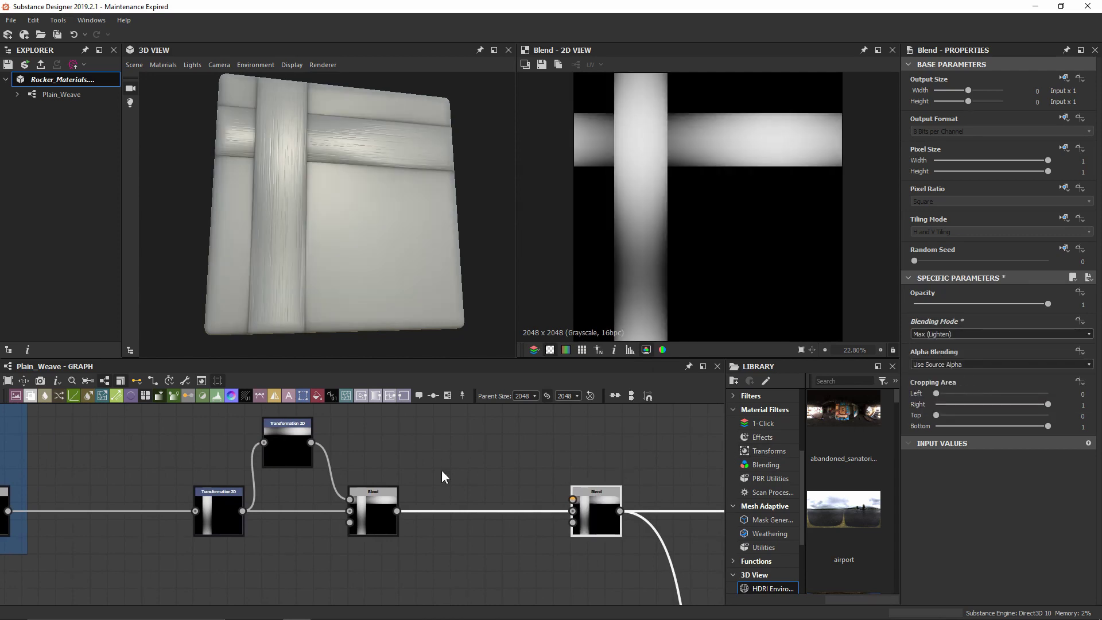
# Branch a Transformation 2D off the first Blend, rotate it 180°, and feed it into the Foreground.
pyautogui.moveTo(397, 511); pyautogui.dragTo(482, 441)
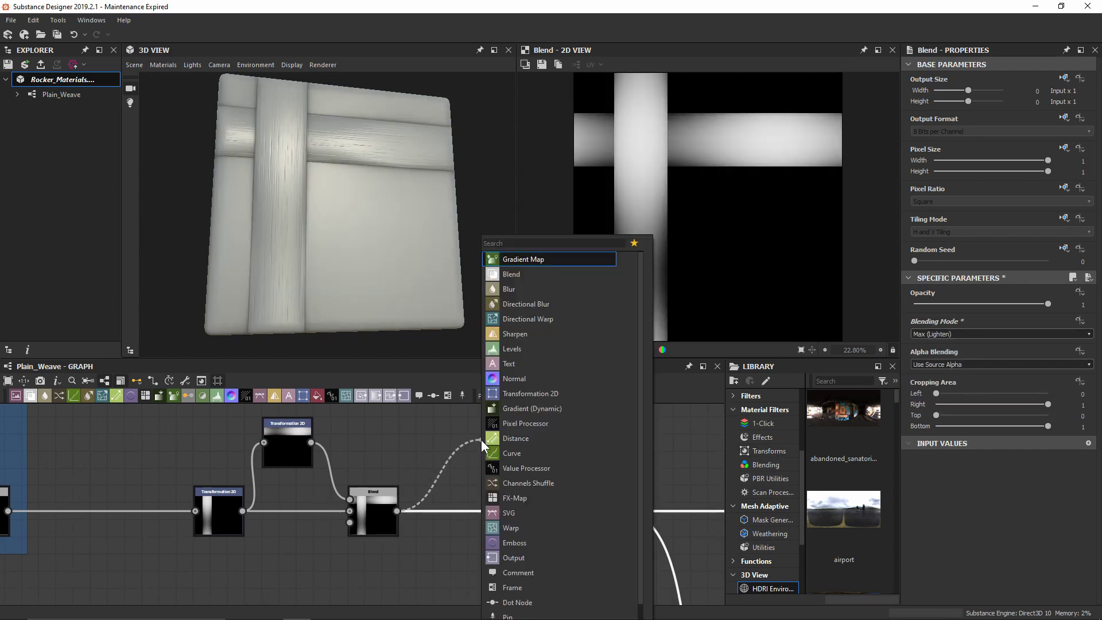
pyautogui.write('transf')
pyautogui.press('Return')
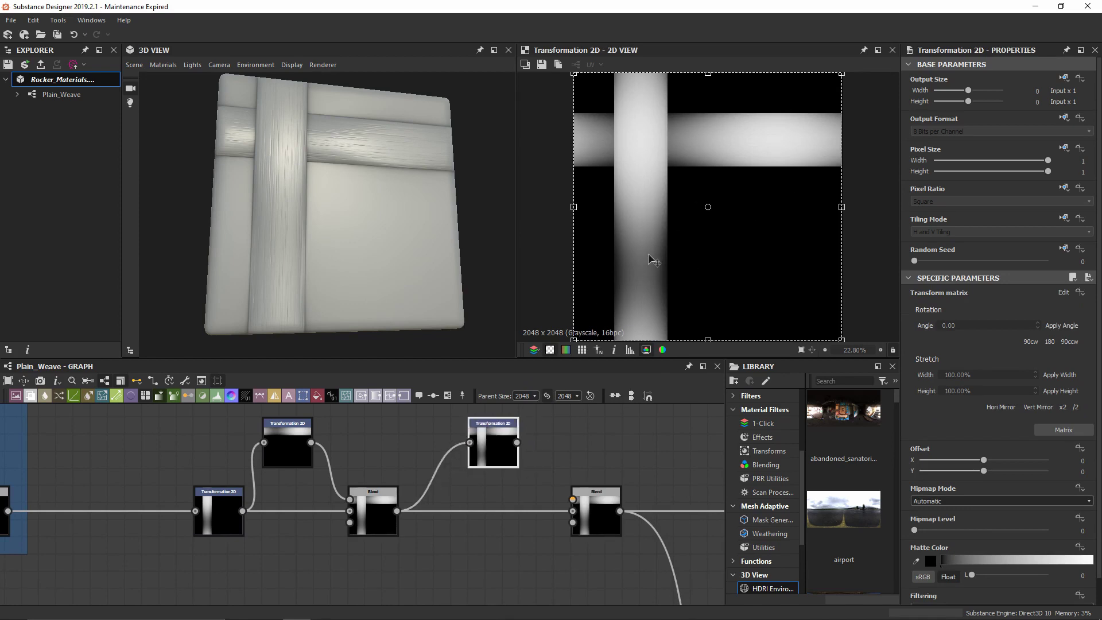
pyautogui.click(1030, 342)
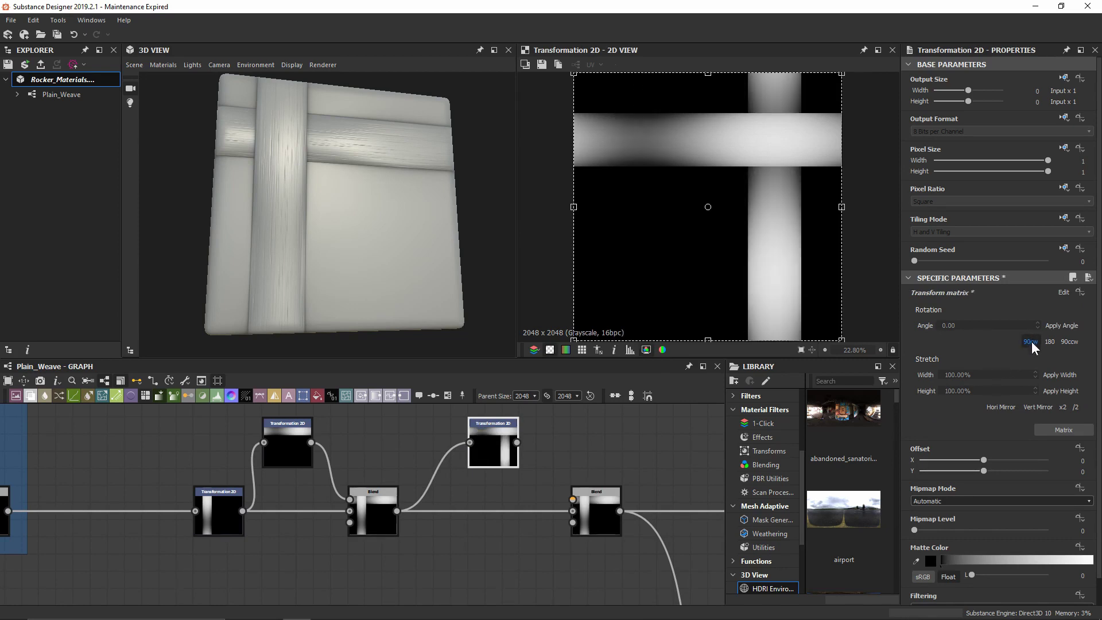
pyautogui.click(1031, 342)
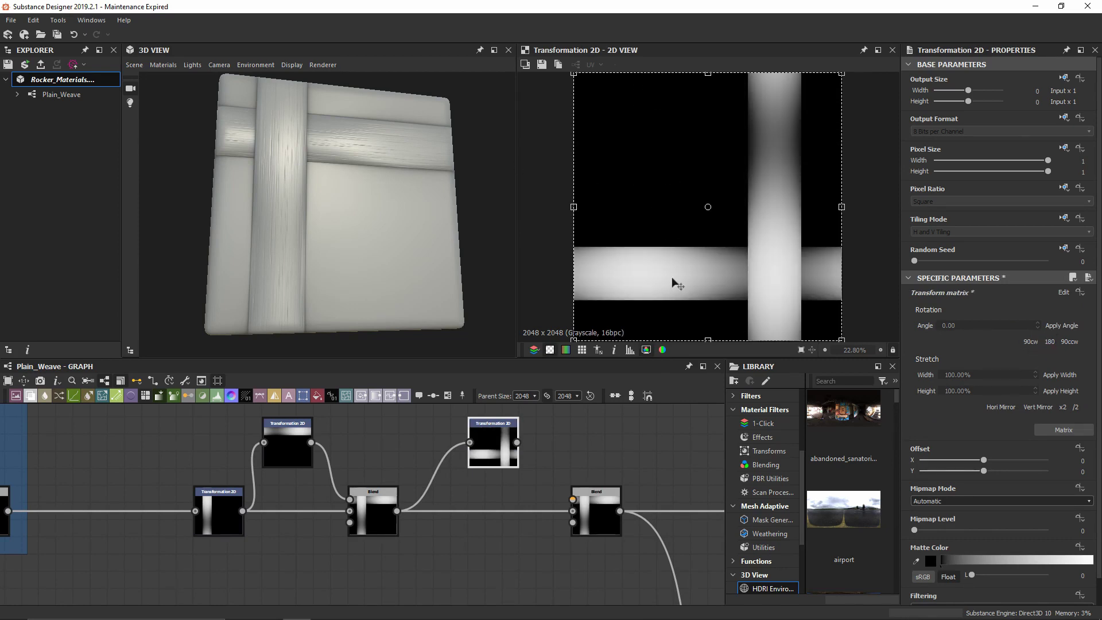
pyautogui.moveTo(517, 443); pyautogui.dragTo(573, 499)
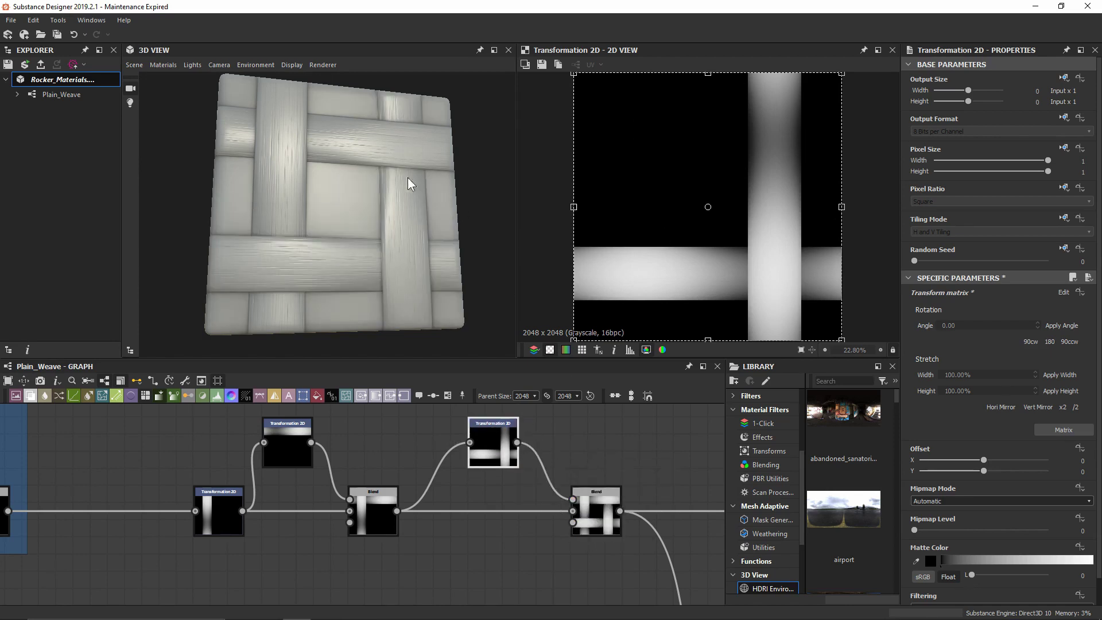
# Preview the combined weave and the rotated cross copy feeding it.
pyautogui.doubleClick(583, 510)
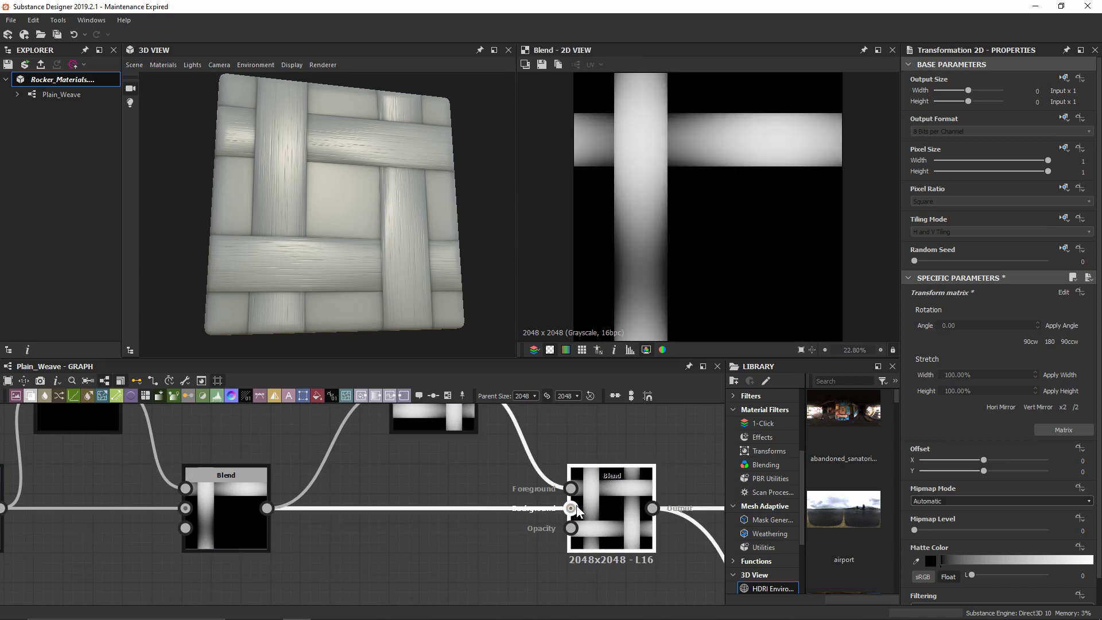
pyautogui.doubleClick(576, 487)
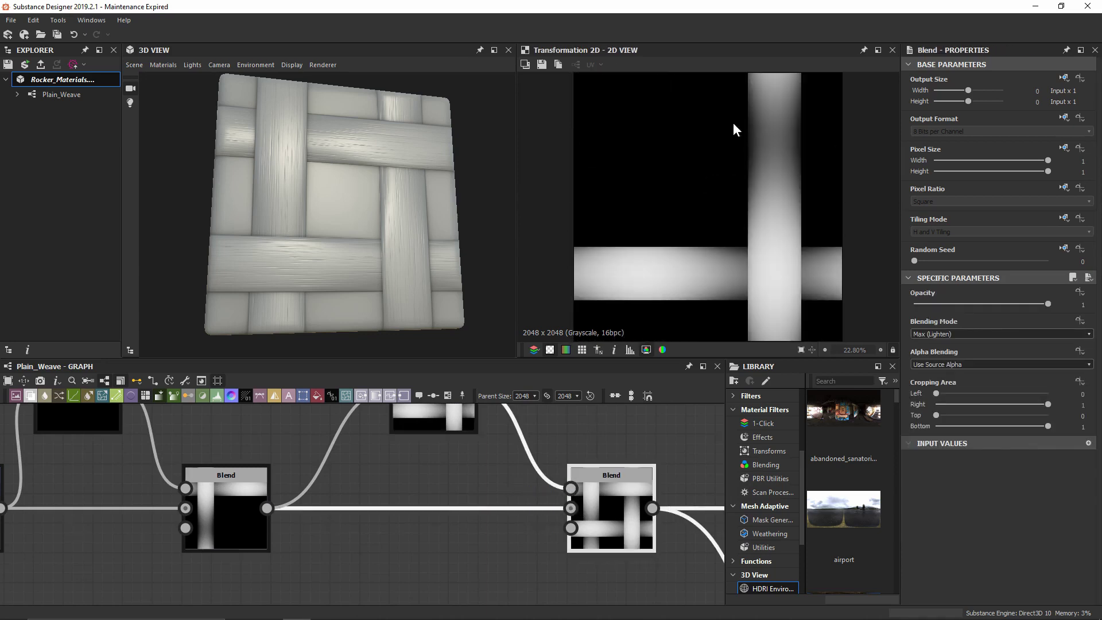
pyautogui.doubleClick(612, 511)
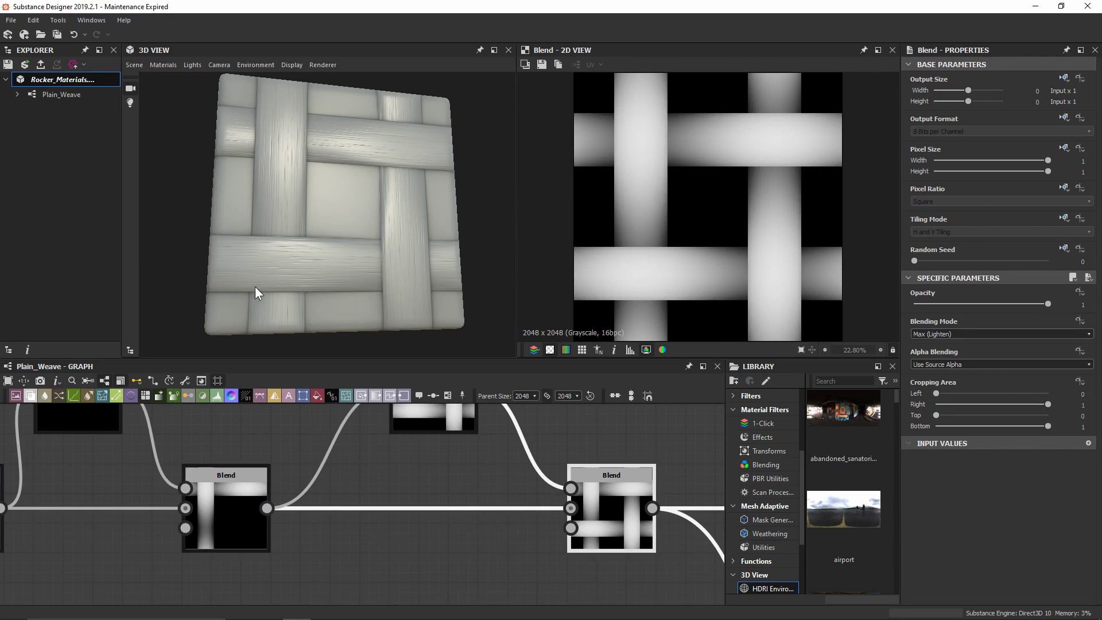
pyautogui.scroll(-3, 386, 479)
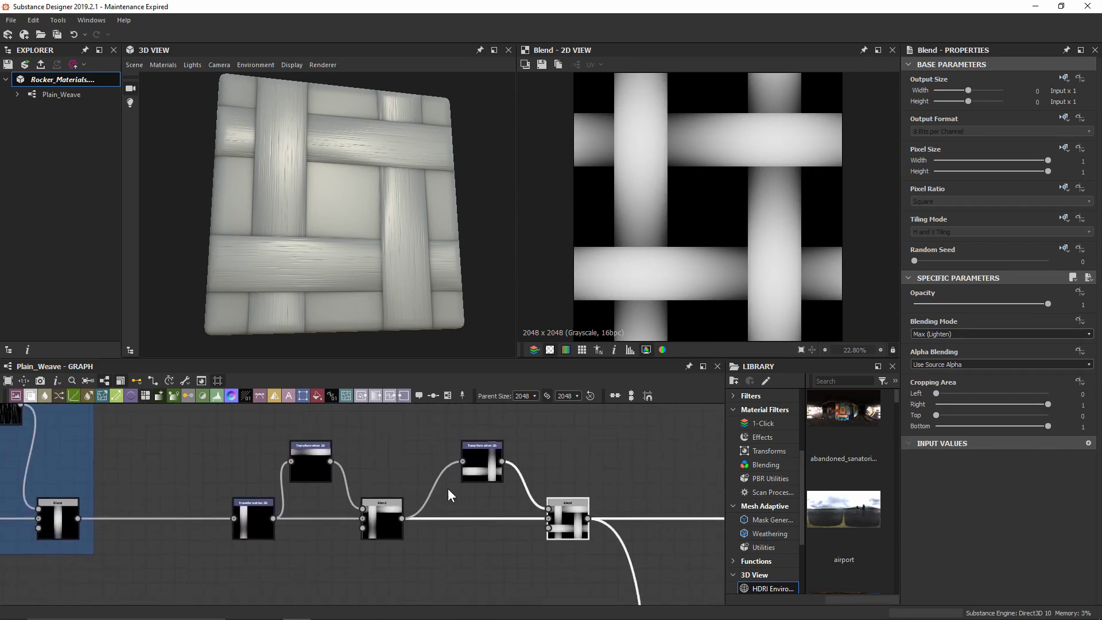
pyautogui.scroll(2, 448, 484)
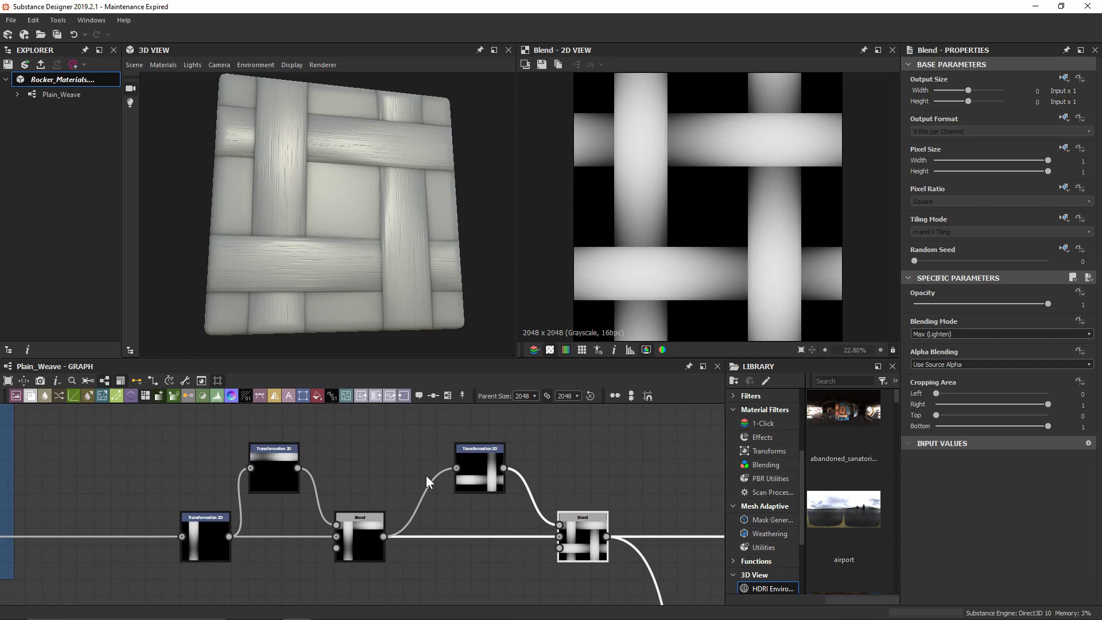
pyautogui.moveTo(209, 535); pyautogui.dragTo(193, 536)
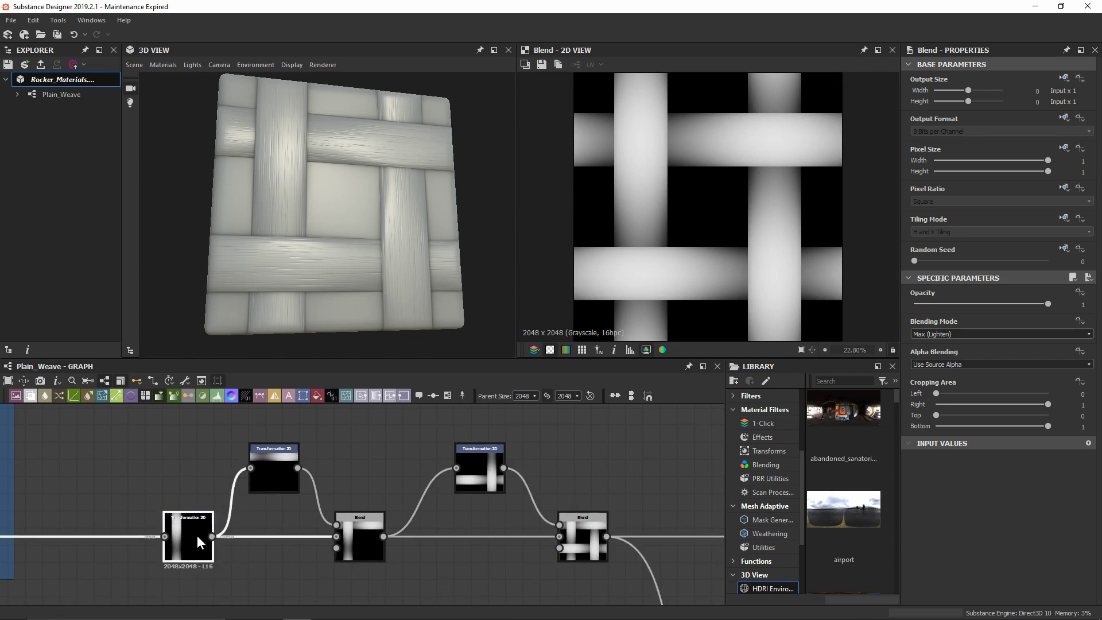
pyautogui.click(197, 534)
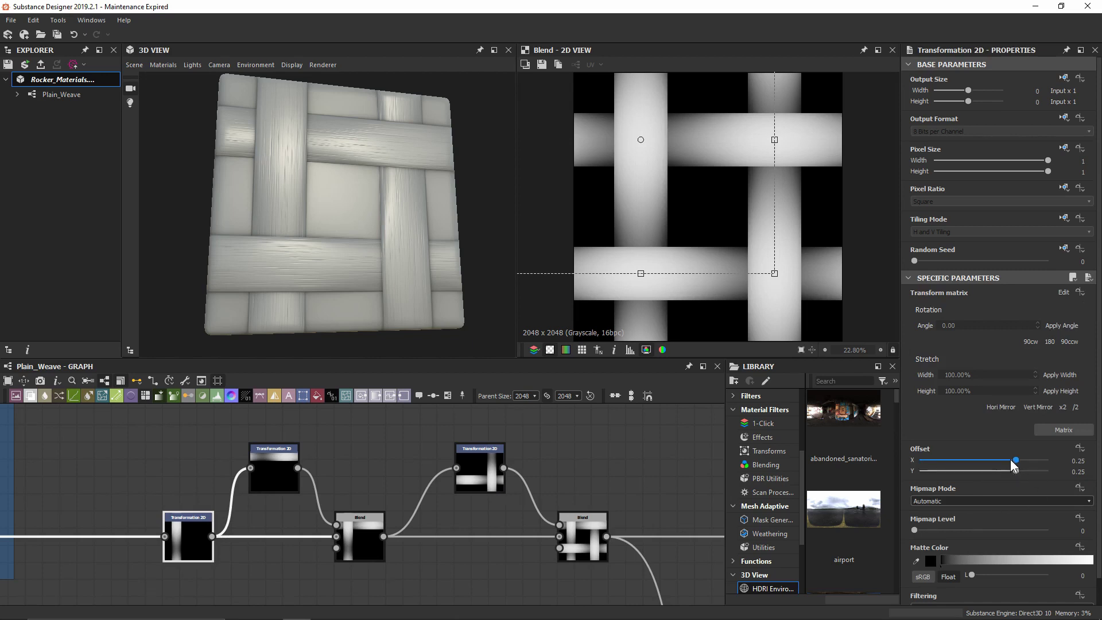
pyautogui.moveTo(1011, 460); pyautogui.dragTo(1019, 454)
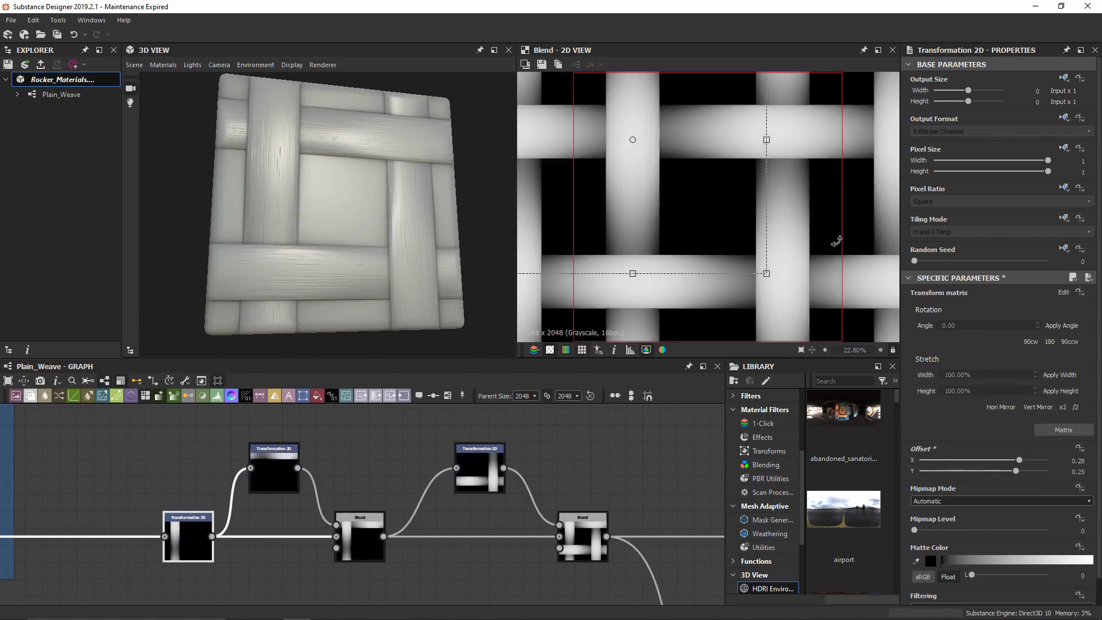
pyautogui.scroll(-4, 850, 259)
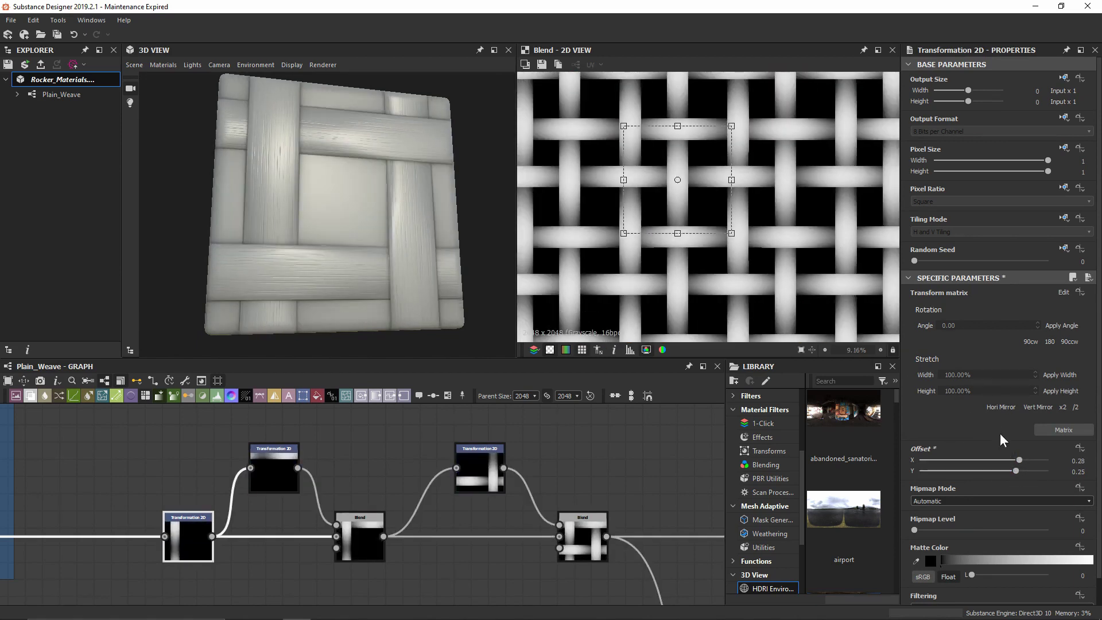
pyautogui.moveTo(1005, 454); pyautogui.dragTo(1021, 445)
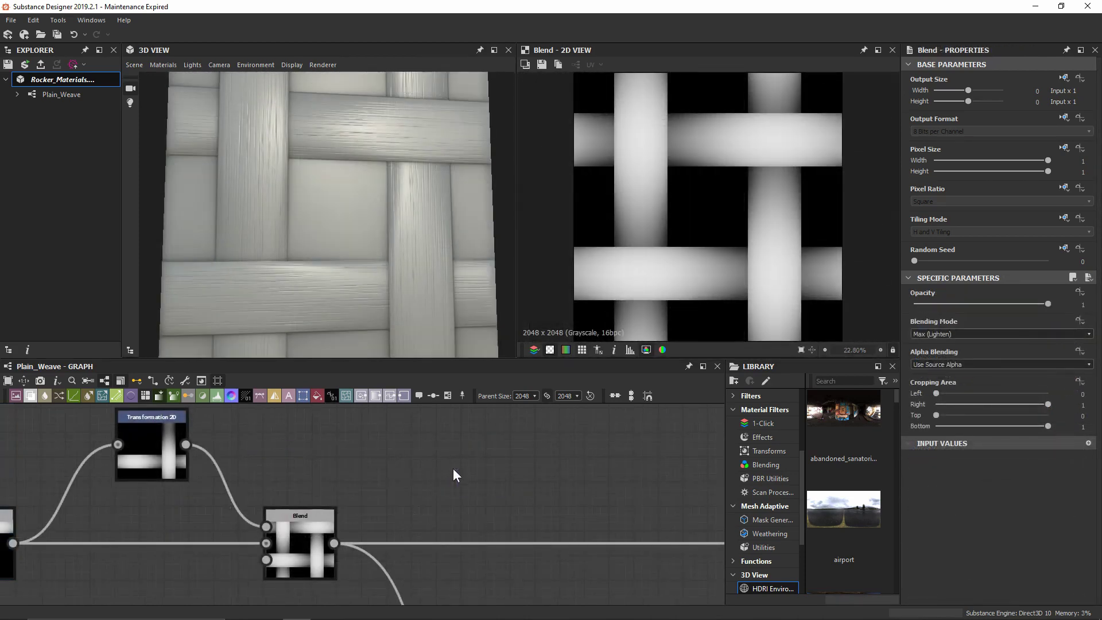
pyautogui.scroll(-4, 398, 255)
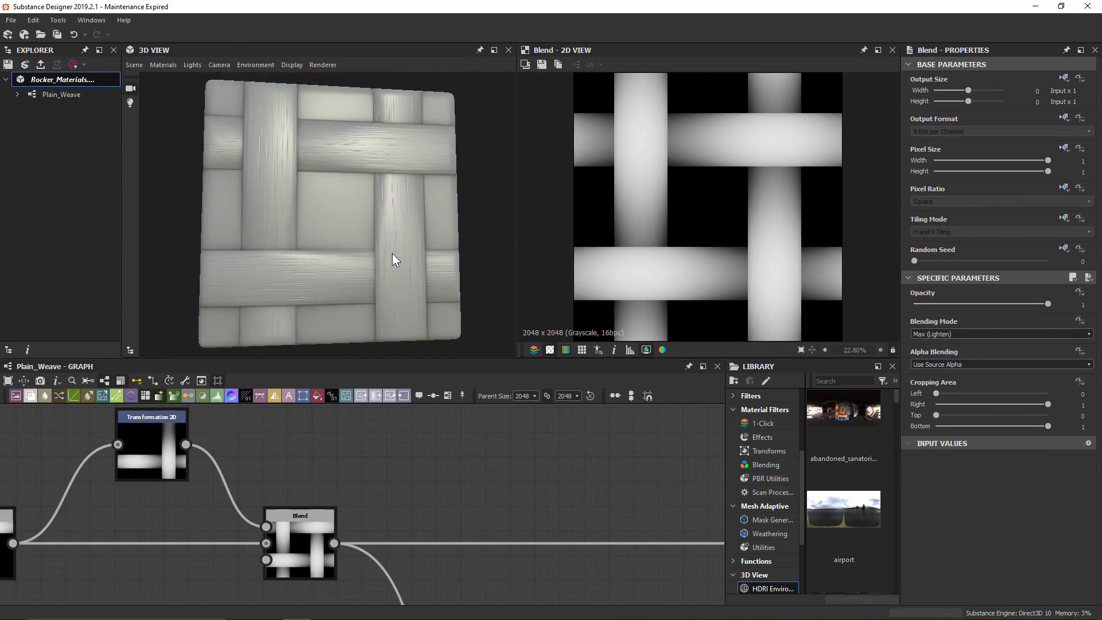
# Insert a Blur HQ Grayscale node after the combining Blend.
pyautogui.click(301, 560)
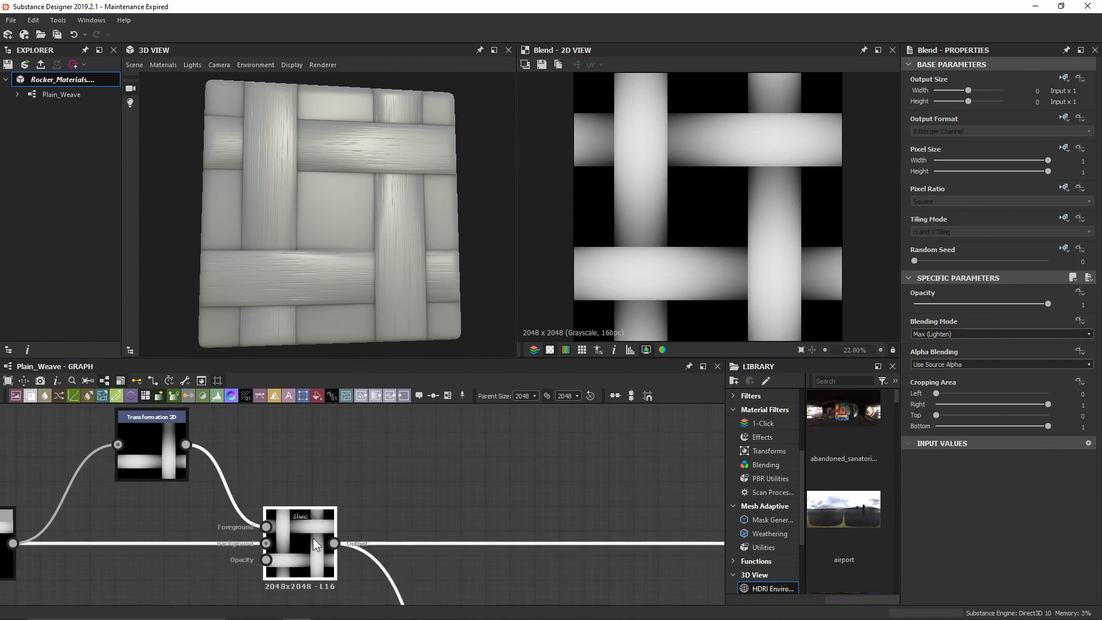
pyautogui.press('space')
pyautogui.write('blur')
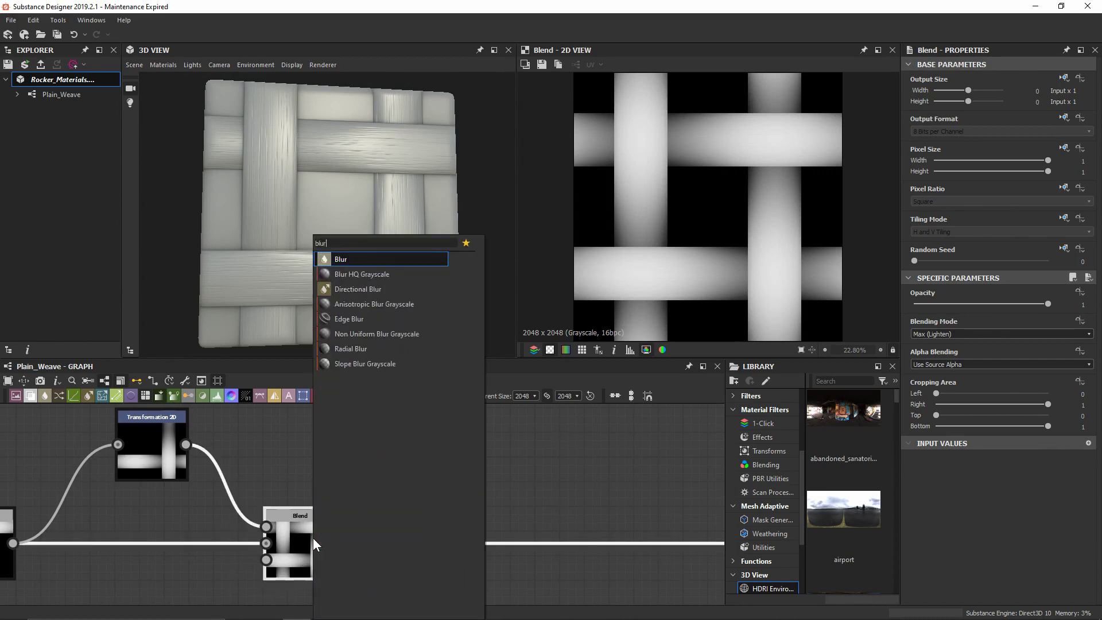
pyautogui.press('Down')
pyautogui.press('Return')
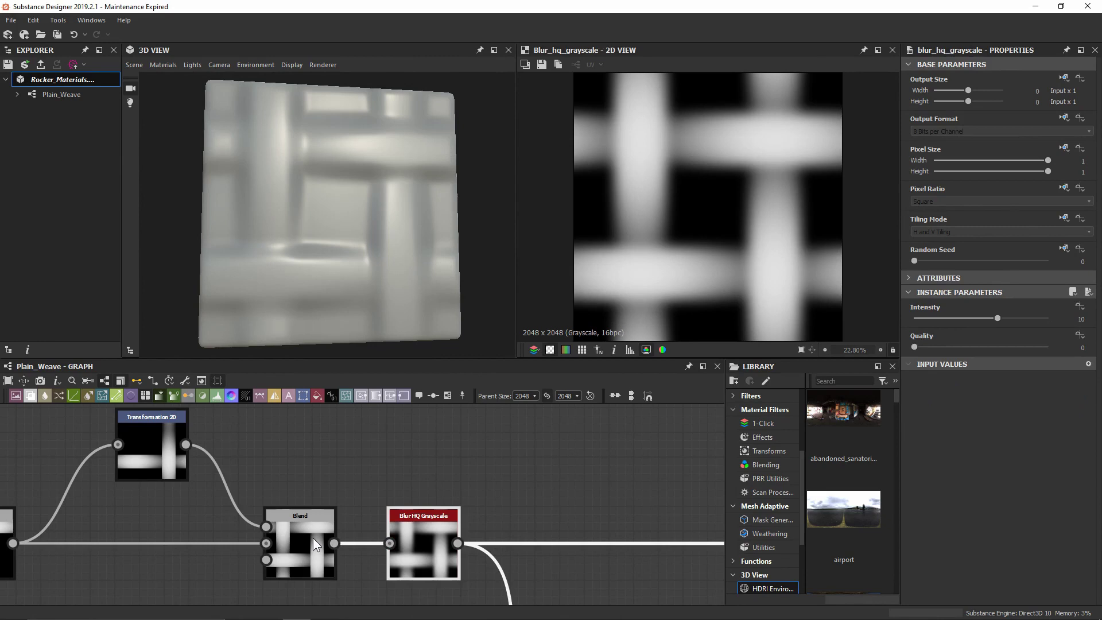
# Give the blur Quality 1 and Intensity 0.15.
pyautogui.moveTo(929, 347); pyautogui.dragTo(1026, 344)
pyautogui.click(984, 319)
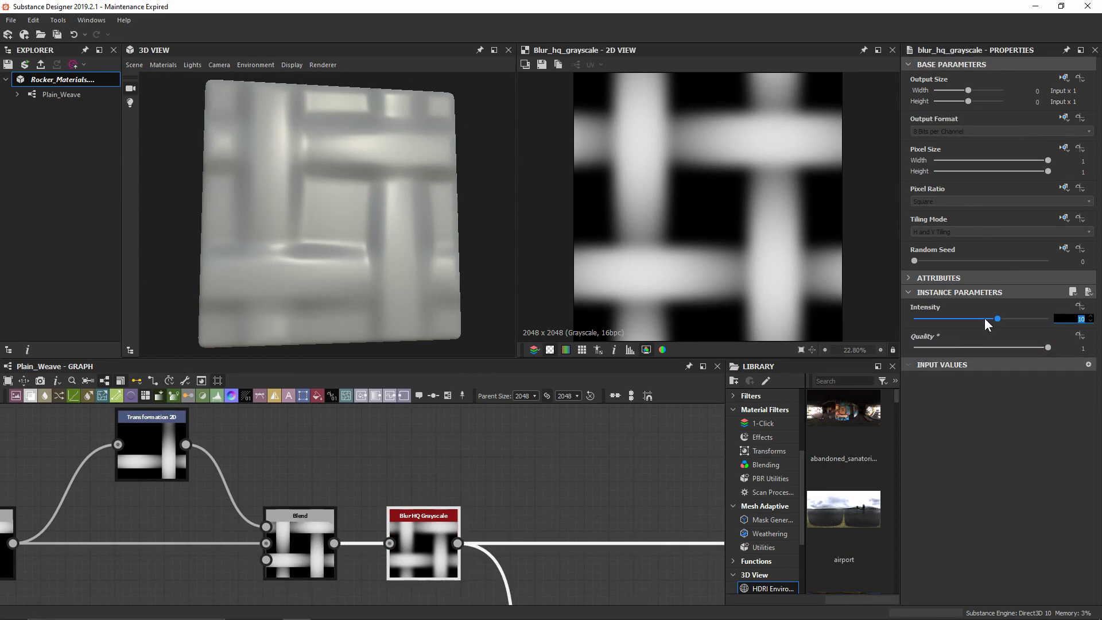
pyautogui.press('BackSpace')
pyautogui.write('0.15')
pyautogui.press('Return')
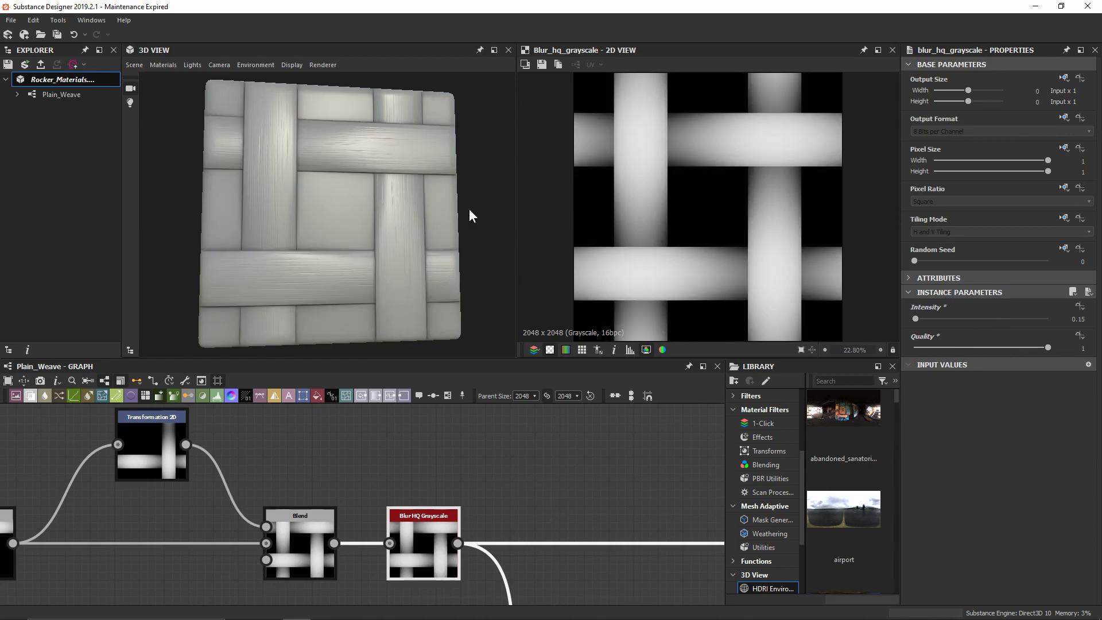
pyautogui.scroll(5, 261, 296)
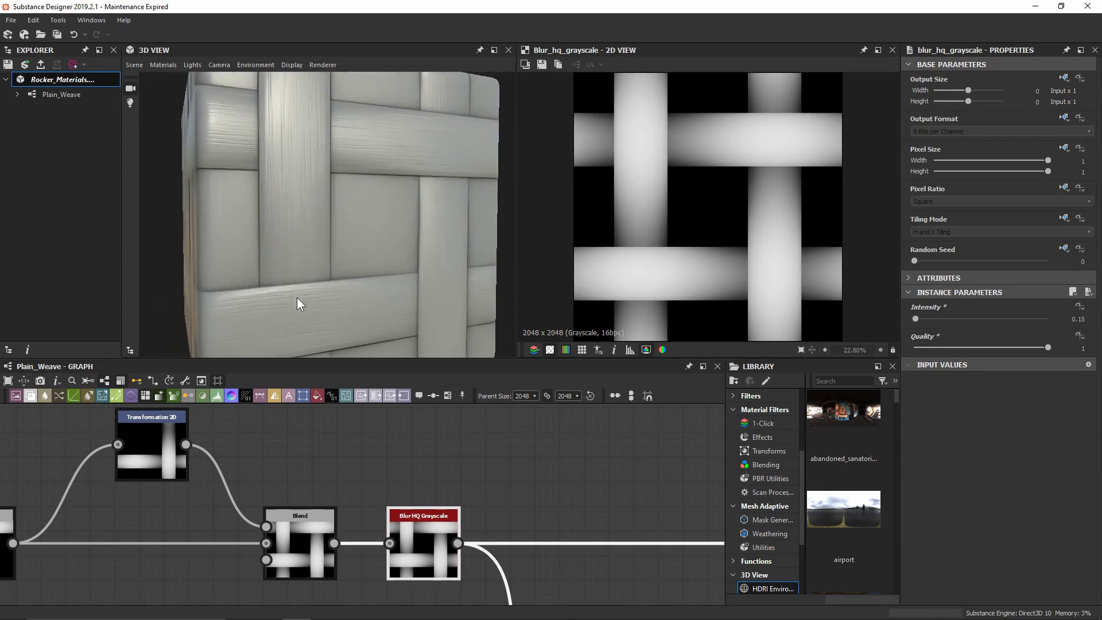
pyautogui.moveTo(289, 296); pyautogui.dragTo(339, 171)
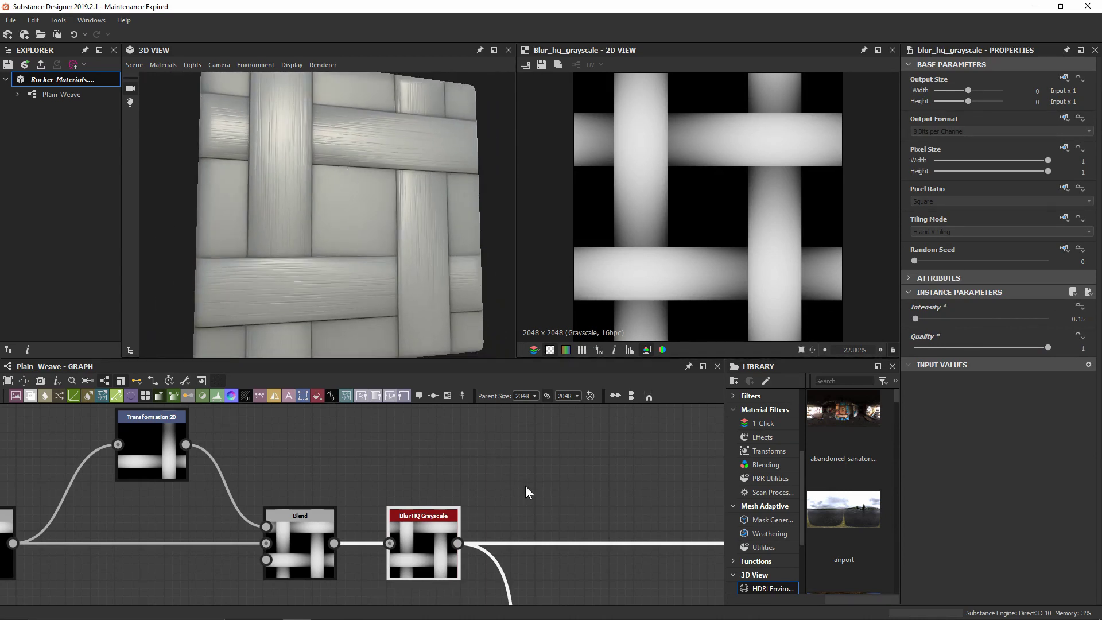
pyautogui.moveTo(526, 487); pyautogui.dragTo(322, 483, button='middle')
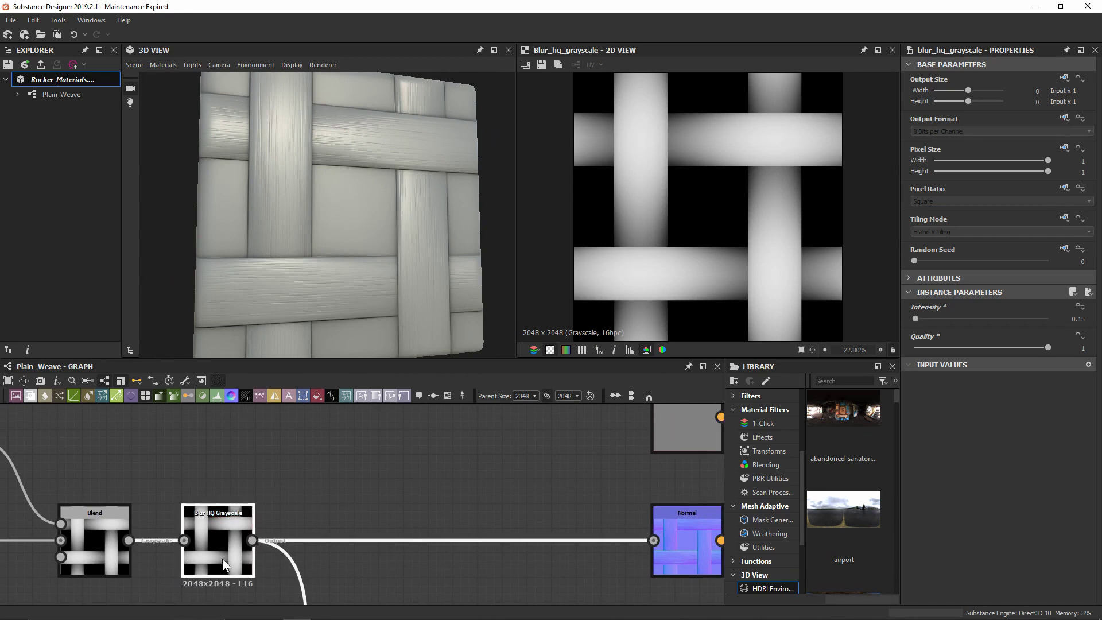
# Add a Tile Generator after the blur, with the blurred weave linked as its pattern input.
pyautogui.press('space')
pyautogui.write('tile ge')
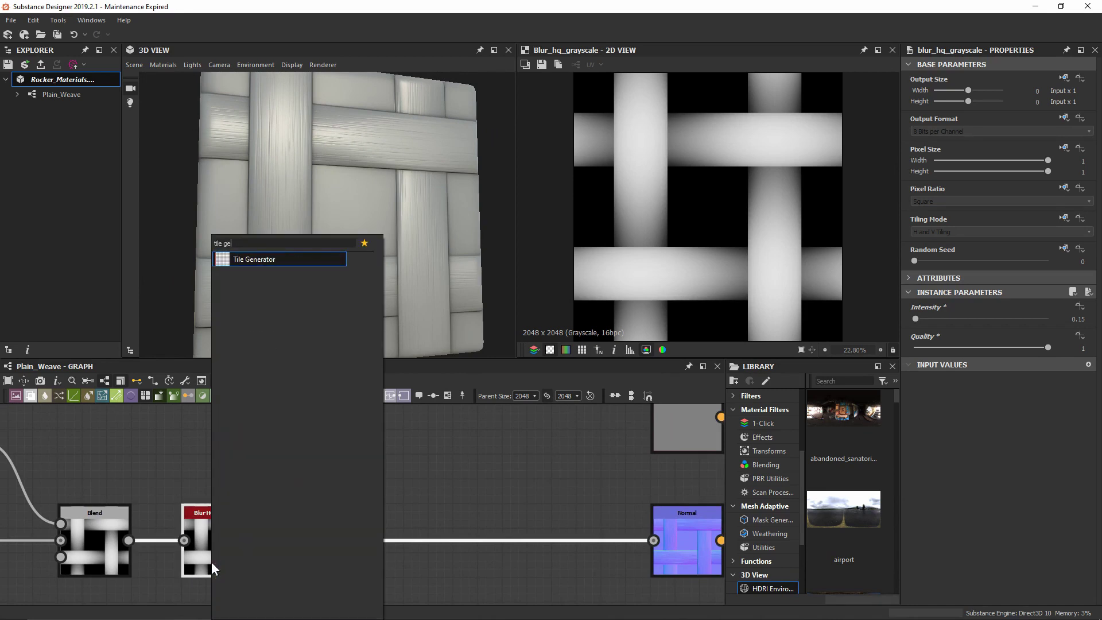
pyautogui.press('Return')
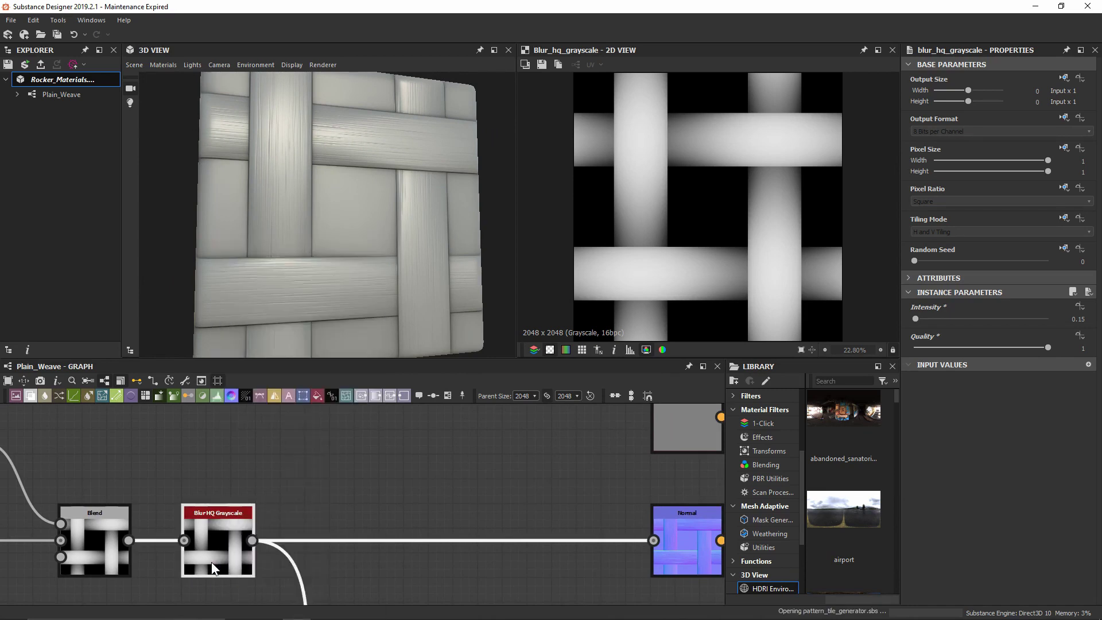
pyautogui.moveTo(308, 548); pyautogui.dragTo(309, 531)
pyautogui.moveTo(404, 471); pyautogui.dragTo(420, 478)
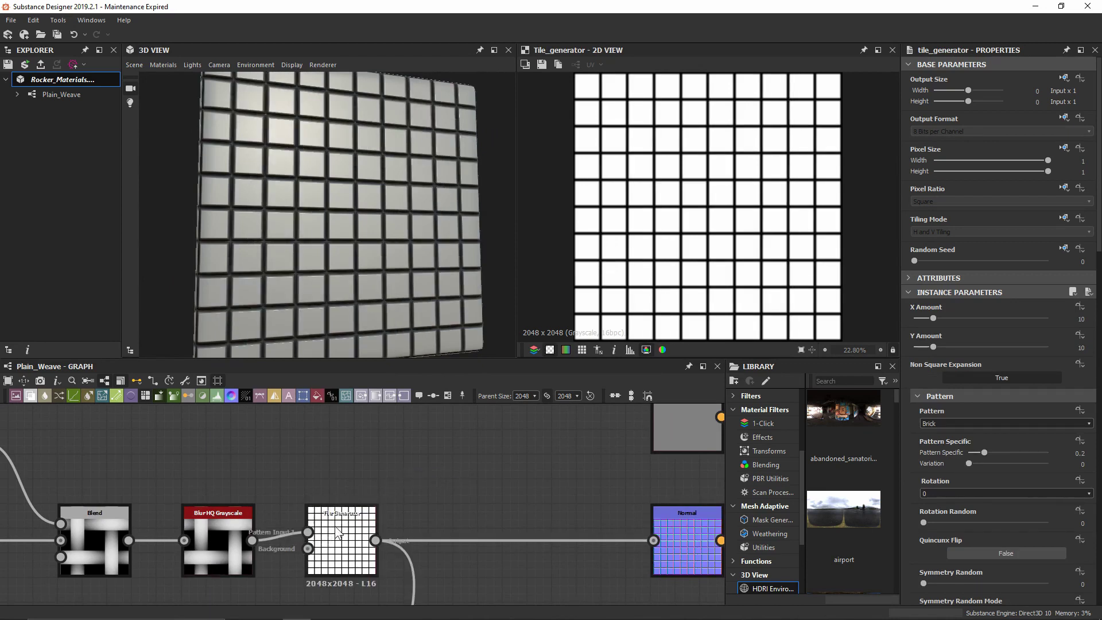
pyautogui.moveTo(341, 534); pyautogui.dragTo(422, 493, button='middle')
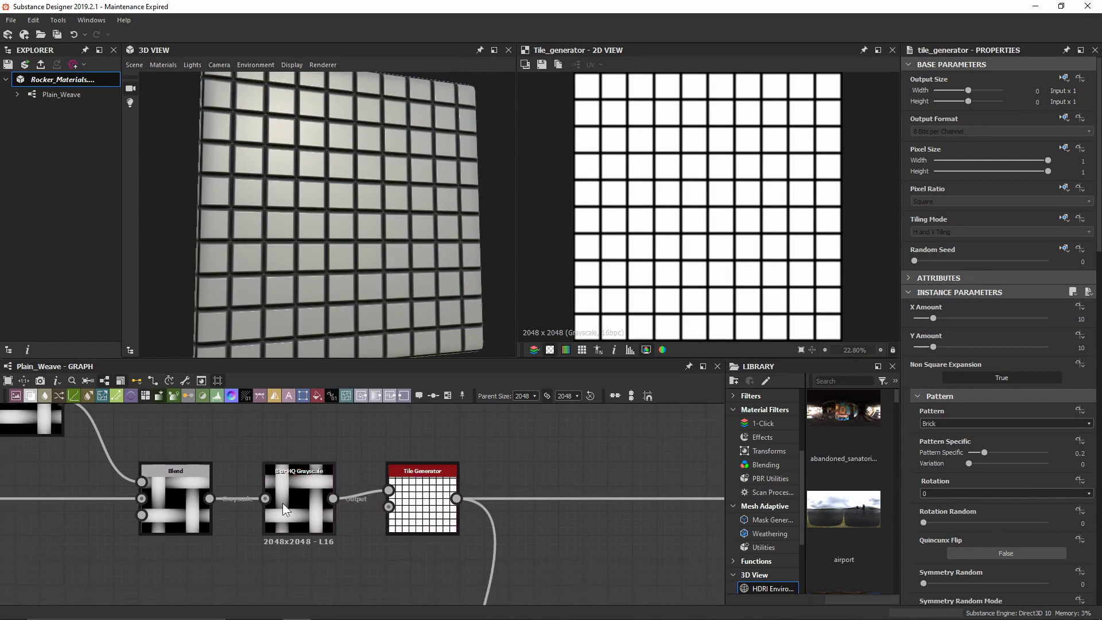
# Switch the Tile Generator's Pattern to Image Input.
pyautogui.click(323, 490)
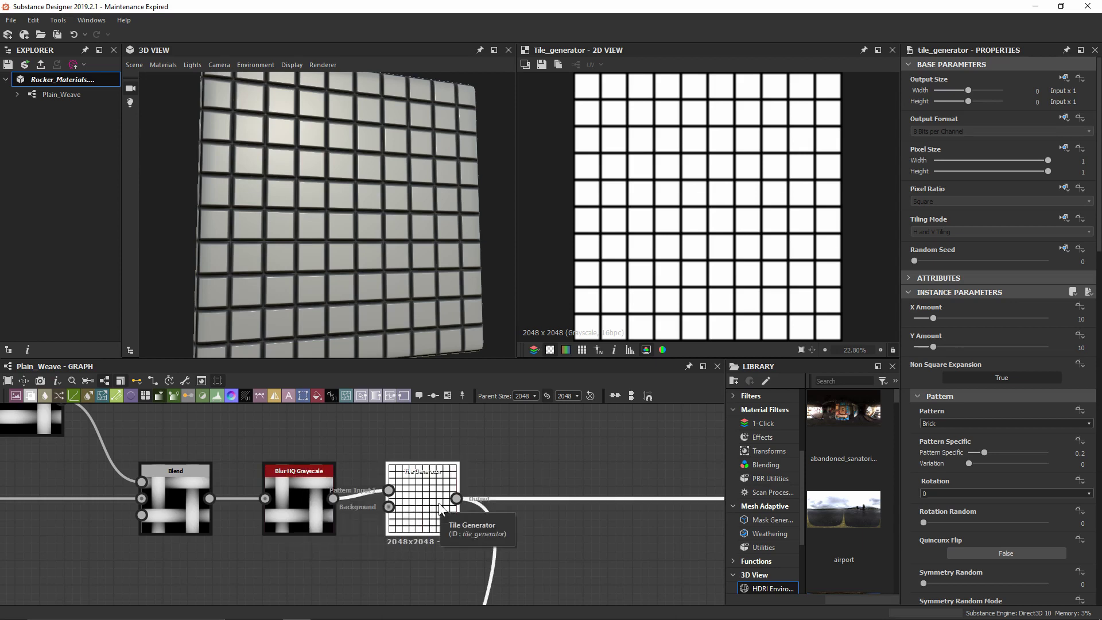
pyautogui.click(440, 509)
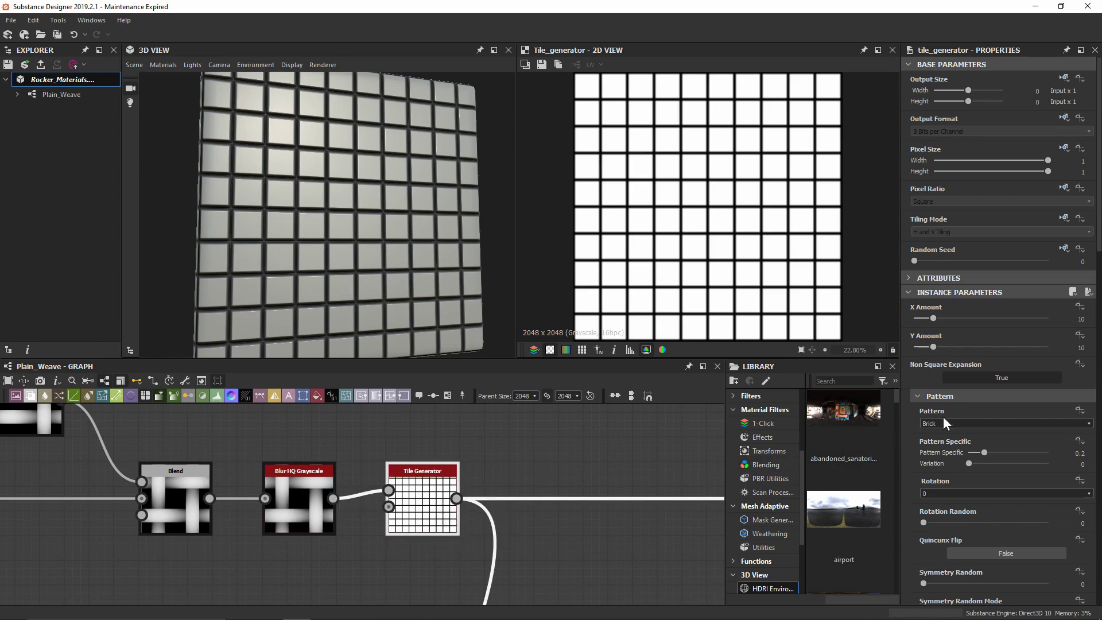
pyautogui.click(982, 423)
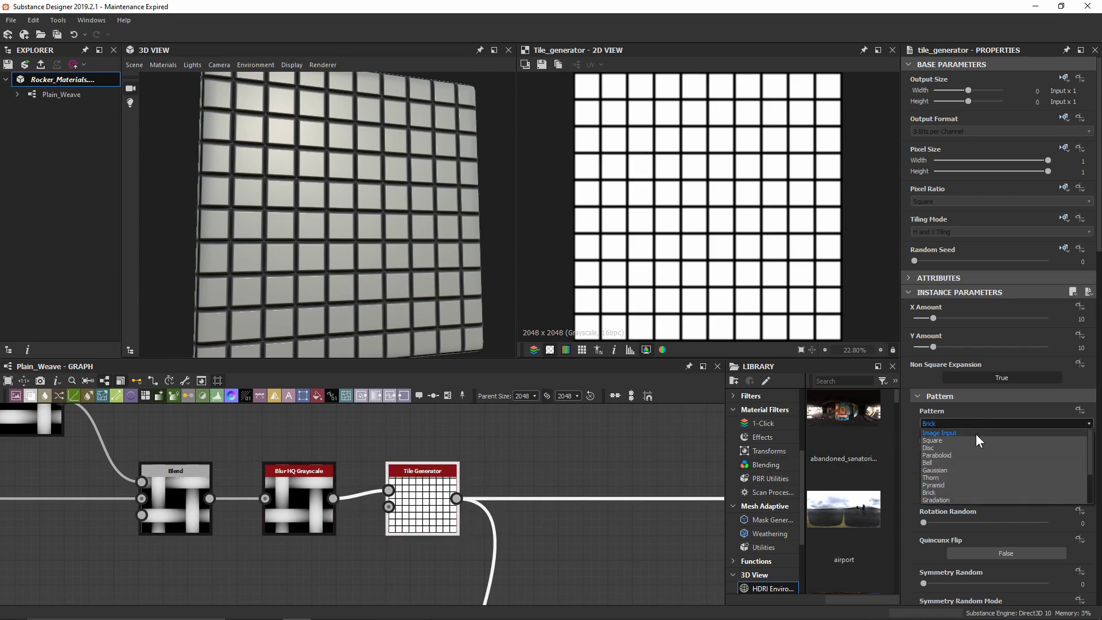
pyautogui.click(975, 433)
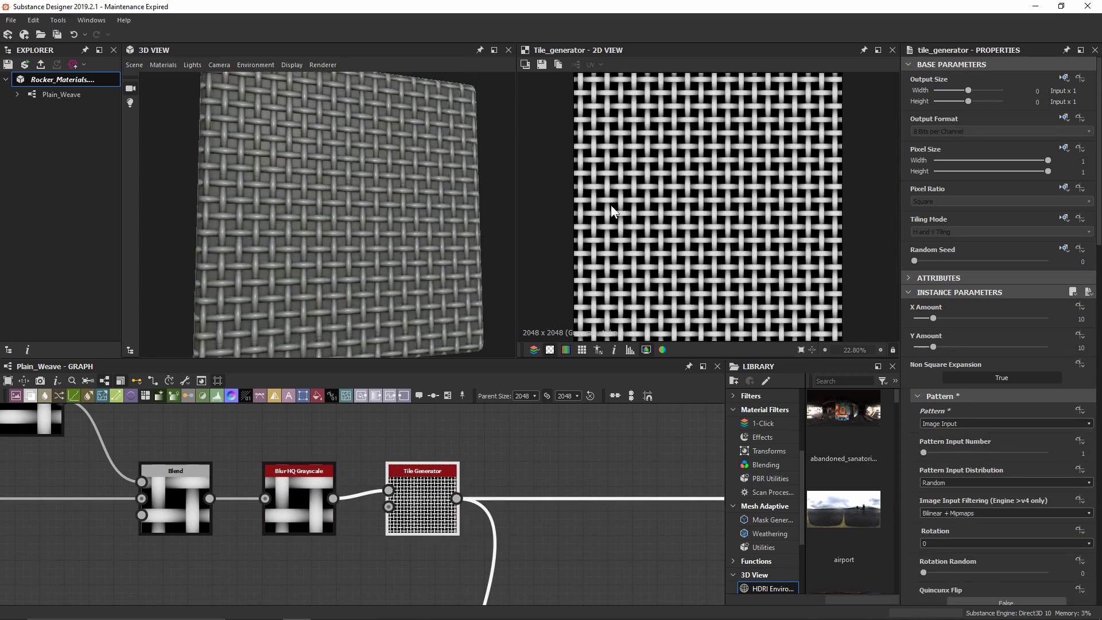
pyautogui.moveTo(319, 116); pyautogui.dragTo(301, 144)
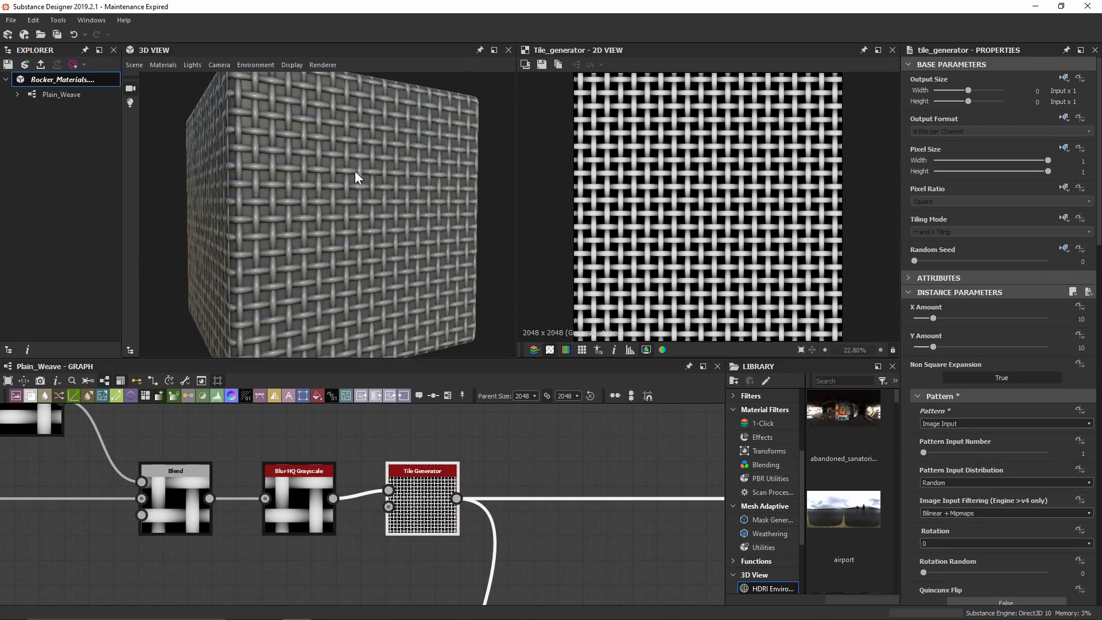
# Set the Tile Generator's X Amount and Y Amount to 4 each.
pyautogui.click(929, 319)
pyautogui.write('4')
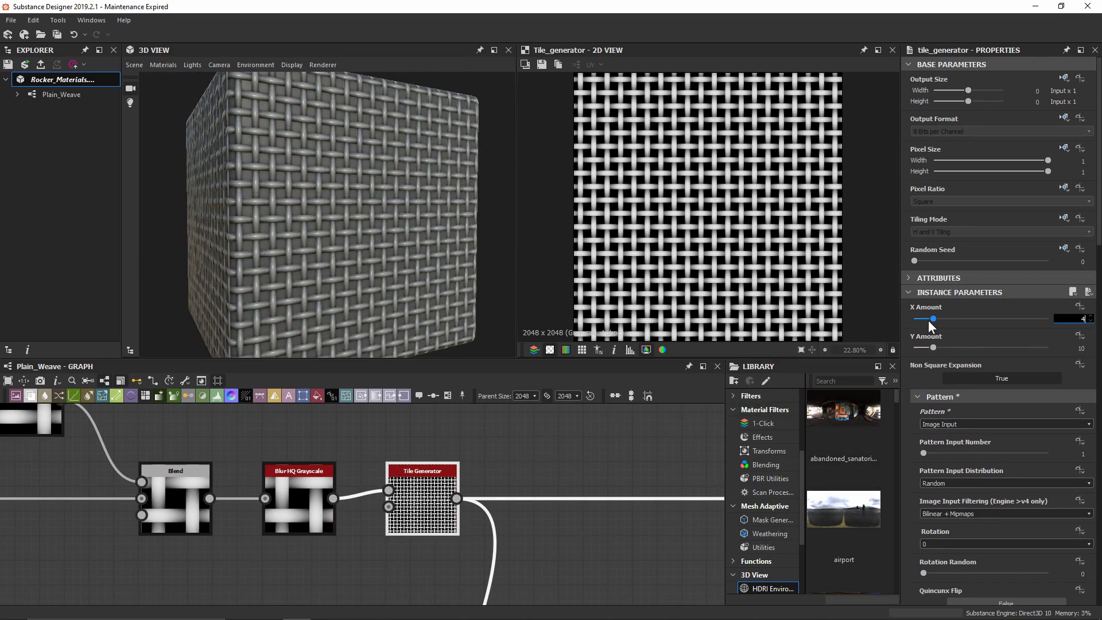
pyautogui.press('Tab')
pyautogui.write('4')
pyautogui.press('Return')
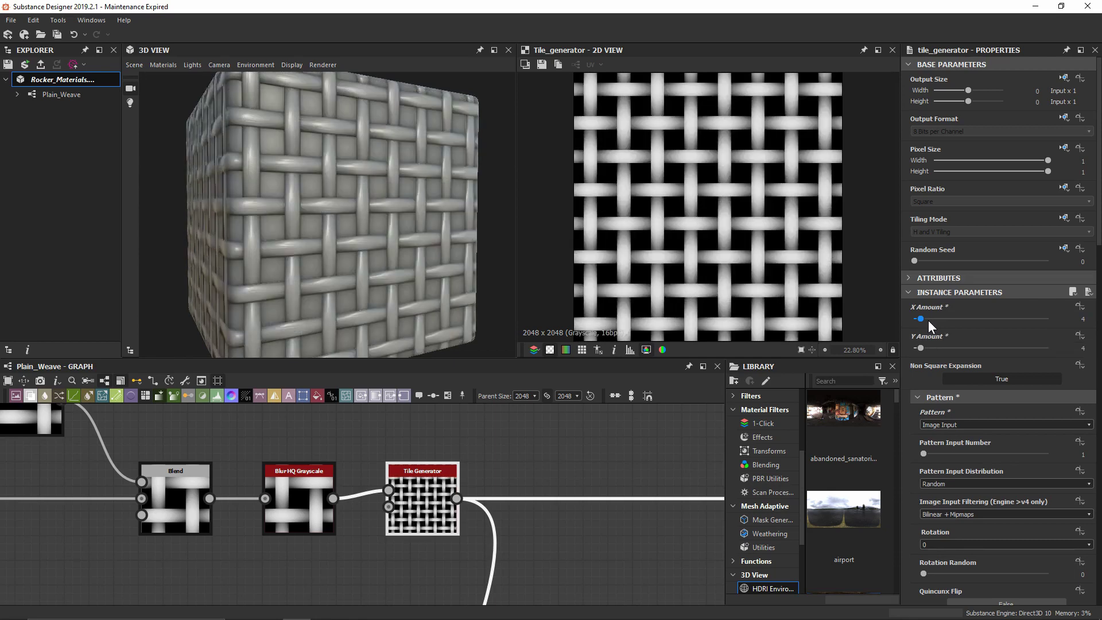
pyautogui.scroll(10, 369, 198)
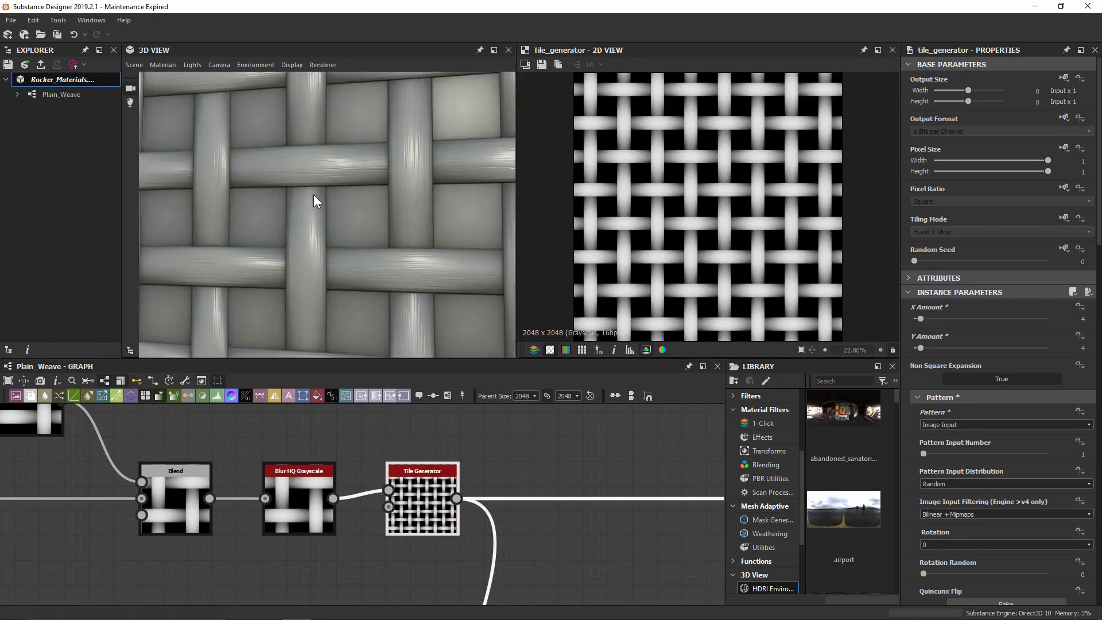
pyautogui.moveTo(328, 139); pyautogui.dragTo(308, 113)
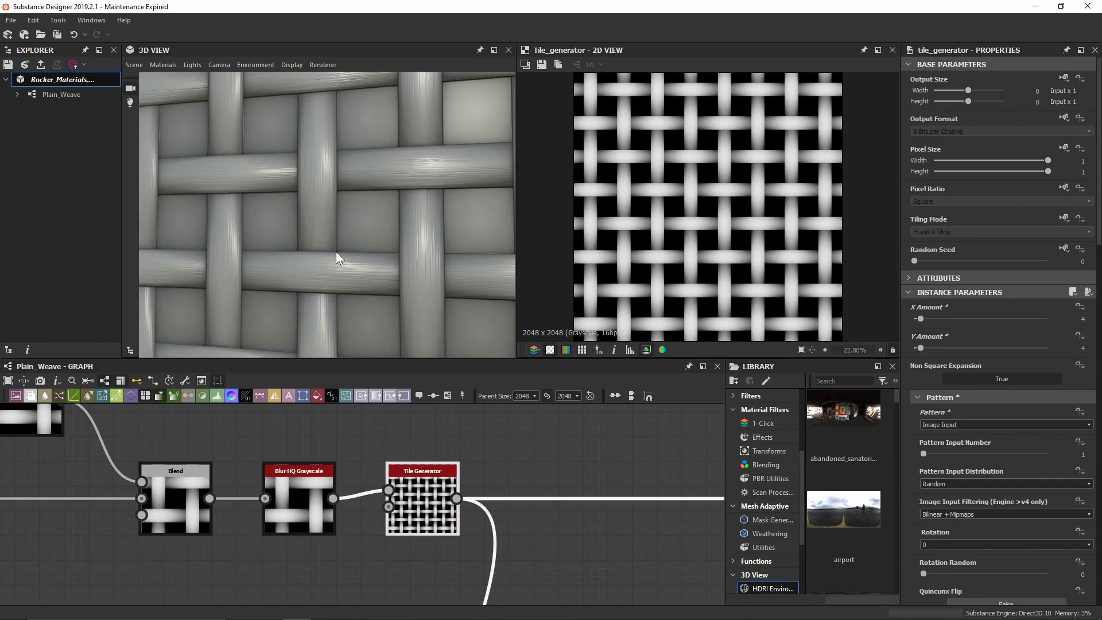
pyautogui.moveTo(281, 169); pyautogui.dragTo(300, 168)
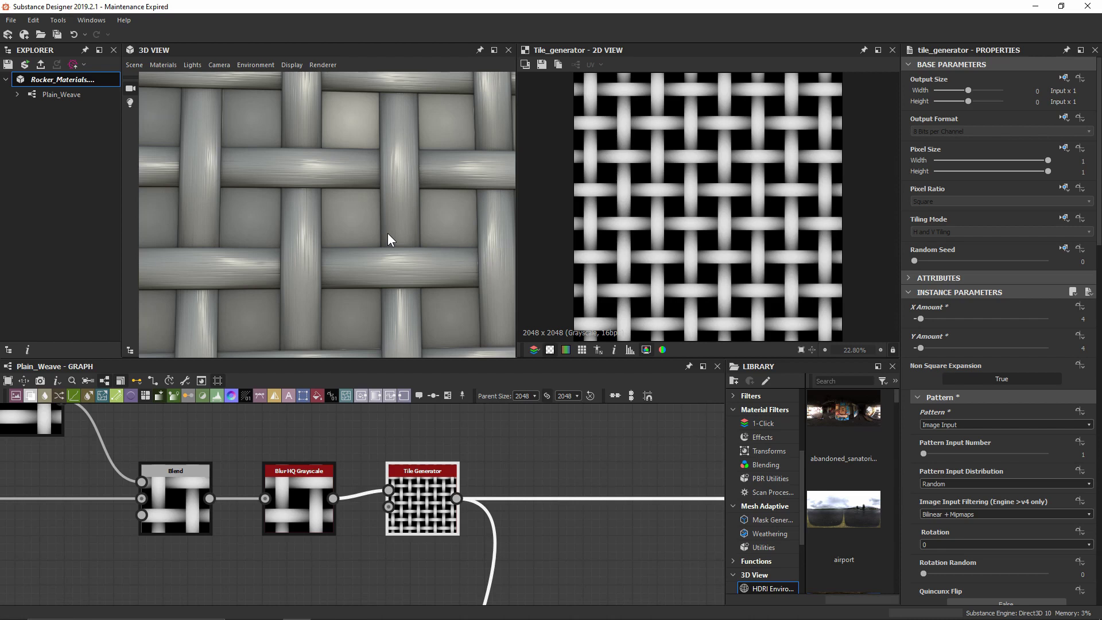
pyautogui.scroll(-5, 384, 511)
pyautogui.moveTo(383, 511); pyautogui.dragTo(457, 479, button='middle')
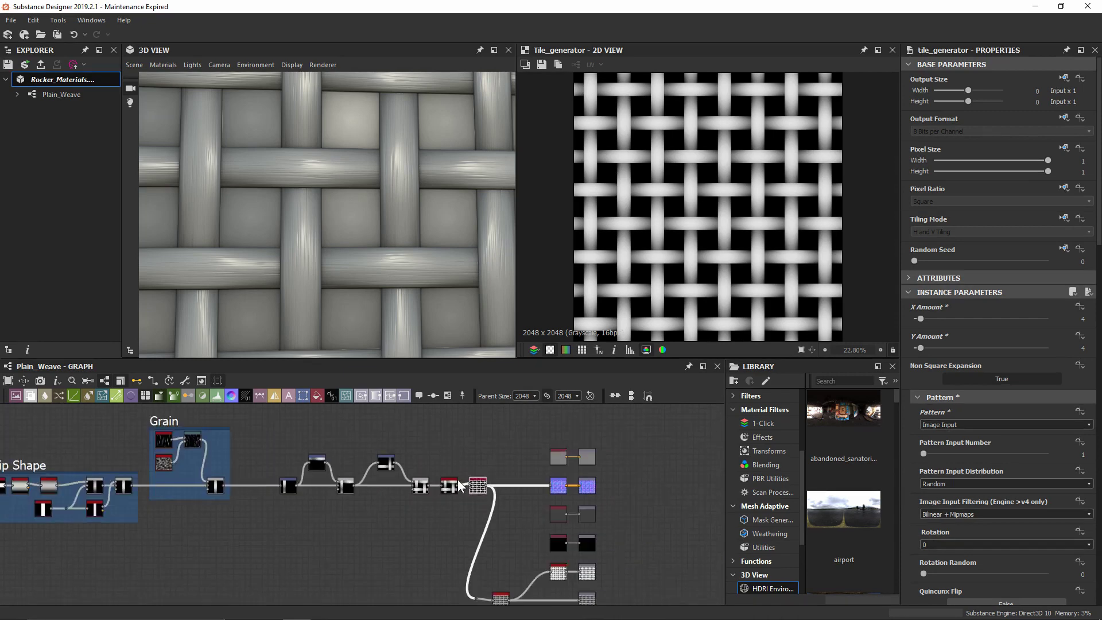
pyautogui.scroll(-2, 457, 479)
pyautogui.moveTo(272, 452); pyautogui.dragTo(306, 458, button='middle')
pyautogui.moveTo(125, 417); pyautogui.dragTo(423, 494)
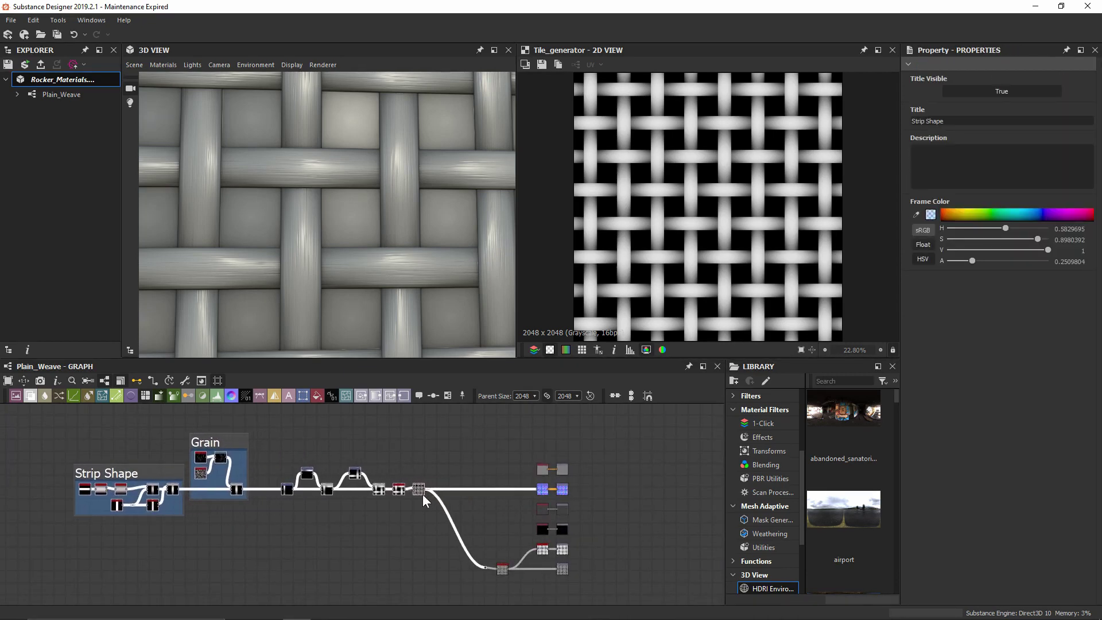
pyautogui.click(426, 517)
pyautogui.scroll(-3, 418, 185)
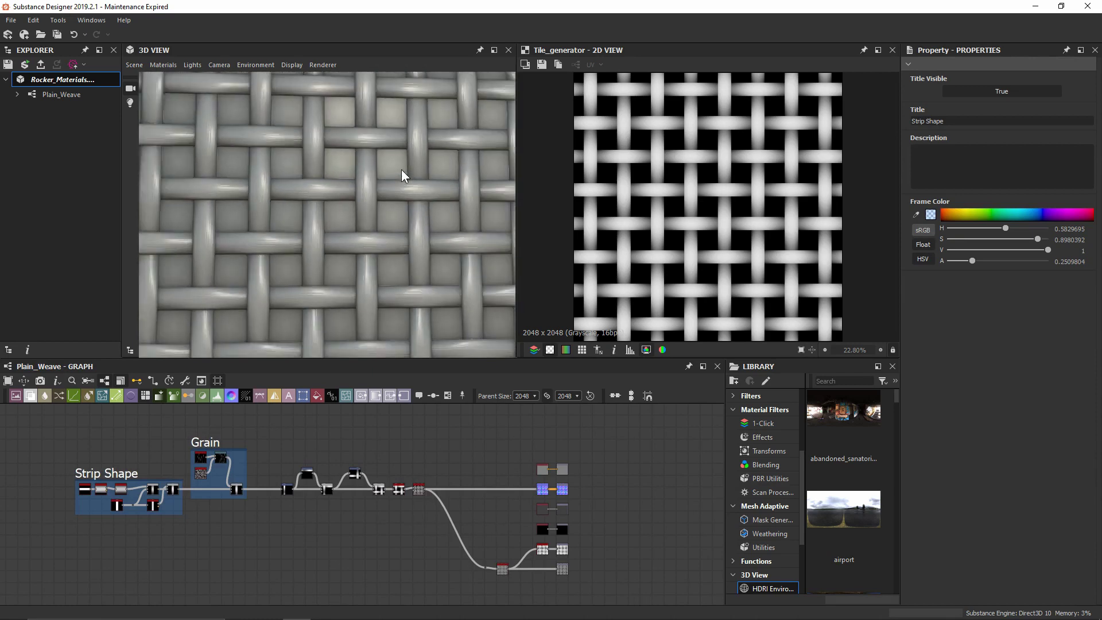
pyautogui.moveTo(401, 169); pyautogui.dragTo(382, 126)
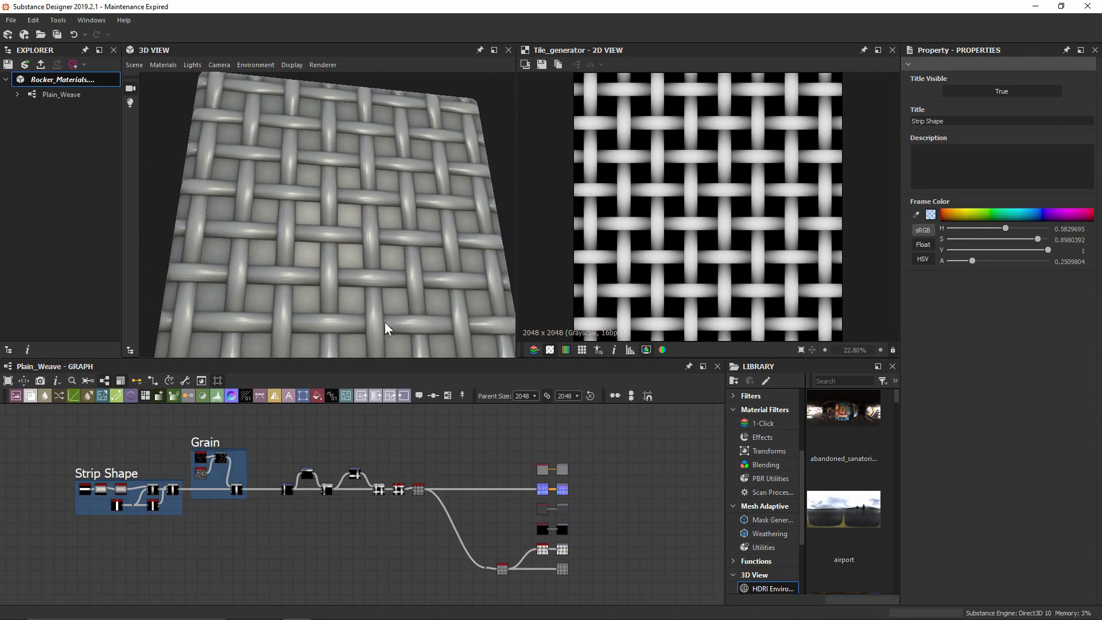
pyautogui.scroll(5, 441, 495)
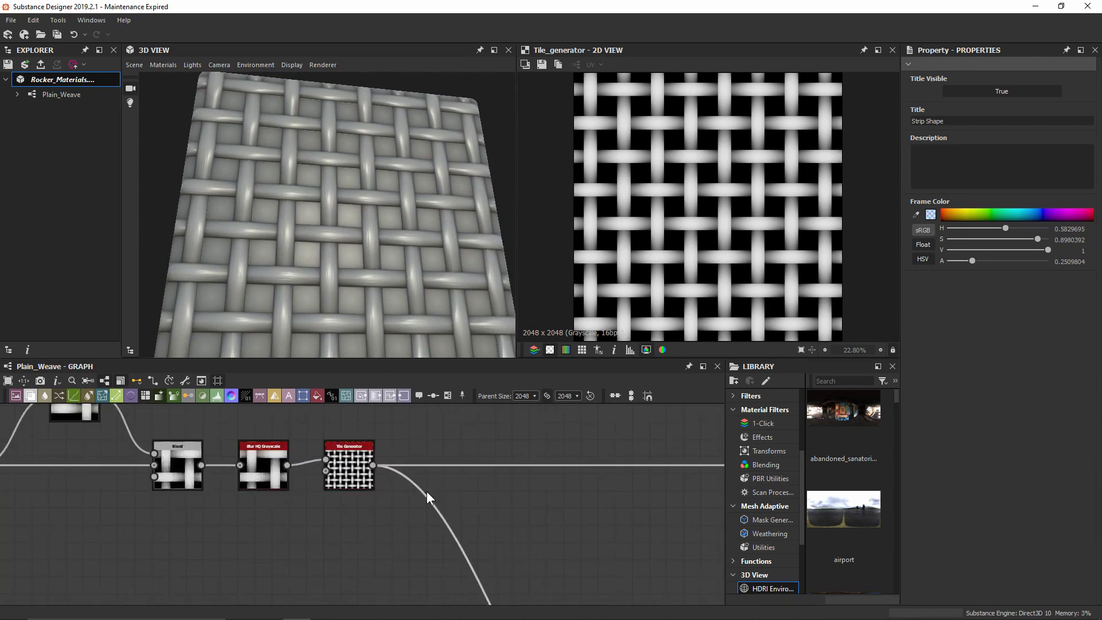
pyautogui.scroll(3, 403, 459)
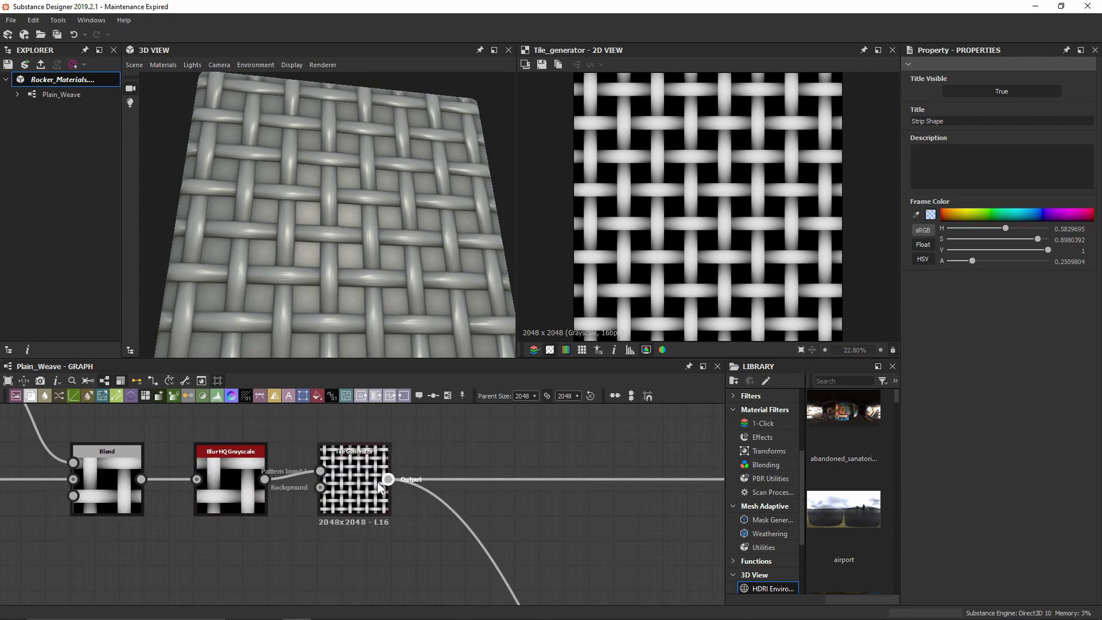
# Add a Warp after the Tile Generator, driven by a new Gaussian Noise node.
pyautogui.click(357, 488)
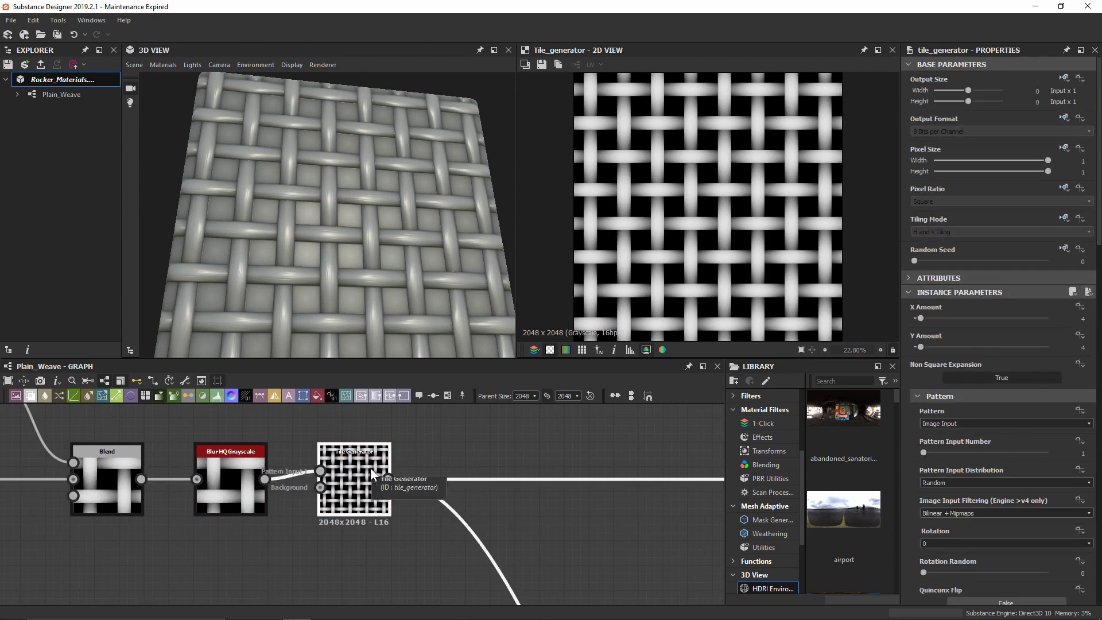
pyautogui.press('space')
pyautogui.write('war')
pyautogui.press('Return')
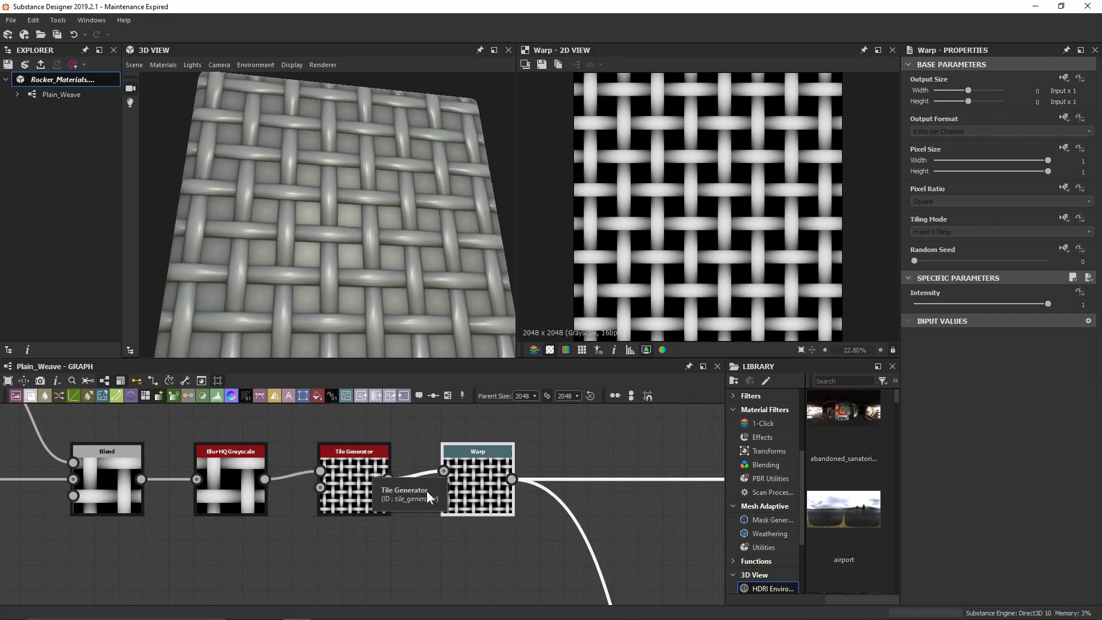
pyautogui.press('space')
pyautogui.write('gauss')
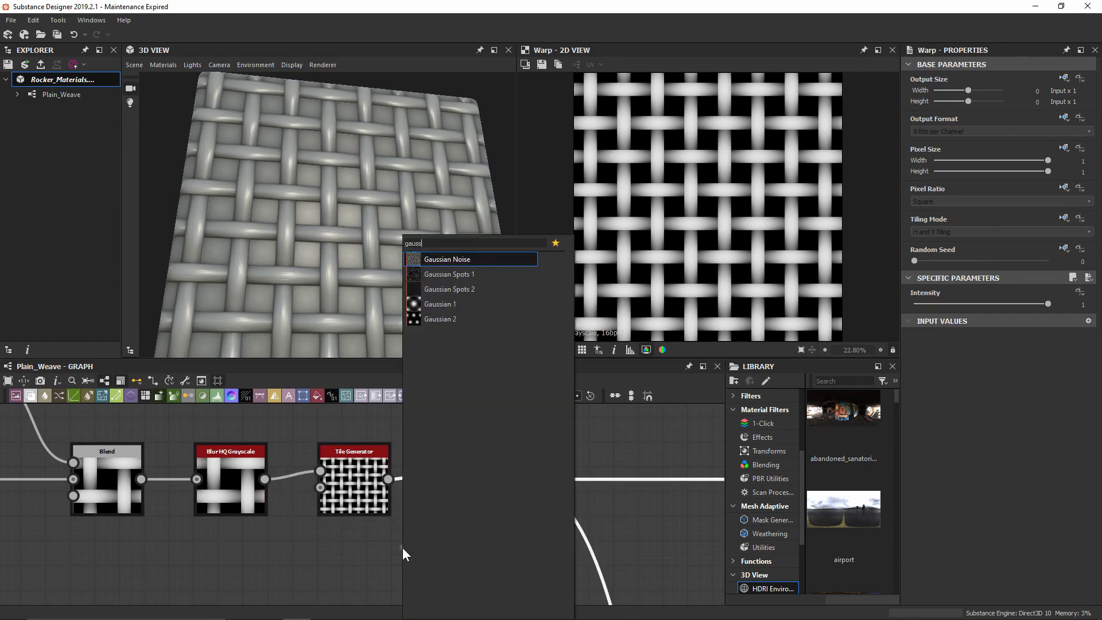
pyautogui.press('Return')
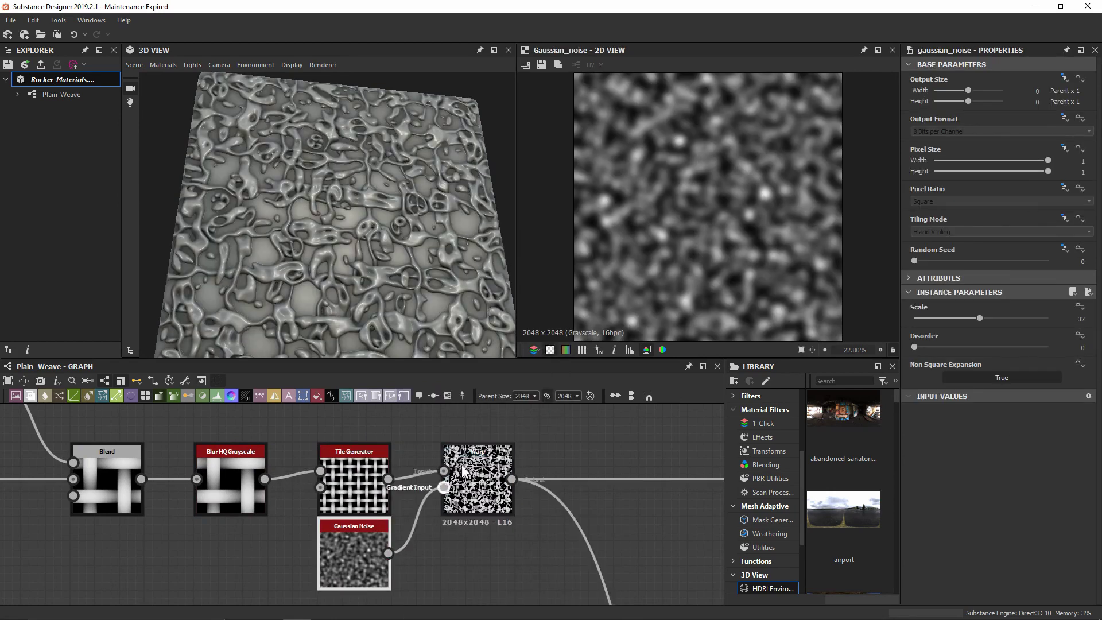
# Lower the Gaussian Noise Scale to 8 for broader blobs.
pyautogui.moveTo(395, 482); pyautogui.dragTo(392, 412, button='middle')
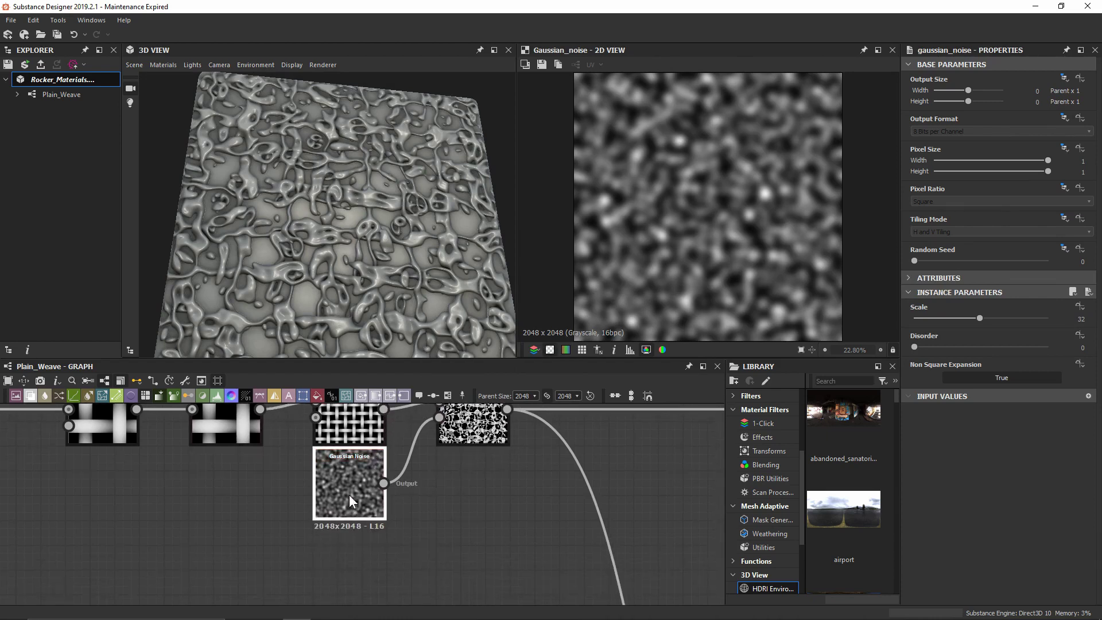
pyautogui.moveTo(349, 494); pyautogui.dragTo(348, 514)
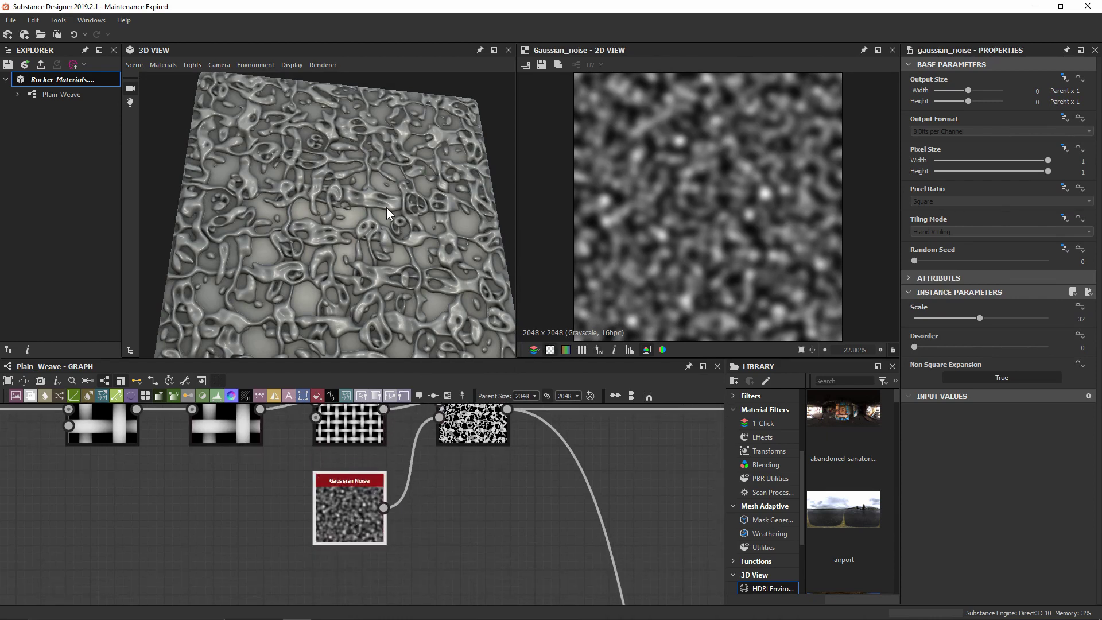
pyautogui.click(335, 506)
pyautogui.moveTo(970, 318); pyautogui.dragTo(929, 316)
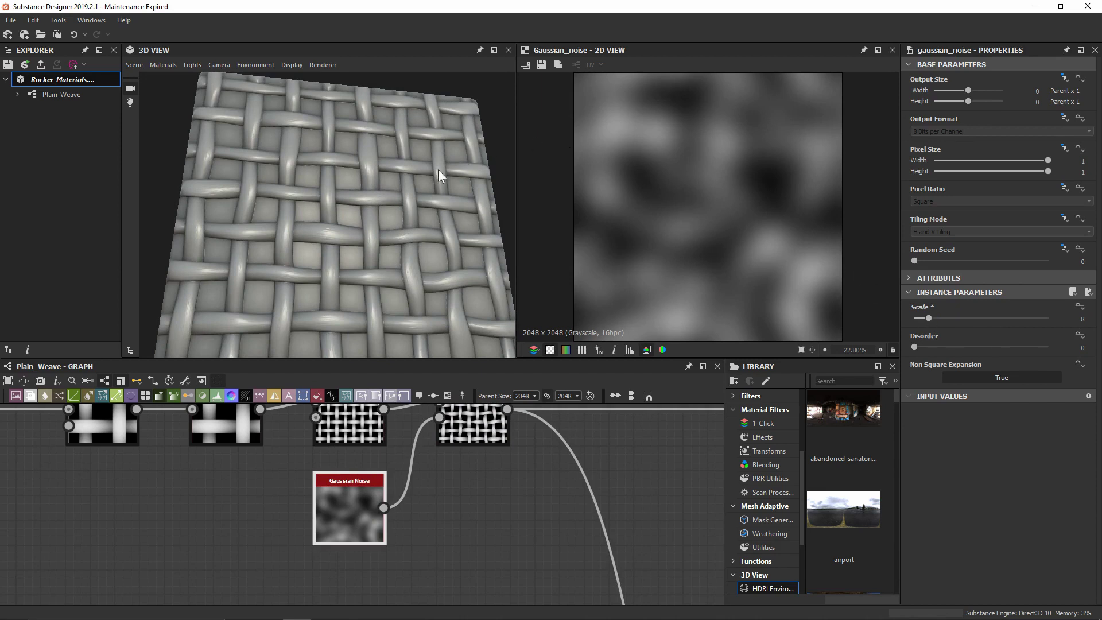
pyautogui.moveTo(439, 170); pyautogui.dragTo(422, 193)
pyautogui.moveTo(498, 446); pyautogui.dragTo(492, 467, button='middle')
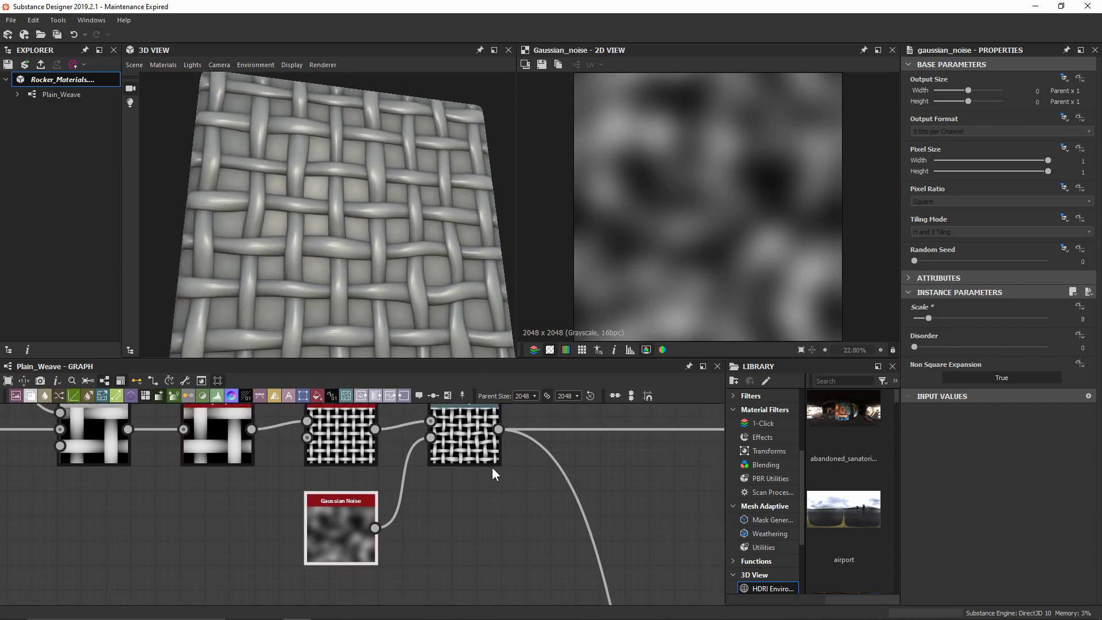
# Set the Warp Intensity to 0.2.
pyautogui.click(493, 458)
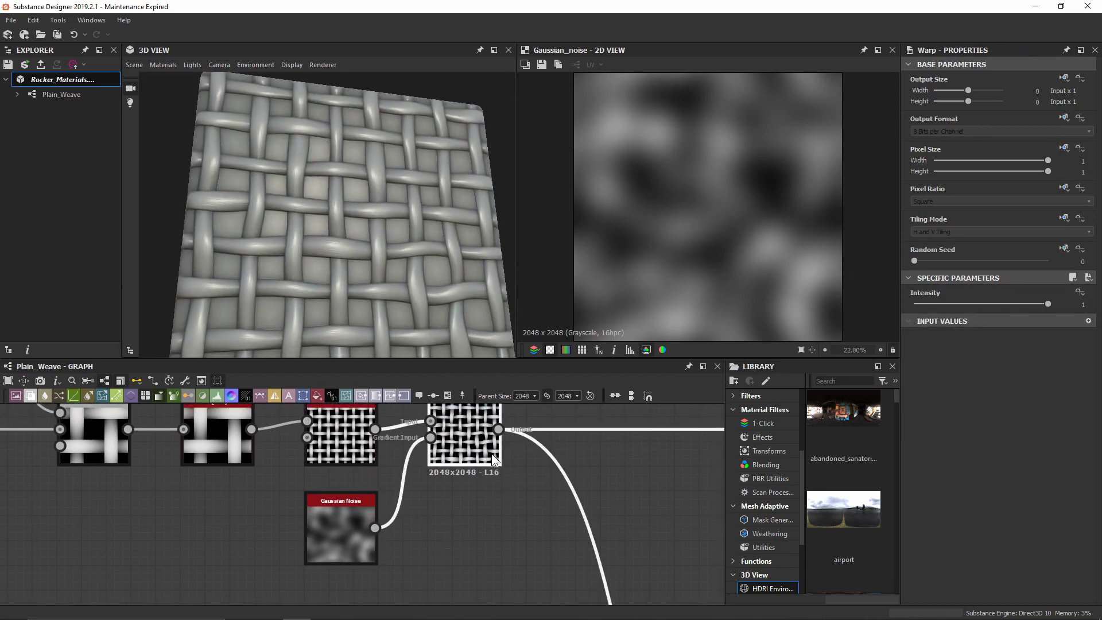
pyautogui.doubleClick(492, 459)
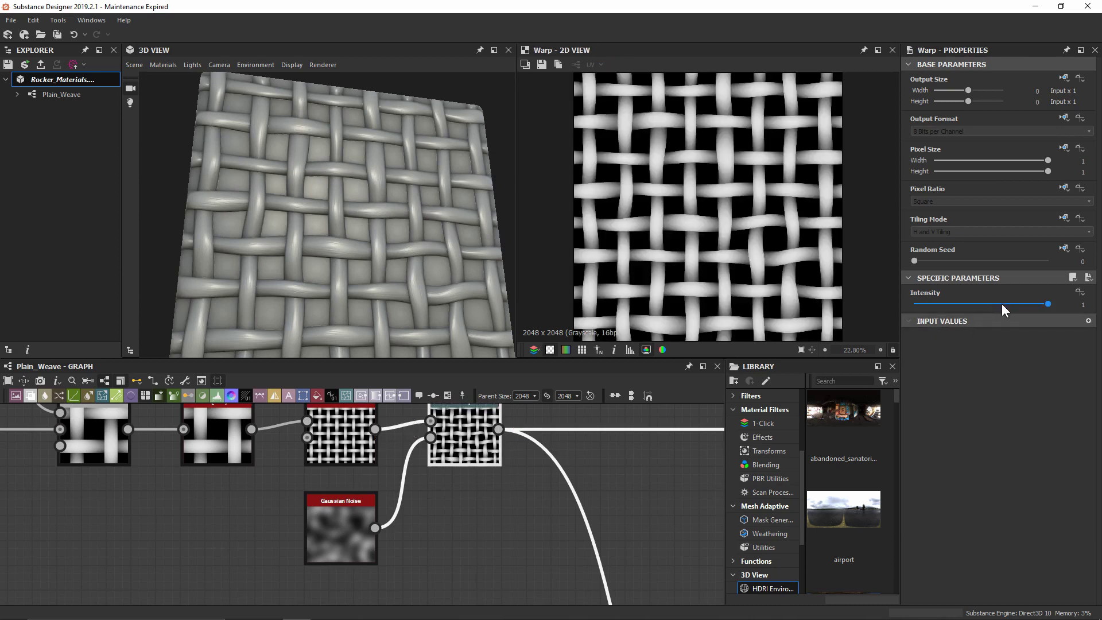
pyautogui.moveTo(1002, 304)
pyautogui.write('0.2')
pyautogui.press('Return')
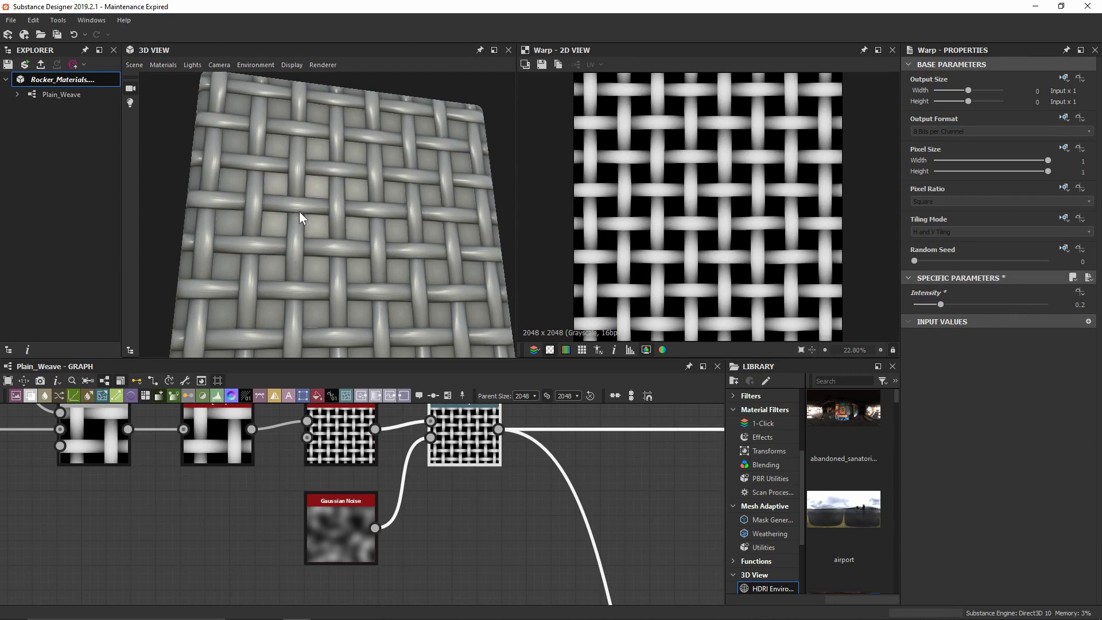
pyautogui.moveTo(299, 211); pyautogui.dragTo(364, 208)
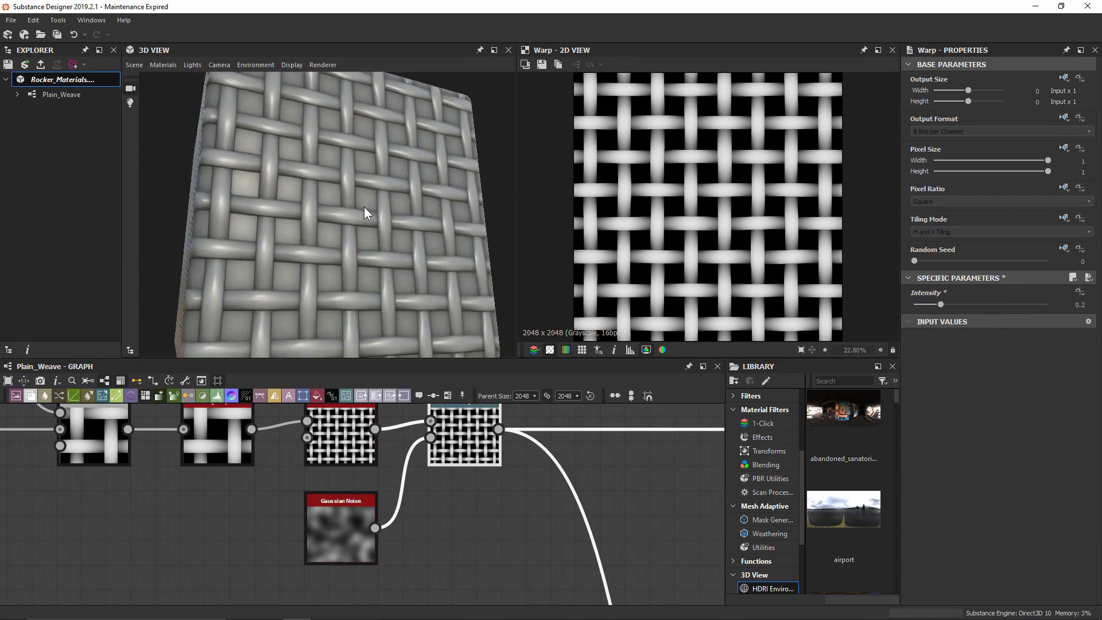
# Raise the Gaussian Noise Disorder to about 0.81.
pyautogui.click(352, 525)
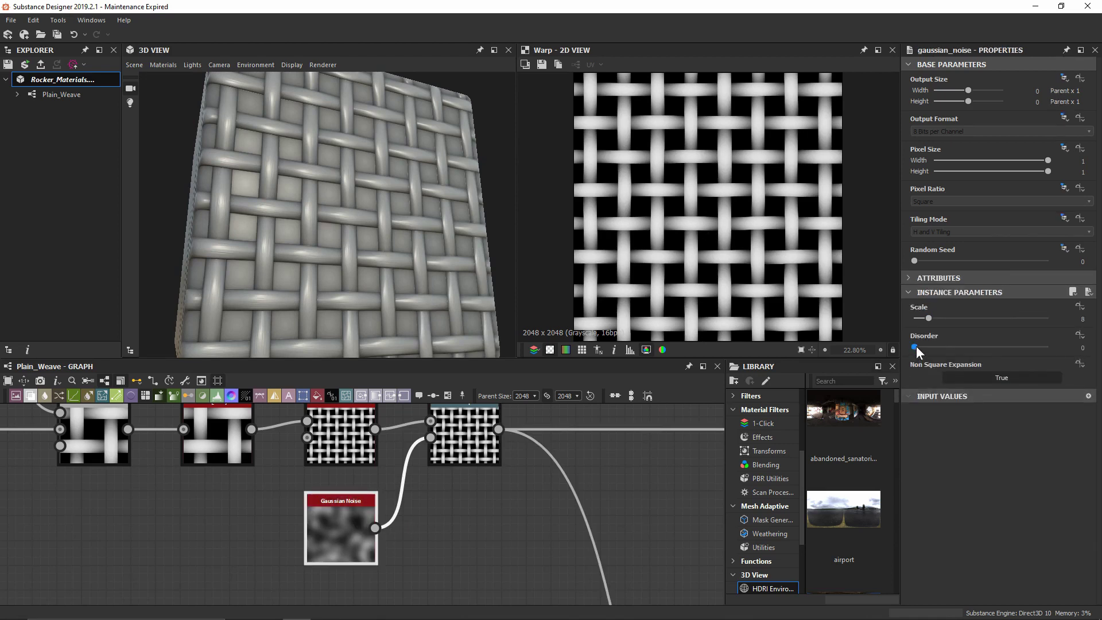
pyautogui.moveTo(916, 345); pyautogui.dragTo(1023, 338)
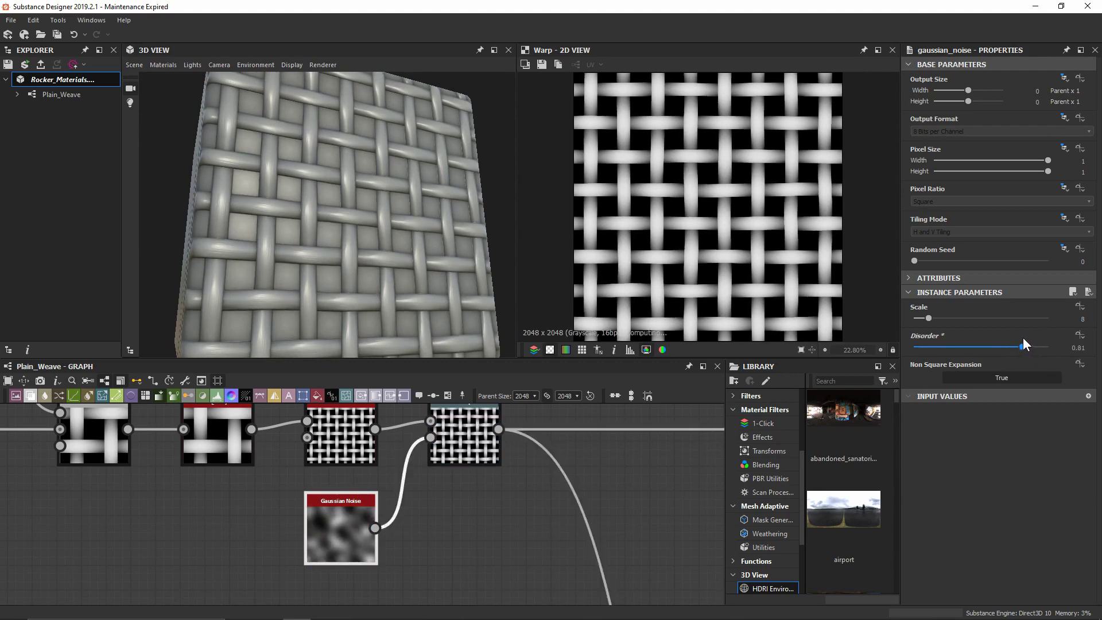
pyautogui.moveTo(422, 119); pyautogui.dragTo(383, 146)
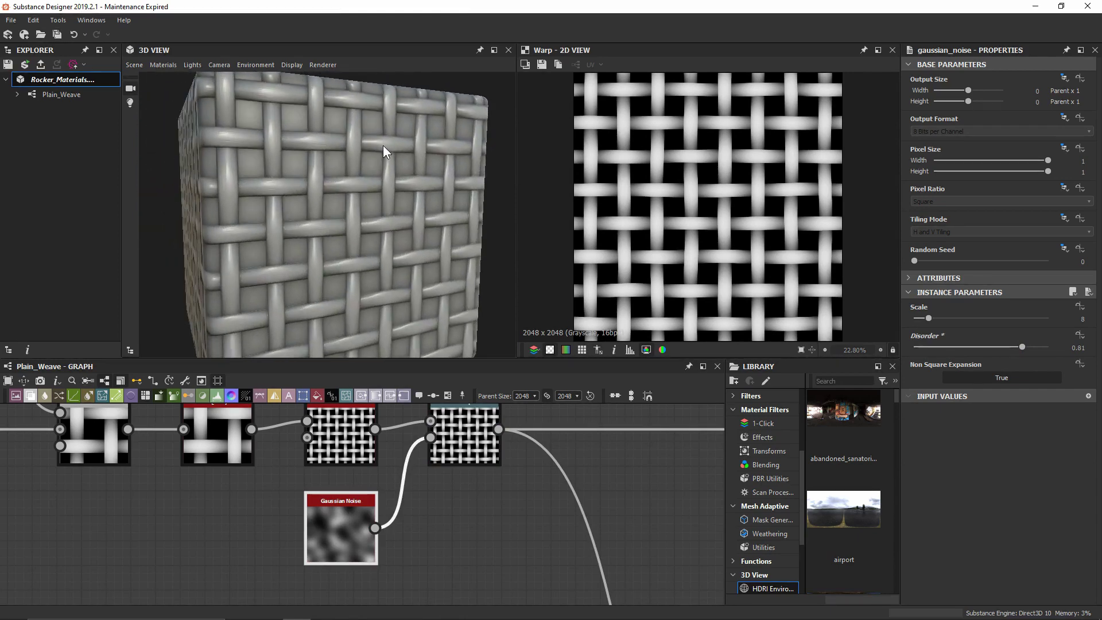
pyautogui.scroll(-5, 582, 447)
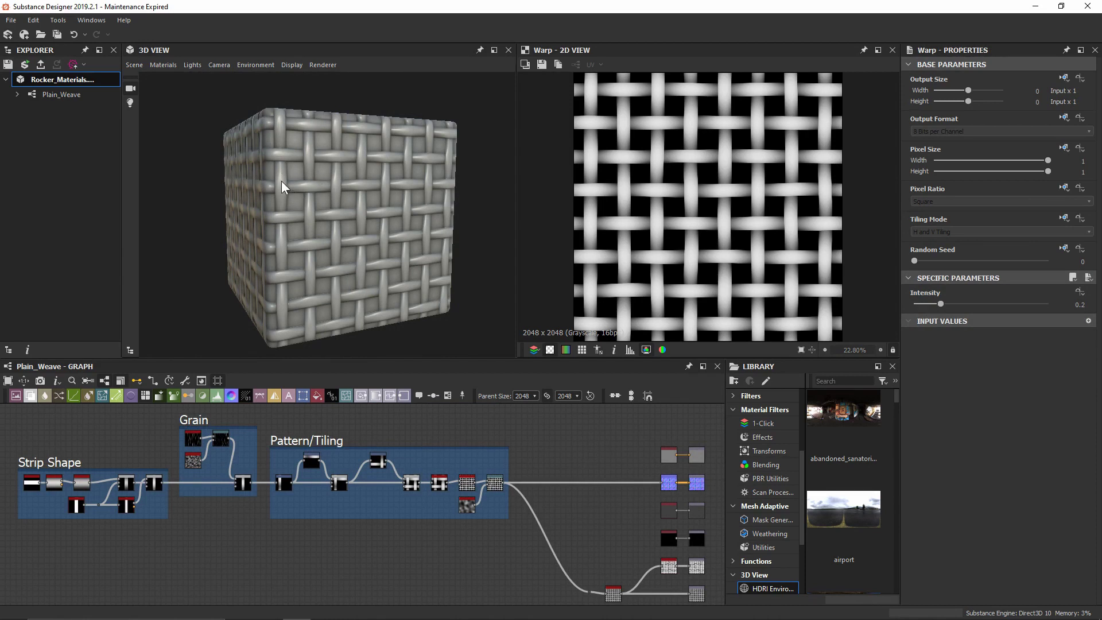
# Add a new Output node below the Height output.
pyautogui.moveTo(291, 182)
pyautogui.mouseDown()
pyautogui.moveTo(304, 198)
pyautogui.moveTo(308, 173)
pyautogui.mouseUp()
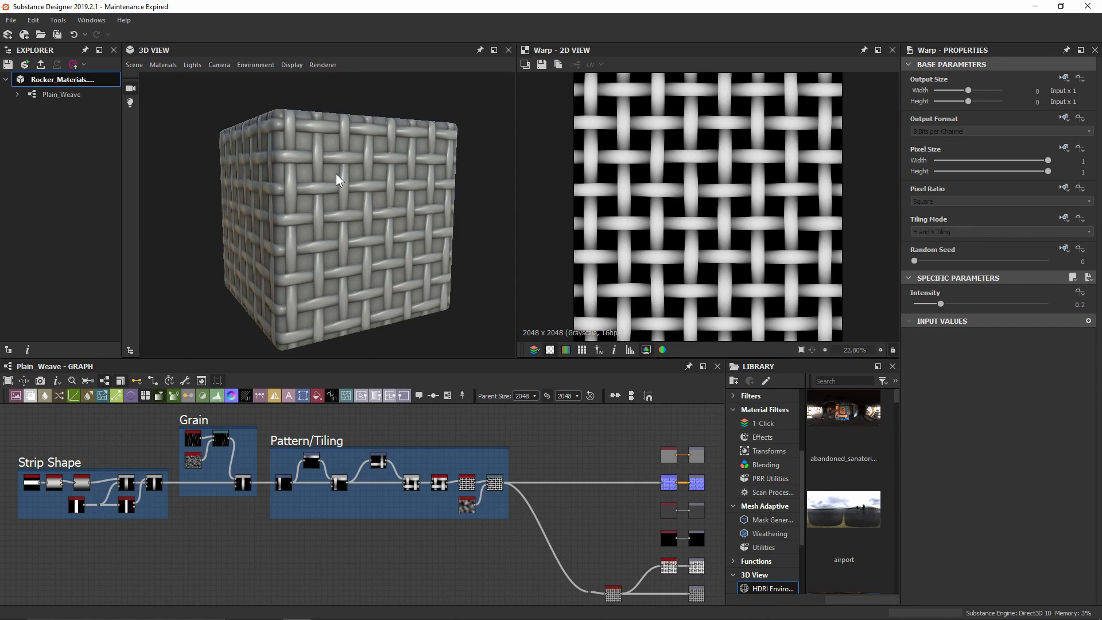
pyautogui.moveTo(708, 615); pyautogui.dragTo(546, 496, button='middle')
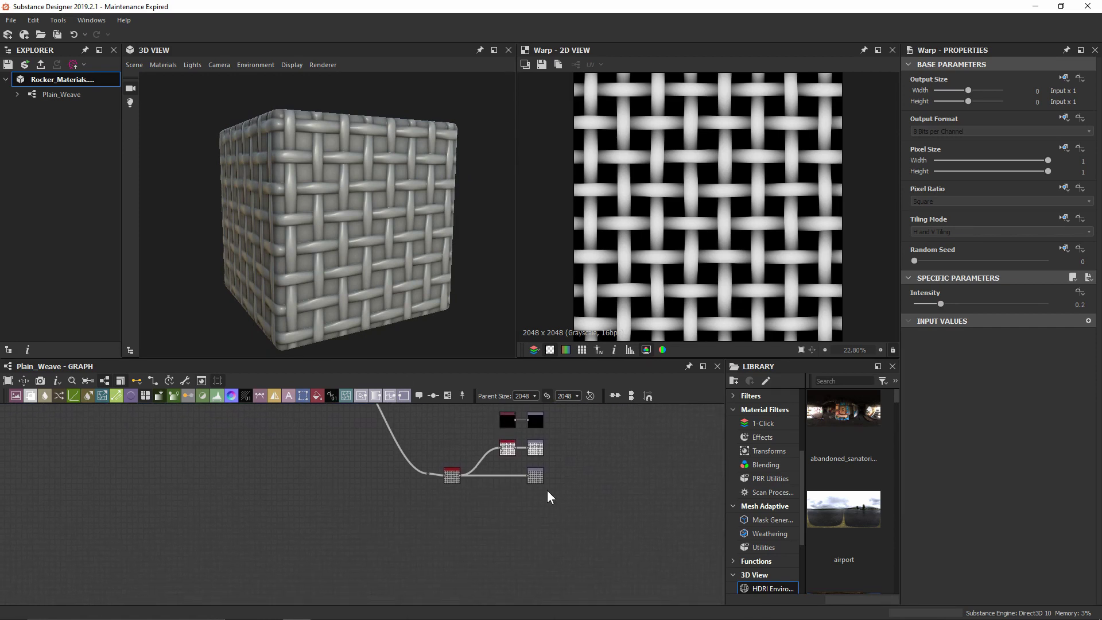
pyautogui.scroll(5, 547, 493)
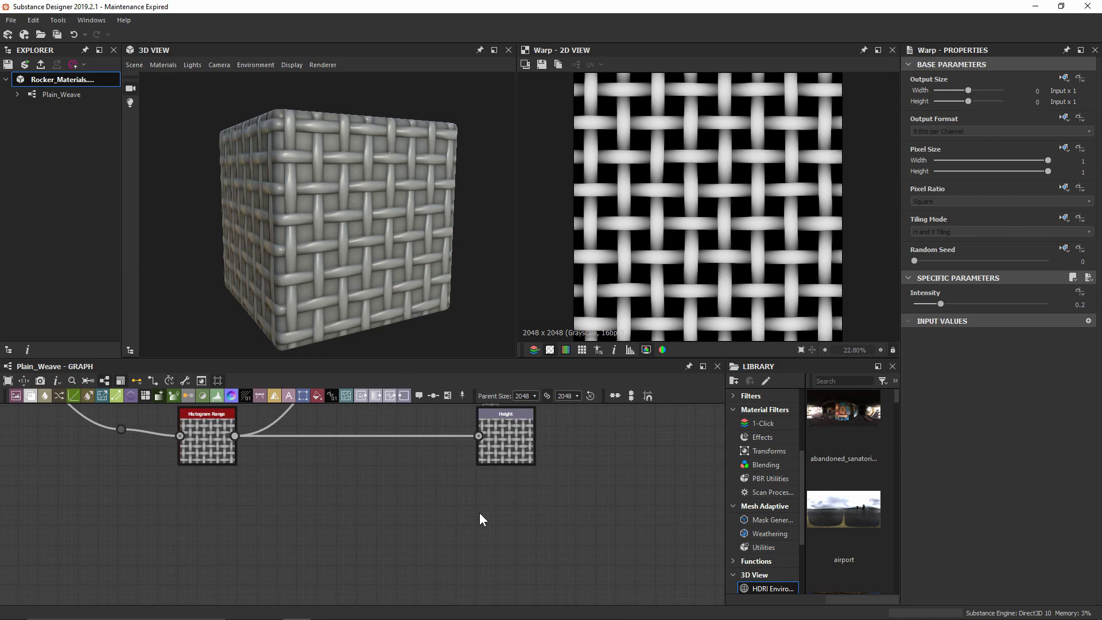
pyautogui.press('space')
pyautogui.write('output')
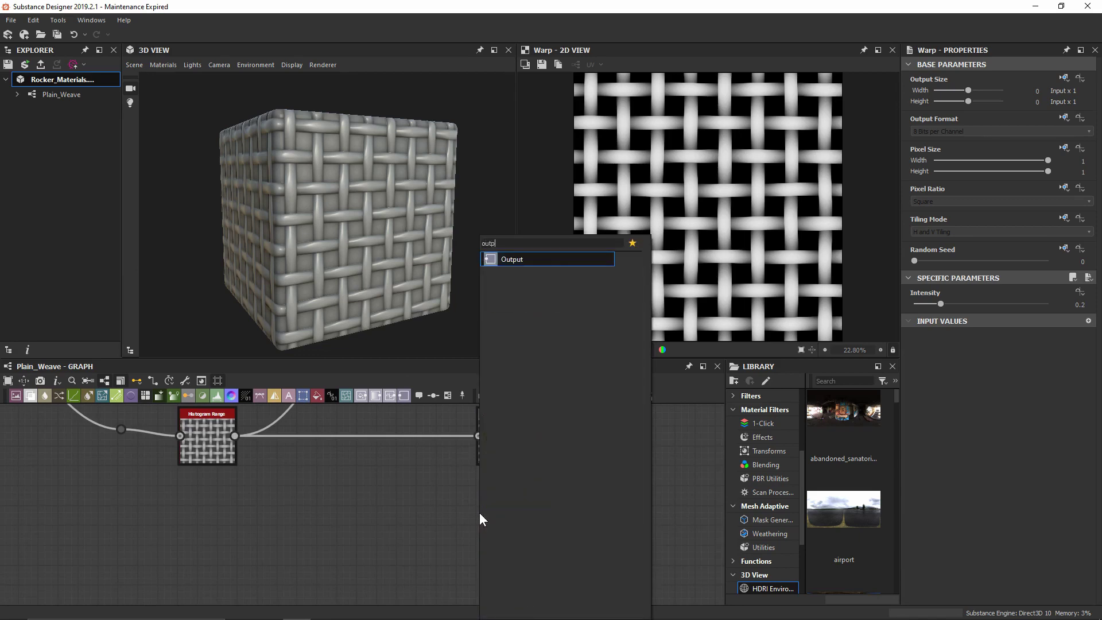
pyautogui.press('Return')
pyautogui.moveTo(485, 514); pyautogui.dragTo(500, 532)
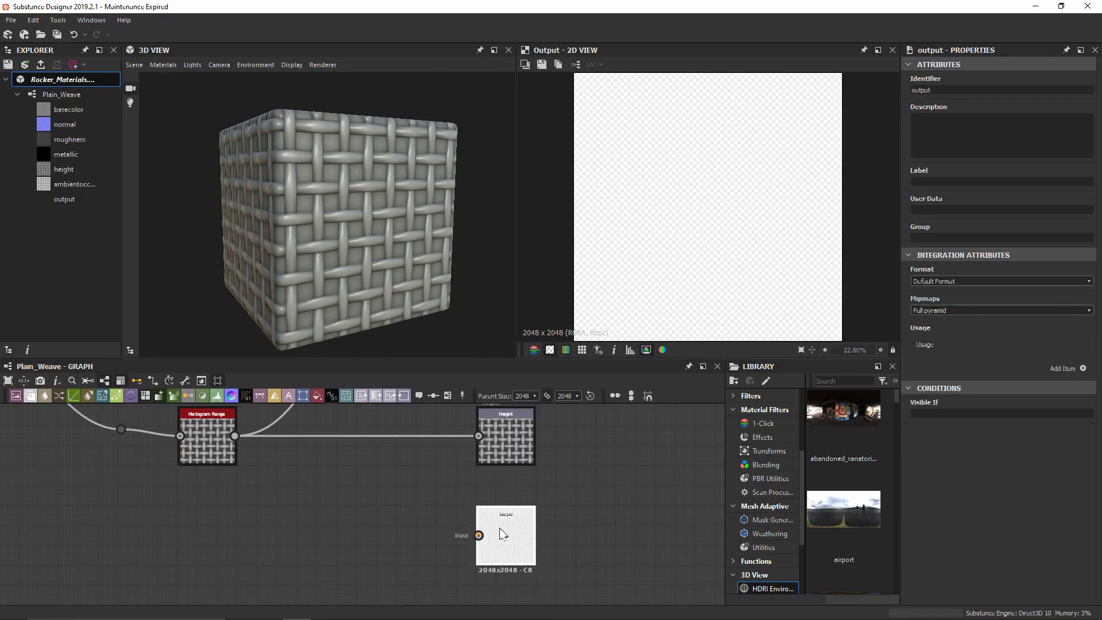
pyautogui.scroll(1, 493, 536)
pyautogui.moveTo(493, 545); pyautogui.dragTo(534, 507, button='middle')
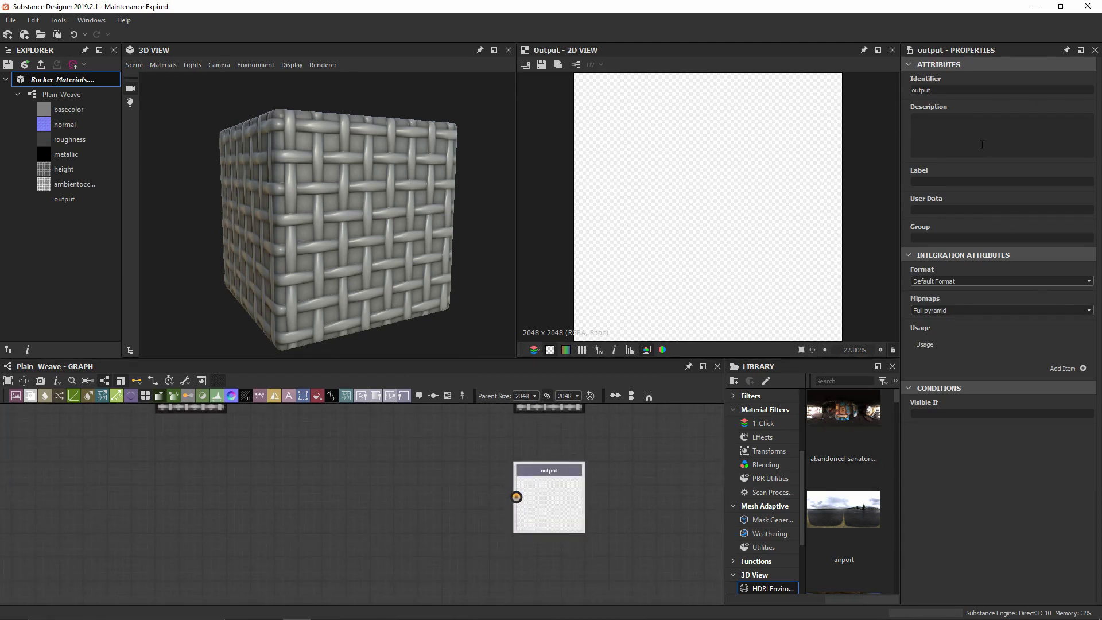
# Give the output identifier opacity, label Opacity, group Material, and usage opacity.
pyautogui.doubleClick(960, 87)
pyautogui.write('opacity')
pyautogui.press('Tab')
pyautogui.write('Opacity')
pyautogui.write('Material')
pyautogui.click(1083, 370)
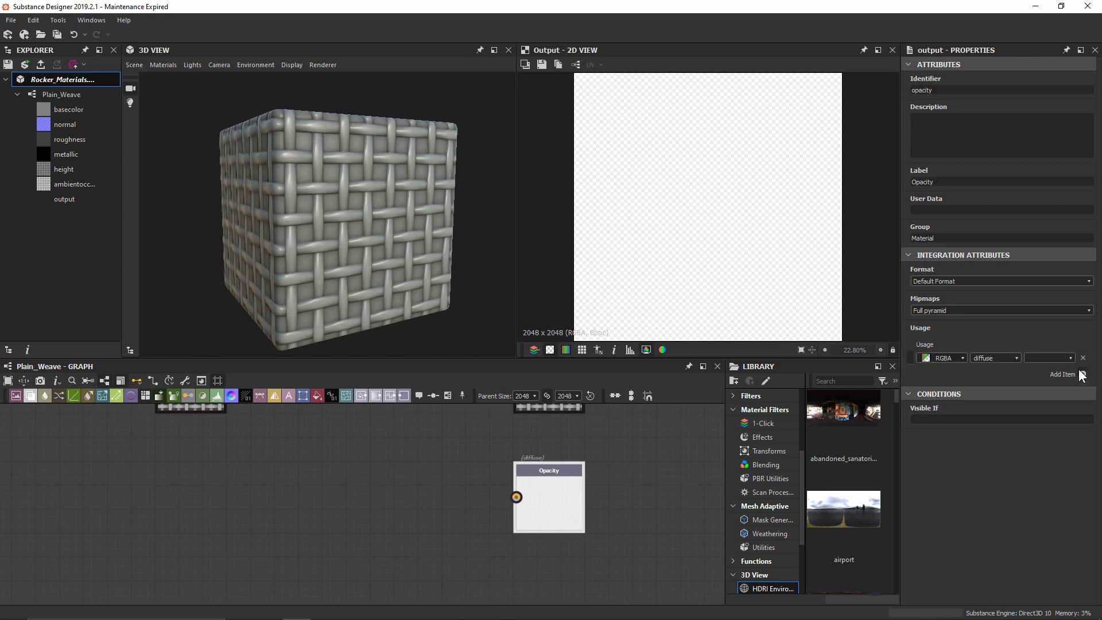
pyautogui.click(1016, 359)
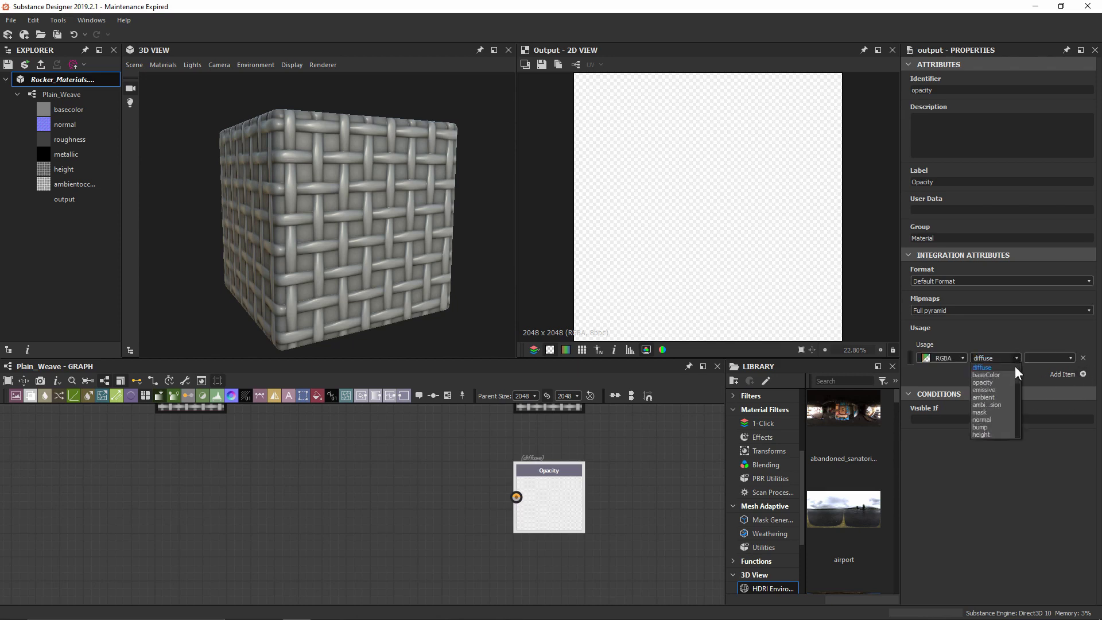
pyautogui.click(992, 383)
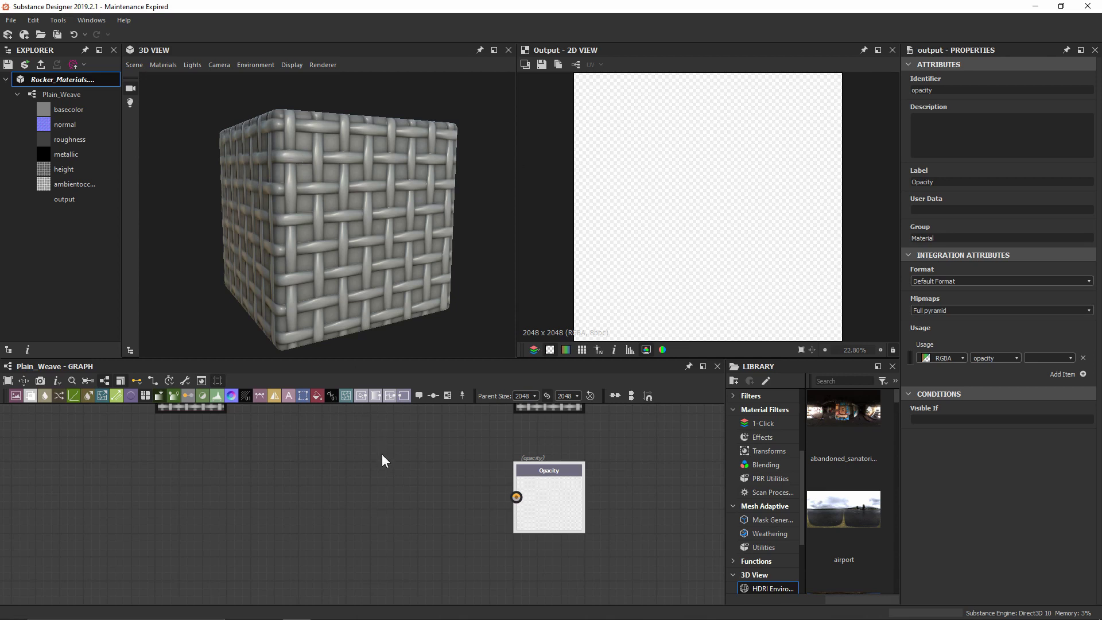
# Wire the warped weave from after Warp into the Opacity output, adding a routing dot on the wire.
pyautogui.moveTo(383, 460); pyautogui.dragTo(326, 463, button='middle')
pyautogui.moveTo(193, 418); pyautogui.dragTo(378, 454, button='middle')
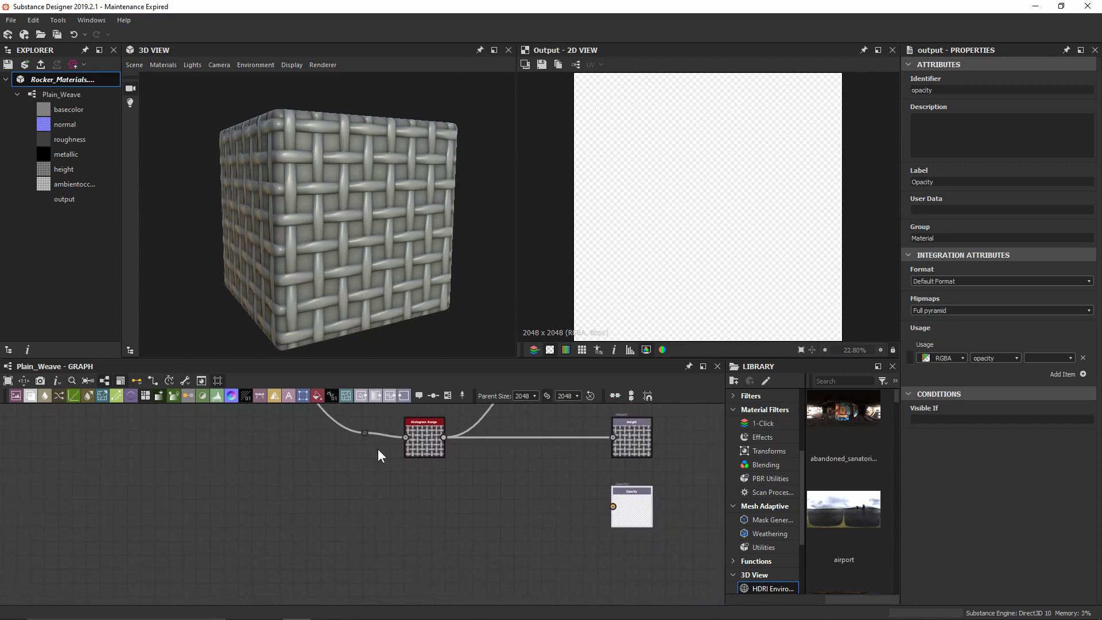
pyautogui.doubleClick(363, 433)
pyautogui.moveTo(362, 433); pyautogui.dragTo(350, 437)
pyautogui.moveTo(379, 459); pyautogui.dragTo(313, 456, button='middle')
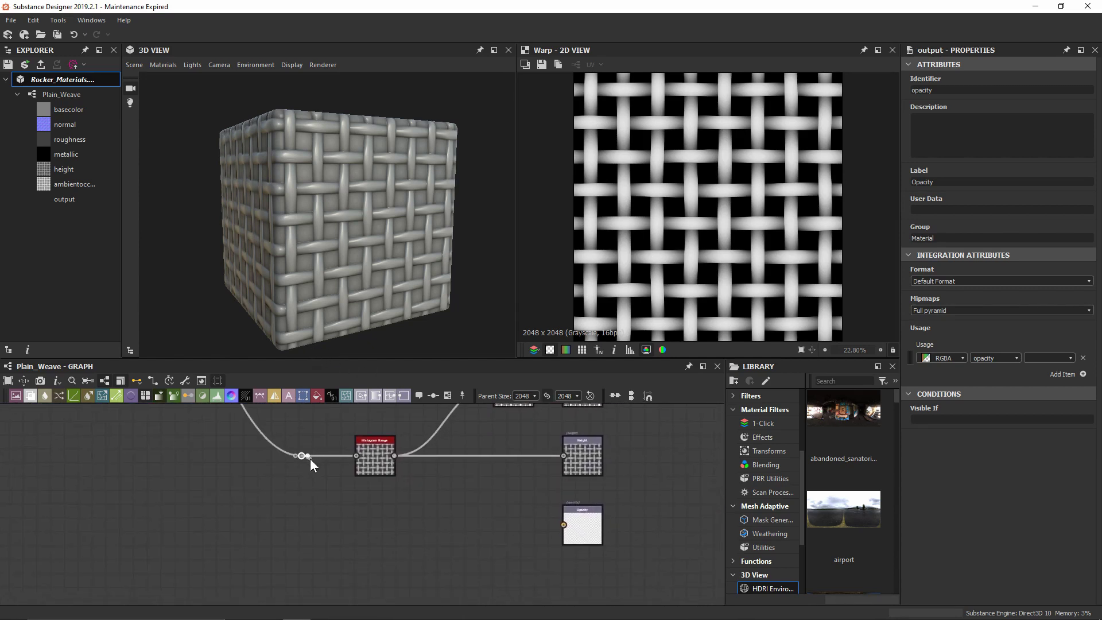
pyautogui.moveTo(309, 456); pyautogui.dragTo(564, 524)
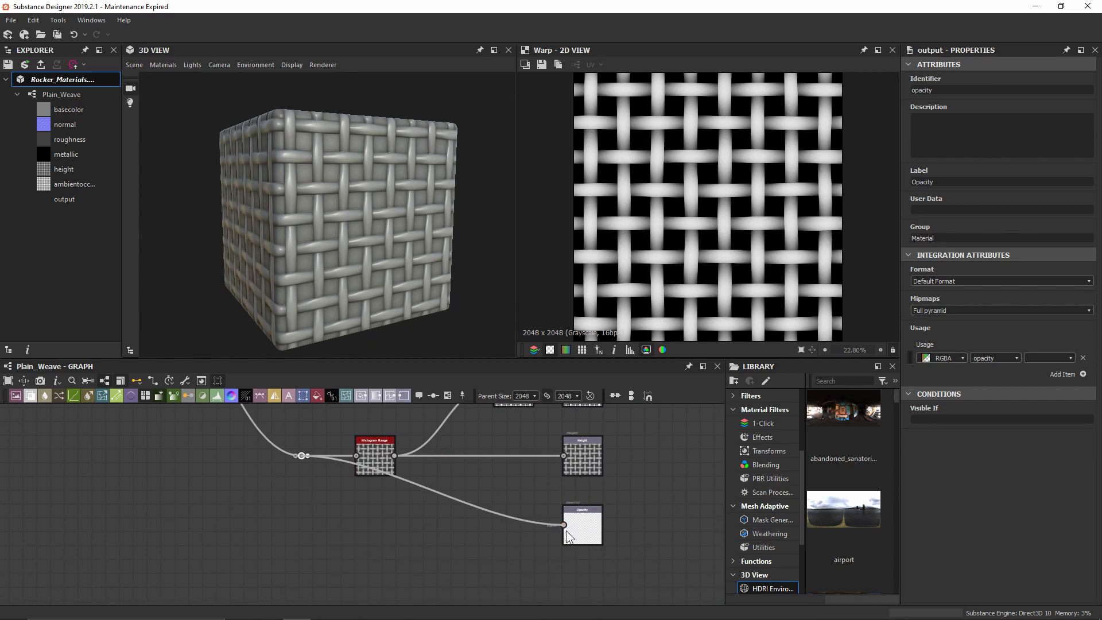
pyautogui.keyDown('alt'); pyautogui.click(423, 487); pyautogui.keyUp('alt')
pyautogui.moveTo(423, 487); pyautogui.dragTo(331, 523)
# Show all outputs on the 3D cube and inspect the see-through thread crossings.
pyautogui.scroll(2, 406, 521)
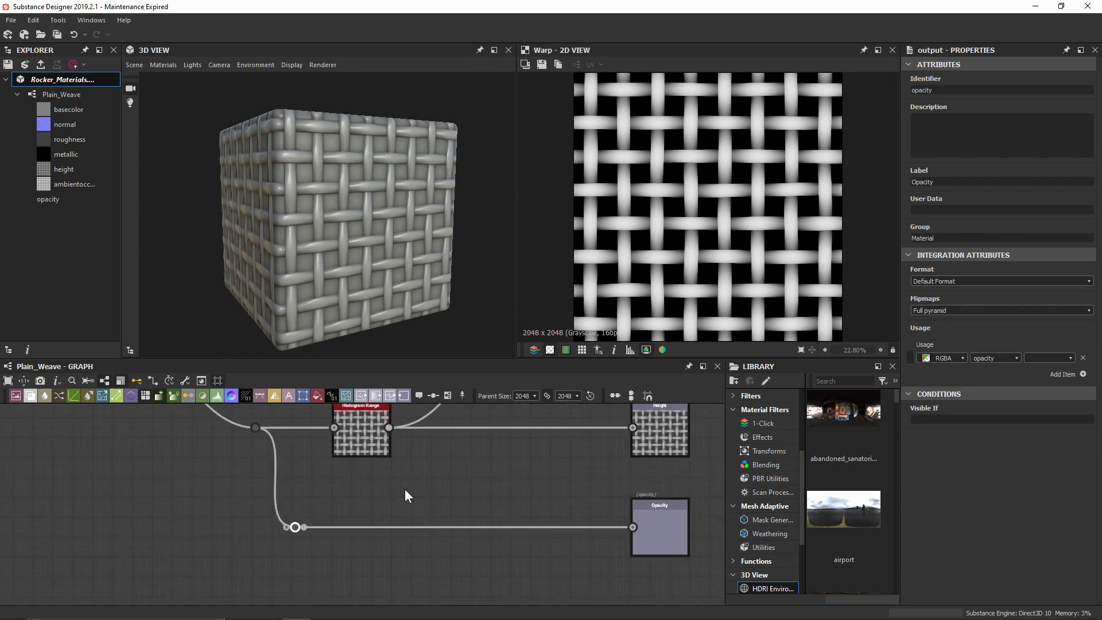
pyautogui.rightClick(488, 456)
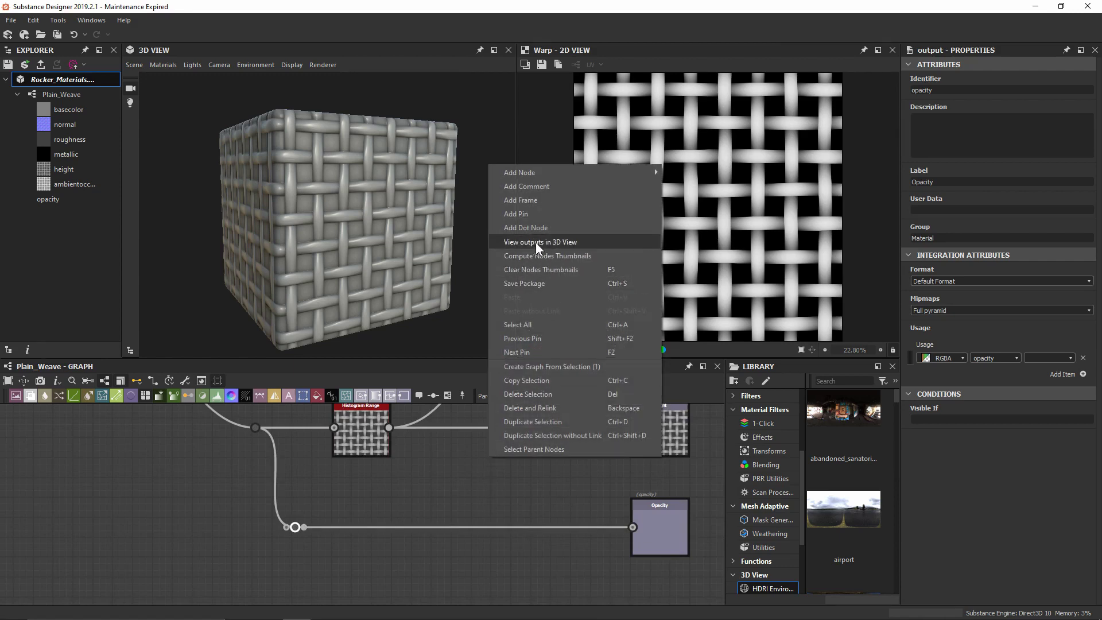
pyautogui.click(552, 243)
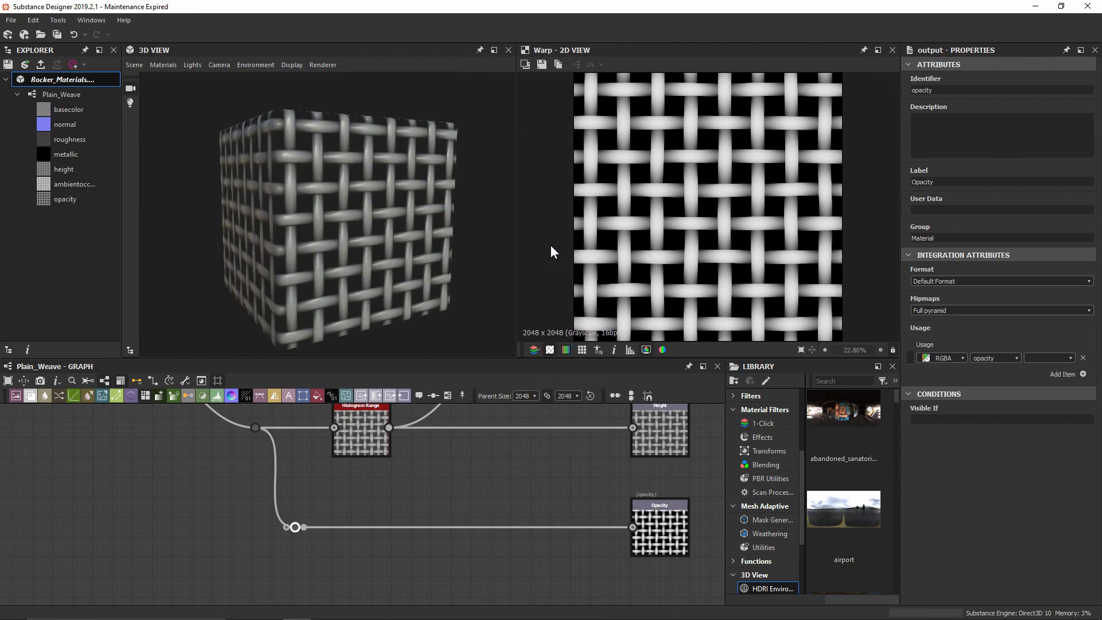
pyautogui.scroll(6, 378, 225)
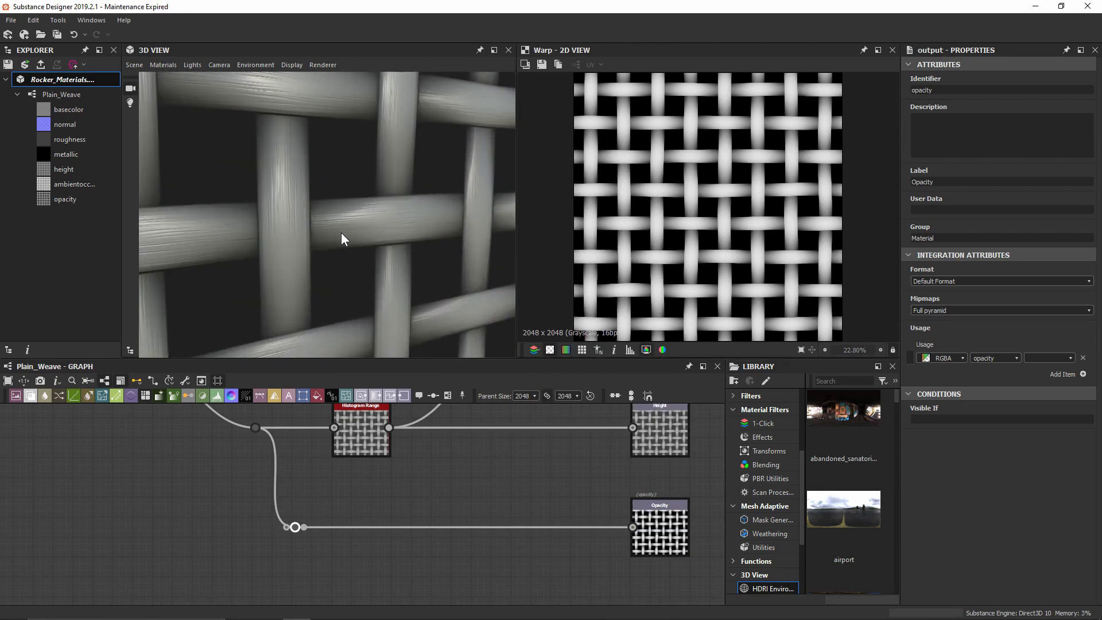
pyautogui.scroll(4, 342, 233)
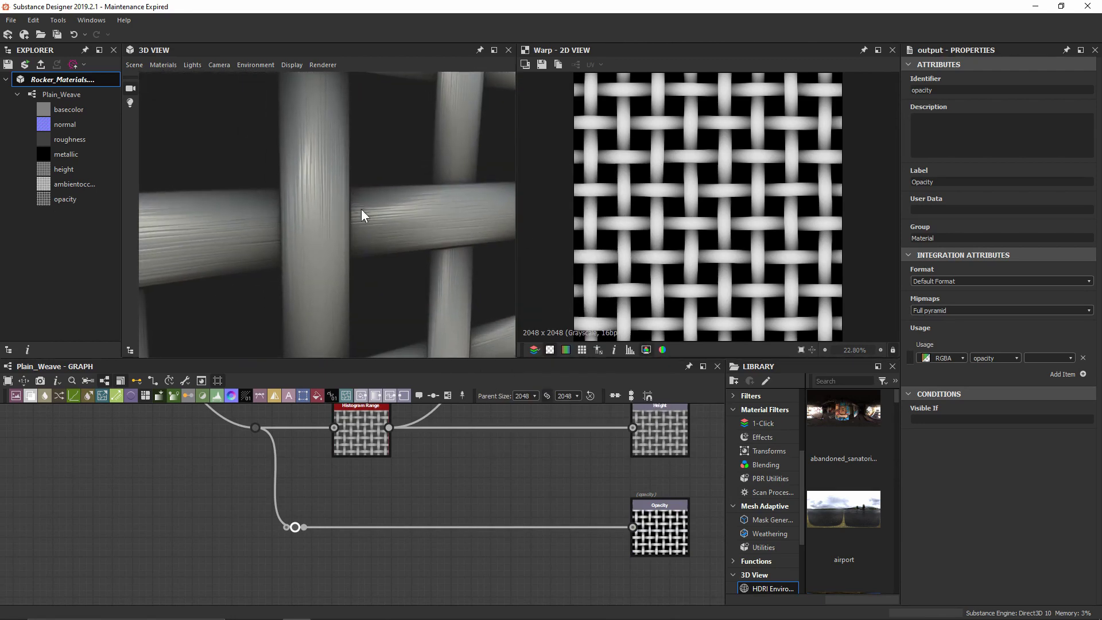
pyautogui.scroll(8, 653, 200)
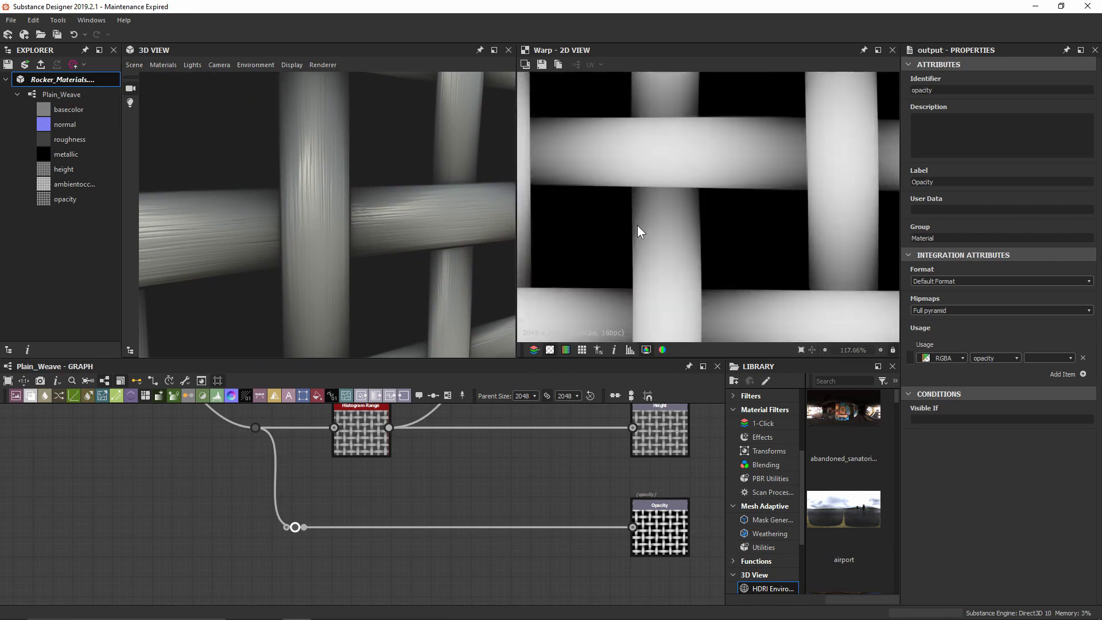
pyautogui.scroll(3, 640, 231)
pyautogui.moveTo(447, 215); pyautogui.dragTo(363, 196)
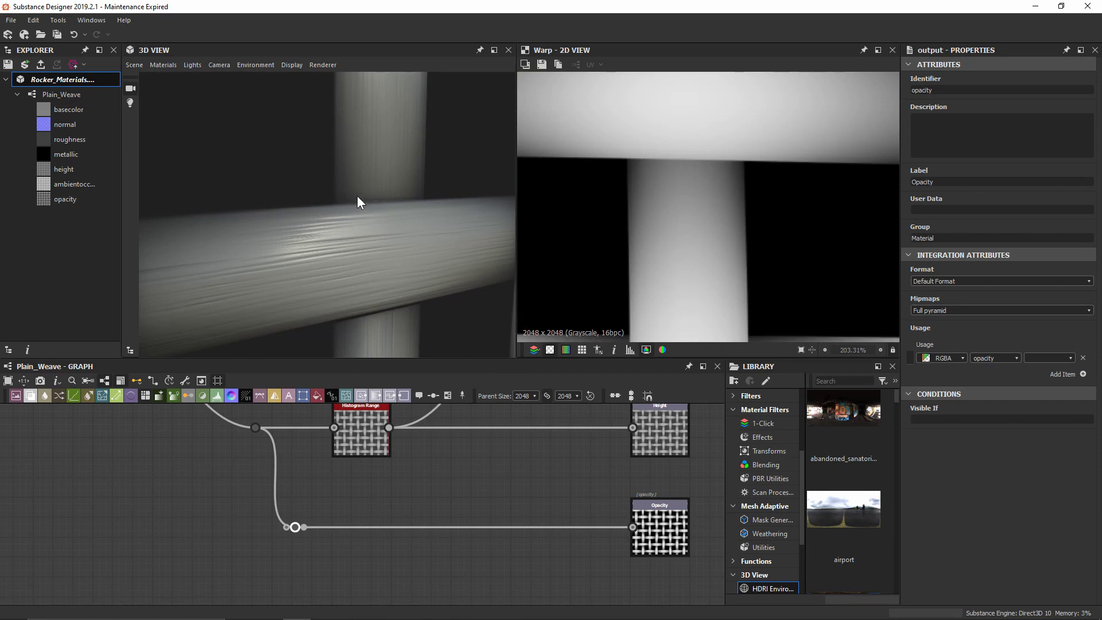
pyautogui.moveTo(366, 179); pyautogui.dragTo(363, 192)
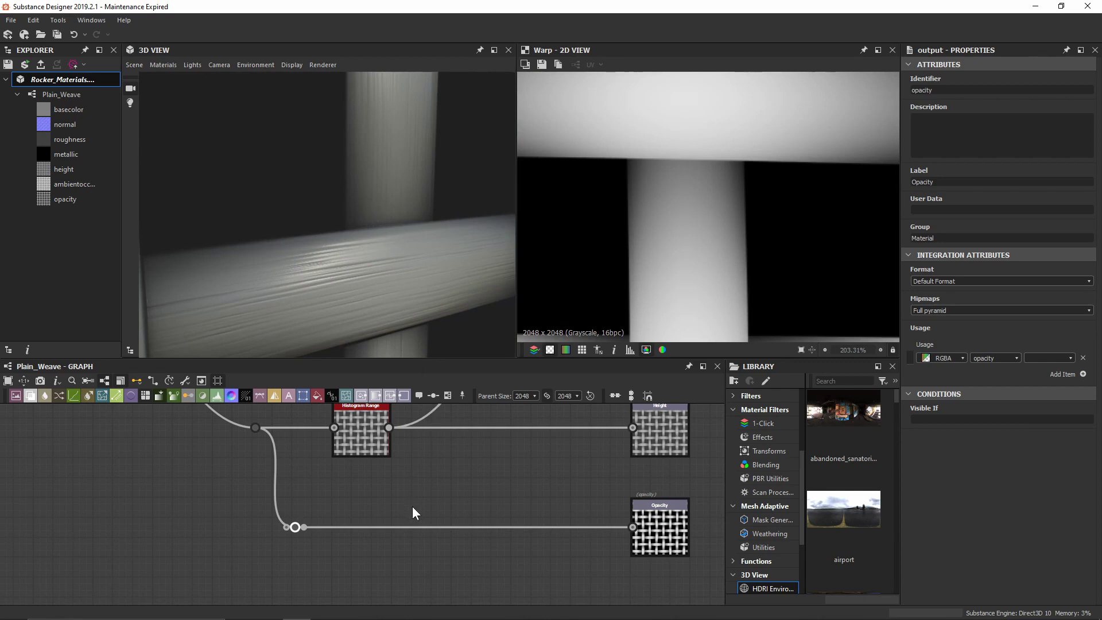
pyautogui.scroll(-4, 725, 196)
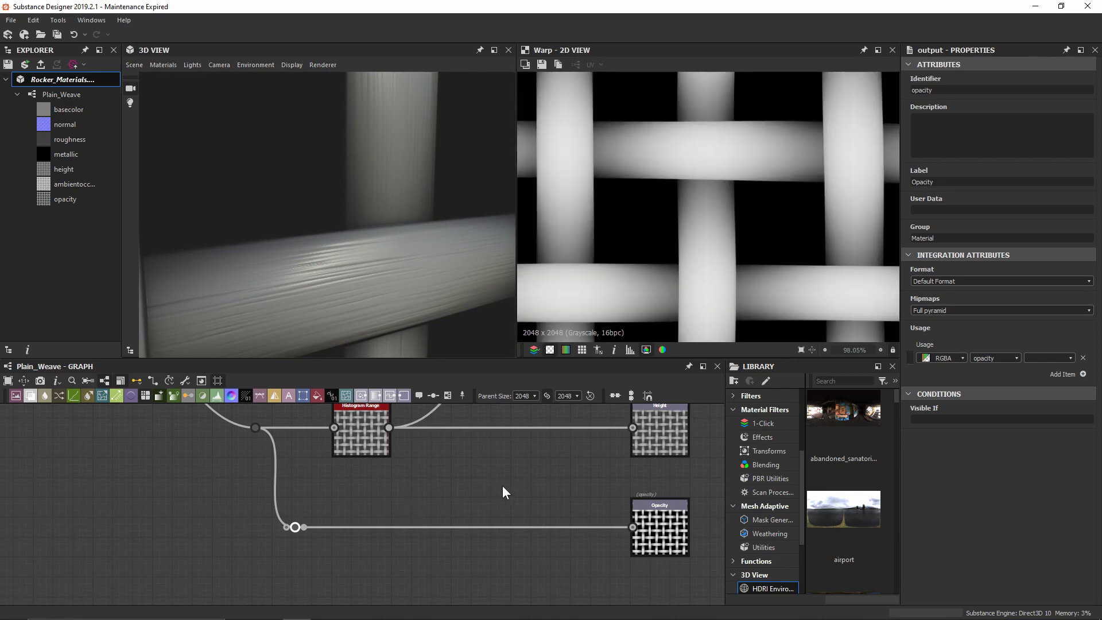
# Insert a Histogram Scan node on the Opacity wire.
pyautogui.press('space')
pyautogui.write('hsit')
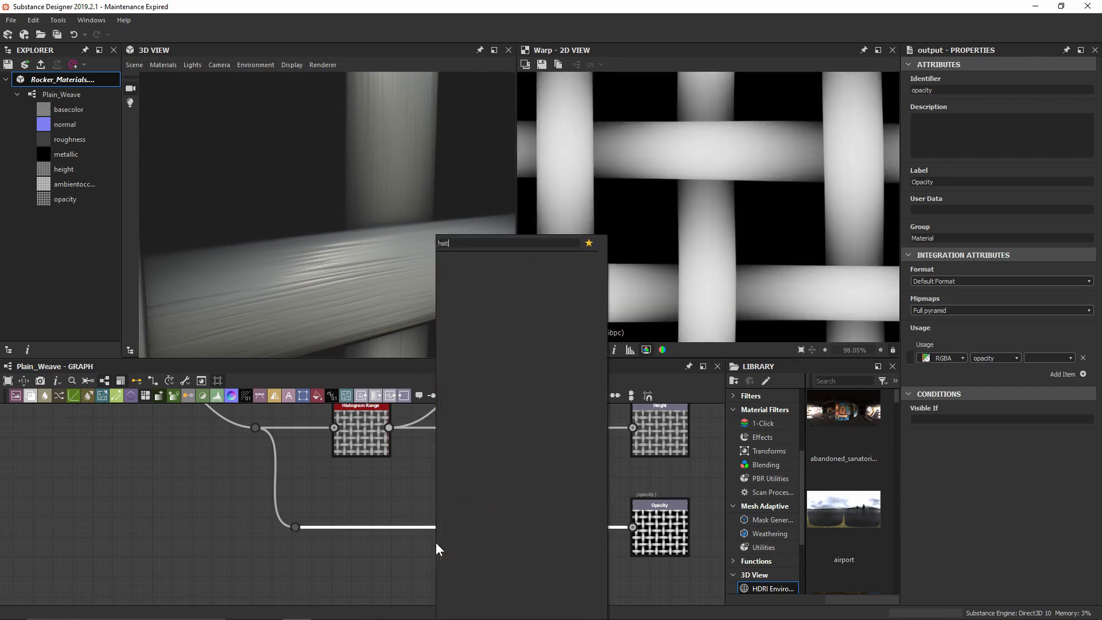
pyautogui.press('BackSpace')
pyautogui.press('BackSpace')
pyautogui.press('BackSpace')
pyautogui.write('ist')
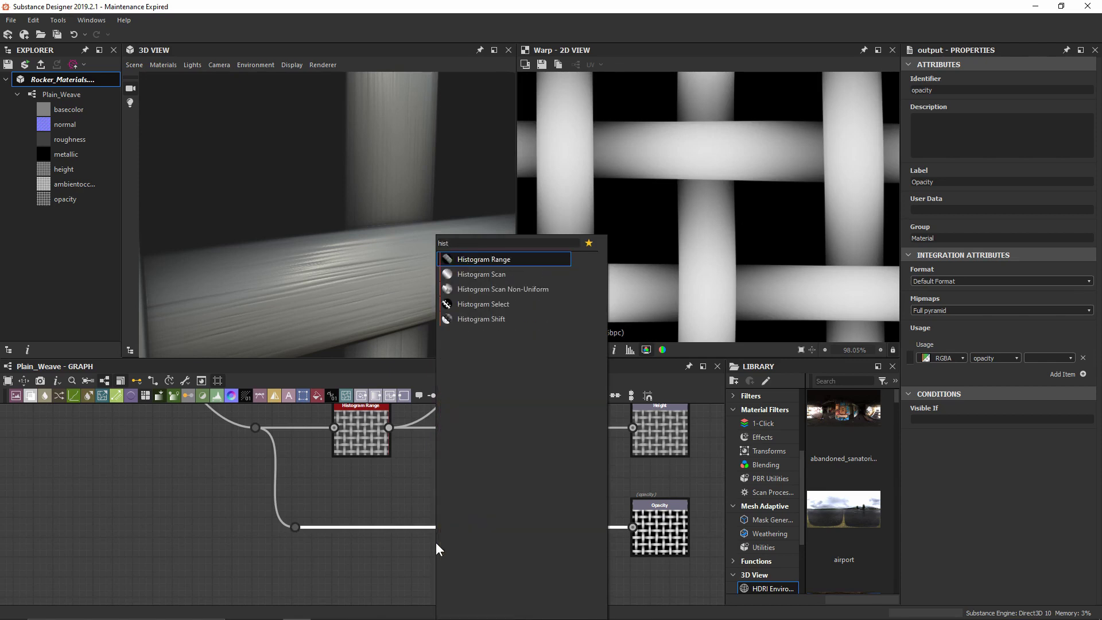
pyautogui.press('Down')
pyautogui.press('Return')
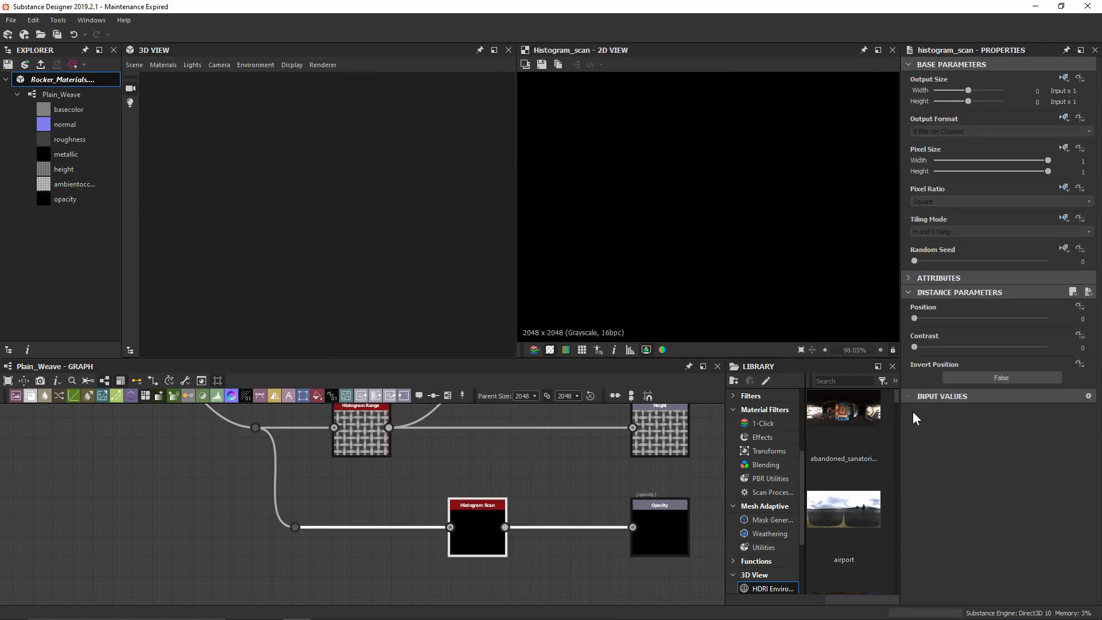
# Set the Histogram Scan Position to 0.93 and Contrast to 0.95 for crisp square gaps.
pyautogui.moveTo(923, 320); pyautogui.dragTo(976, 316)
pyautogui.moveTo(922, 346); pyautogui.dragTo(1042, 345)
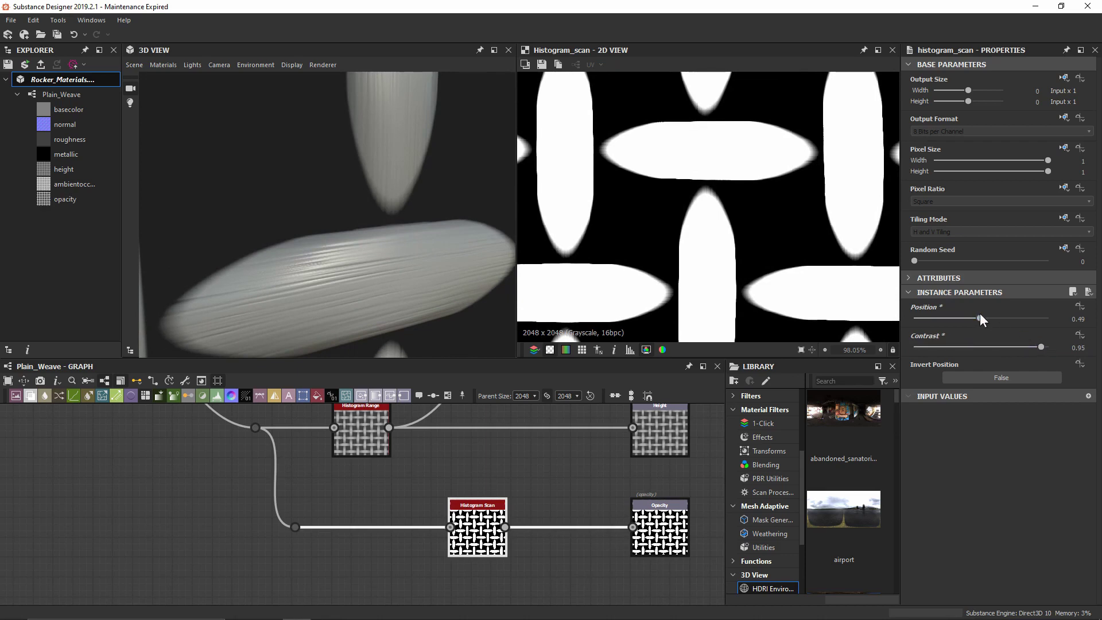
pyautogui.moveTo(980, 316); pyautogui.dragTo(1040, 326)
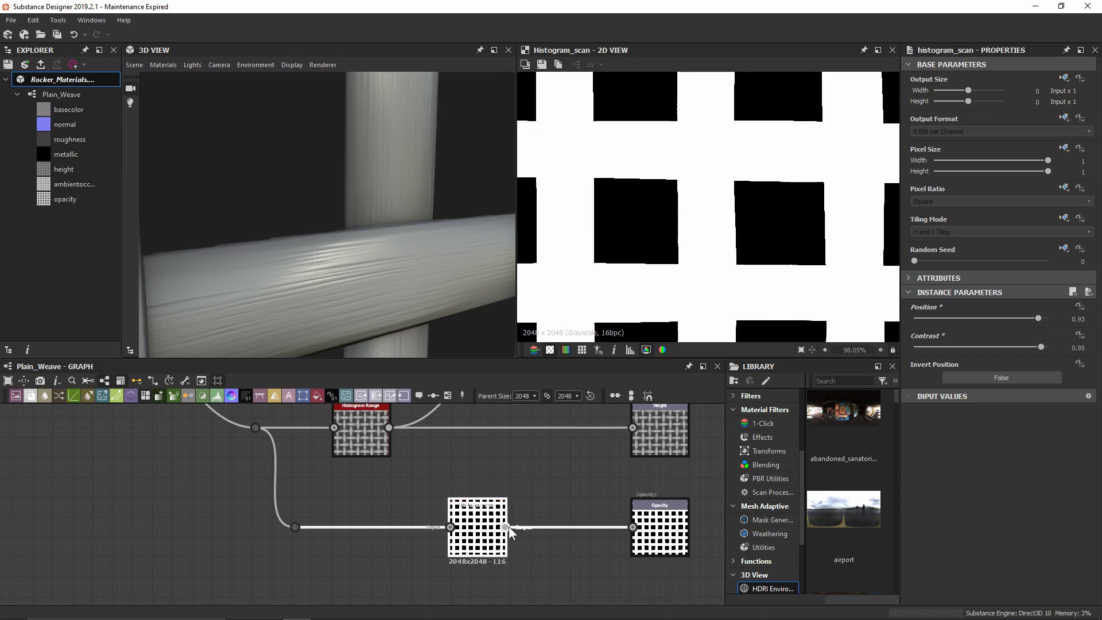
pyautogui.moveTo(506, 526); pyautogui.dragTo(294, 531)
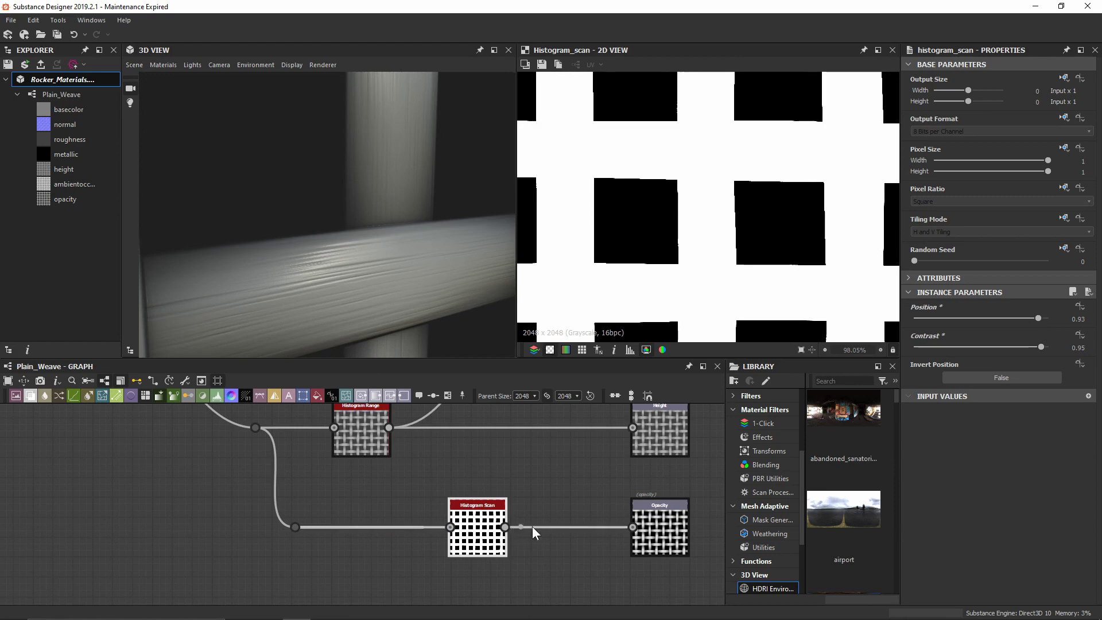
pyautogui.scroll(-5, 362, 207)
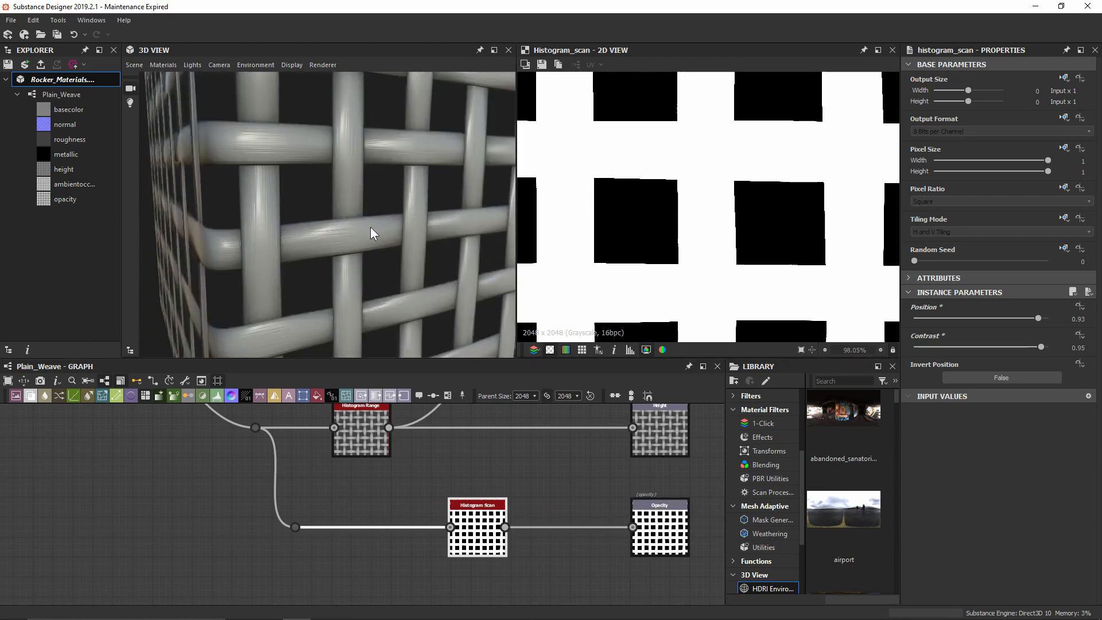
pyautogui.moveTo(311, 135); pyautogui.dragTo(428, 218)
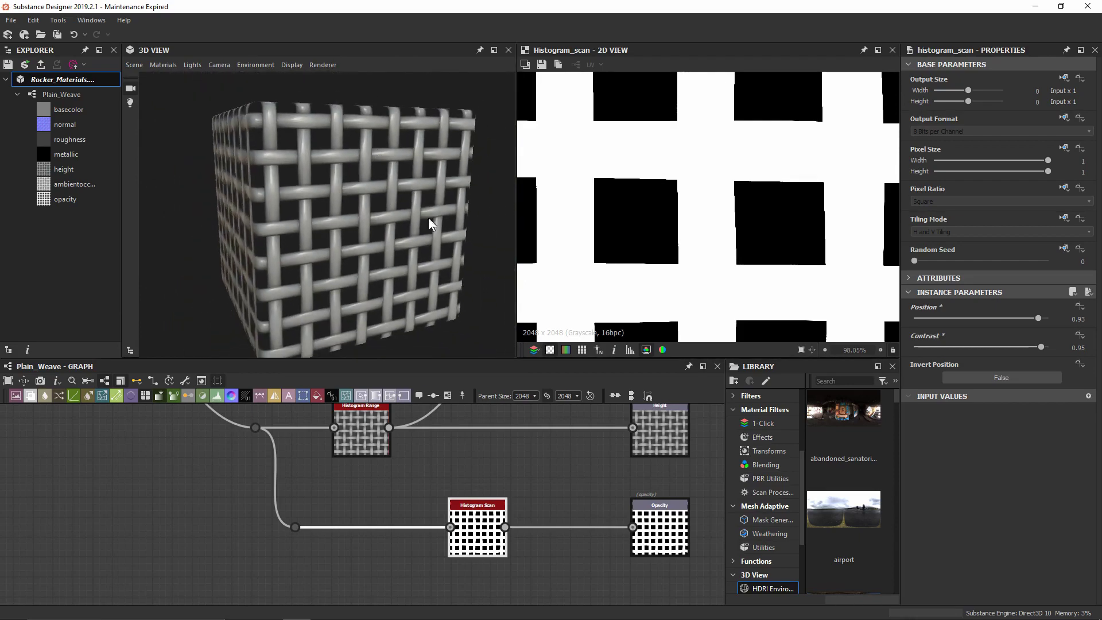